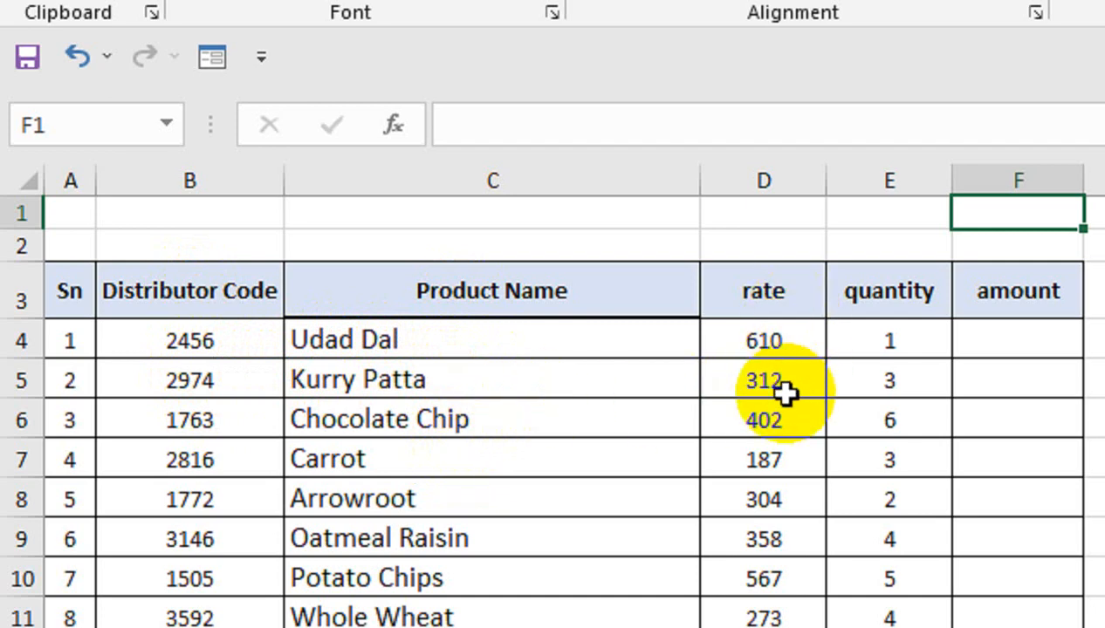
Check the extent of the sales table from its first record to its last and return to the top
click(71, 344)
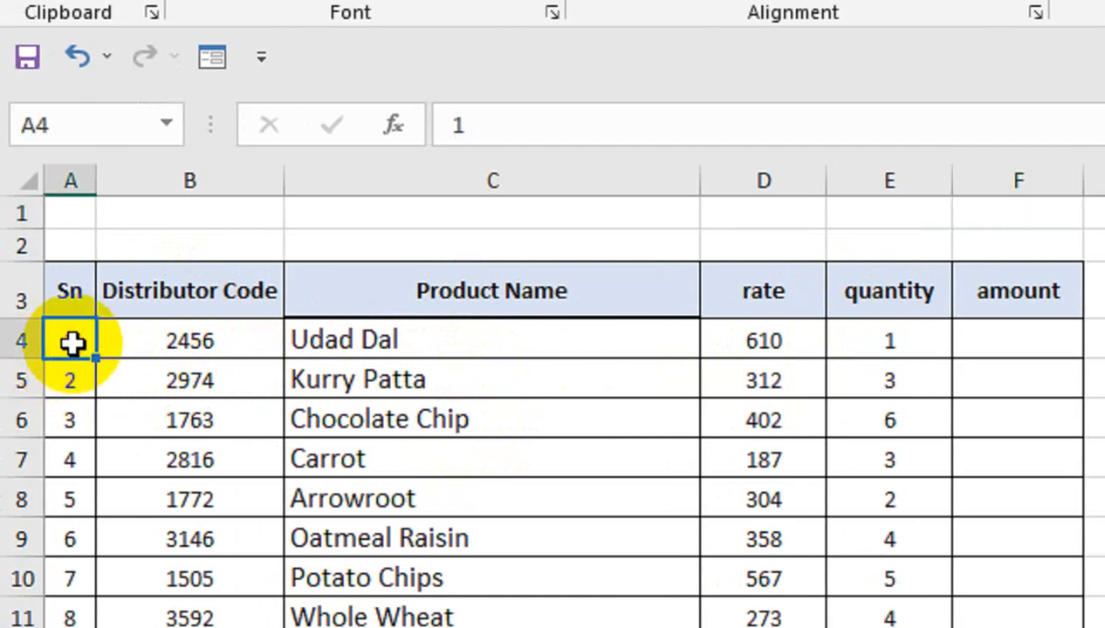
key(ctrl+Down)
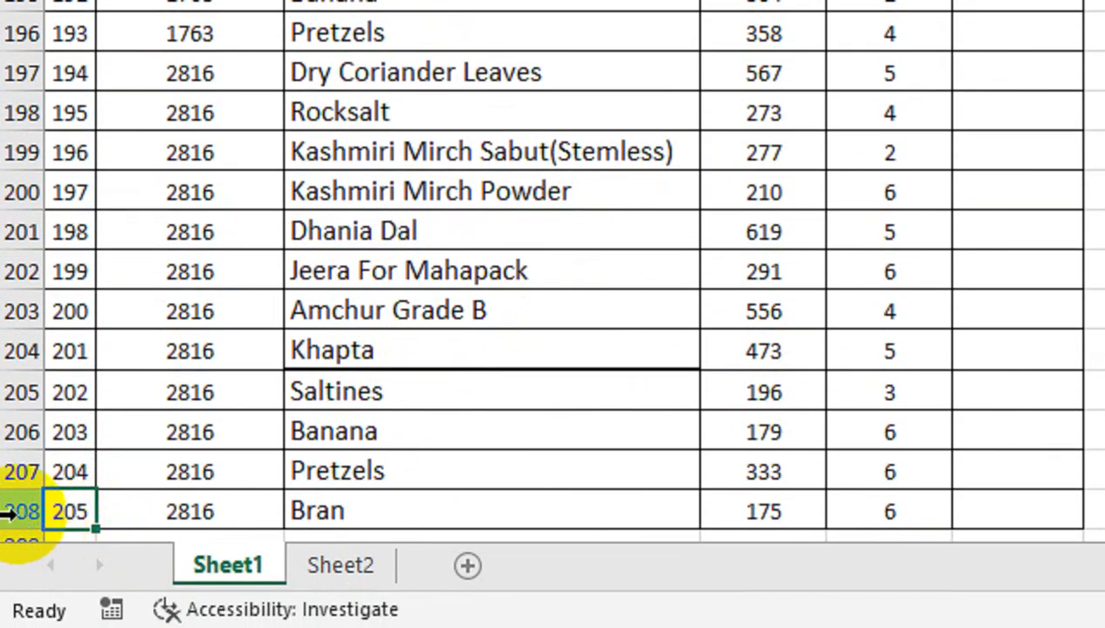
drag(122, 511, 177, 425)
key(ctrl+Up)
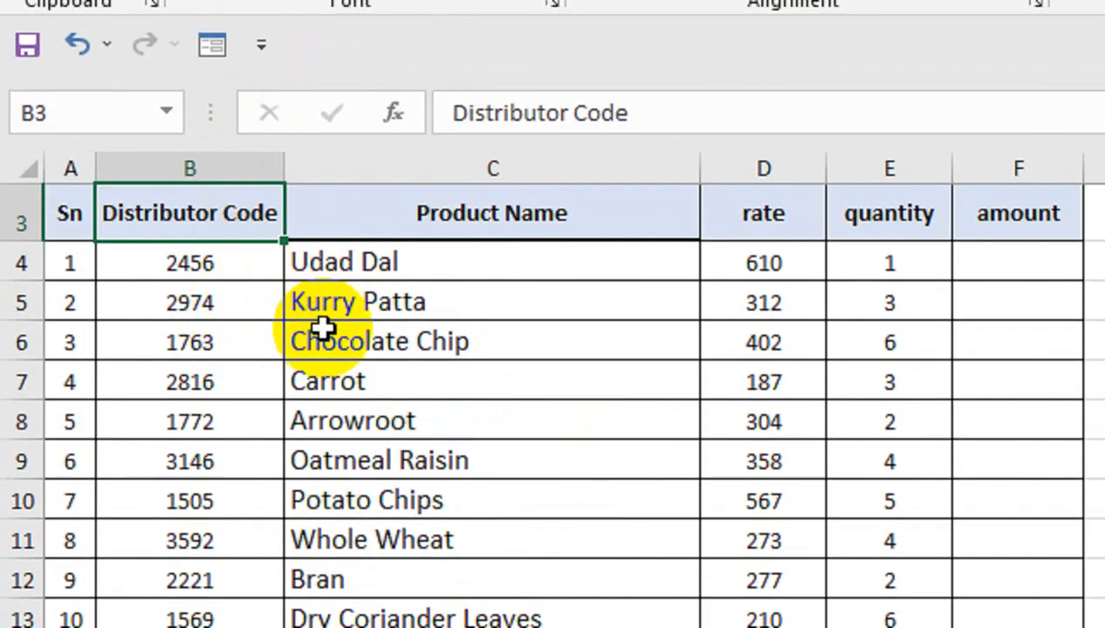
key(ctrl+Up)
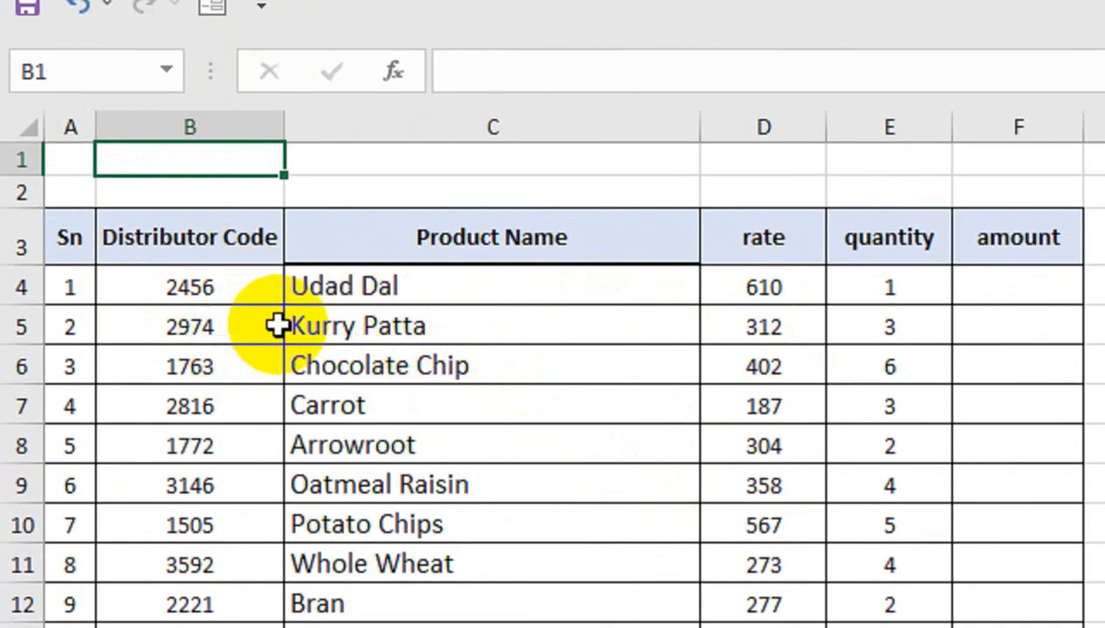
Copy the entire Product Name column, including its header, from C3 down to the last record
click(420, 231)
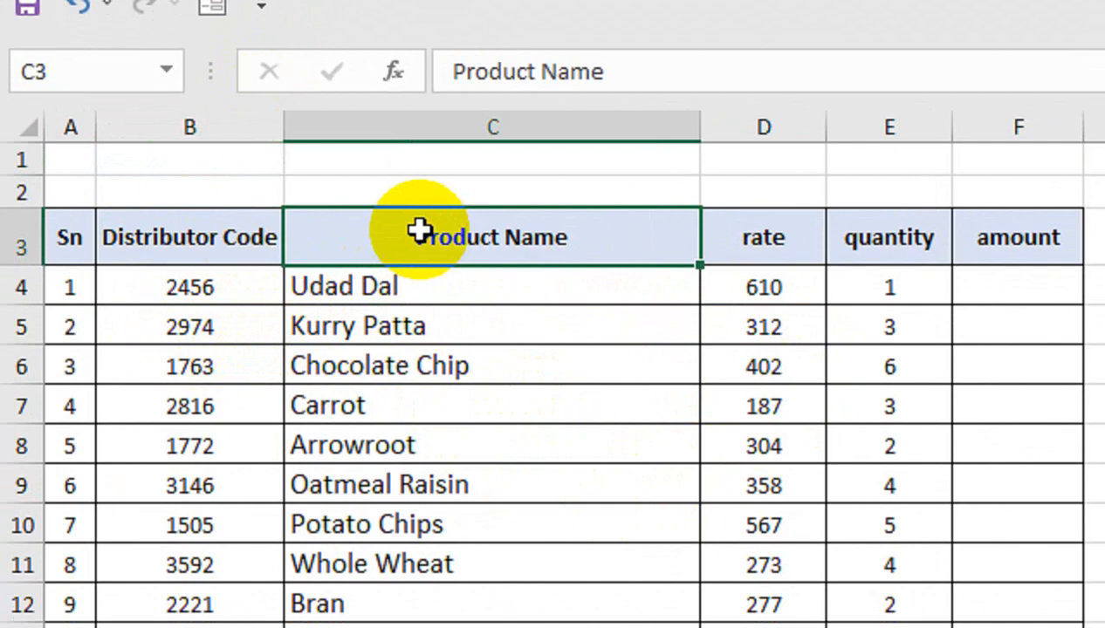
key(ctrl+shift+Down)
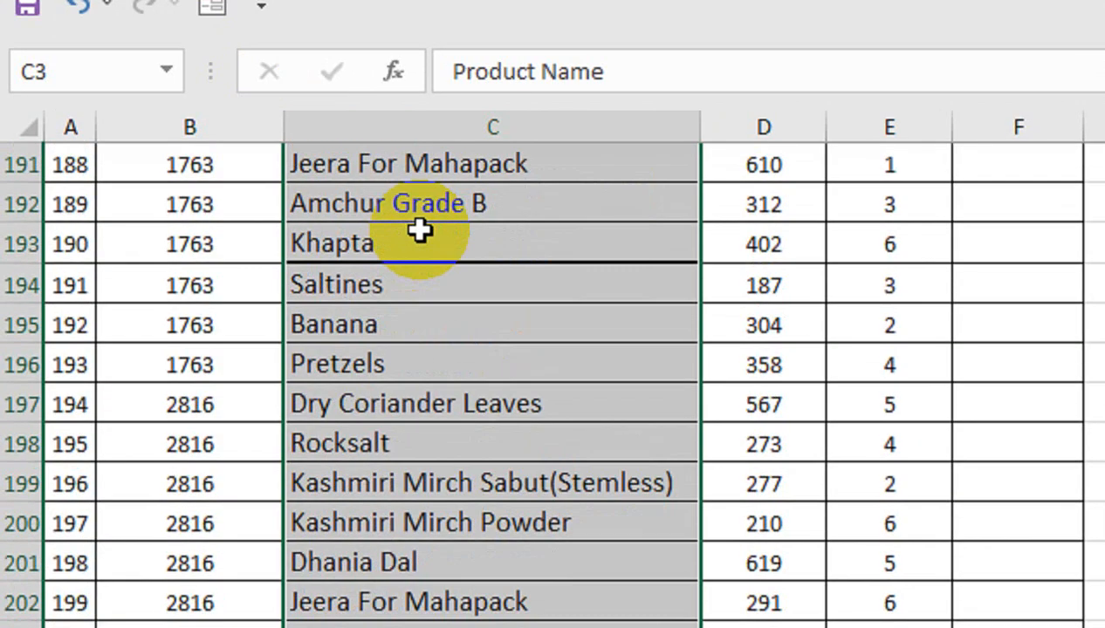
key(ctrl+c)
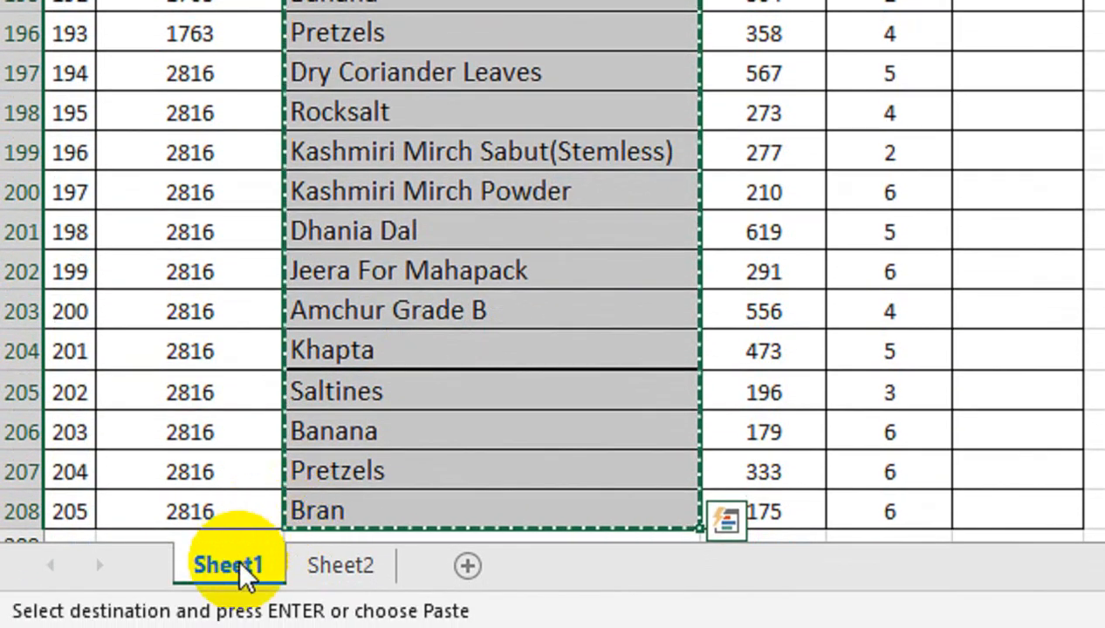
Rename Sheet1 as dataBase
double_click(229, 566)
text(d)
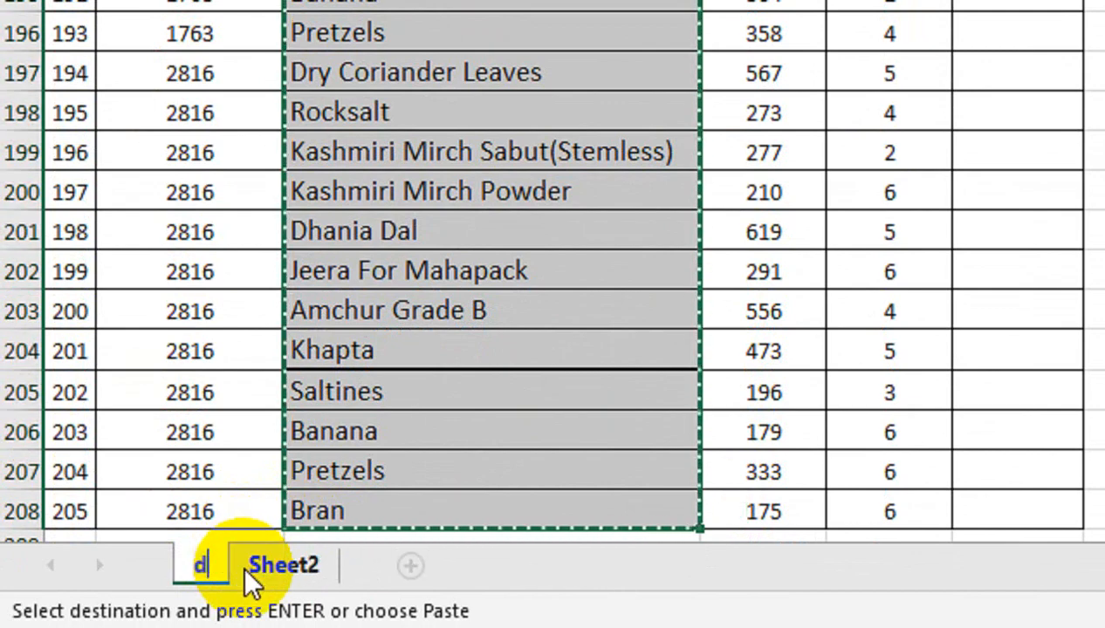
text(ataBase)
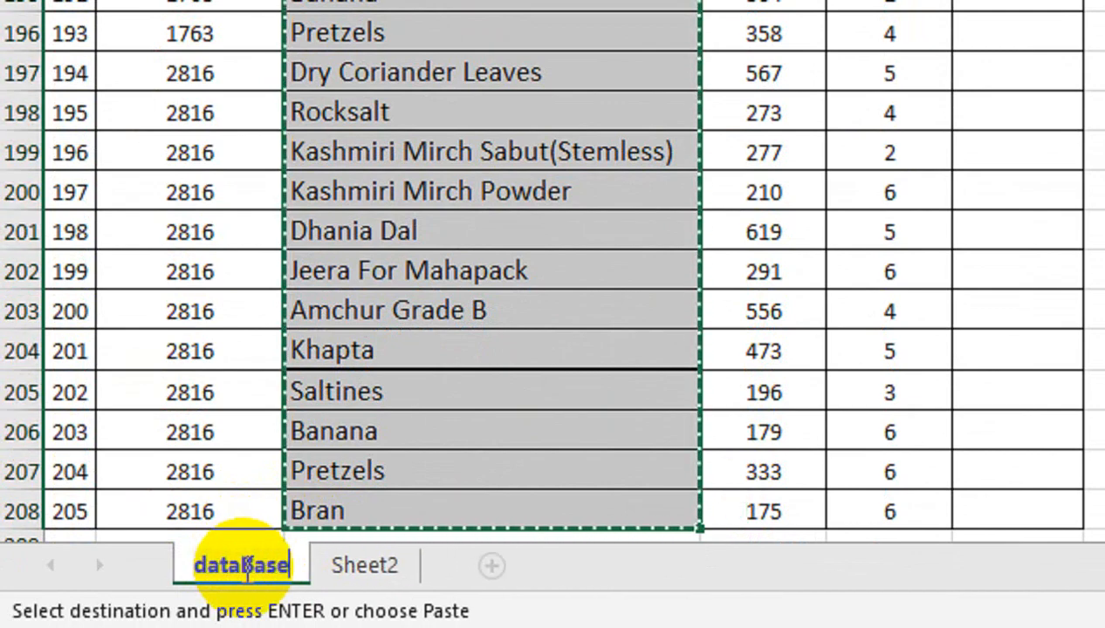
Rename Sheet2 as Sale Report
double_click(347, 566)
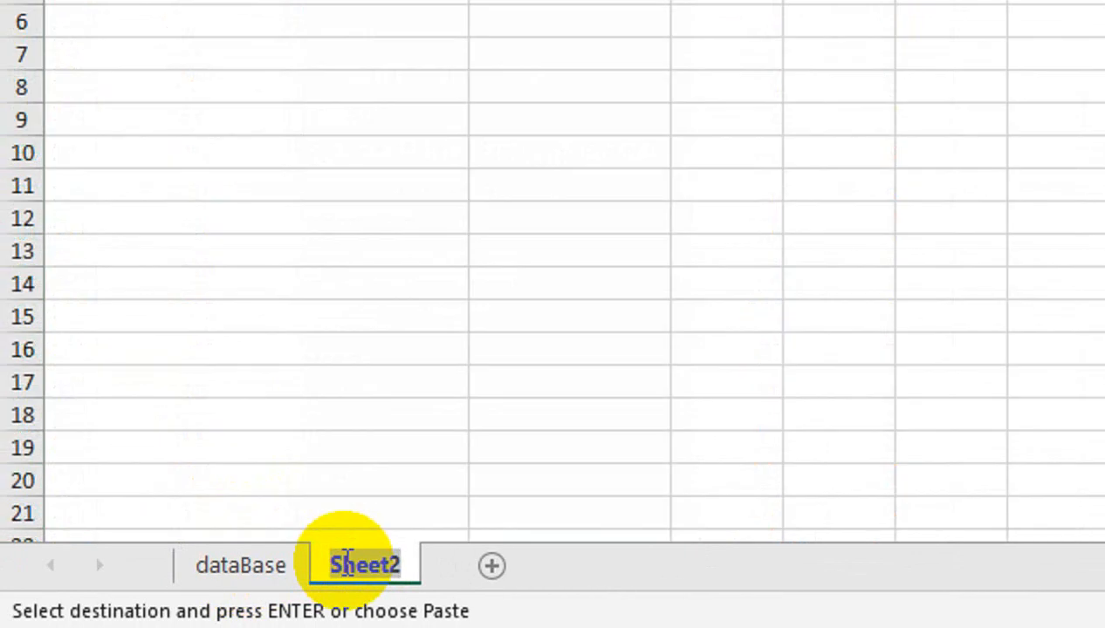
text(Rep)
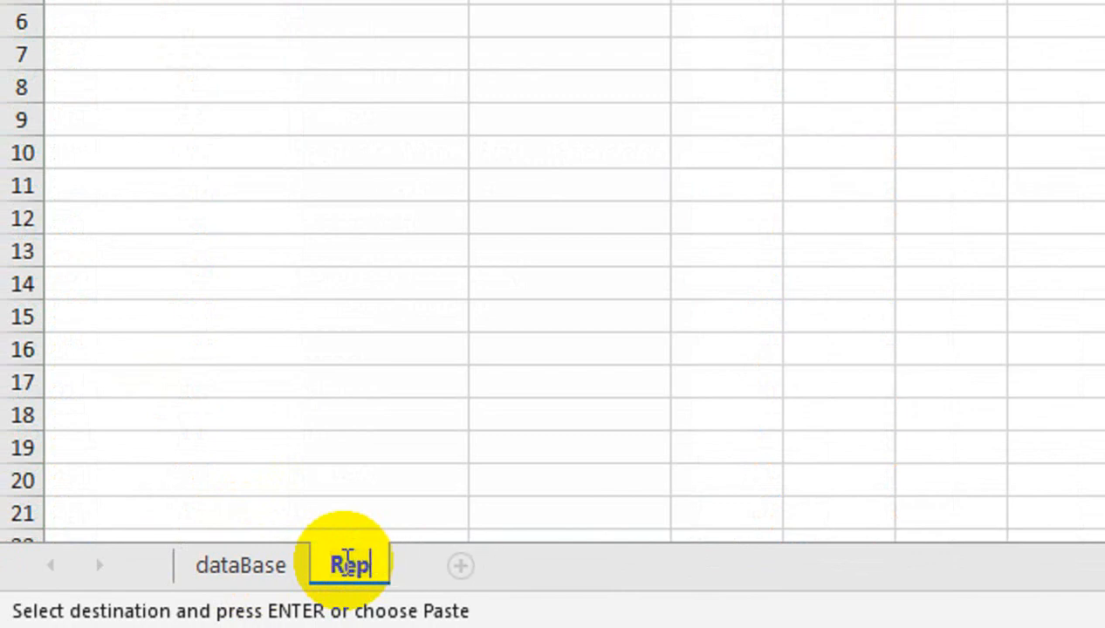
key(BackSpace)
key(BackSpace)
key(BackSpace)
text(Sale)
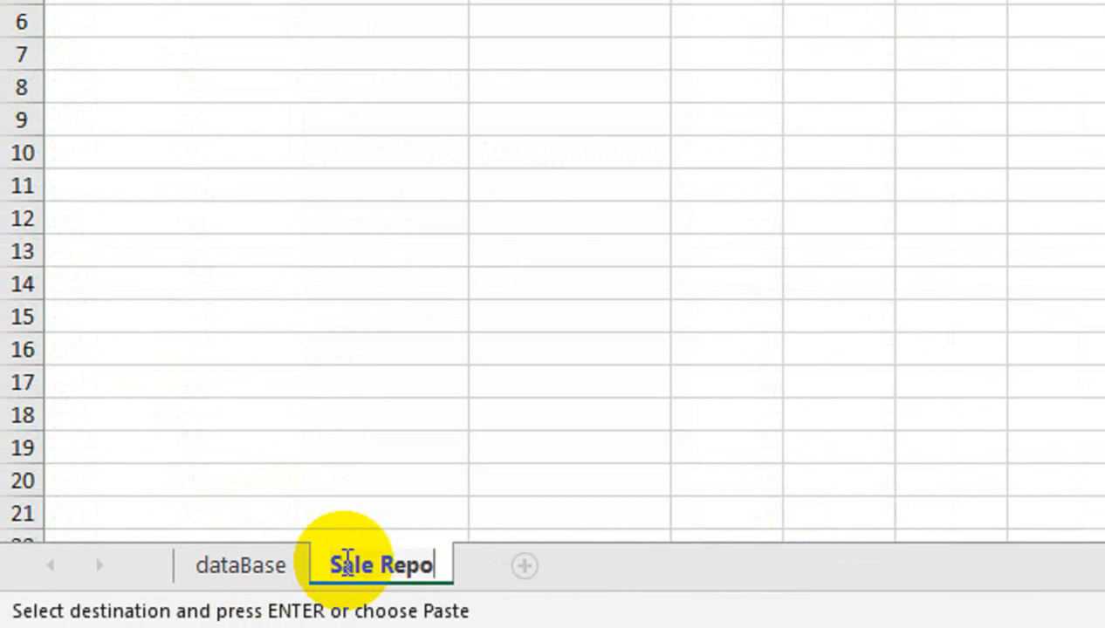
click(240, 565)
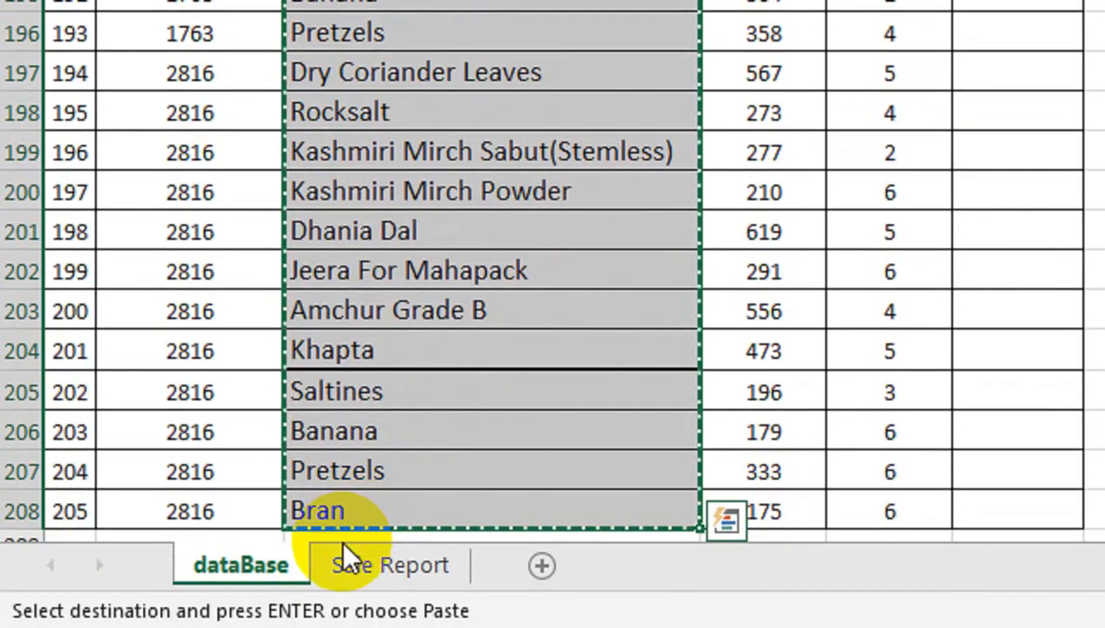
Paste the copied Product Name column into the Sale Report sheet starting at A1
click(370, 564)
click(96, 237)
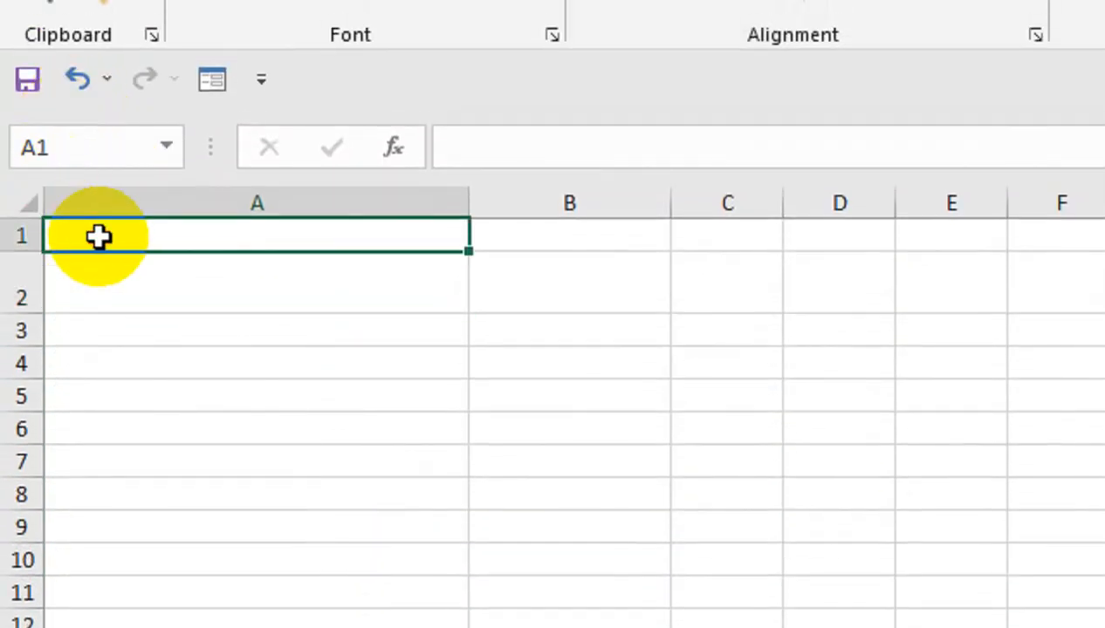
key(ctrl+v)
click(98, 237)
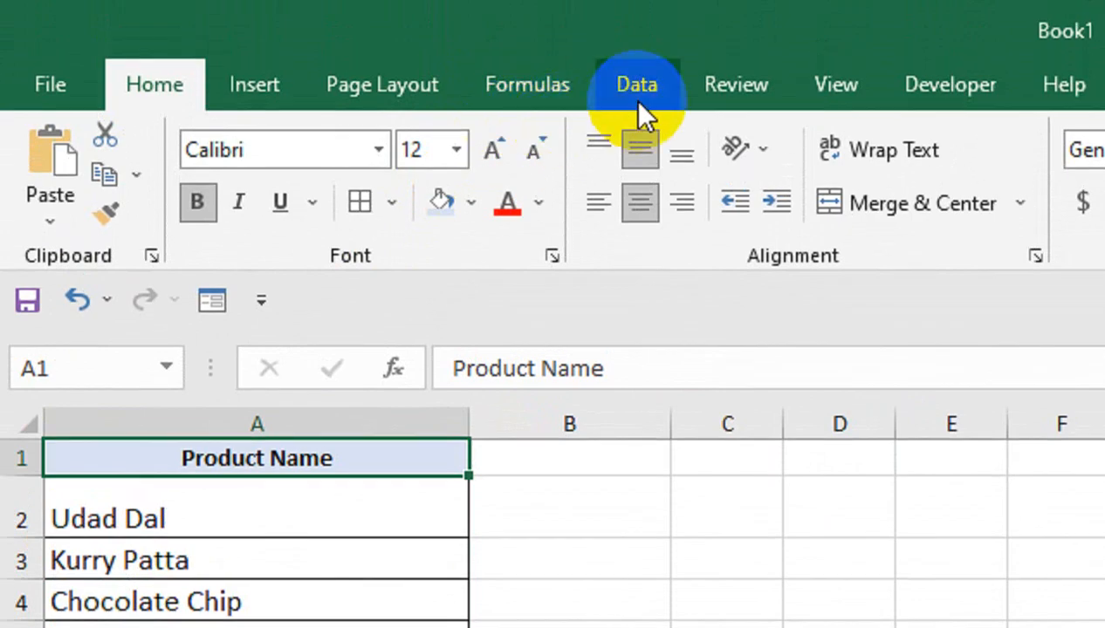
Remove duplicate entries from the Product Name column on the Sale Report sheet, treating the first row as a header
click(637, 85)
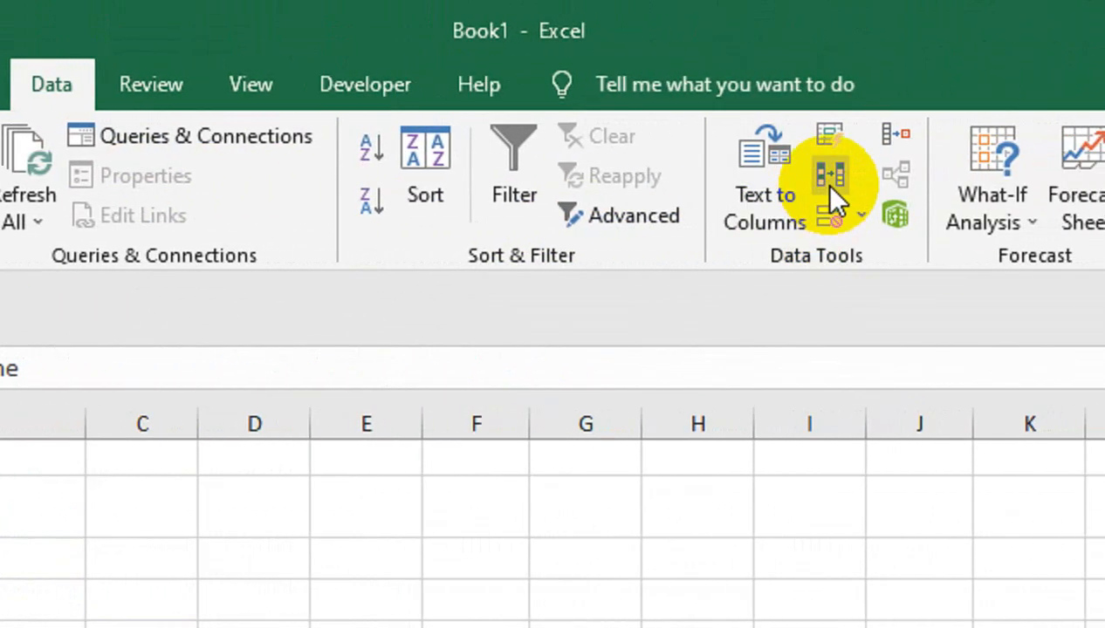
click(829, 187)
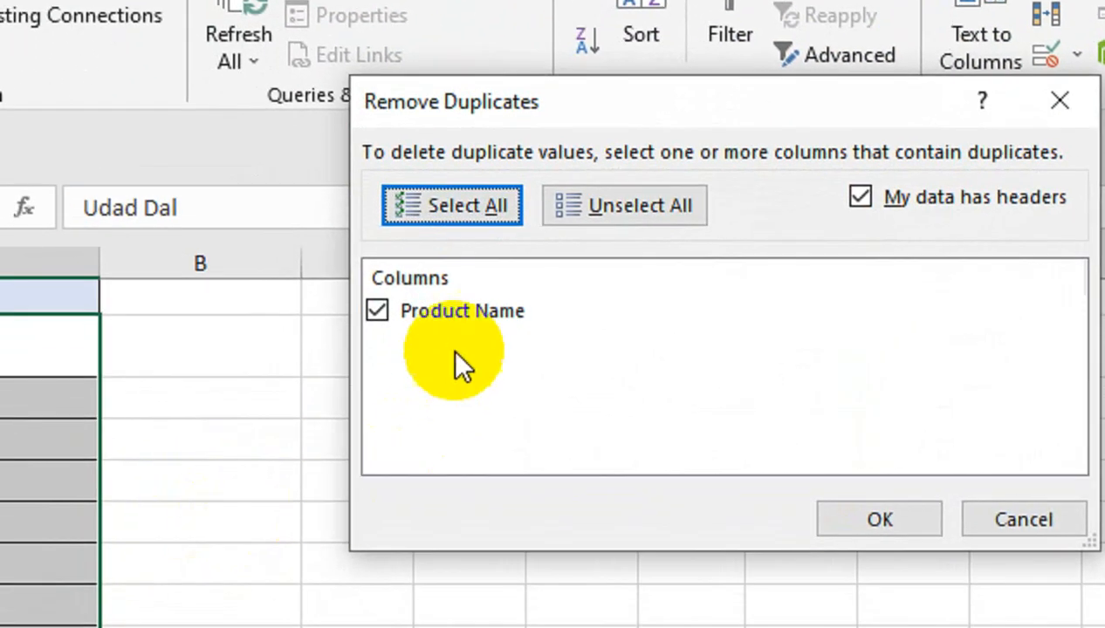
click(880, 519)
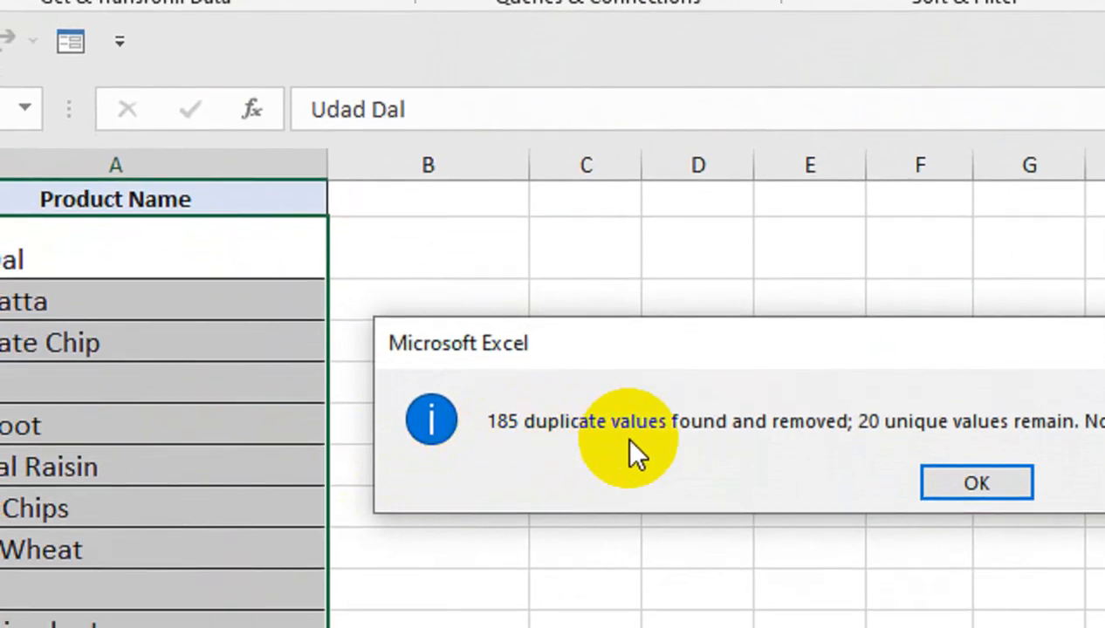
click(949, 495)
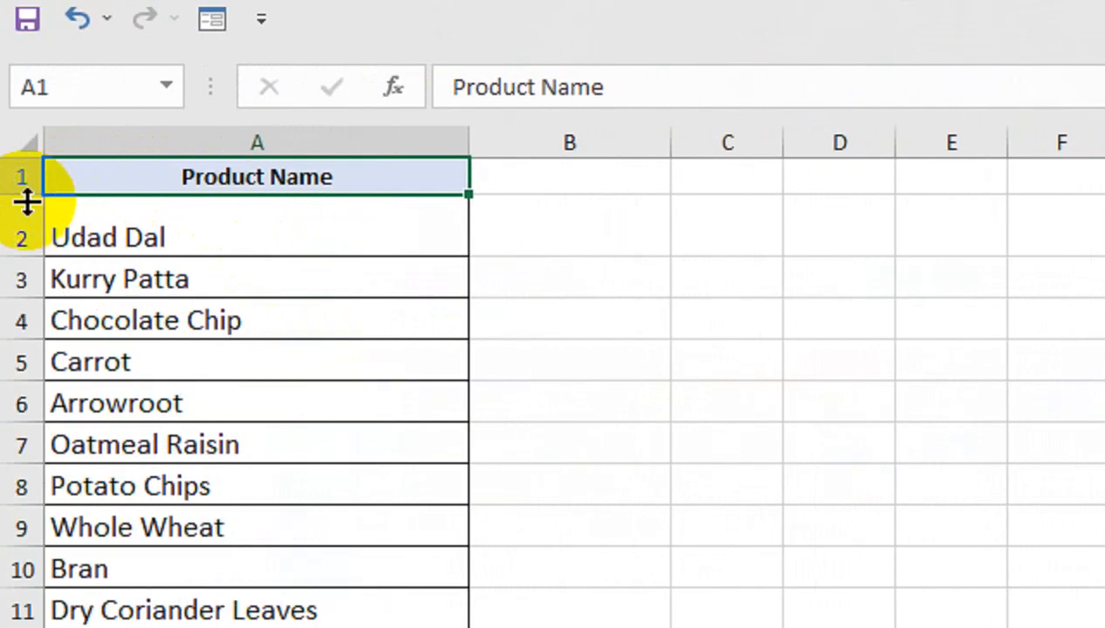
Make the Product Name header row taller and reduce the height of row 2 to match the product rows
drag(14, 197, 22, 218)
mouse_move(26, 276)
mouse_down()
mouse_move(34, 251)
mouse_move(27, 259)
mouse_up()
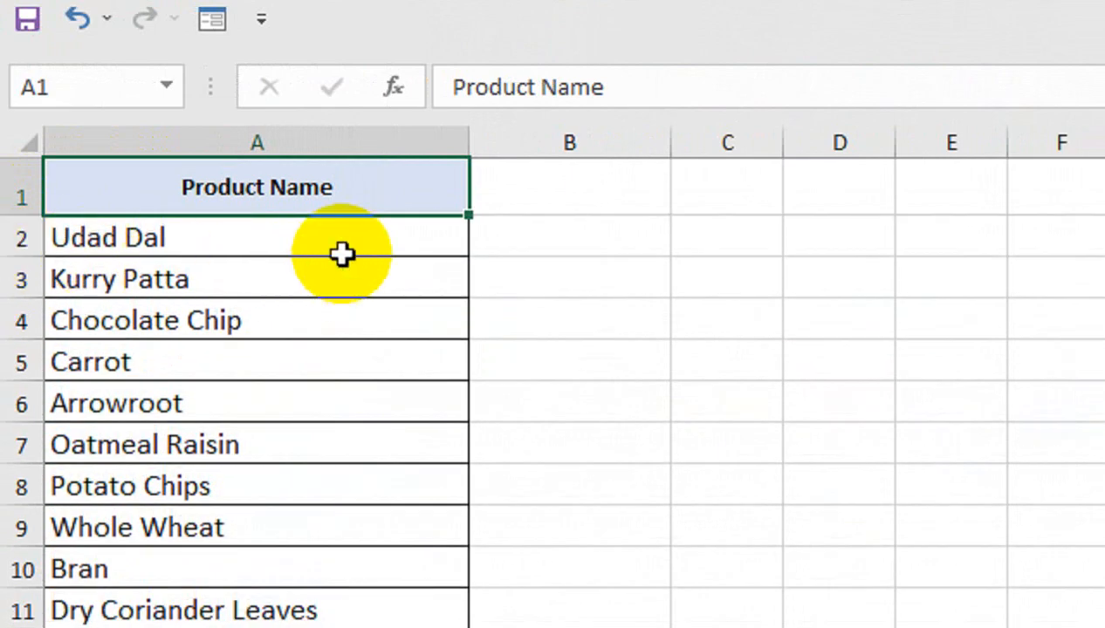
click(486, 178)
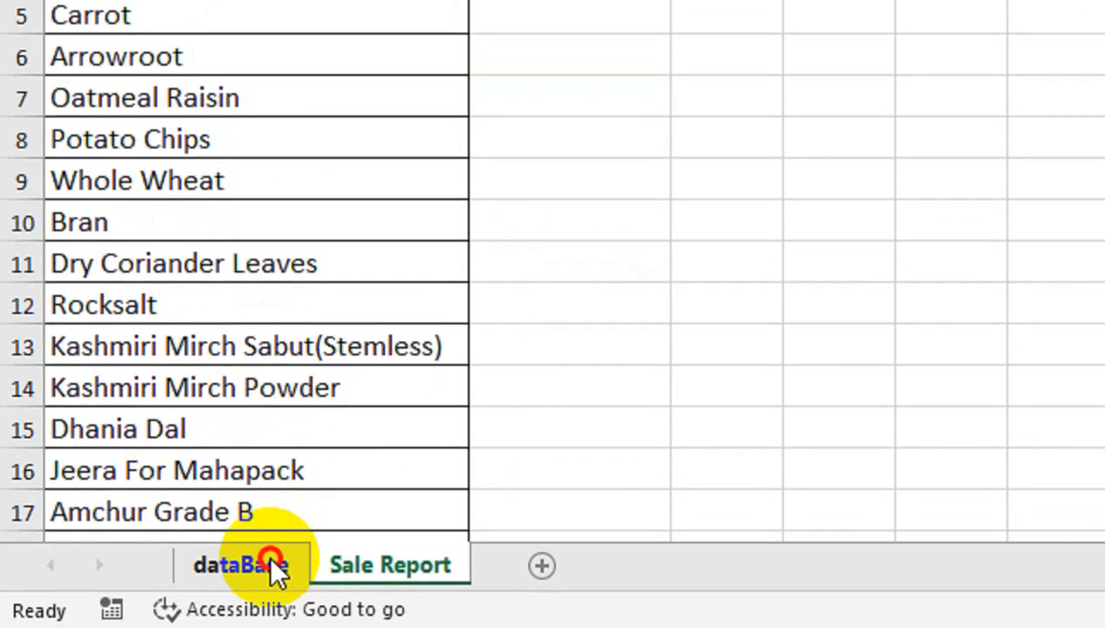
Copy the entire Distributor Code column, including its header, from B3 down on the dataBase sheet
click(275, 565)
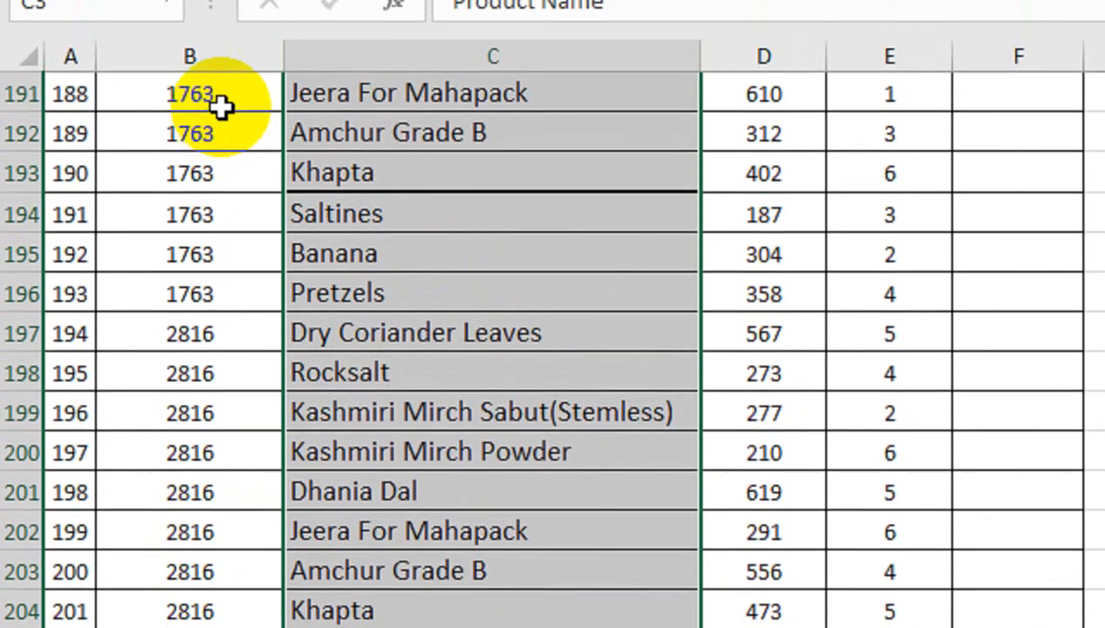
click(218, 157)
key(ctrl+Up)
key(ctrl+Up)
key(ctrl+Left)
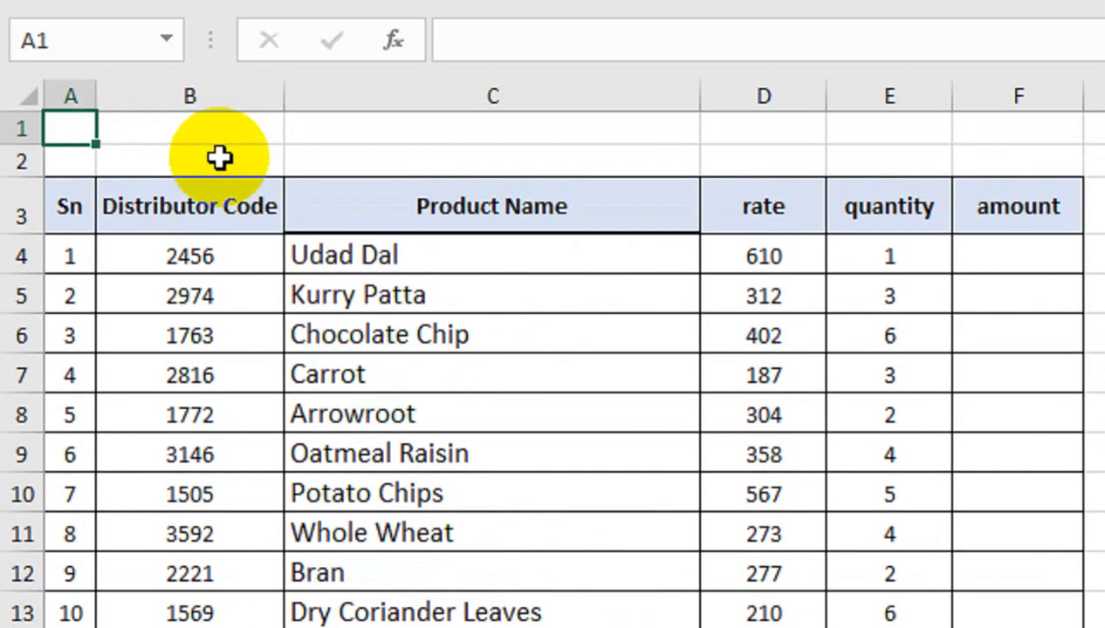
key(ctrl+Down)
key(Right)
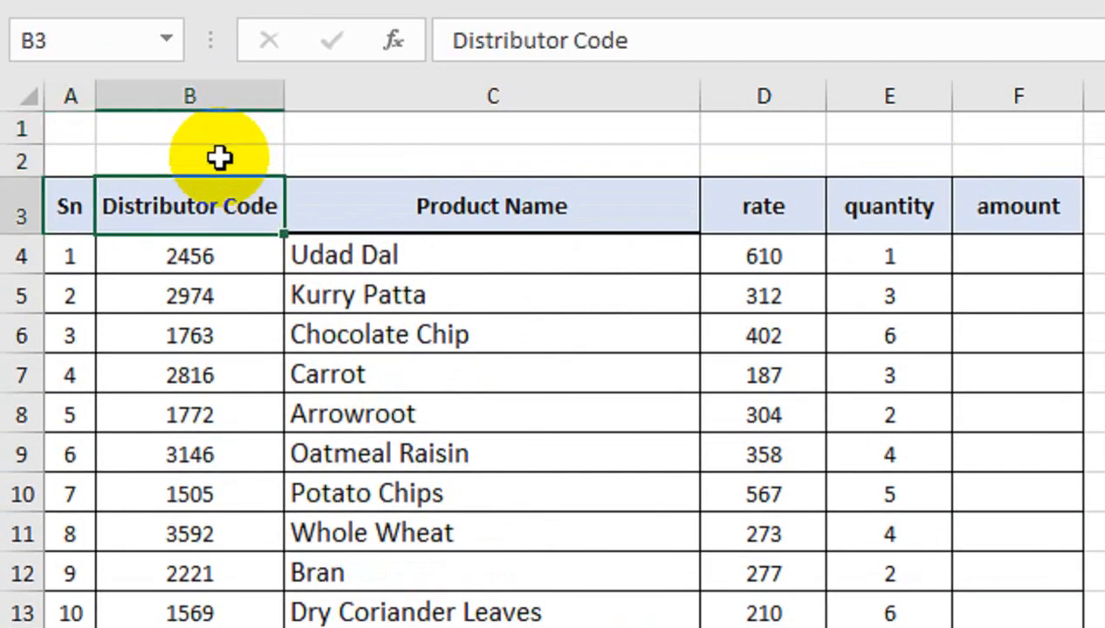
key(ctrl+shift+Down)
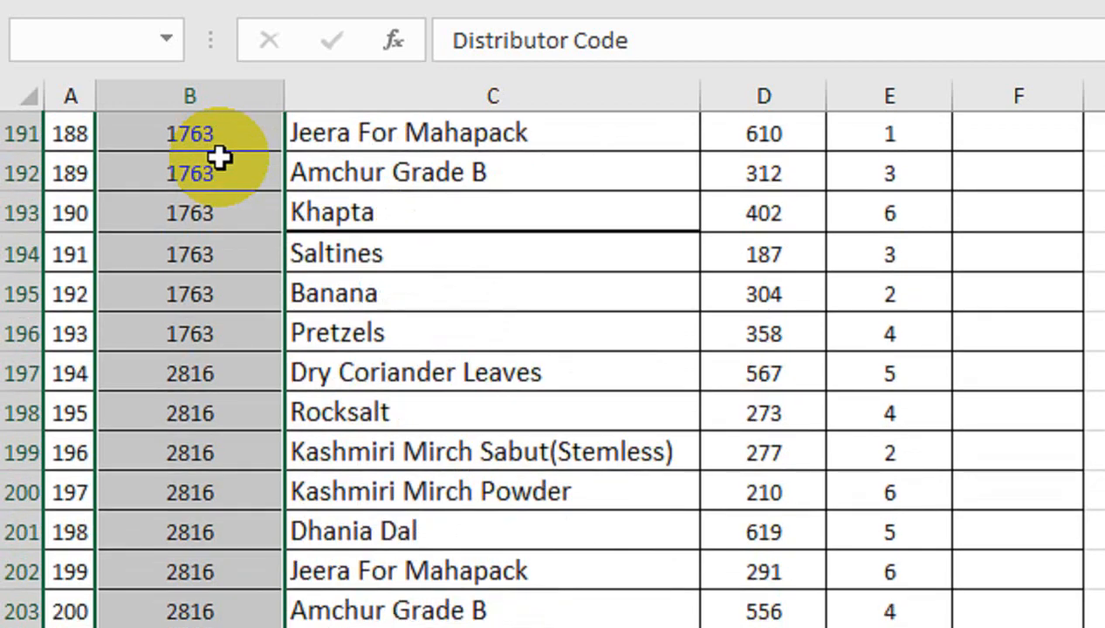
key(ctrl+c)
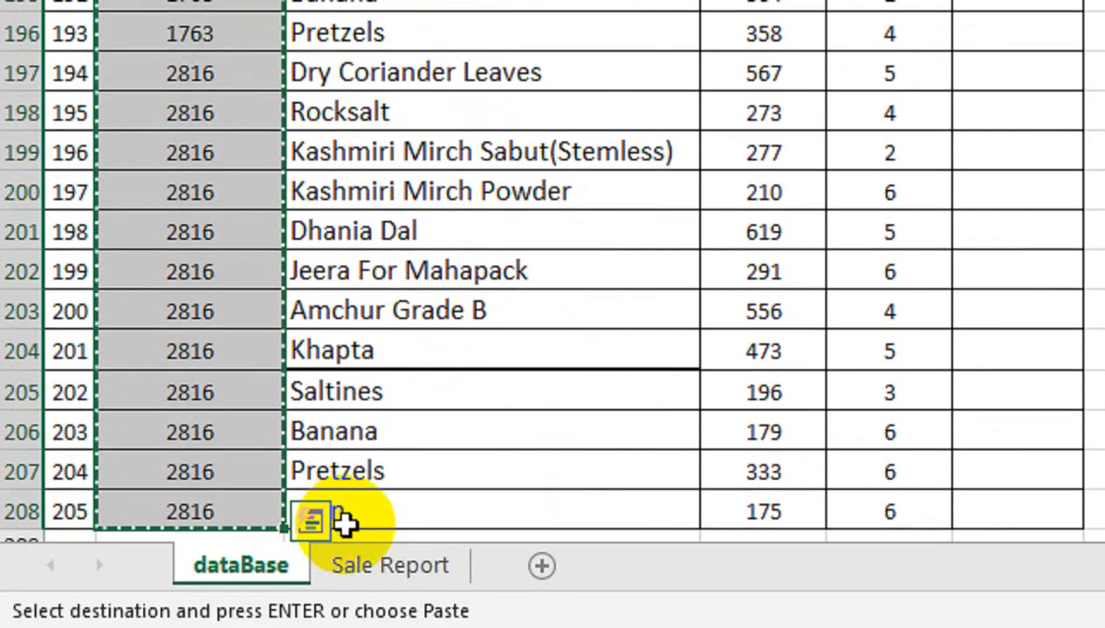
Paste the Distributor Code column into the Sale Report sheet at B23, below the product list
click(391, 566)
click(572, 411)
click(375, 436)
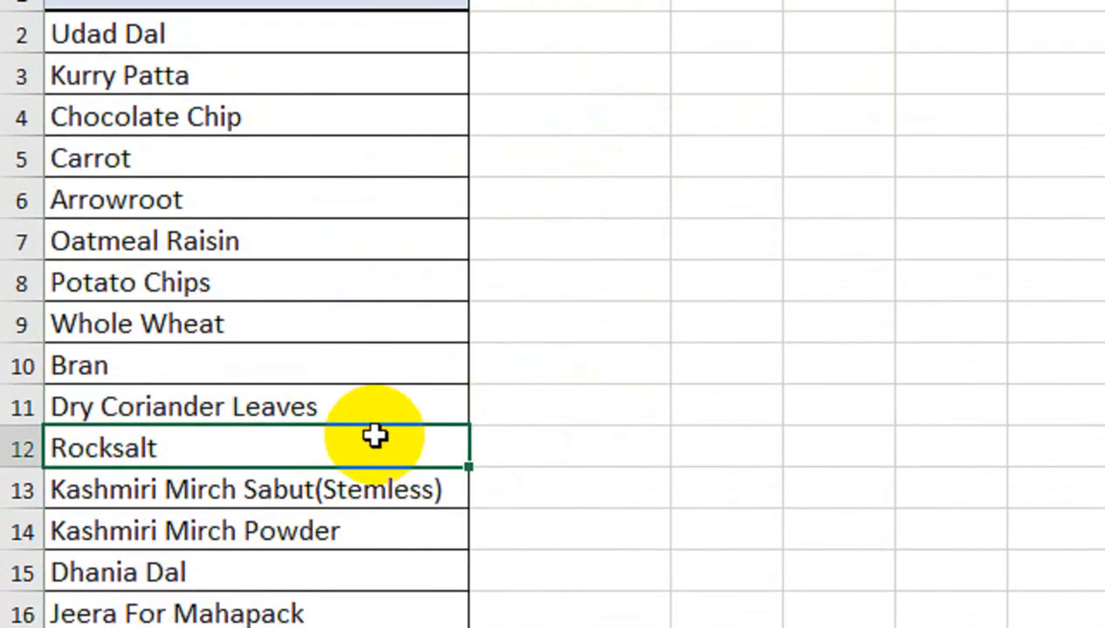
key(ctrl+Down)
key(Right)
key(Right)
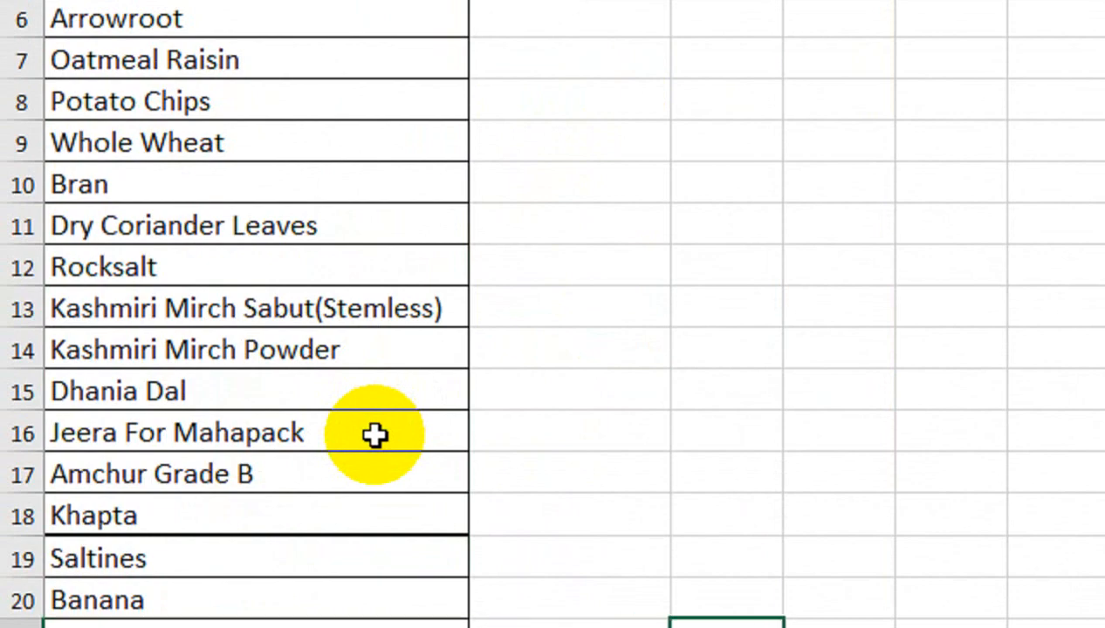
key(Down)
key(Down)
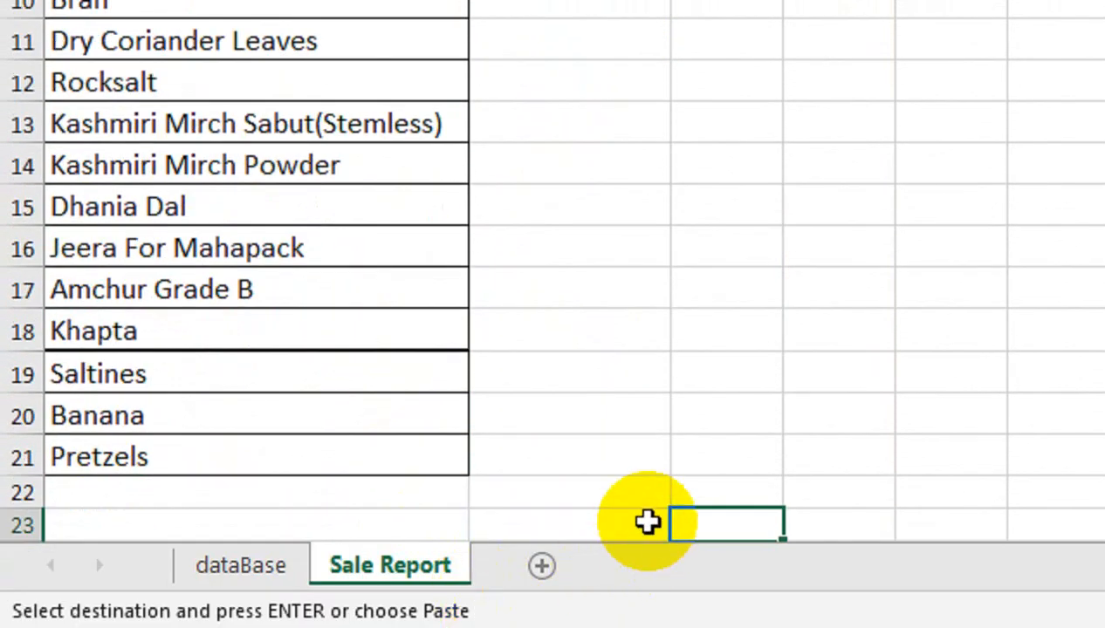
key(Down)
key(Up)
key(Left)
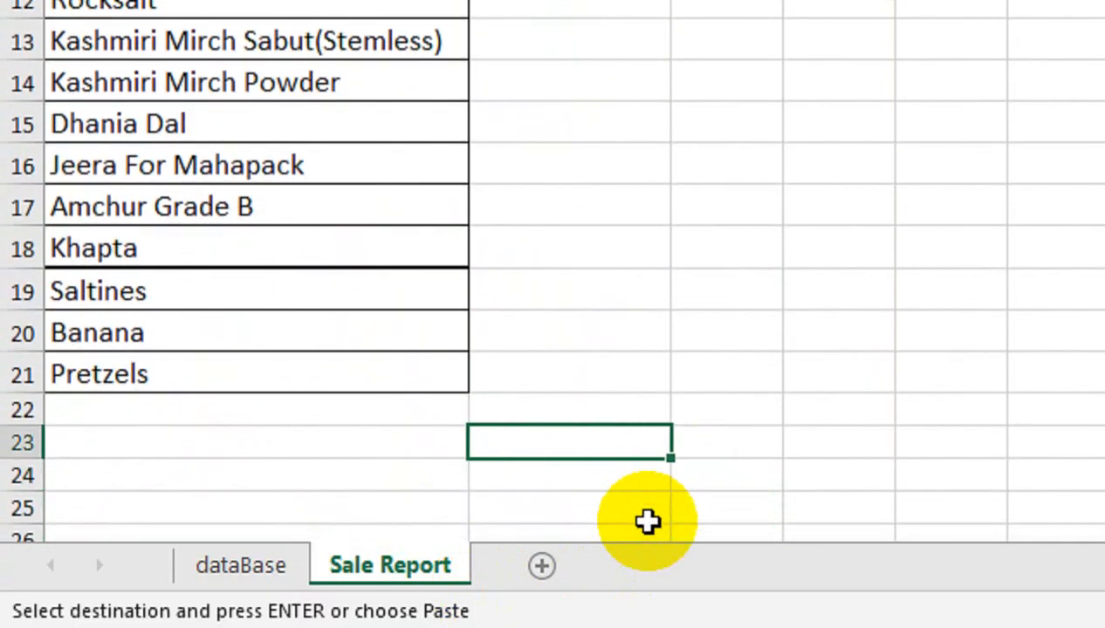
key(ctrl+v)
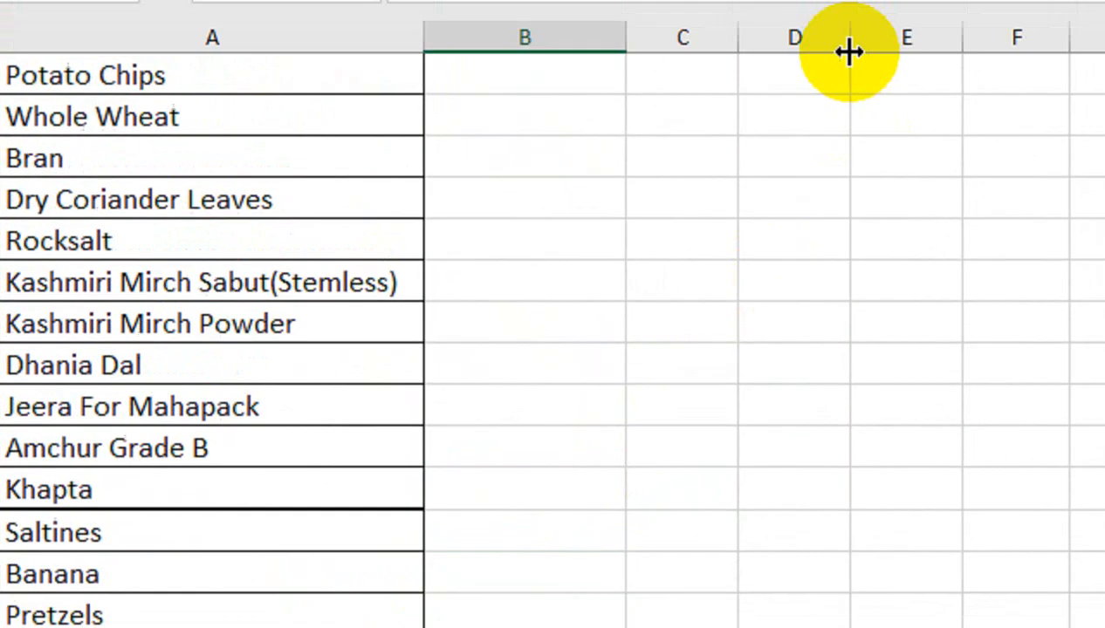
key(Escape)
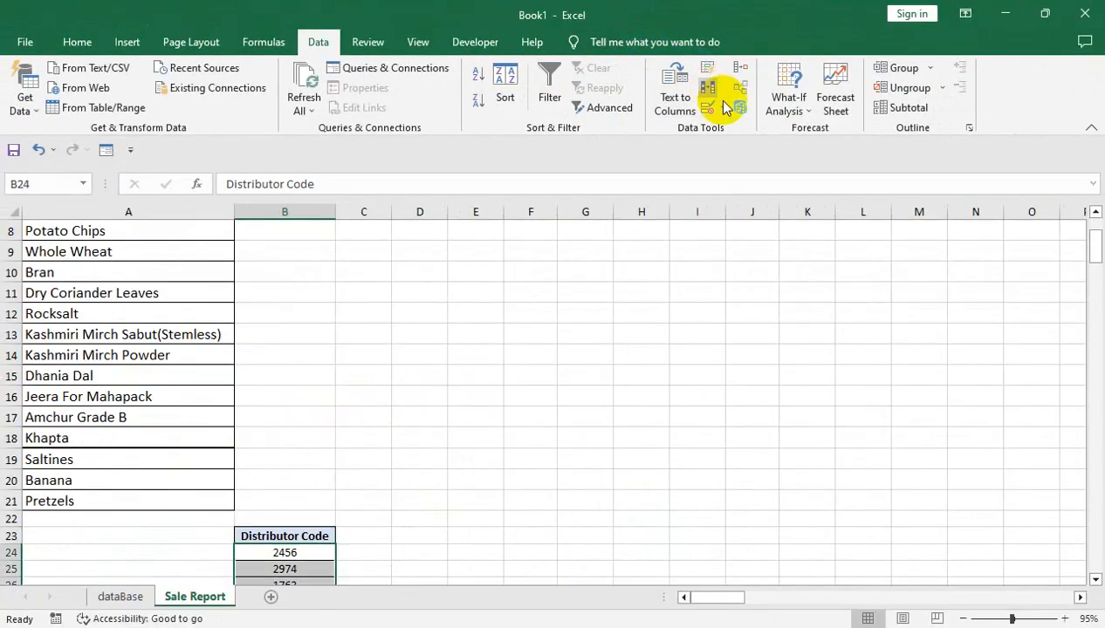
Remove duplicate values from the pasted Distributor Code list on the Sale Report sheet
click(708, 88)
click(622, 340)
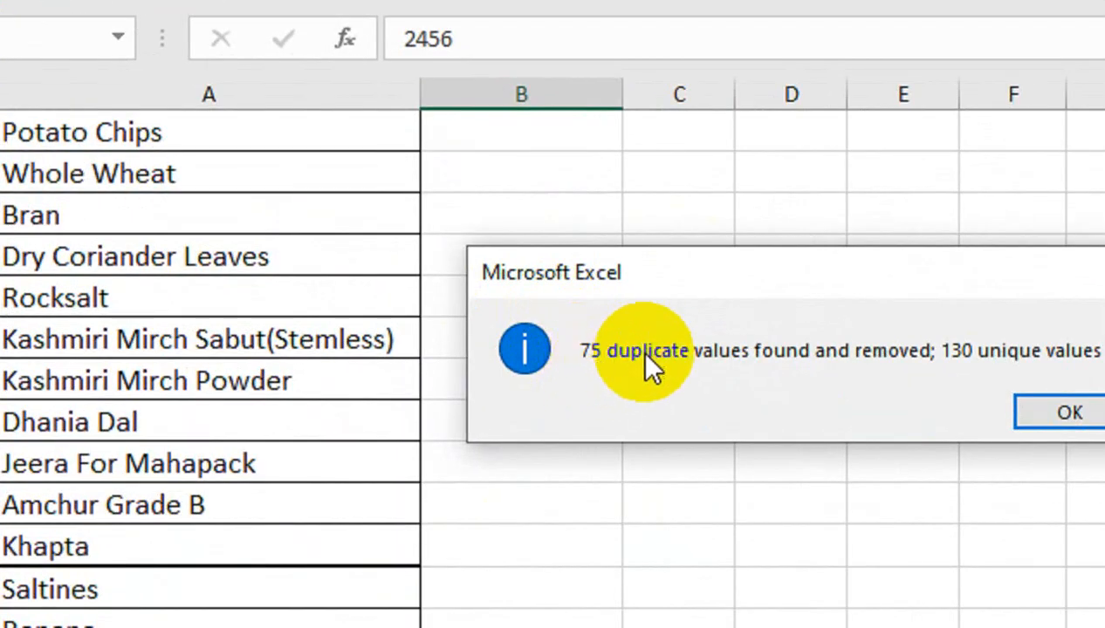
click(1060, 412)
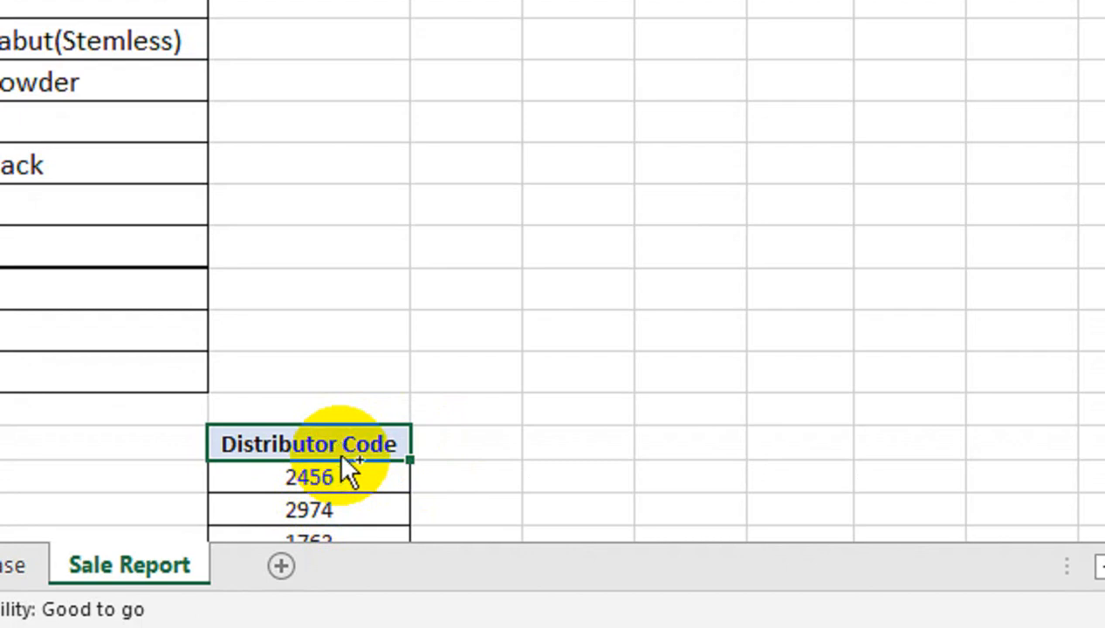
Copy the unique Distributor Code list with its header and paste it transposed across row 1 starting at B1
key(ctrl+shift+Down)
key(ctrl+c)
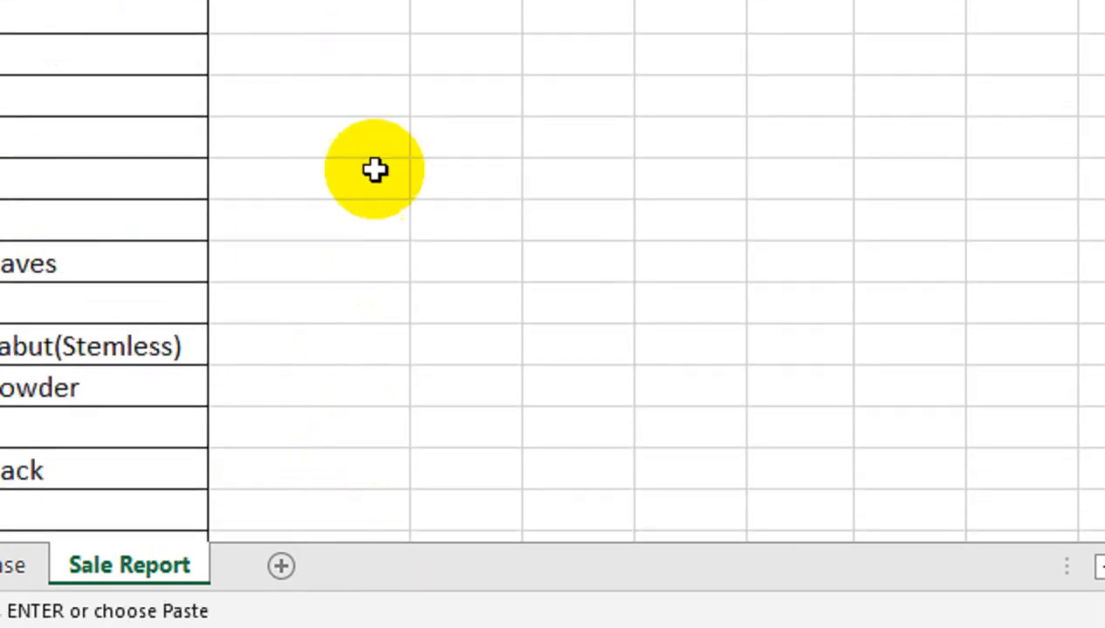
click(311, 139)
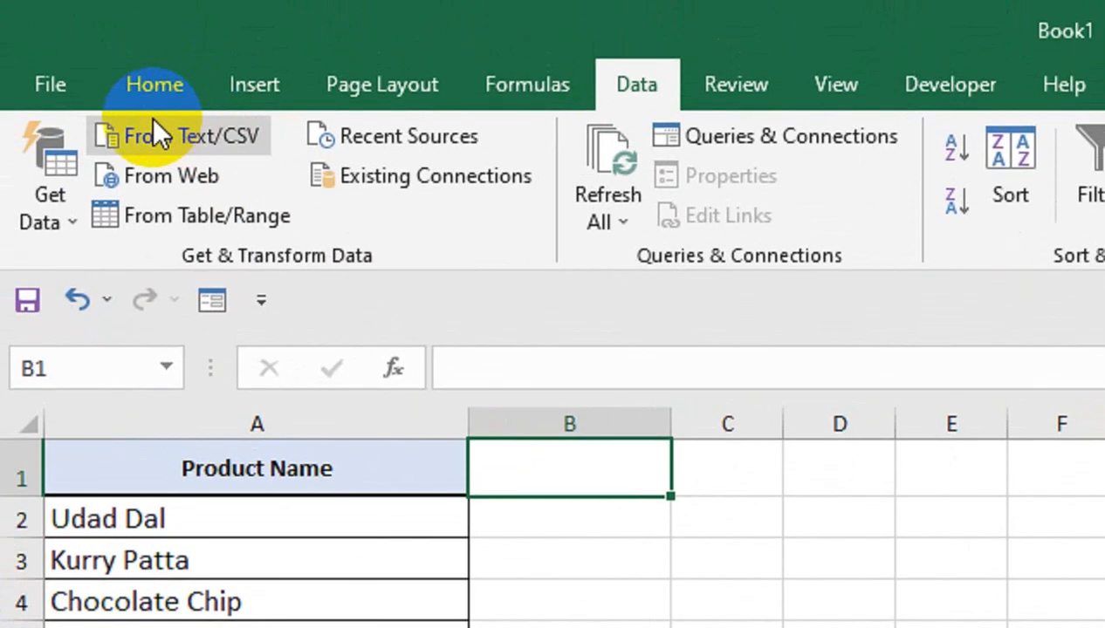
click(140, 98)
click(49, 218)
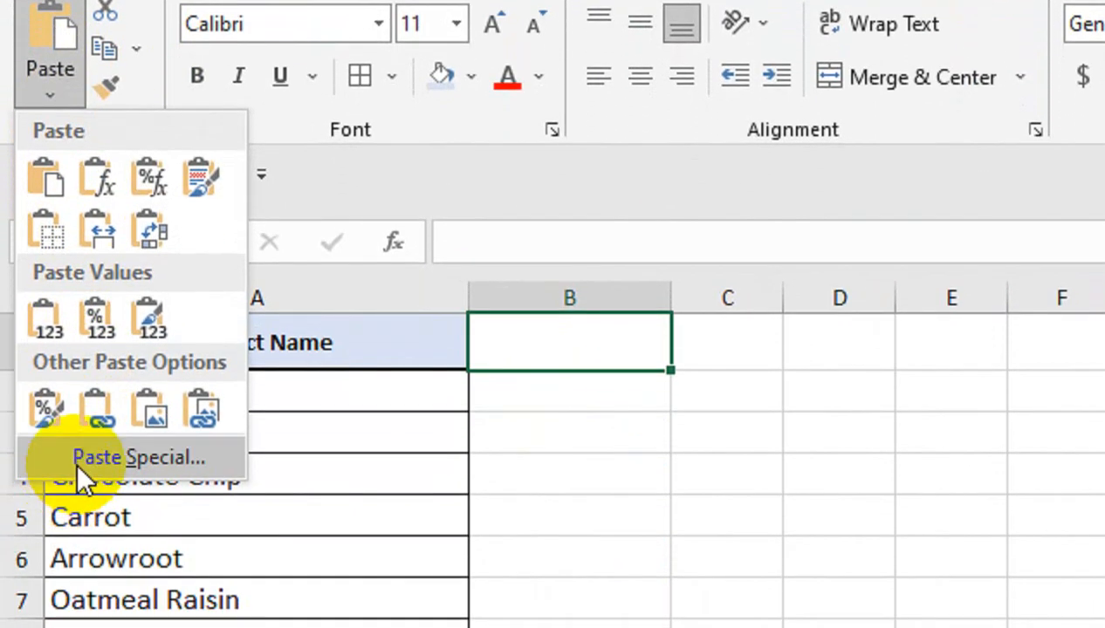
click(57, 529)
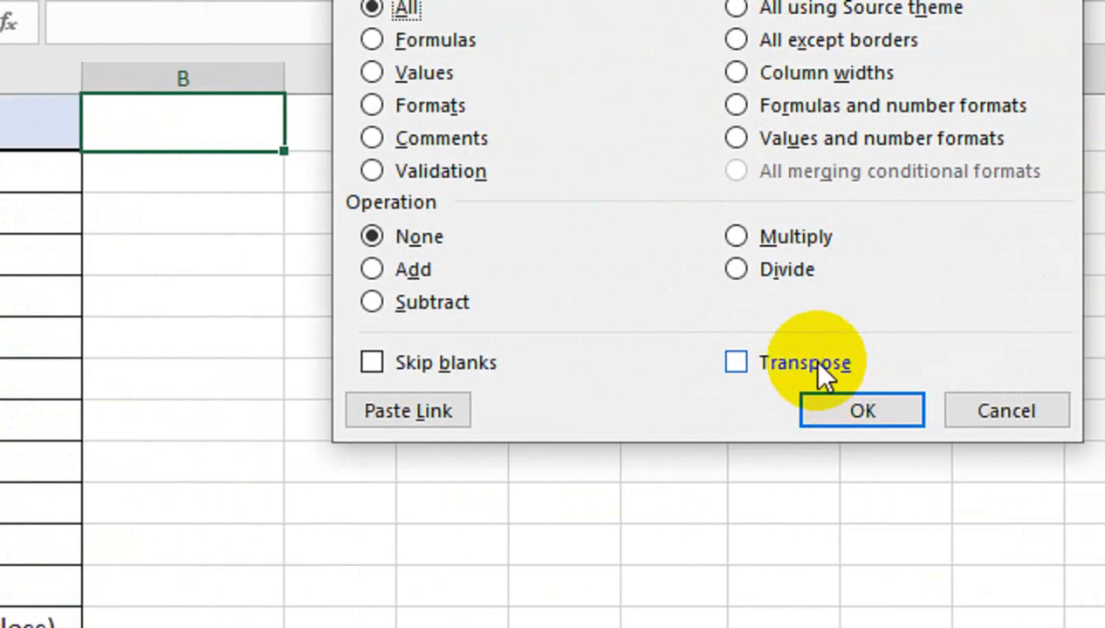
click(1104, 468)
click(1104, 507)
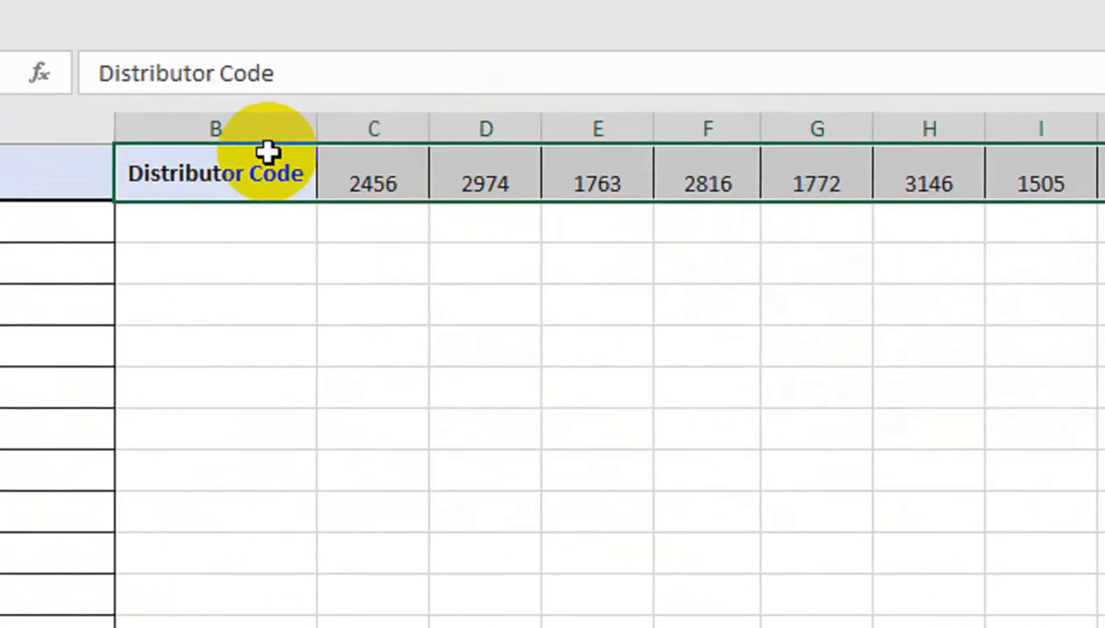
Insert a blank row above the Product Name header row on the Sale Report sheet
right_click(22, 179)
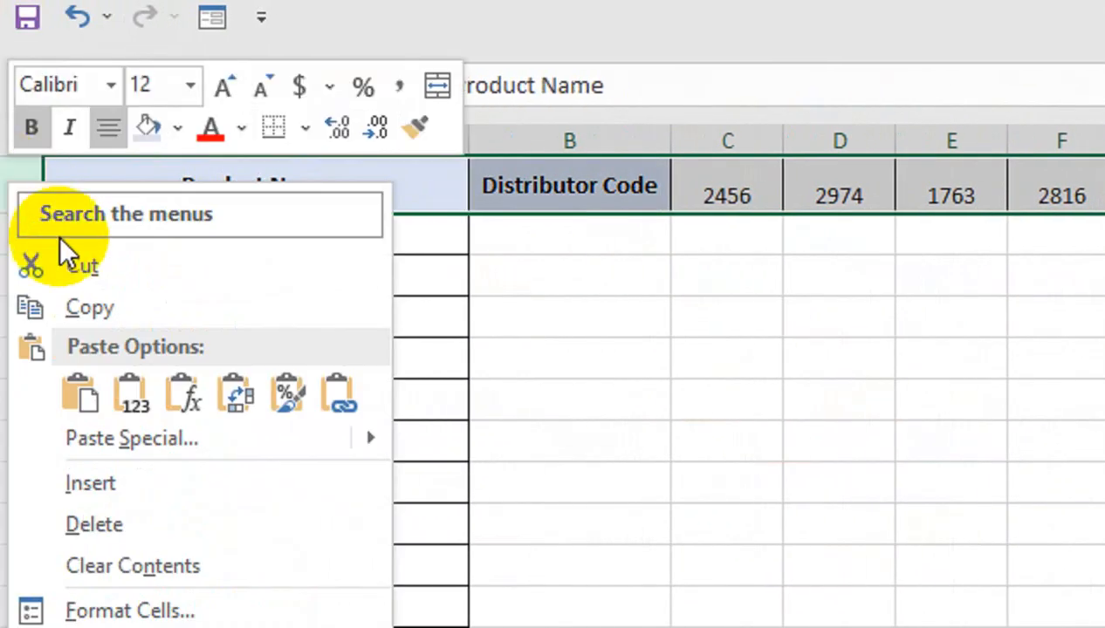
click(98, 478)
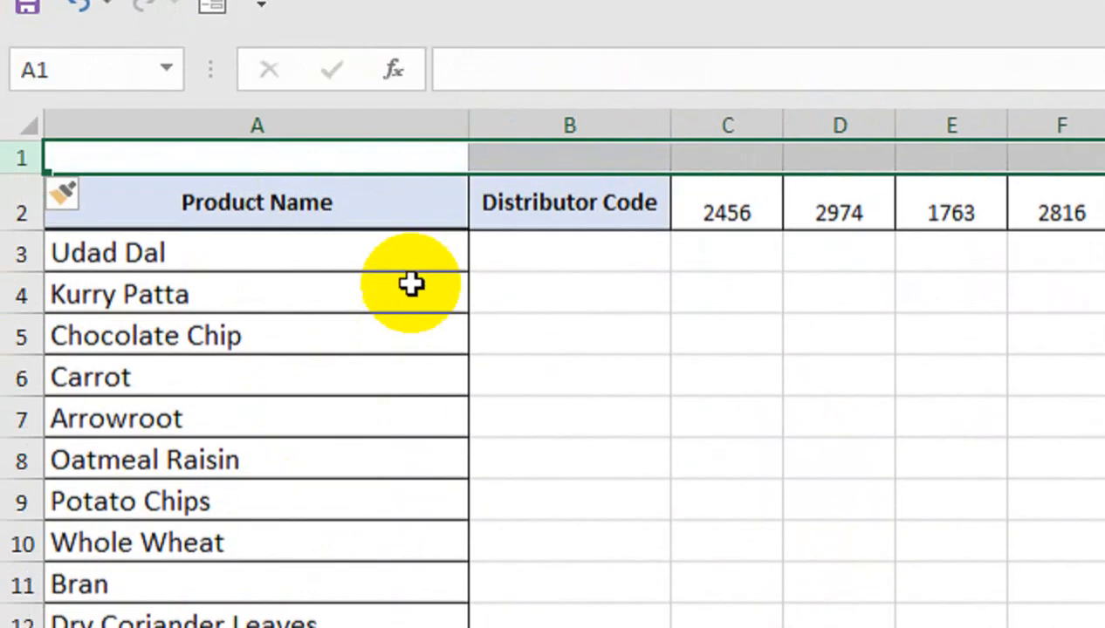
click(535, 239)
Move the Distributor Code header from B2 up to B1 and make row 1 taller
click(562, 217)
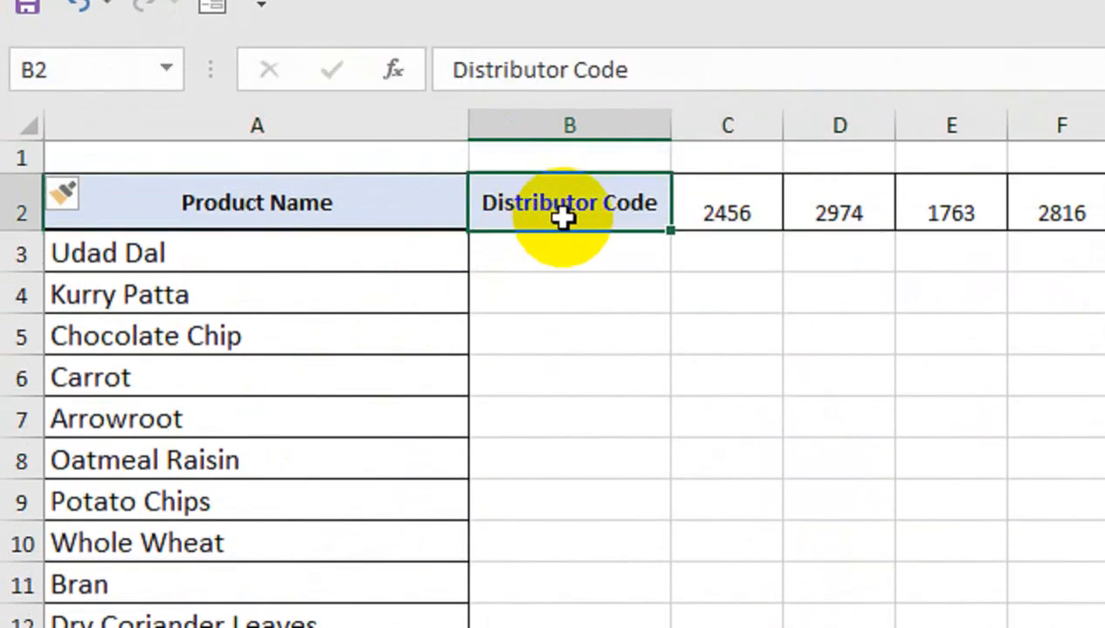
drag(558, 230, 561, 162)
drag(20, 179, 20, 194)
Delete the empty cell B2, shifting the distributor codes left
click(726, 213)
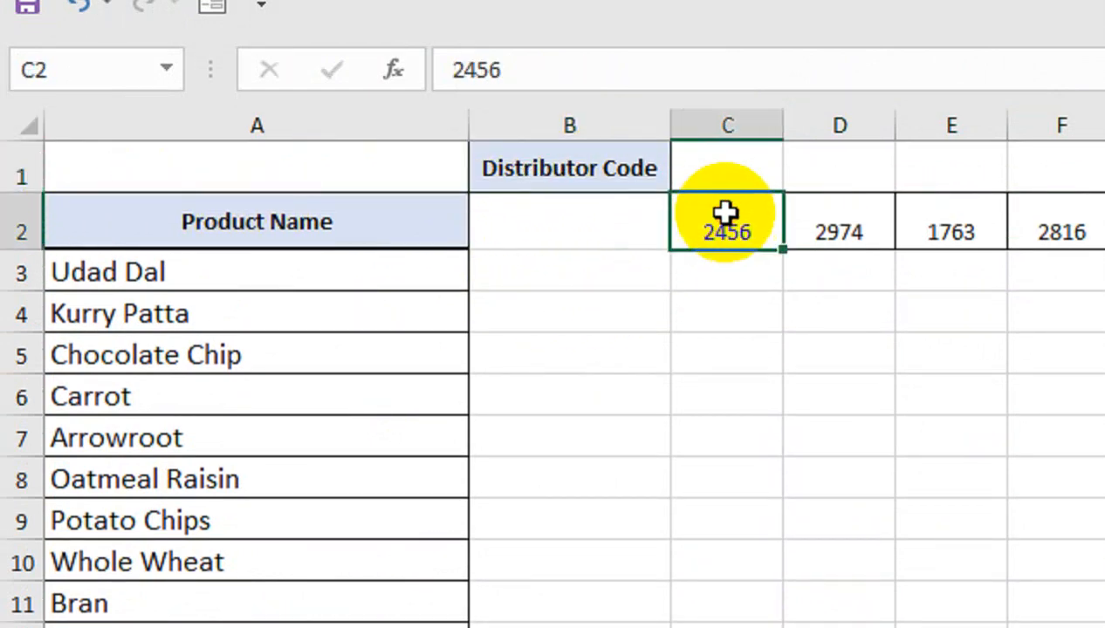
key(Left)
key(ctrl+minus)
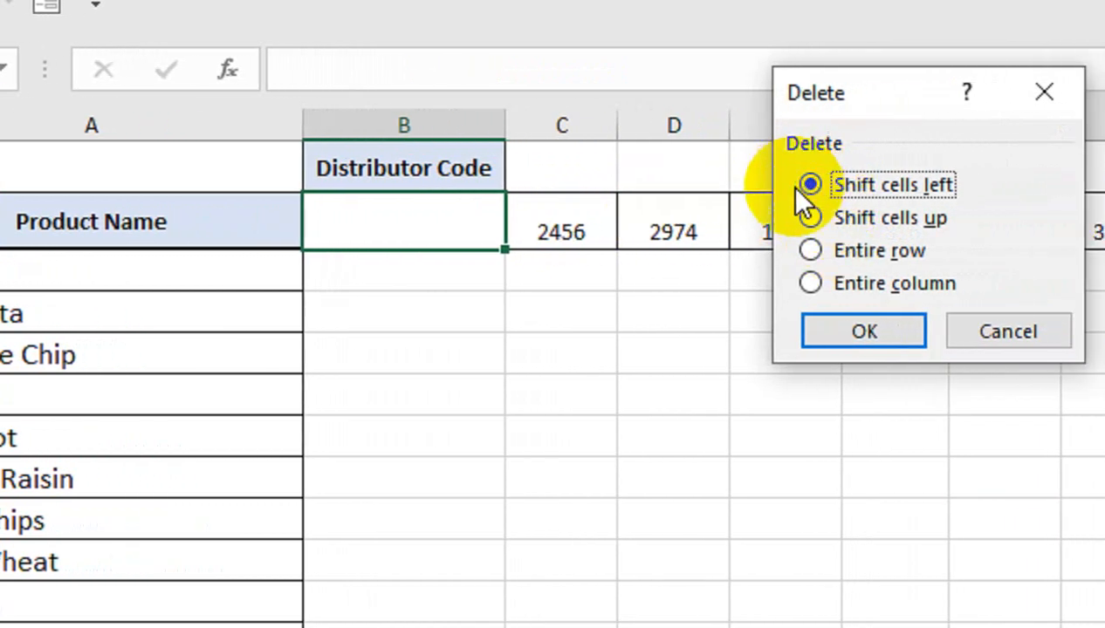
click(824, 329)
Start a SUMIFS formula in B3 of Sale Report with the absolute amount column dataBase!$F:$F as the sum range
click(390, 276)
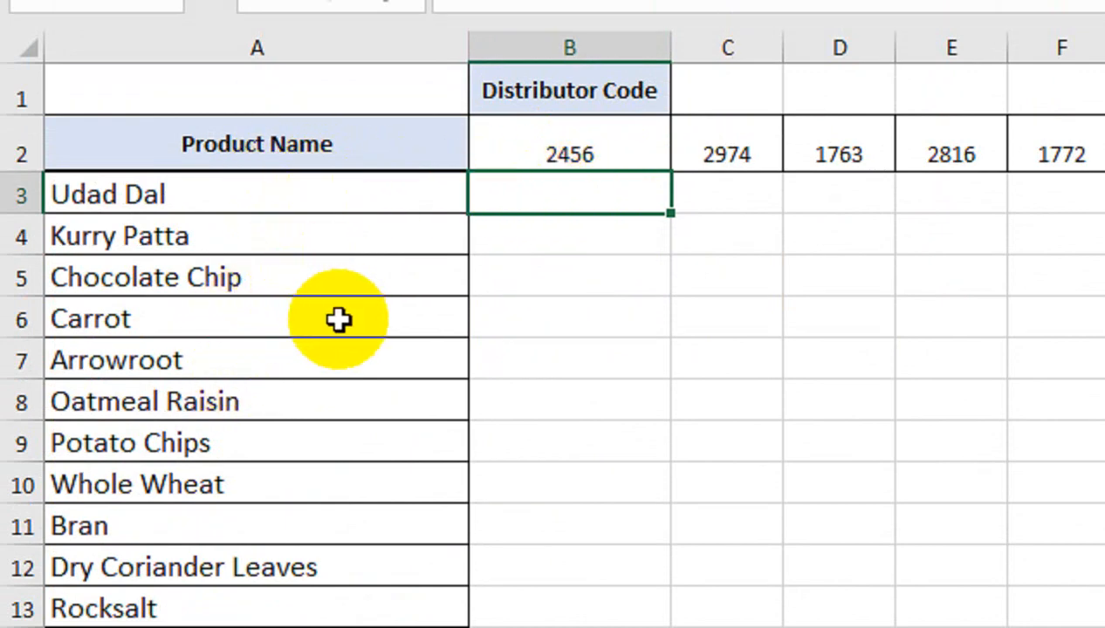
text(sumif)
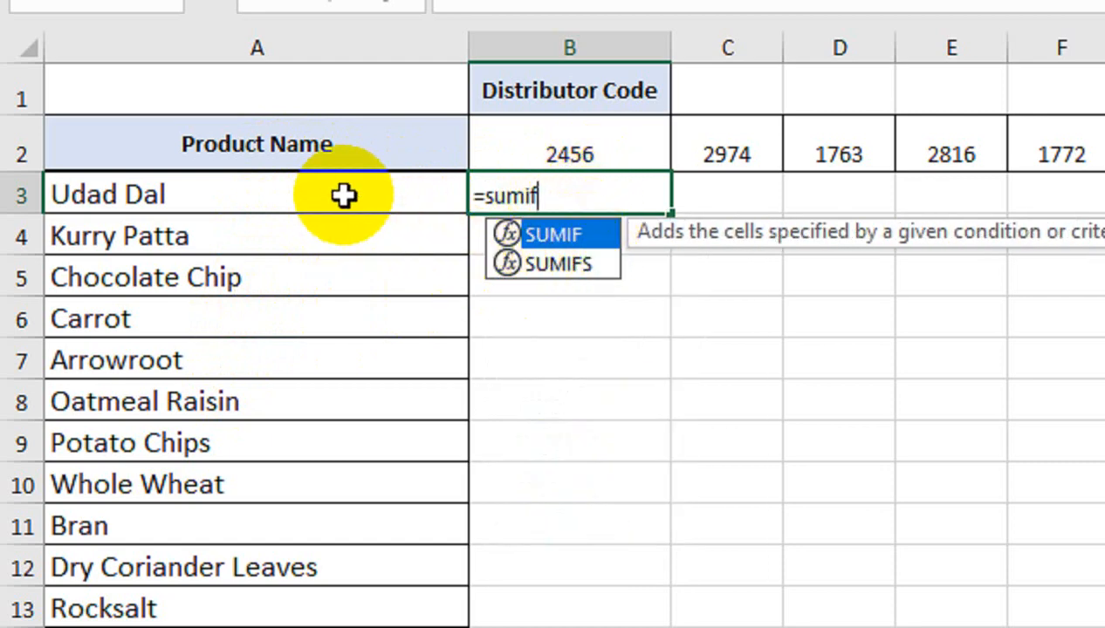
double_click(576, 274)
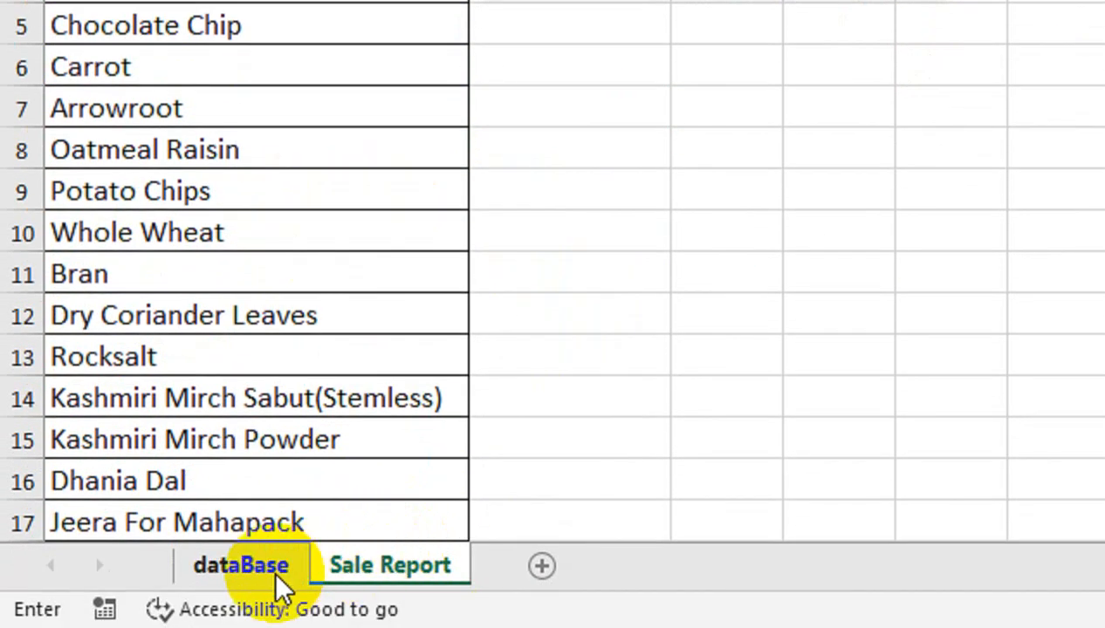
click(277, 573)
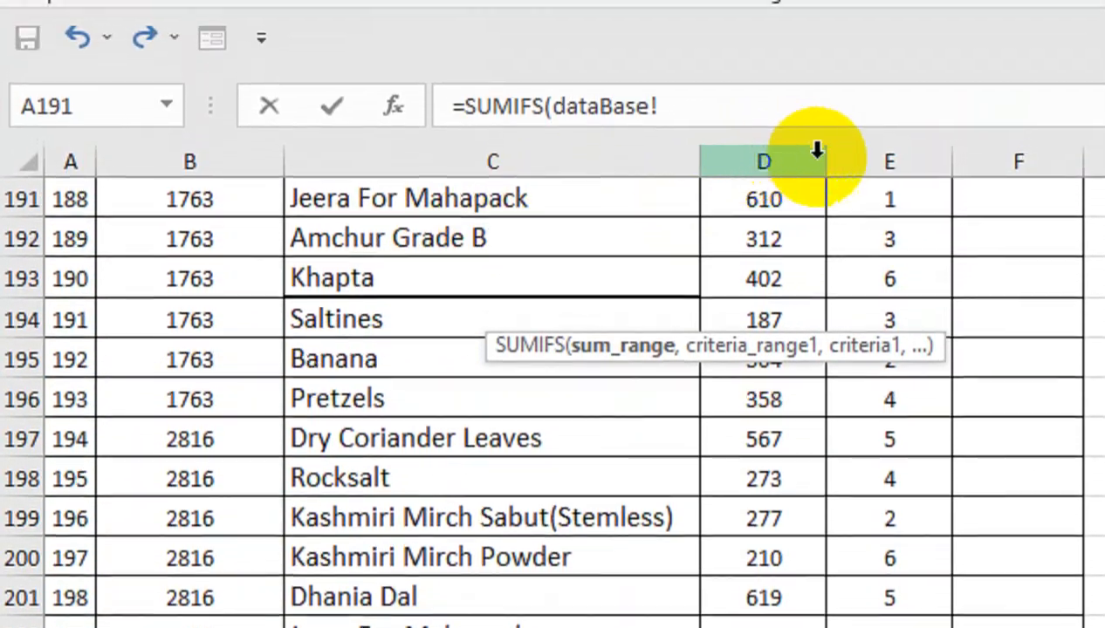
click(883, 162)
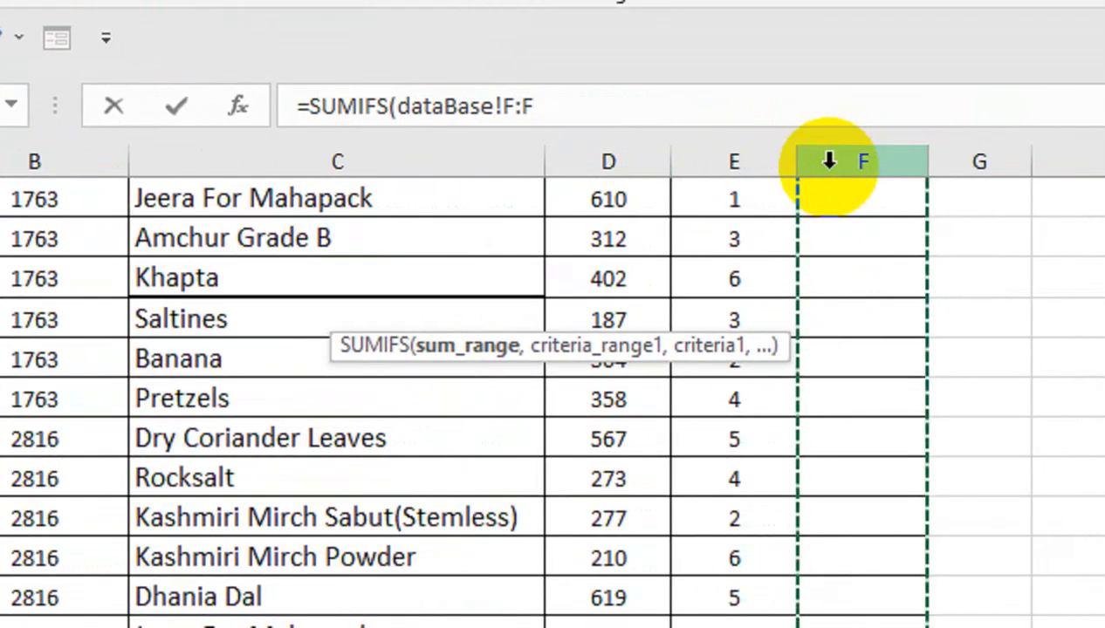
key(ctrl+Up)
key(ctrl+Up)
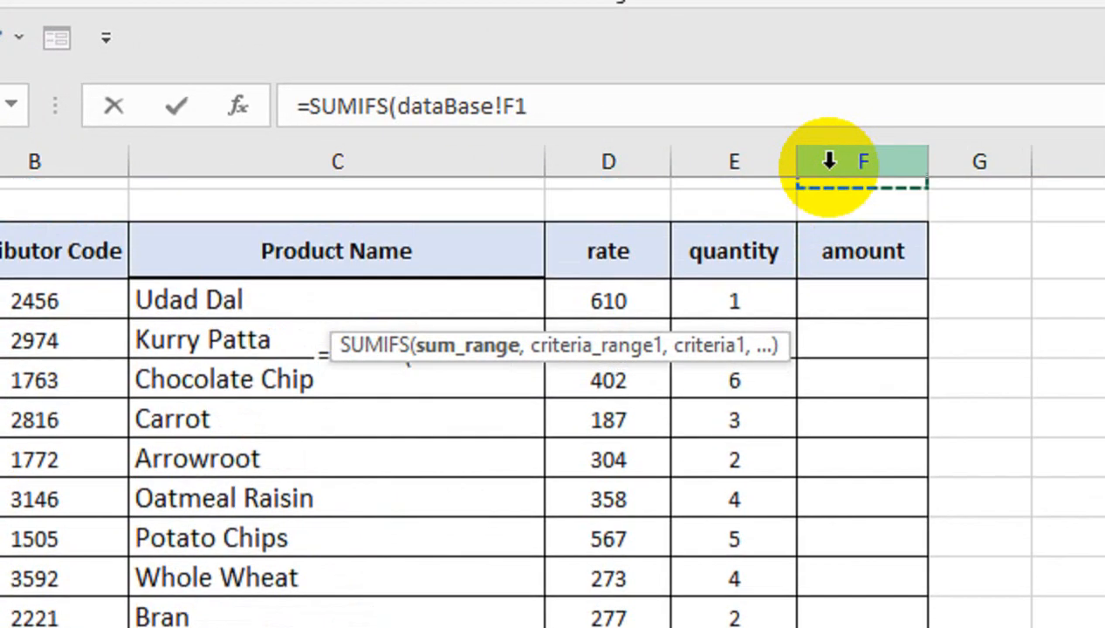
click(829, 162)
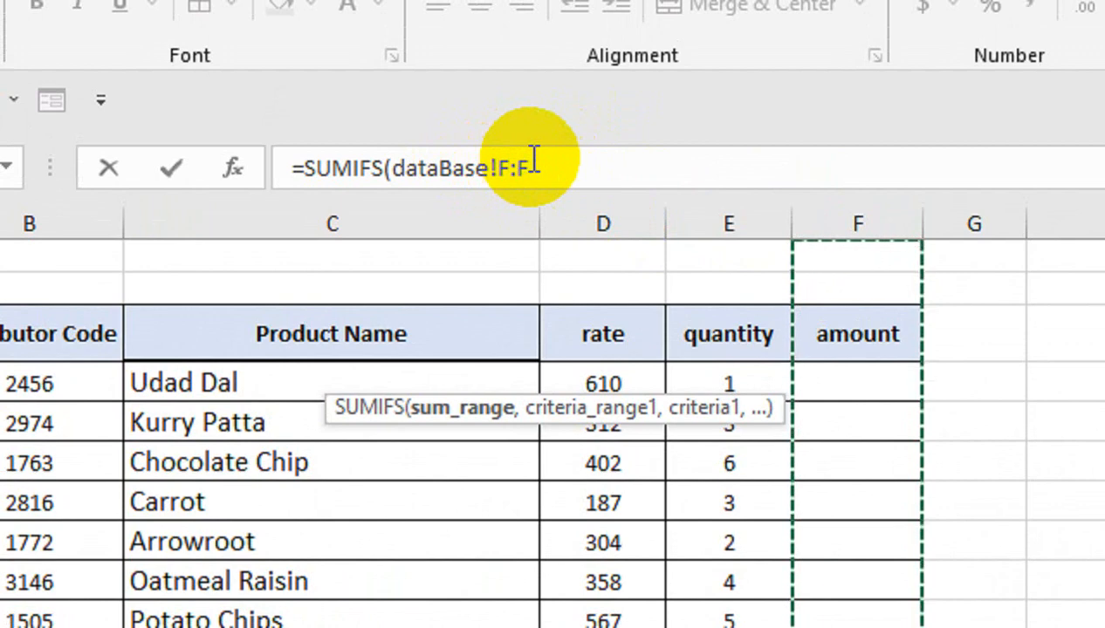
key(F4)
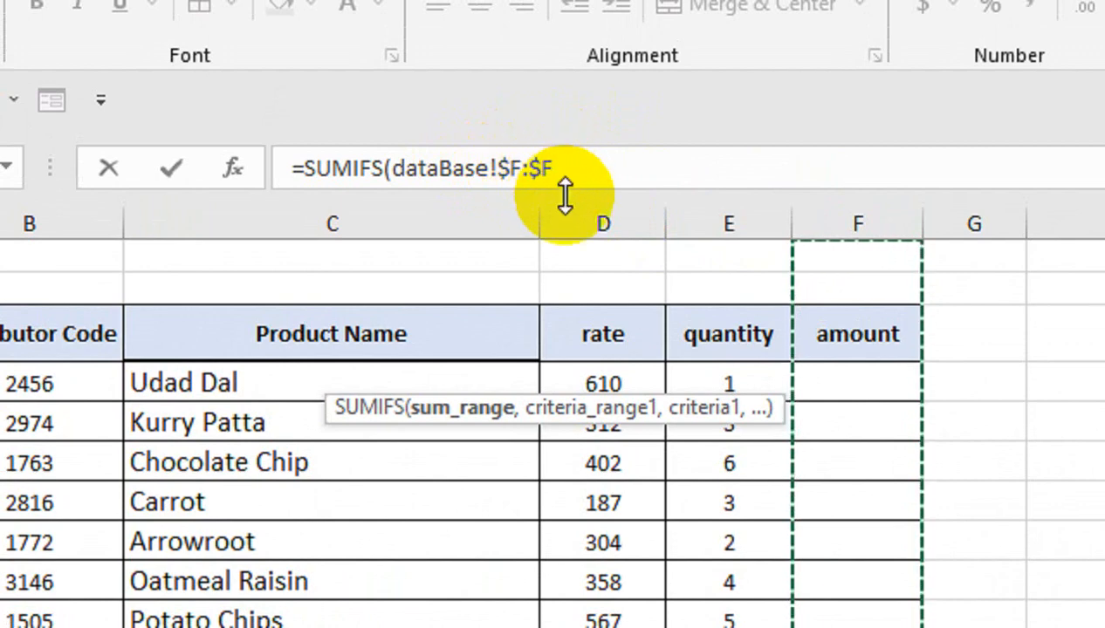
text(,)
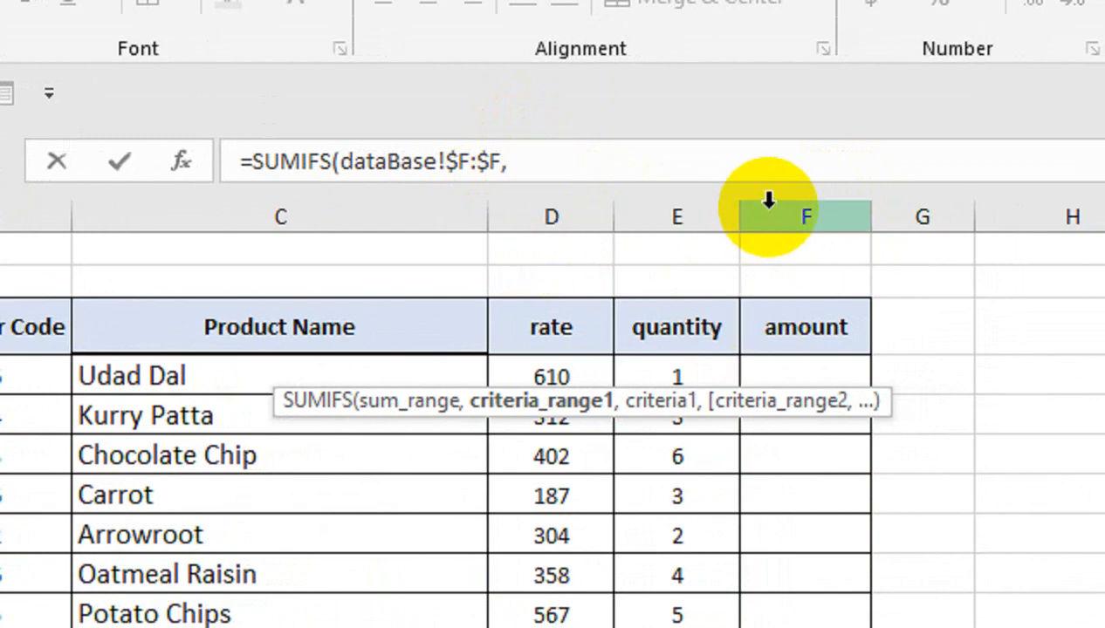
Add the Product Name column dataBase!C:C as the first criteria range of the SUMIFS formula
click(597, 165)
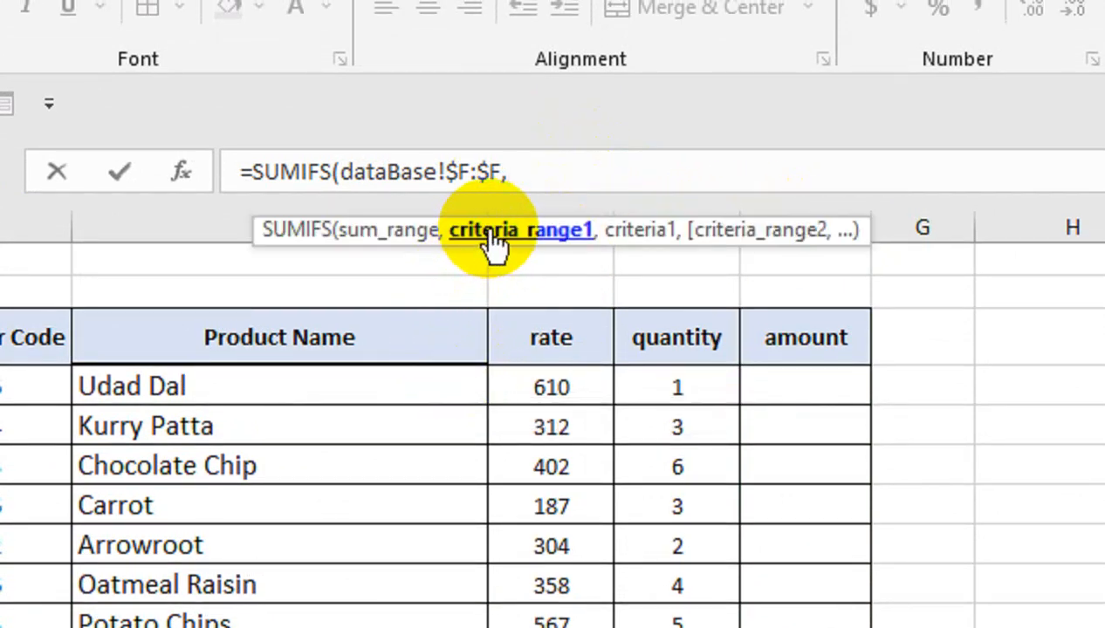
click(163, 209)
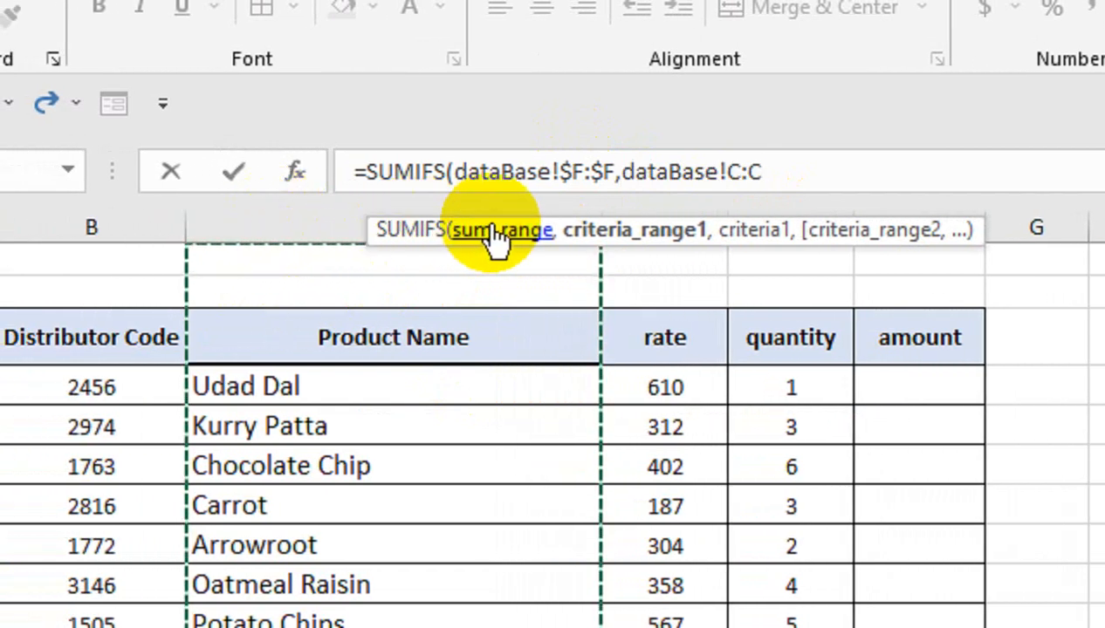
click(439, 238)
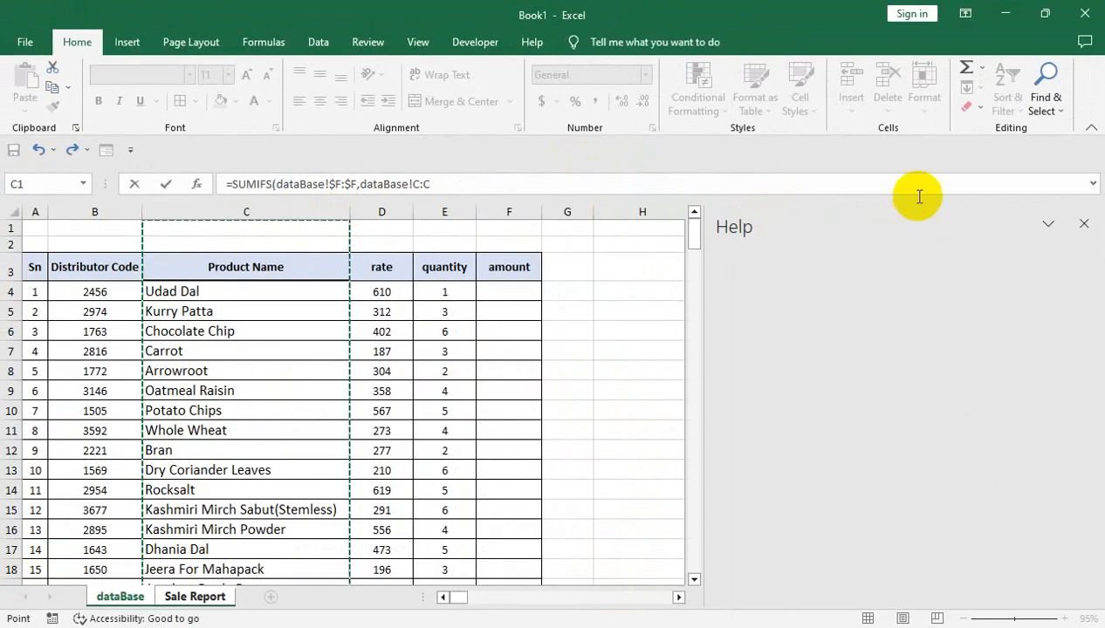
click(1082, 225)
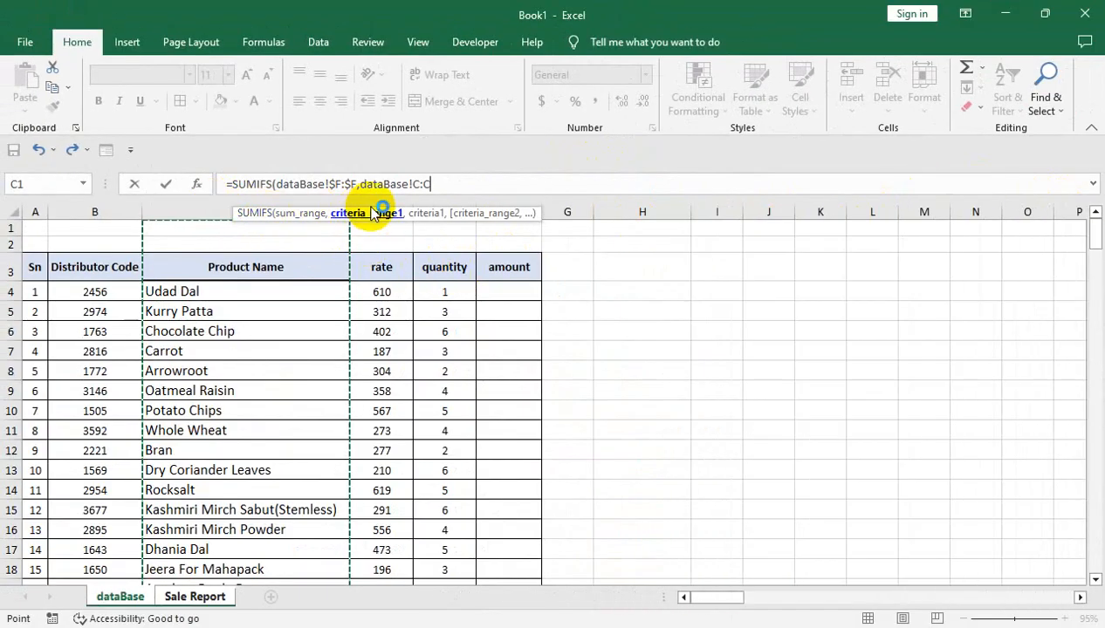
click(268, 214)
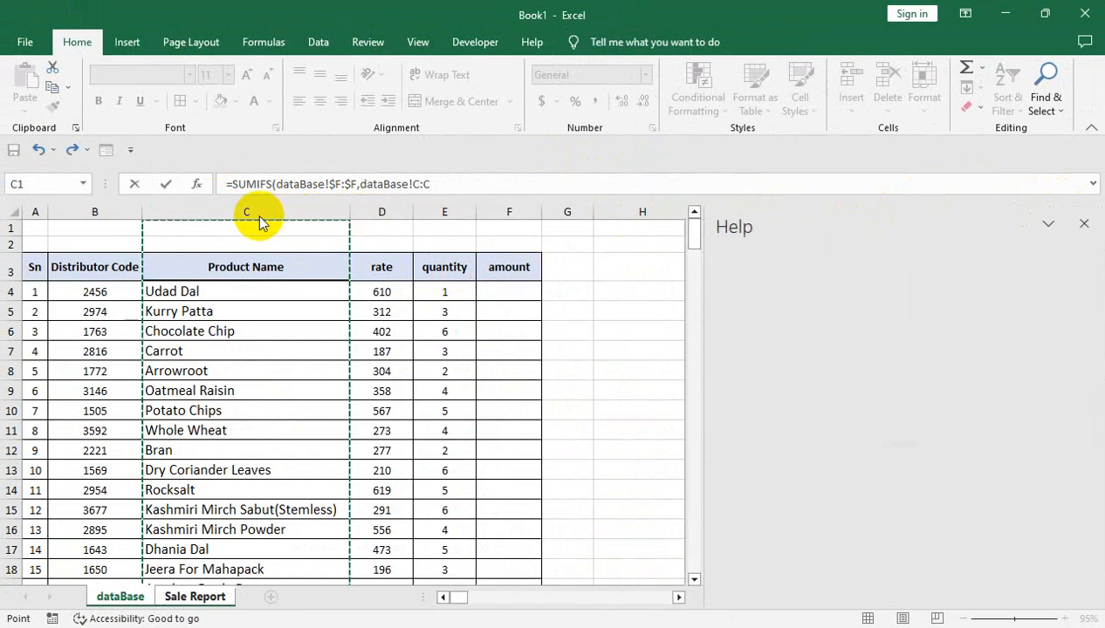
click(1083, 226)
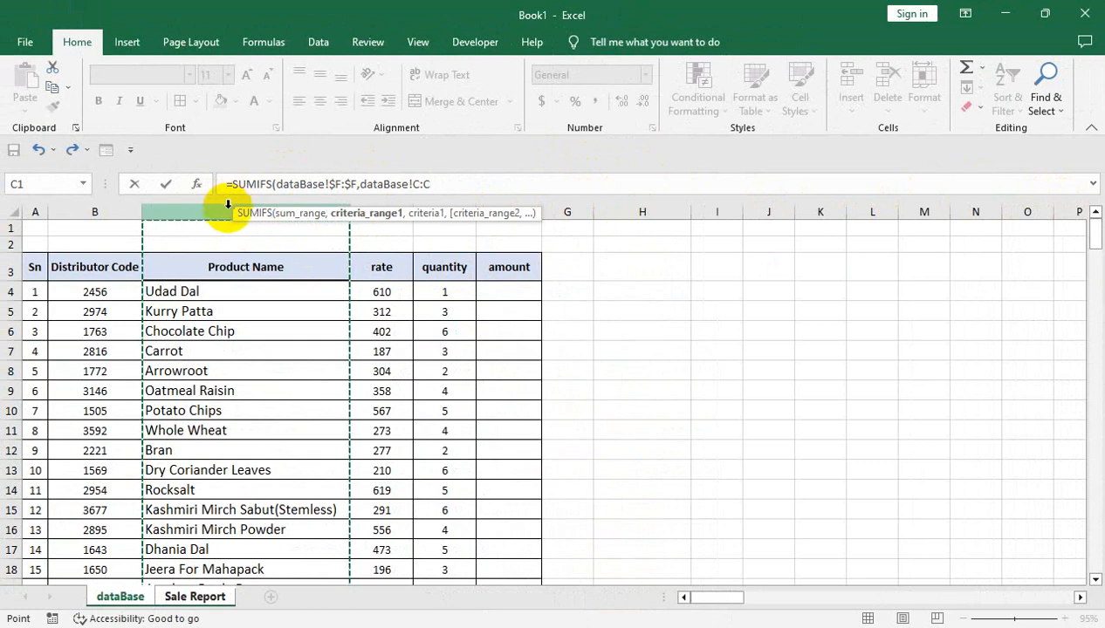
Make the first criteria range absolute as $C:$C and add the Sale Report product cell $A3 as its criterion
drag(238, 209, 384, 200)
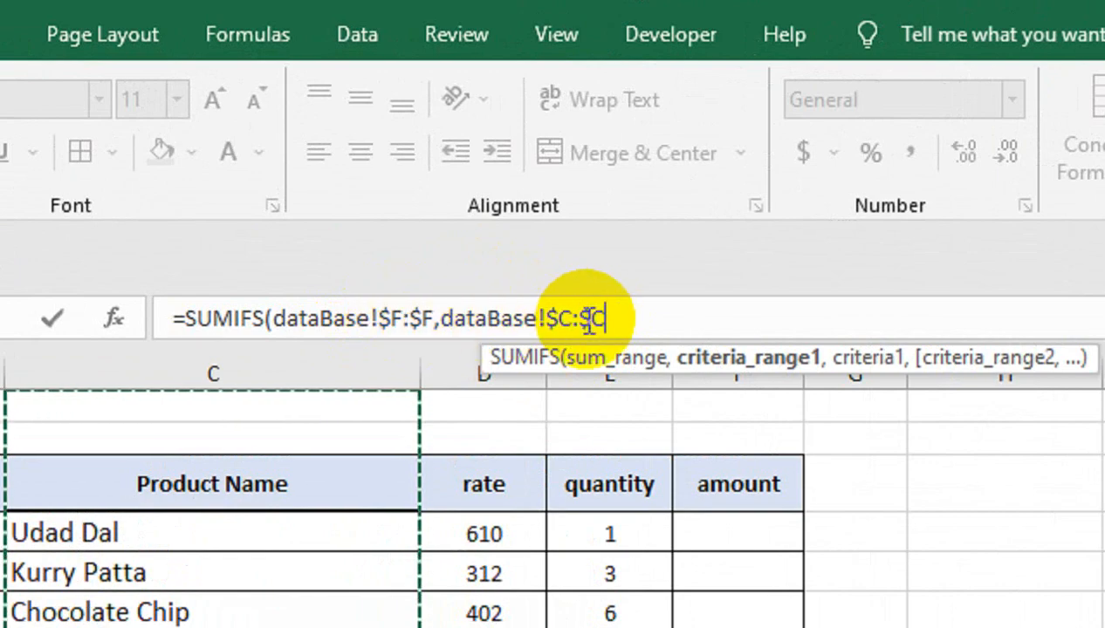
text(,)
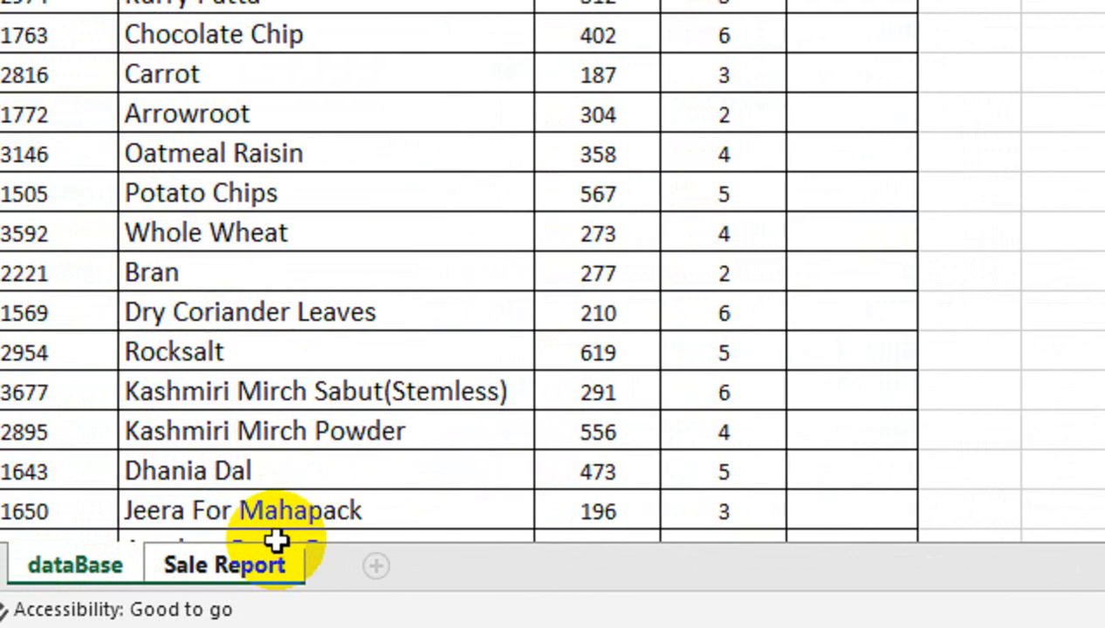
click(280, 563)
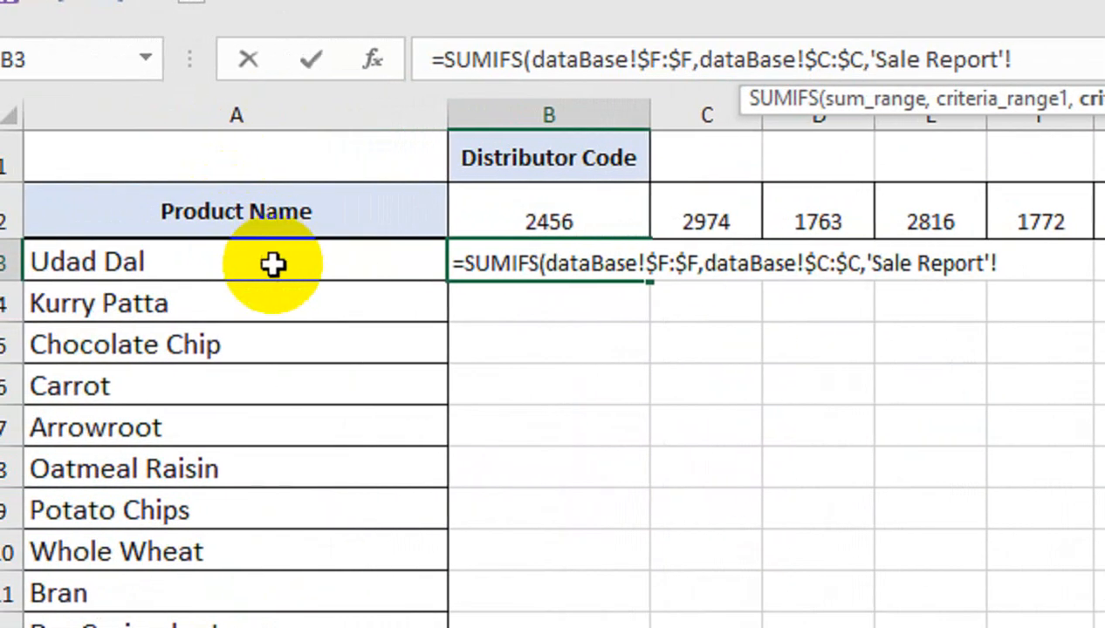
click(276, 264)
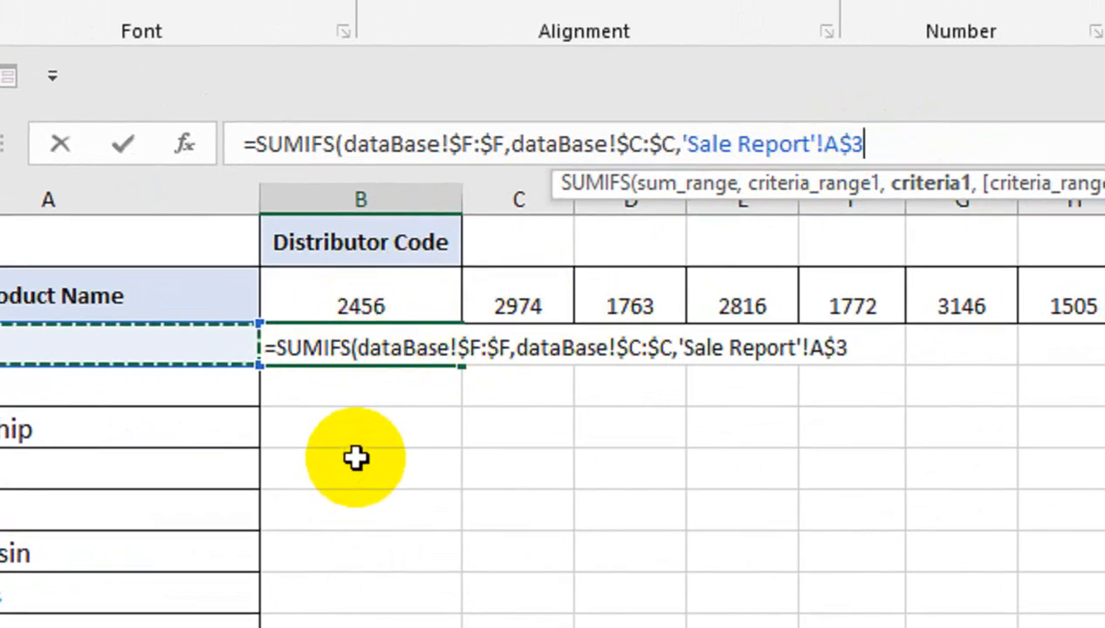
text(,)
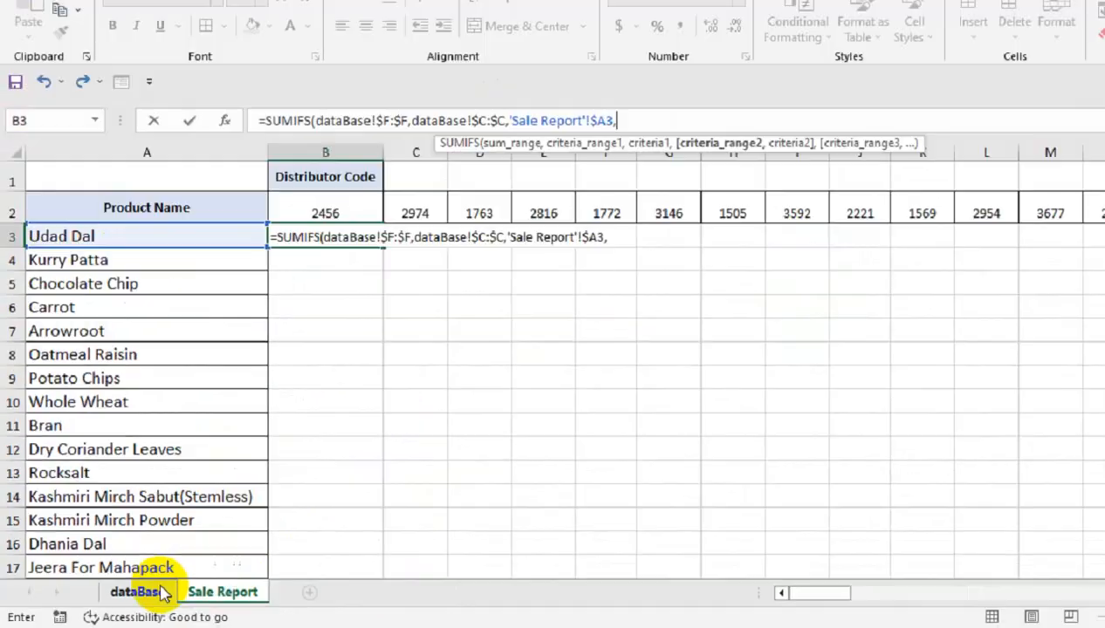
Add the Distributor Code column dataBase!$B:$B as the second criteria range, with 'Sale Report'!B$2 as its criterion
click(161, 594)
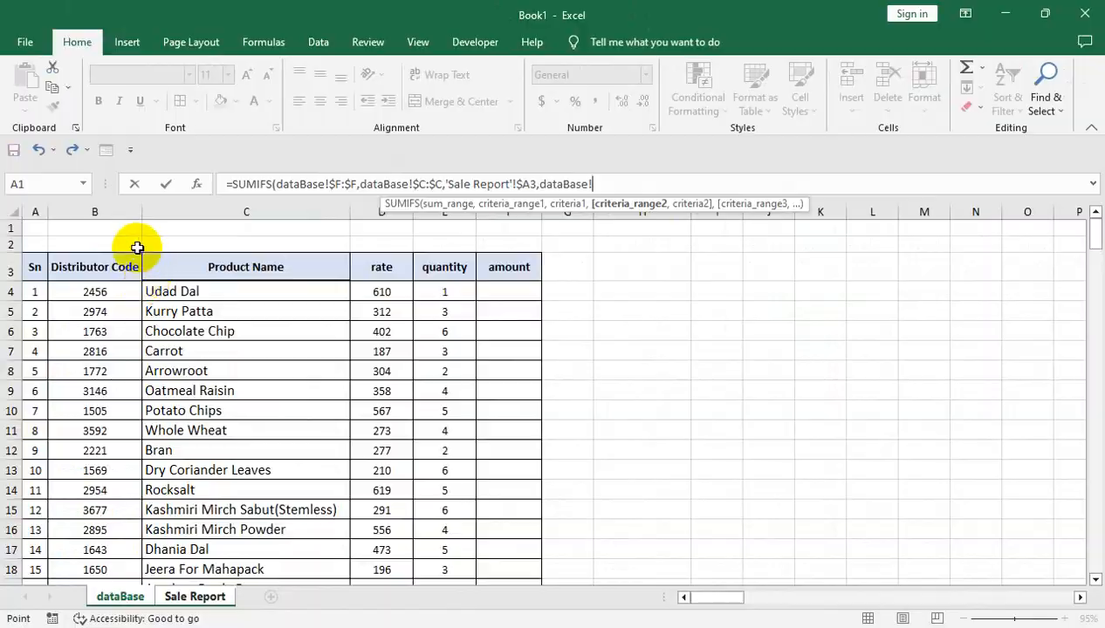
click(122, 213)
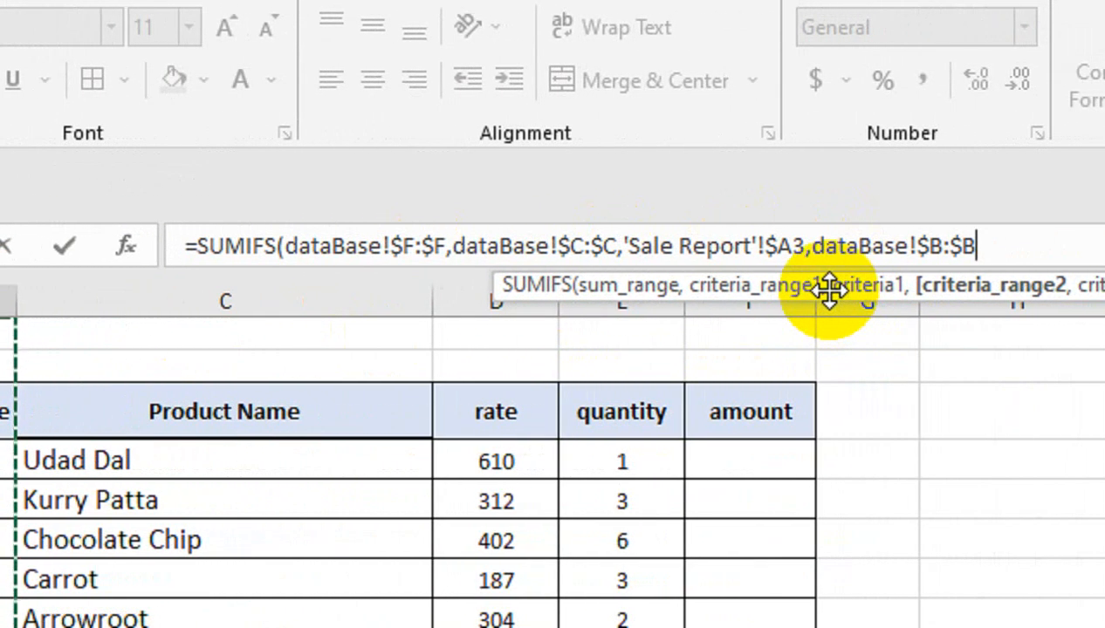
text(,)
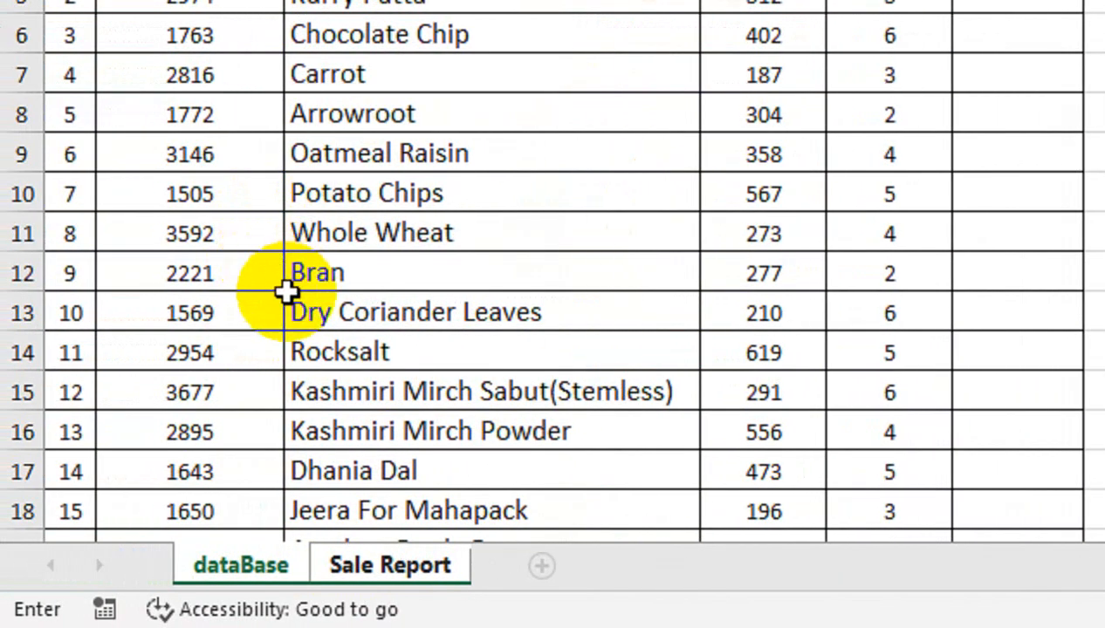
click(366, 569)
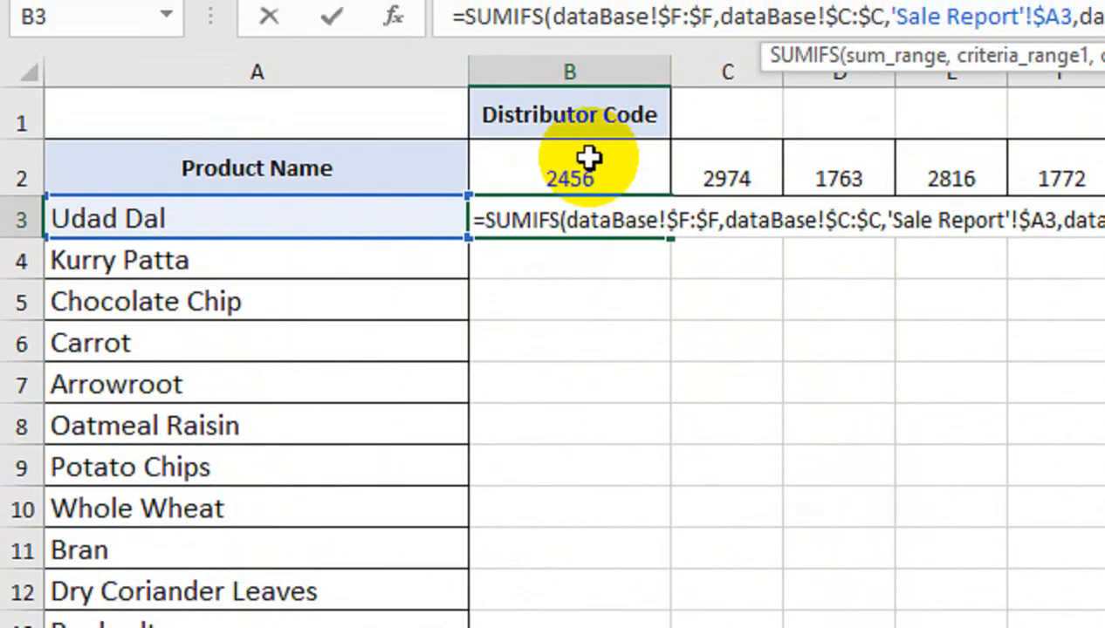
click(592, 150)
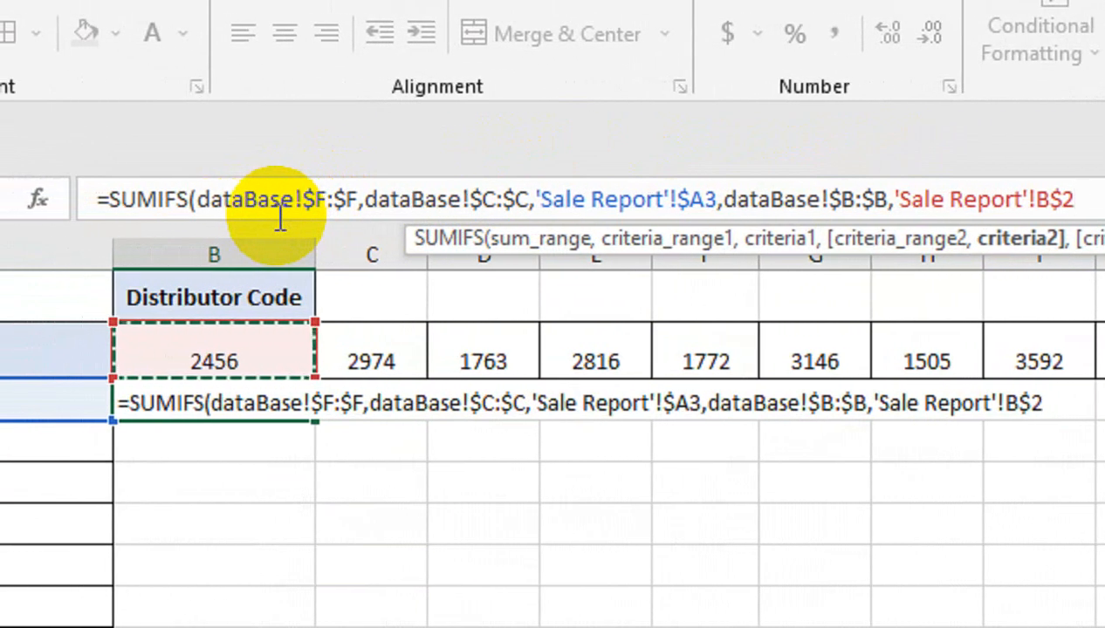
click(365, 200)
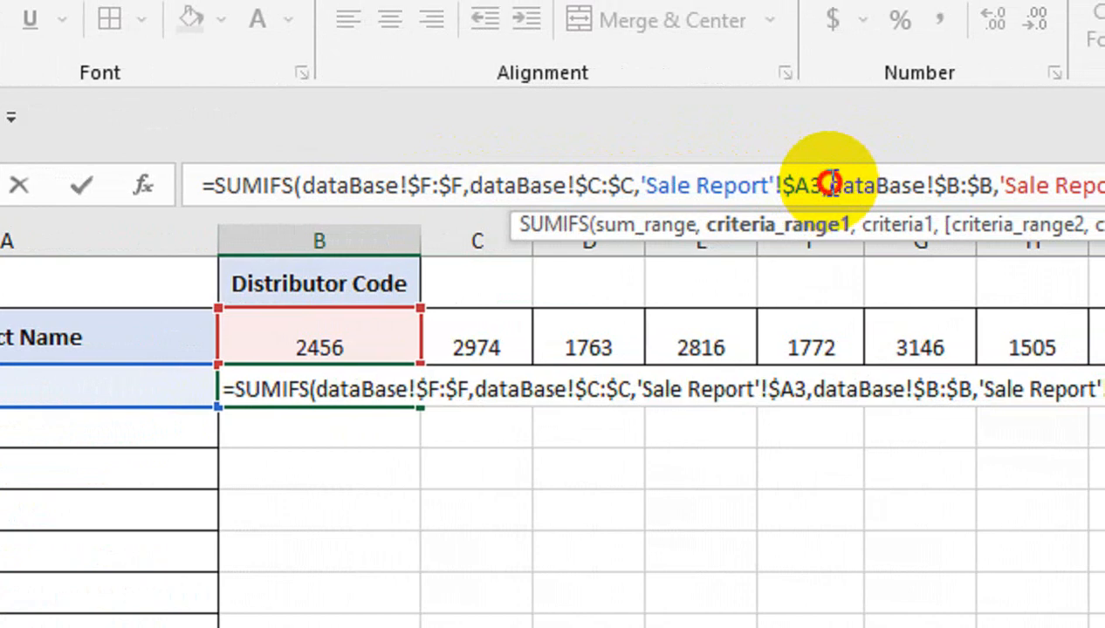
click(869, 185)
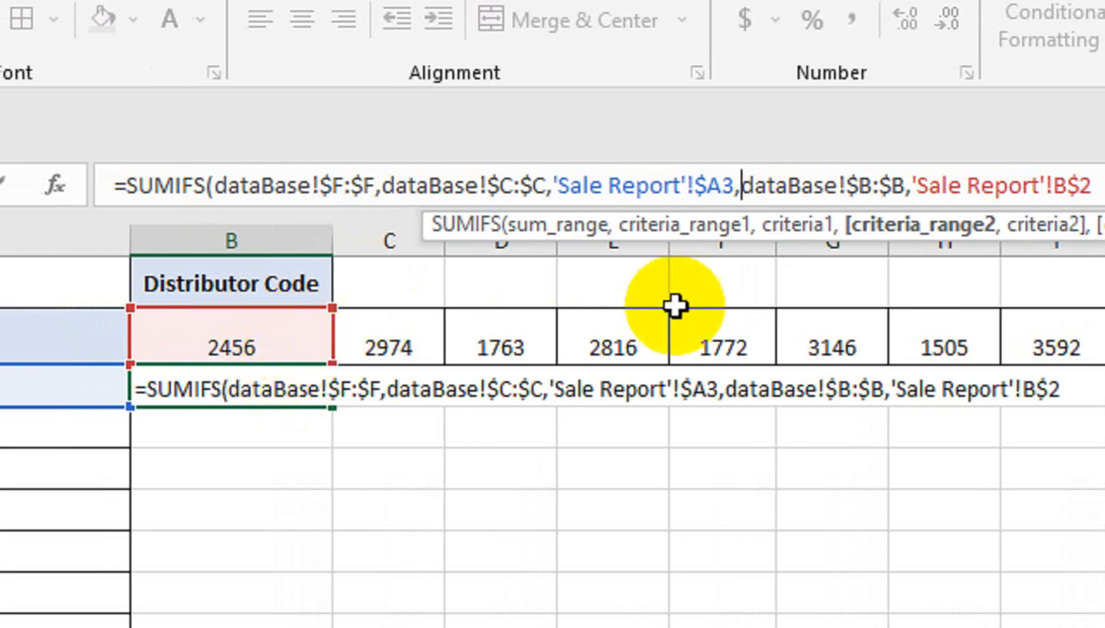
Complete the SUMIFS formula in B3 and fill it down column B to the last product in row 22
click(830, 185)
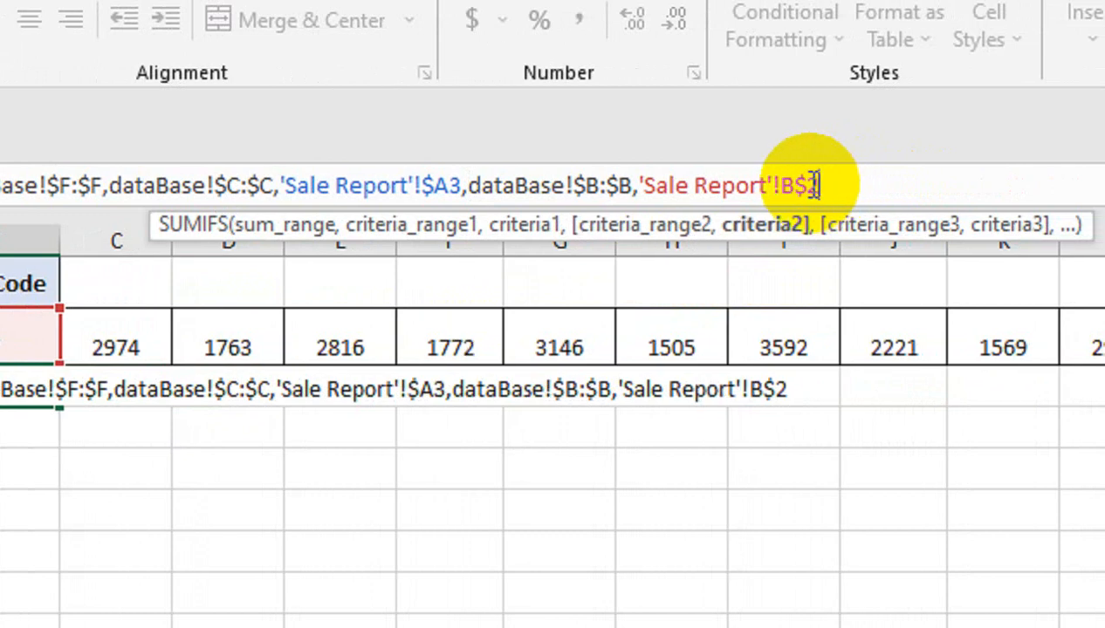
key(Return)
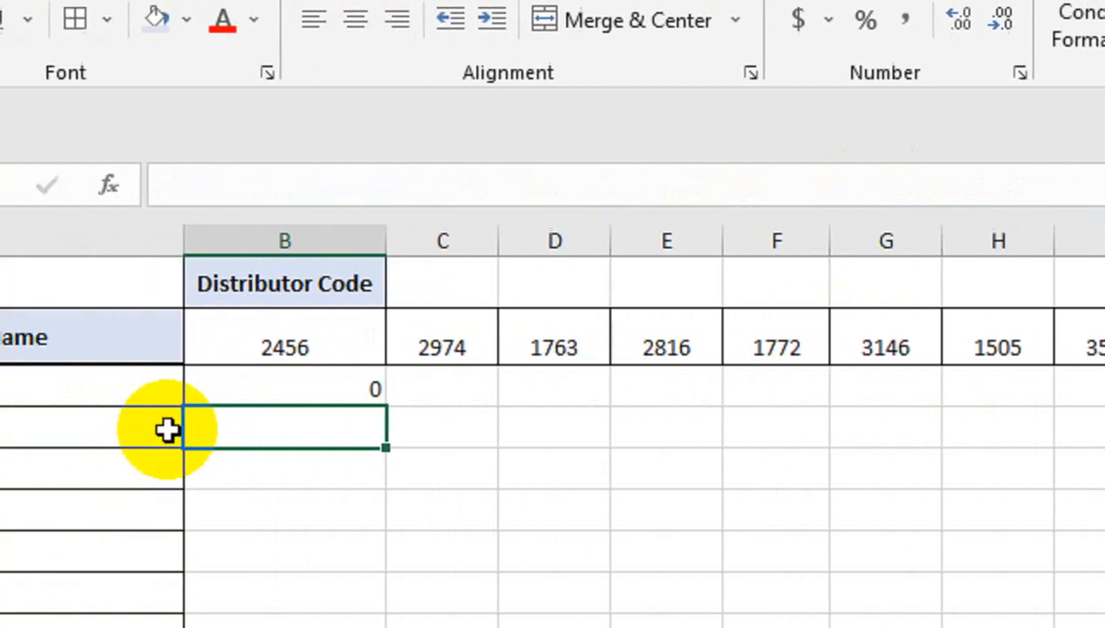
click(378, 394)
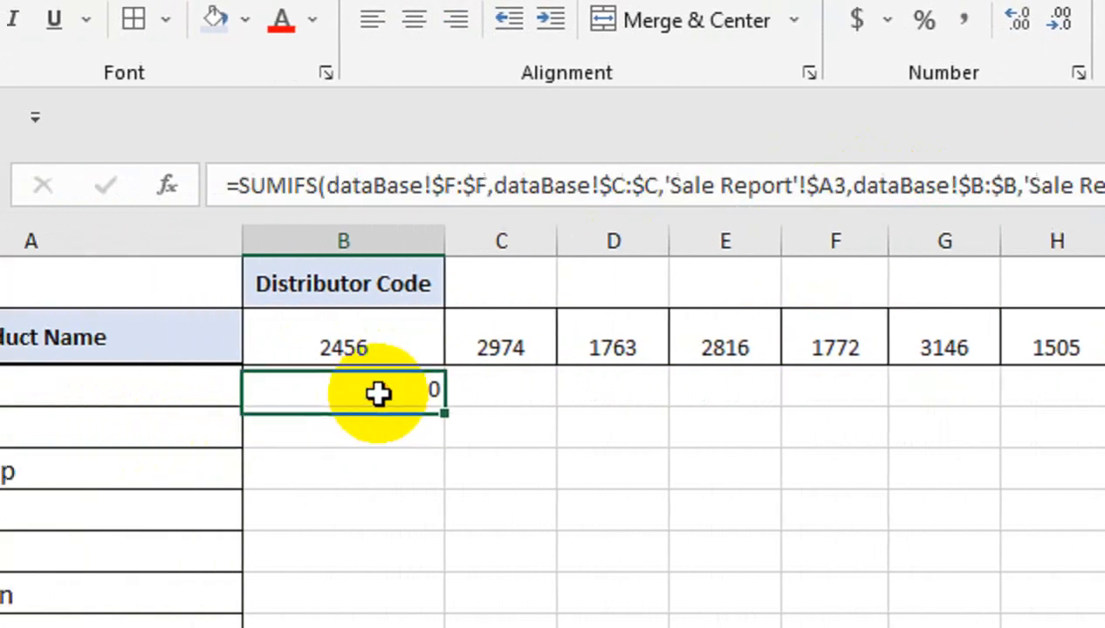
double_click(451, 410)
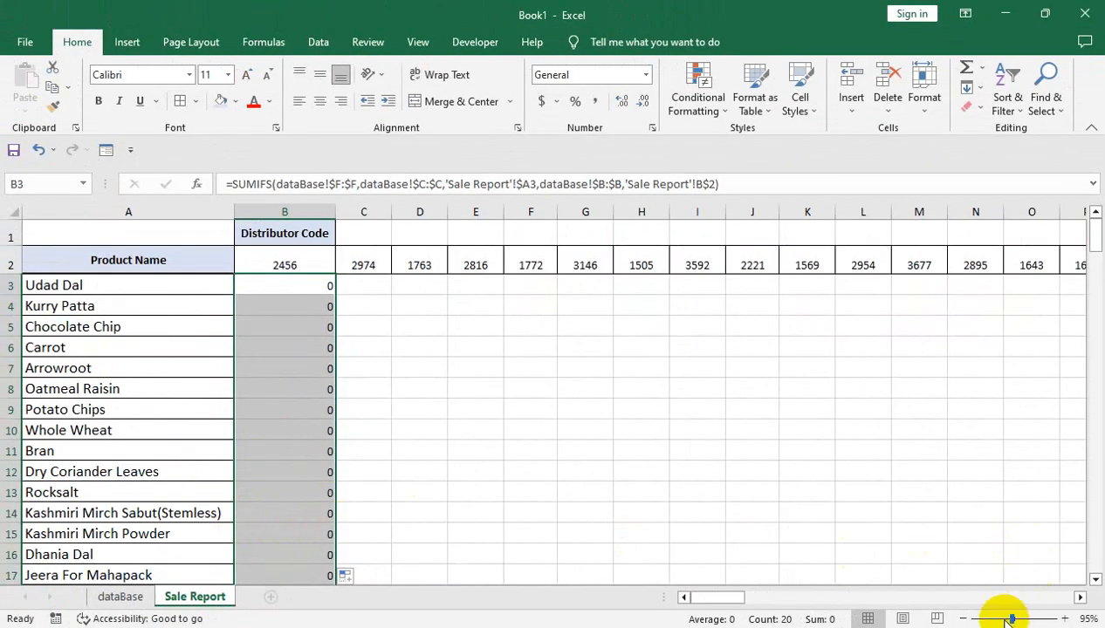
drag(1008, 620, 1002, 619)
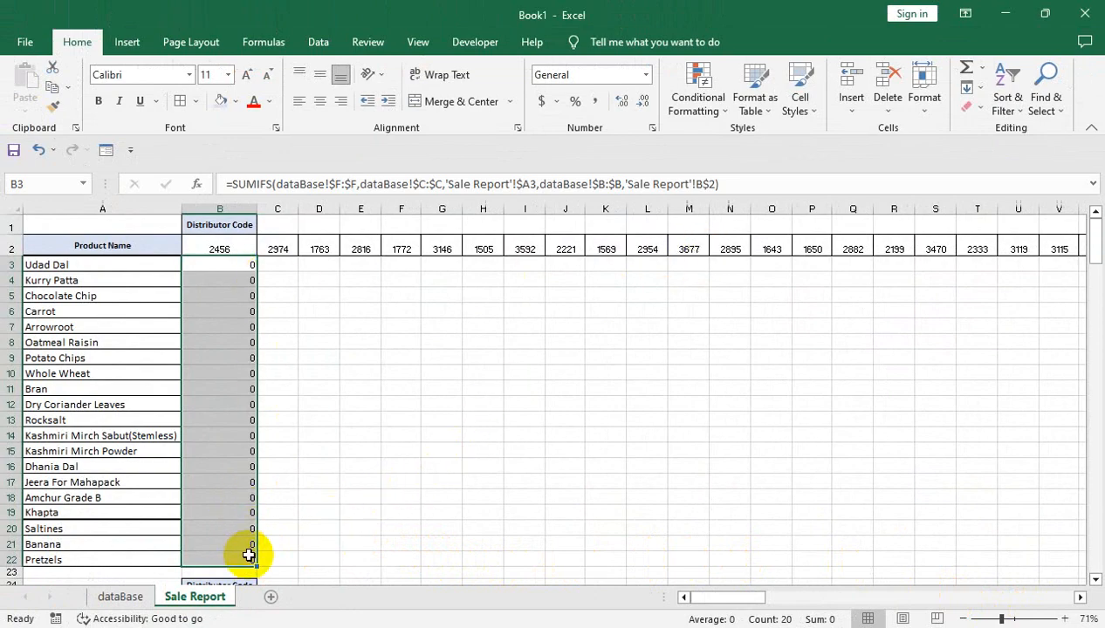
Center the column B results, then extend them across all distributor code columns with comma-style number formatting
click(320, 105)
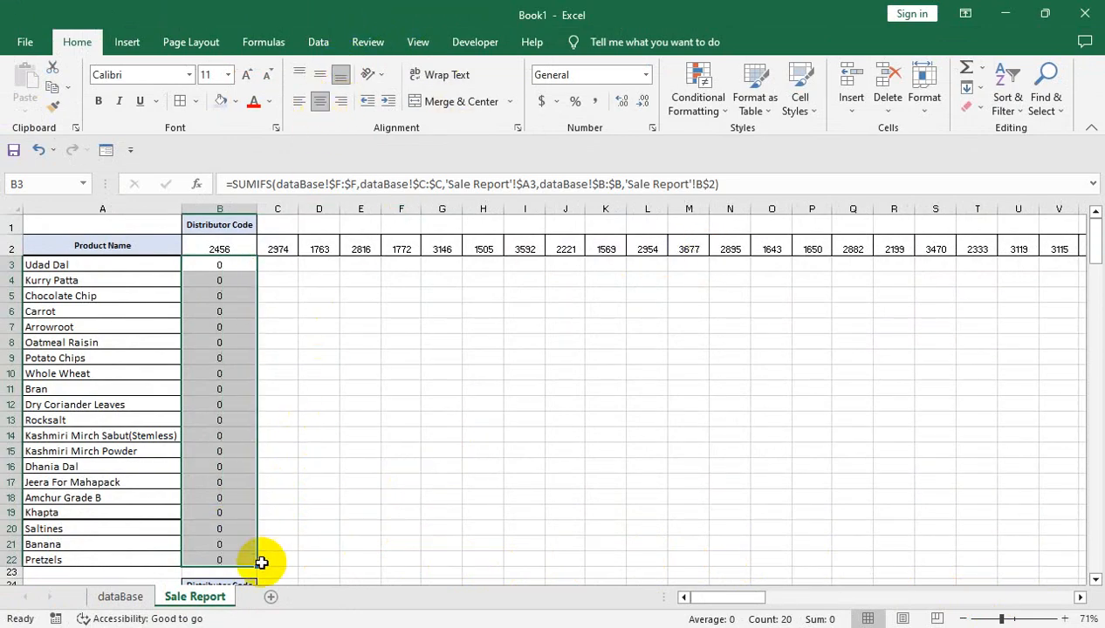
drag(259, 565, 999, 506)
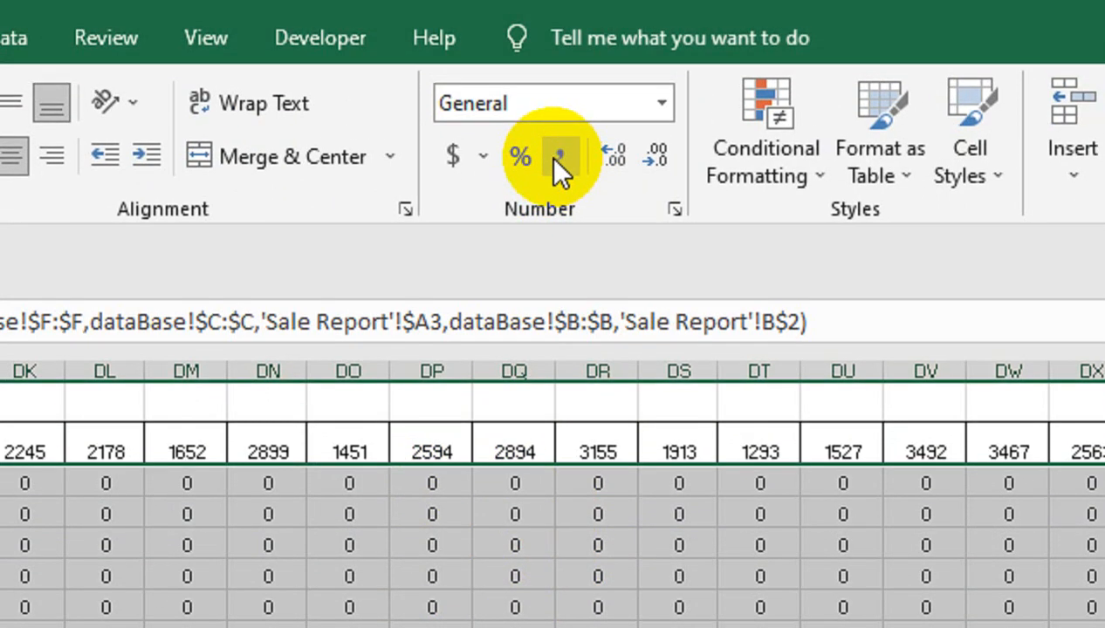
click(556, 75)
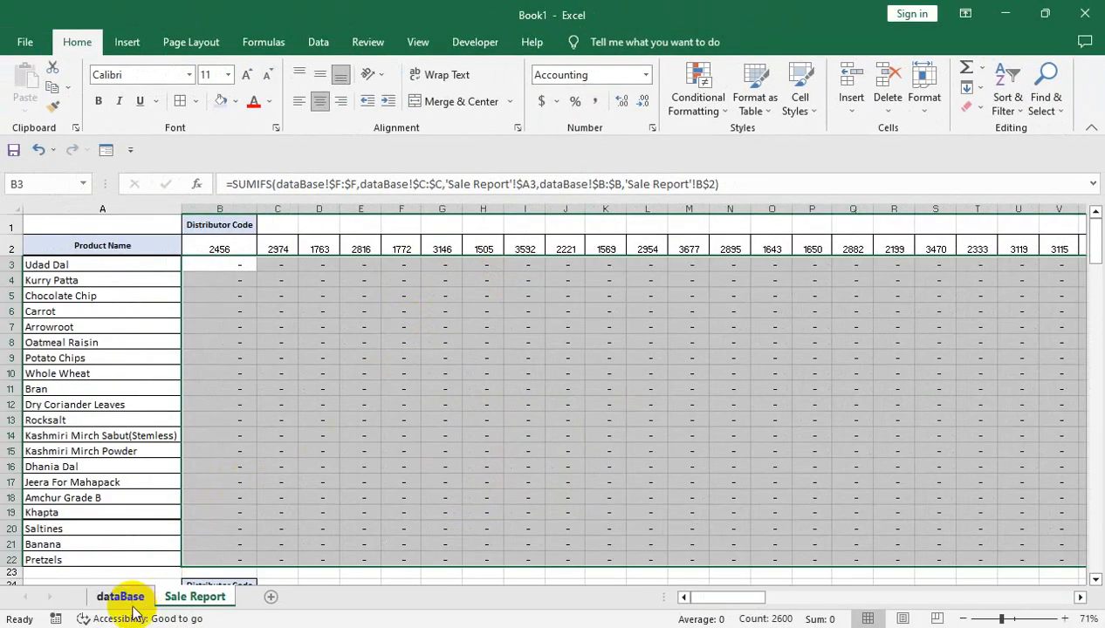
In the dataBase sheet, calculate amount in F4 as rate times quantity with =D4*E4 and fill it down the column
click(122, 596)
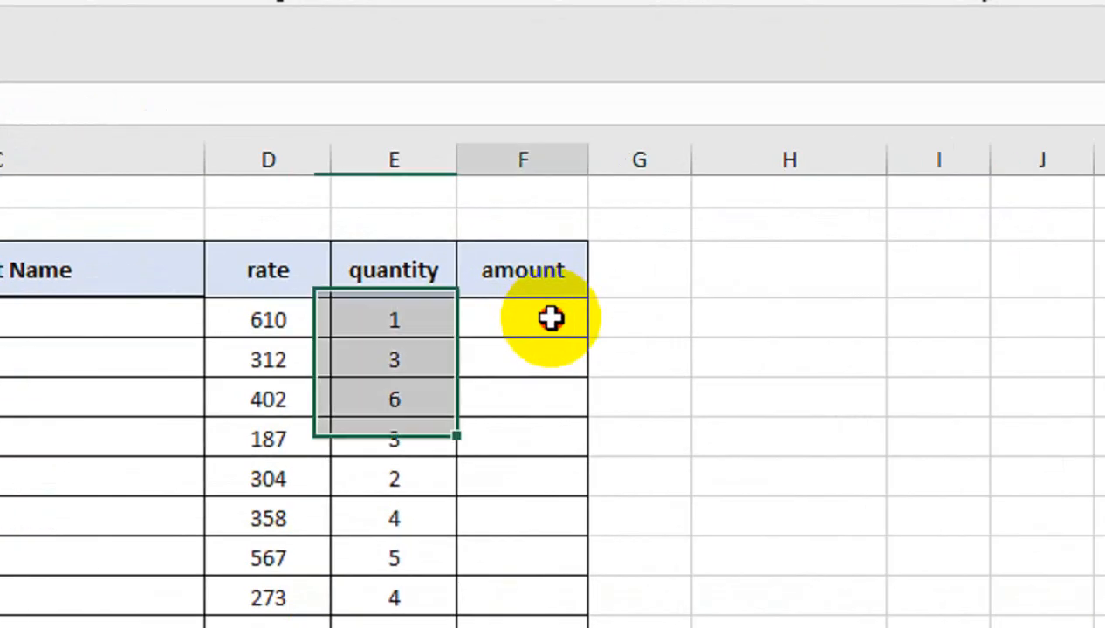
click(526, 290)
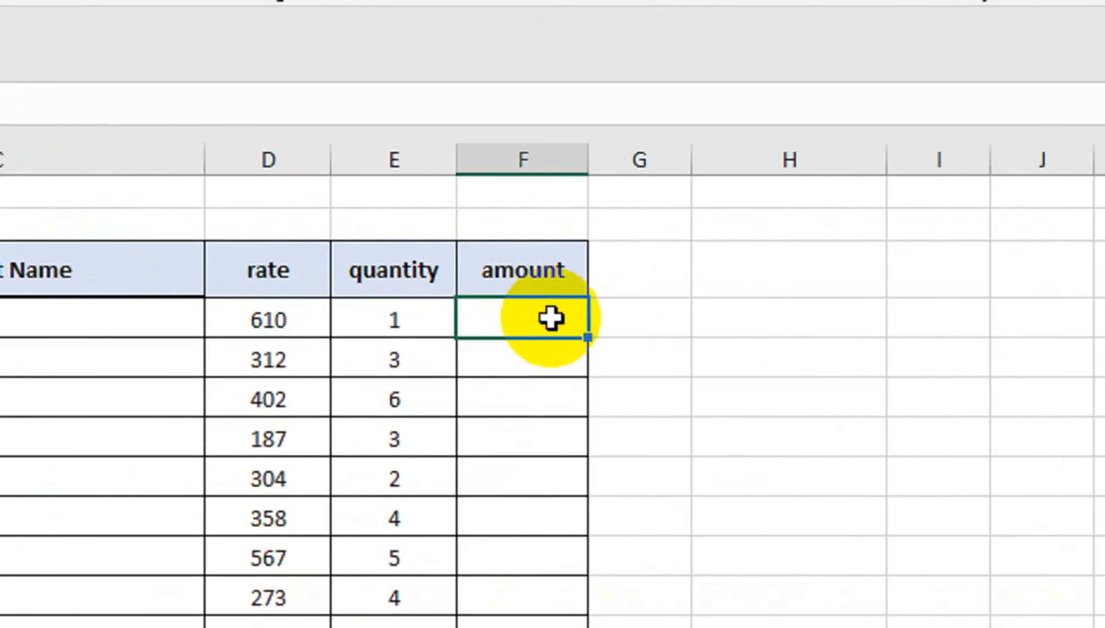
text(=)
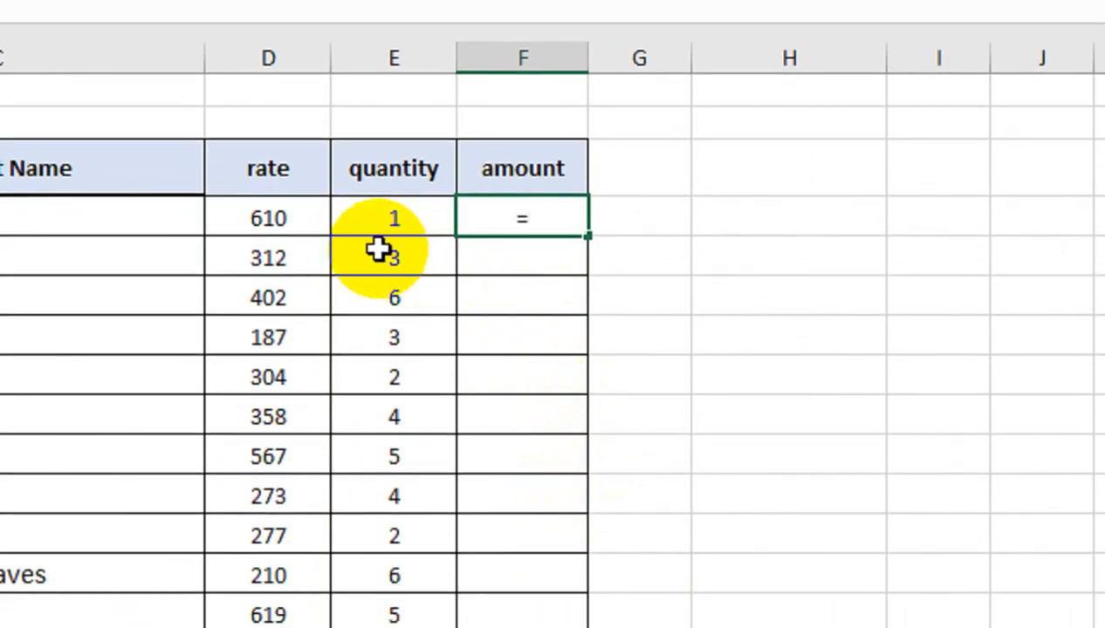
click(294, 219)
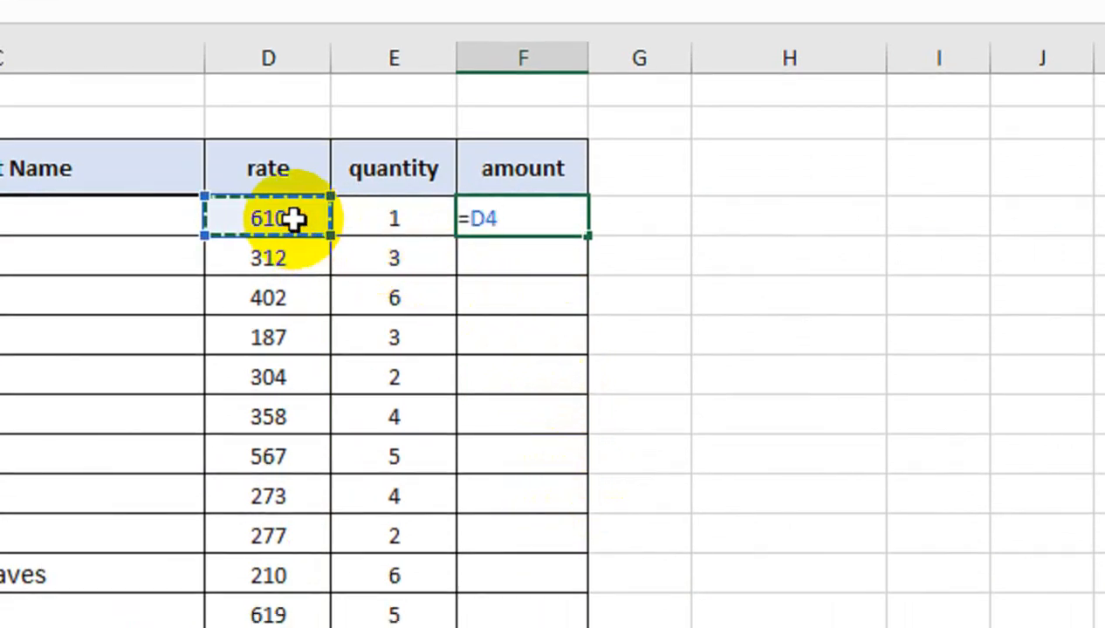
text(*)
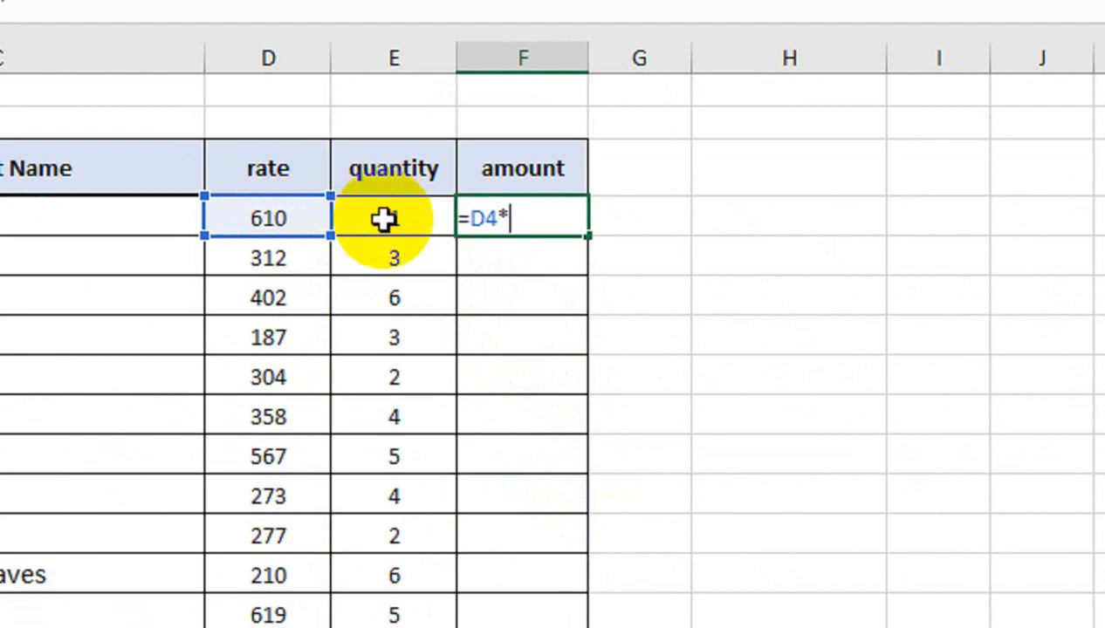
click(382, 219)
key(Return)
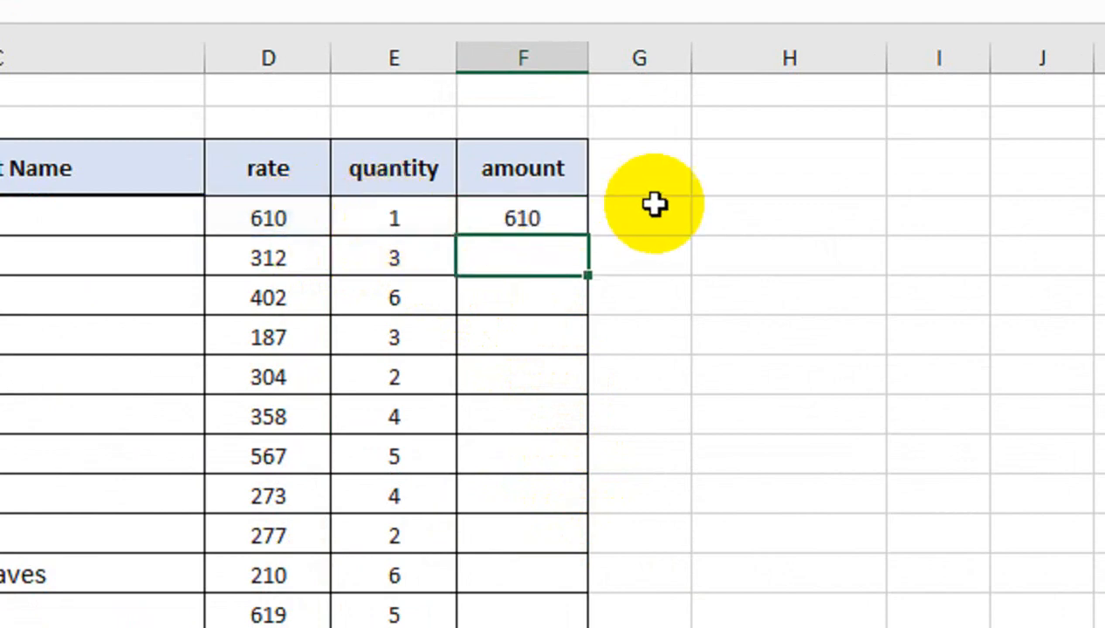
click(572, 217)
double_click(586, 237)
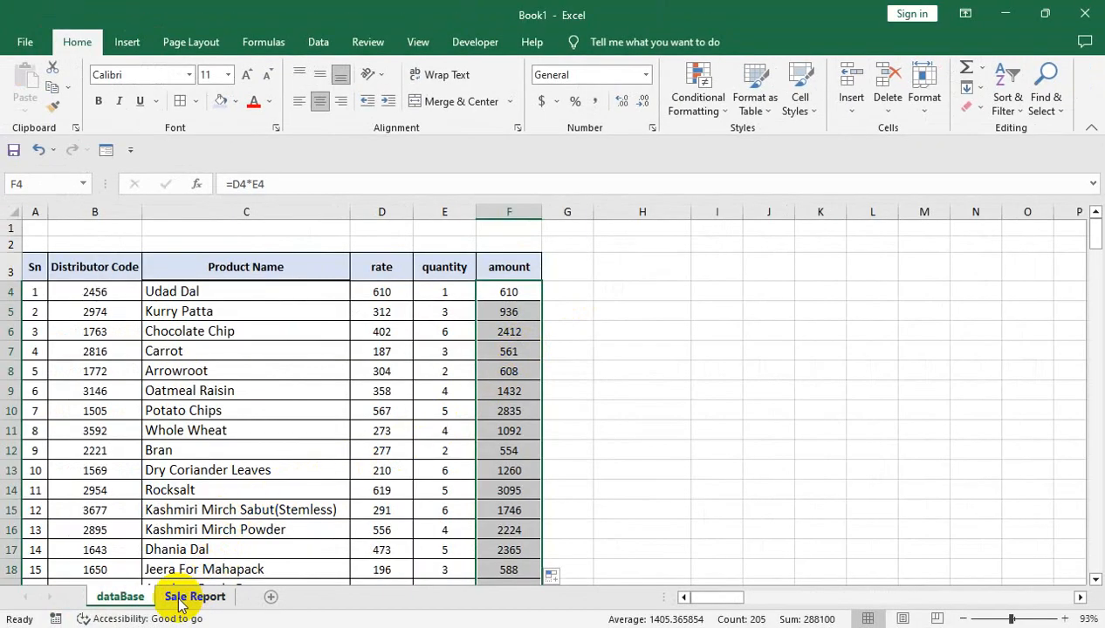
Auto-fit the width of all columns in the Sale Report sheet
click(193, 597)
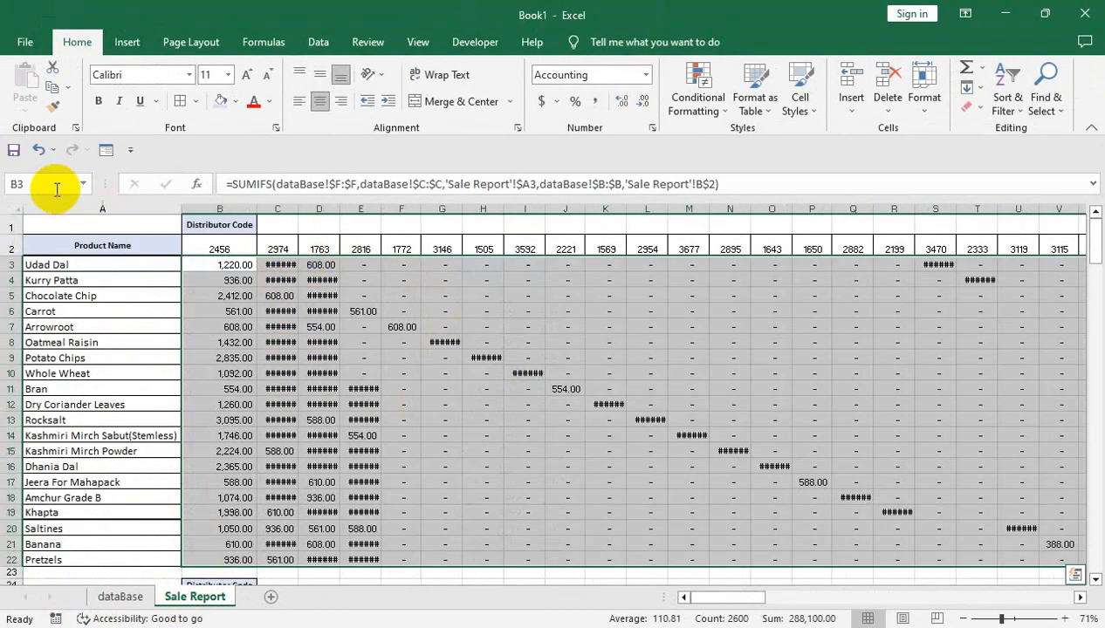
click(9, 208)
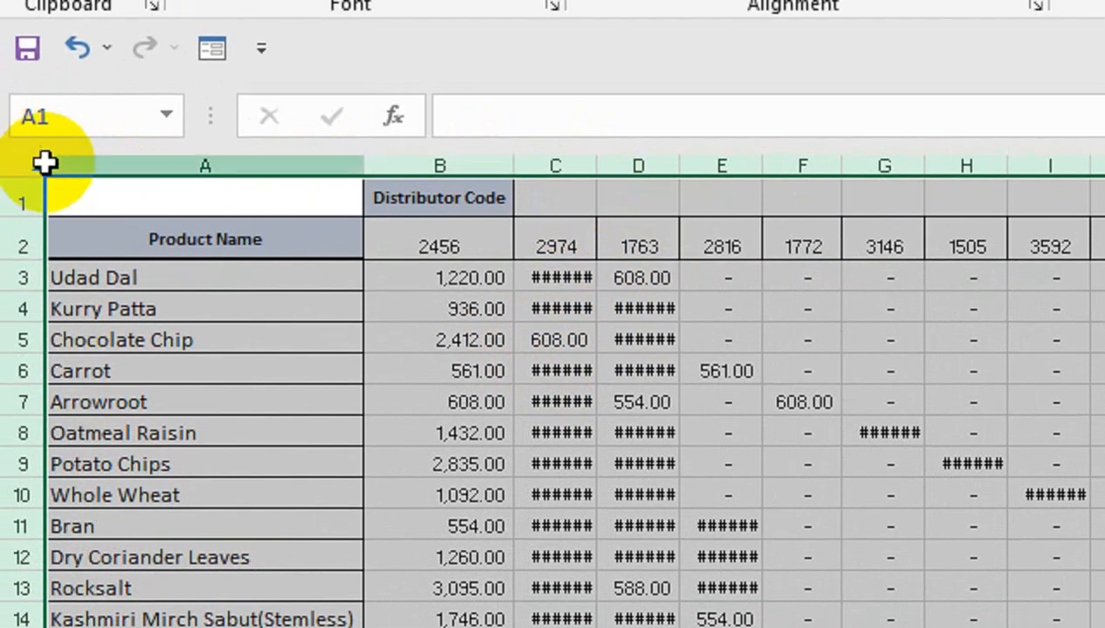
double_click(597, 165)
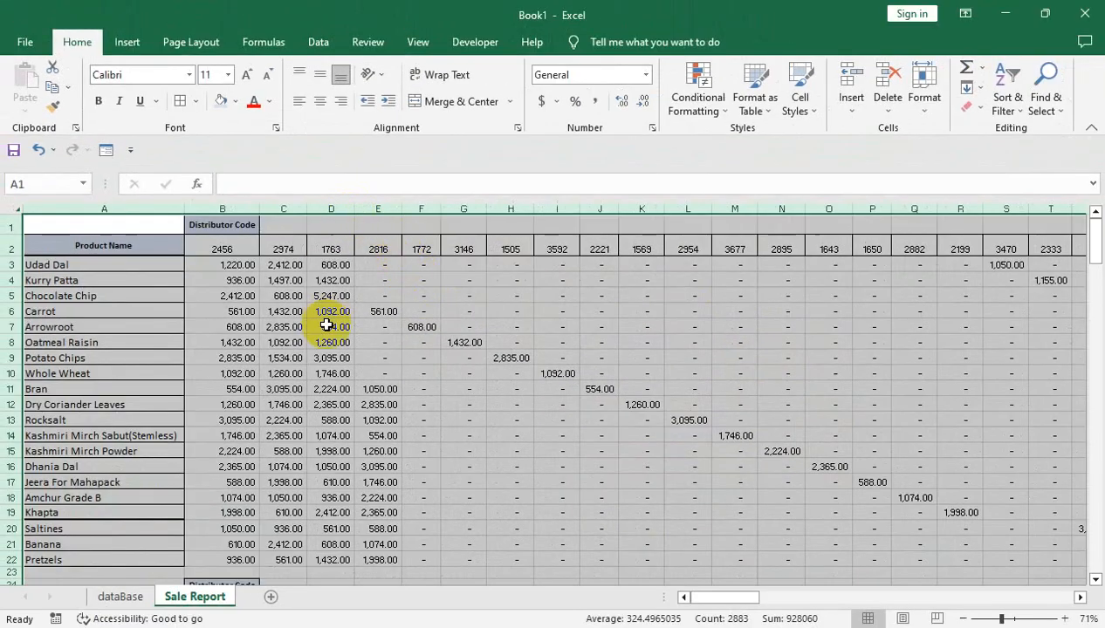
click(348, 330)
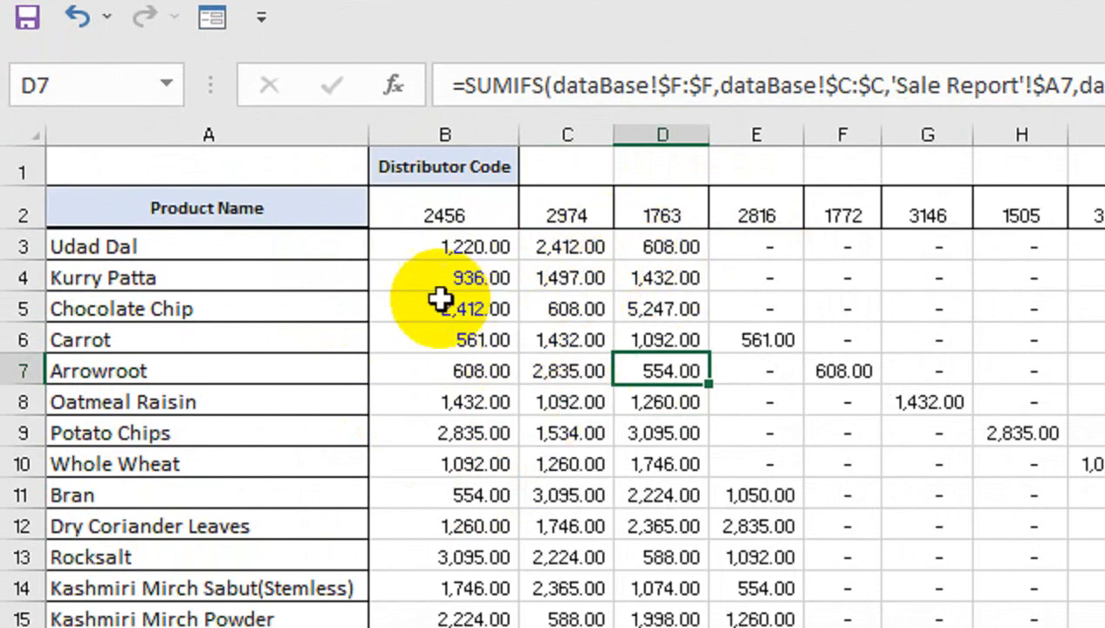
Clear the contents and formatting of the vertical Distributor Code list below the report, from B24 to its end
drag(377, 622, 404, 451)
click(404, 497)
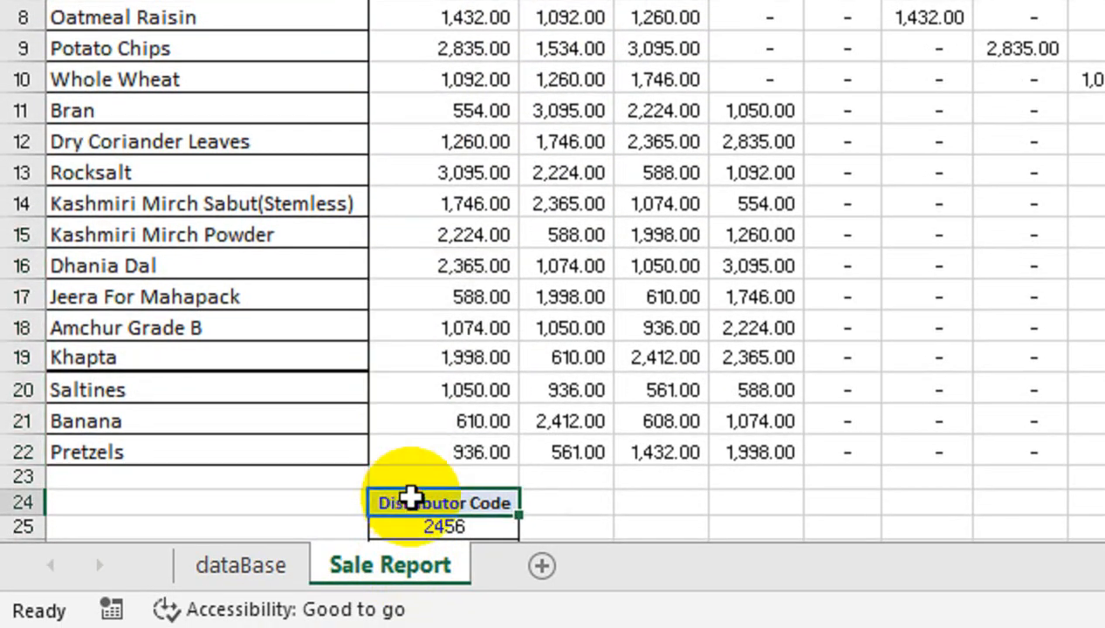
key(ctrl+shift+Down)
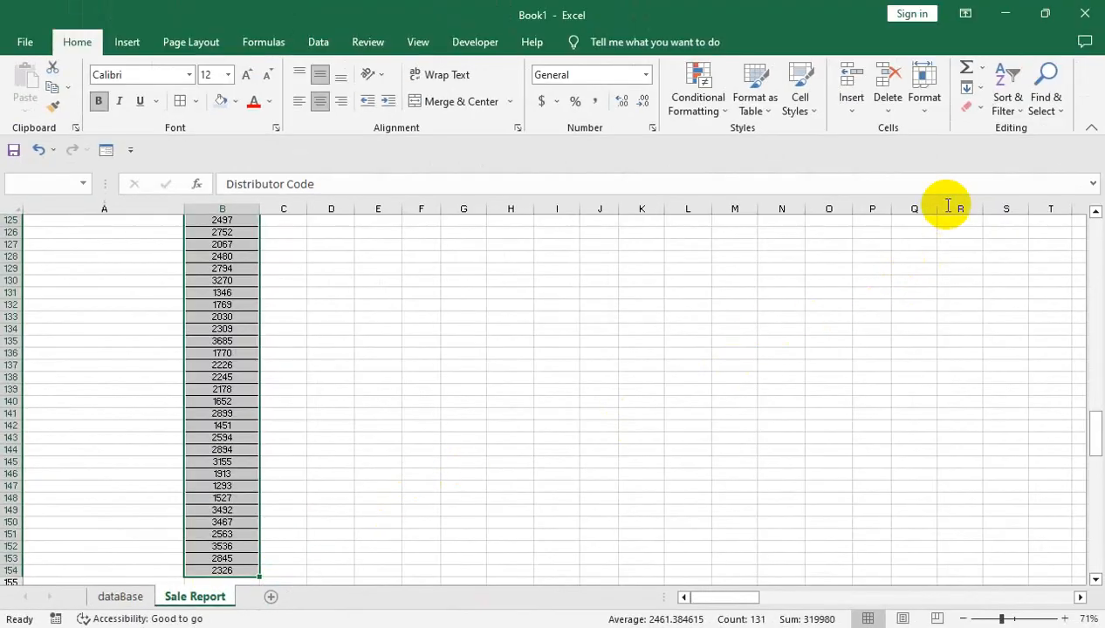
click(969, 107)
click(979, 136)
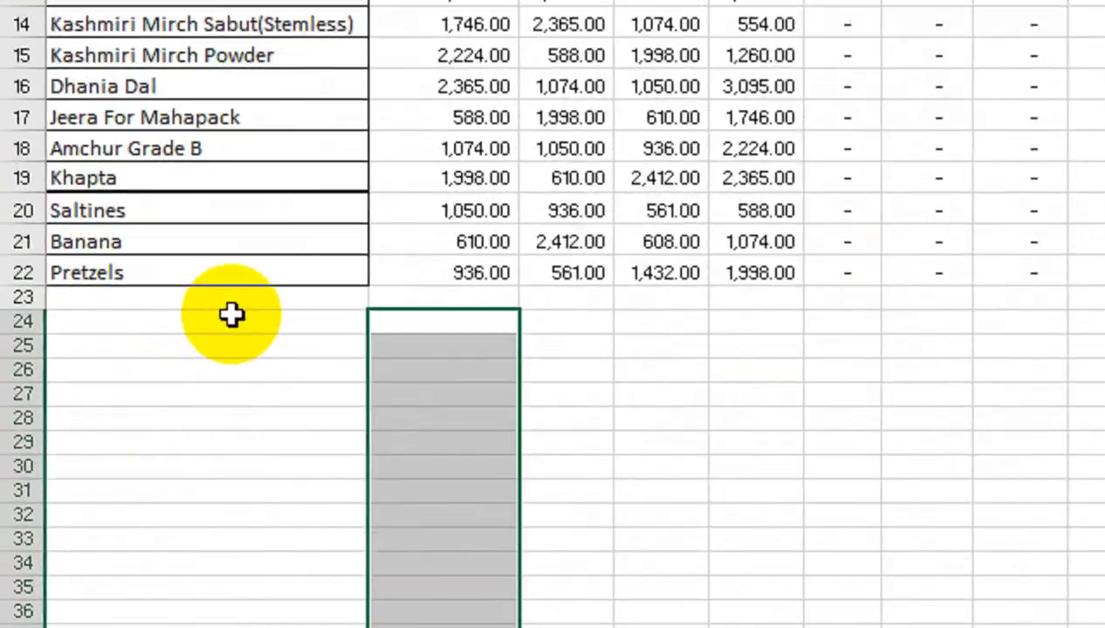
Increase the height of row 23 and enter the label Total Amount in A23
drag(13, 397, 10, 407)
click(120, 306)
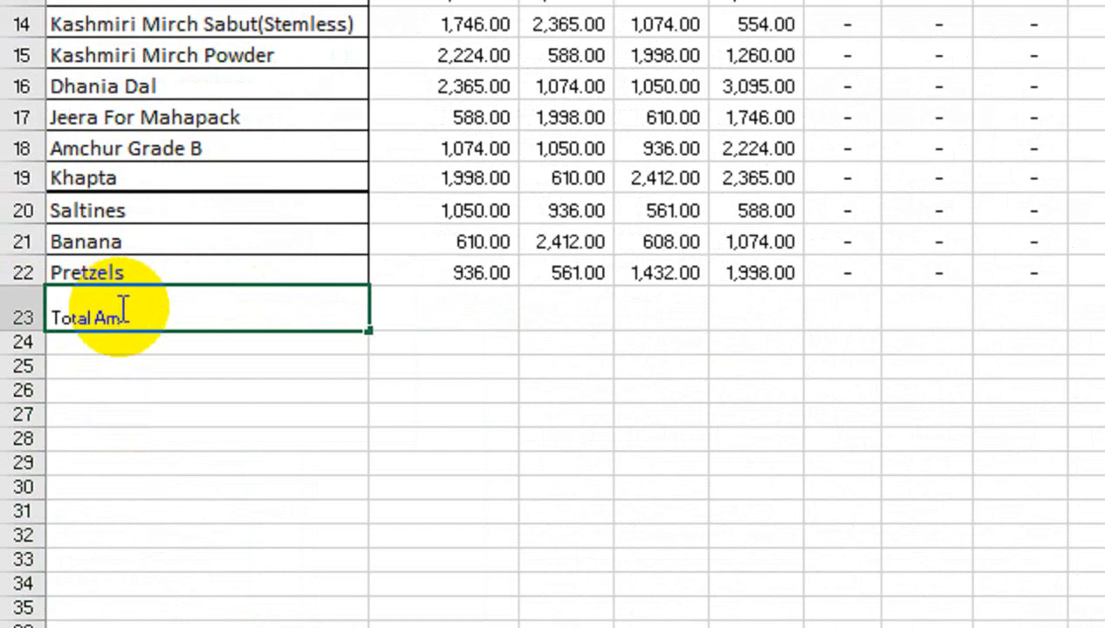
text(t)
key(Tab)
drag(113, 313, 630, 298)
Format the Total Amount label in A23 with middle alignment, font size 22, bold text and a light blue fill
click(306, 296)
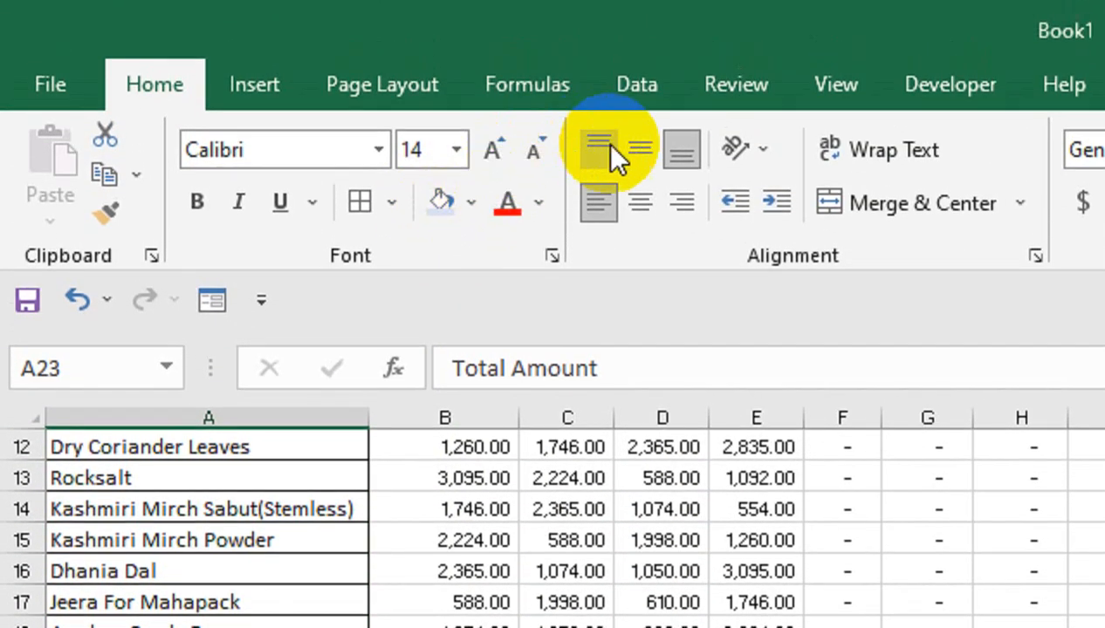
click(640, 104)
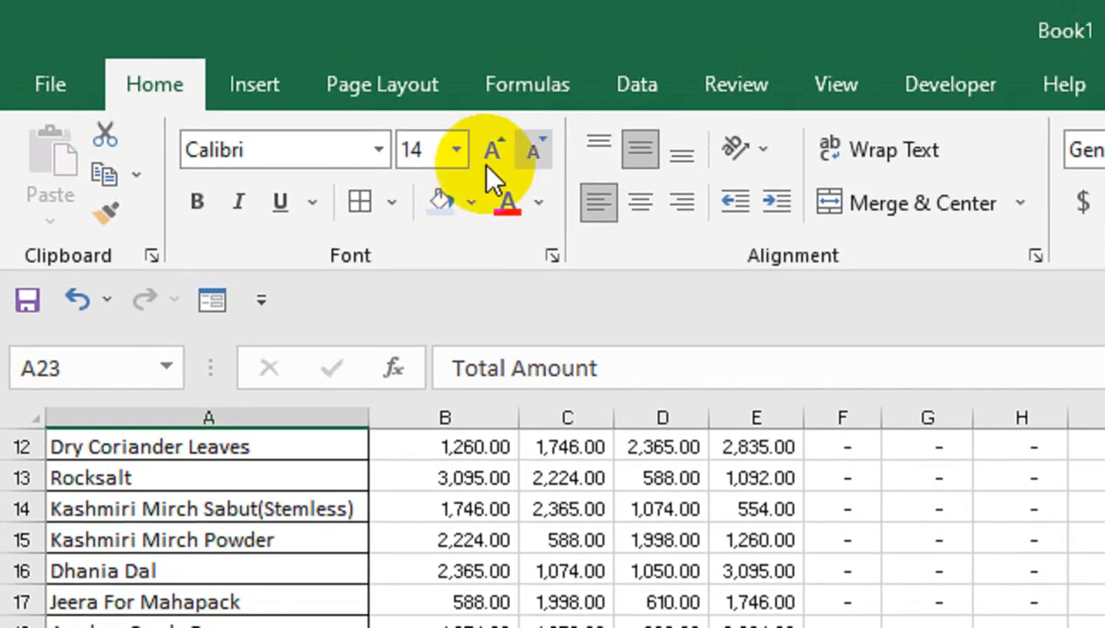
click(490, 155)
click(490, 155)
click(491, 156)
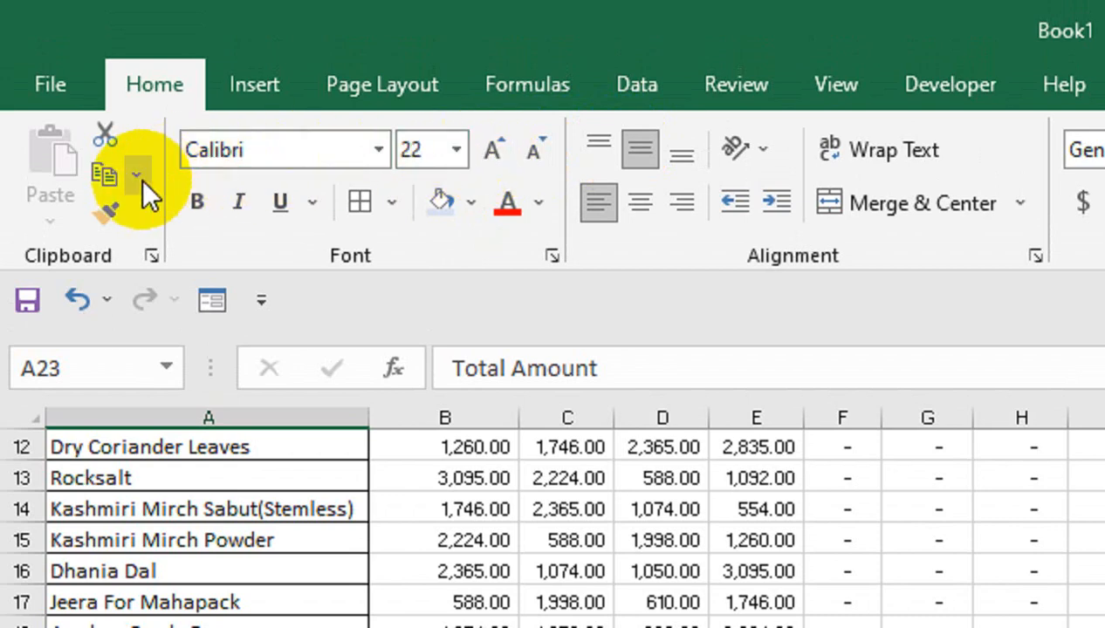
click(199, 203)
Total the first distributor's amounts in B23 with the formula =SUM(B3:B22)
click(476, 464)
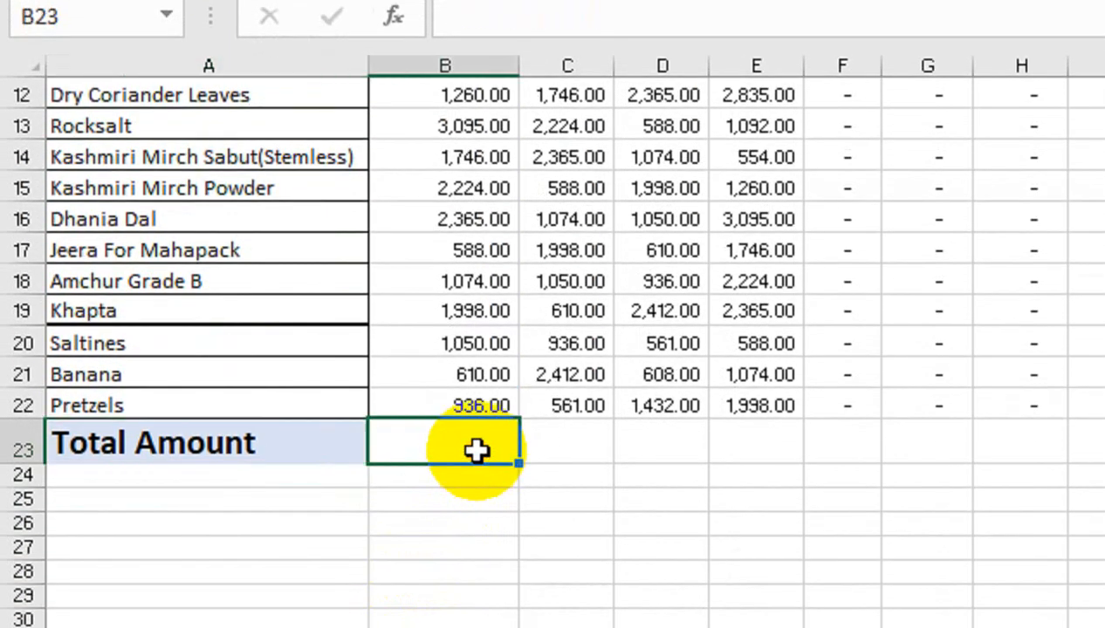
text(=sum)
key(Tab)
key(Up)
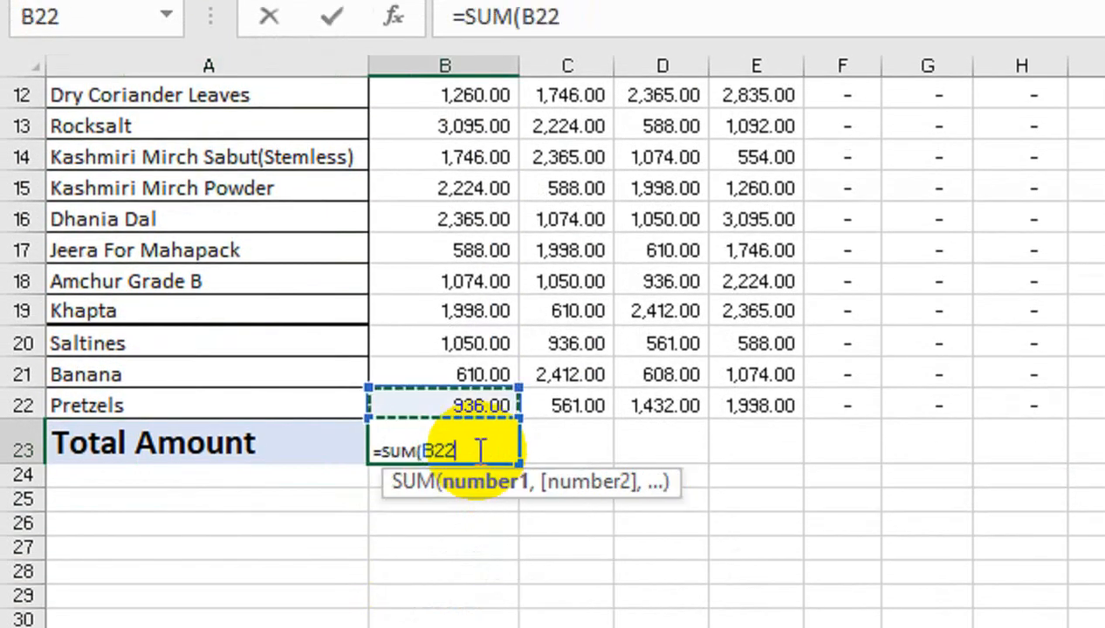
key(shift+Up)
key(shift+Up)
key(shift+Up)
key(shift+Up)
key(shift+Up)
key(shift+Up)
key(shift+Up)
key(shift+Up)
key(shift+Up)
key(shift+Up)
key(shift+Up)
key(shift+Up)
key(shift+Up)
key(shift+Up)
key(shift+Up)
key(shift+Up)
key(shift+Up)
key(shift+Up)
key(shift+Up)
key(shift+Up)
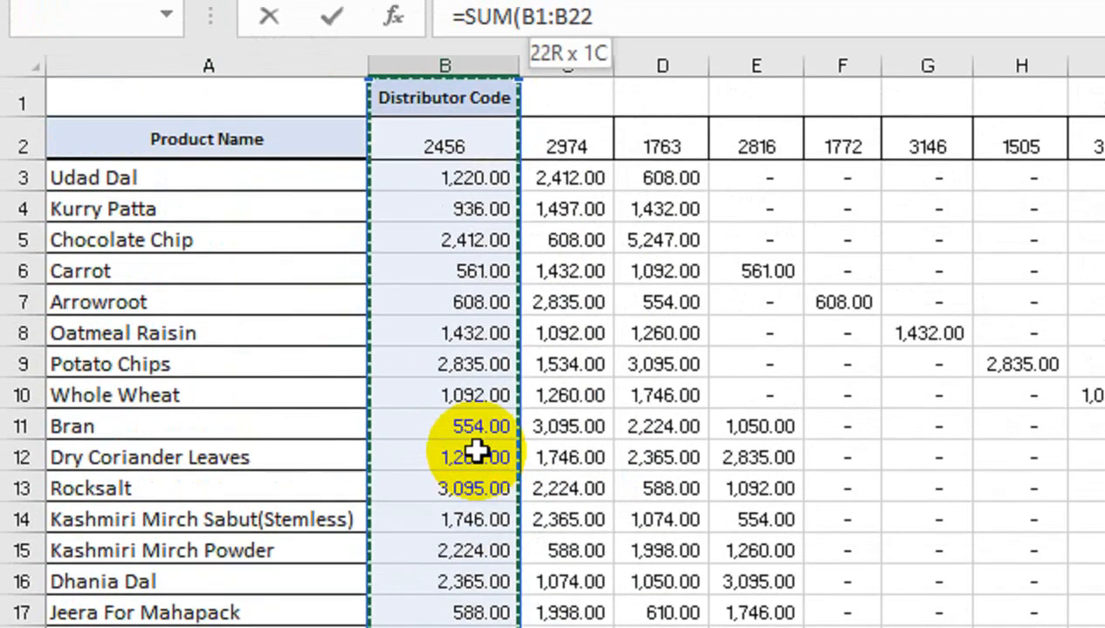
key(shift+Down)
key(shift+Down)
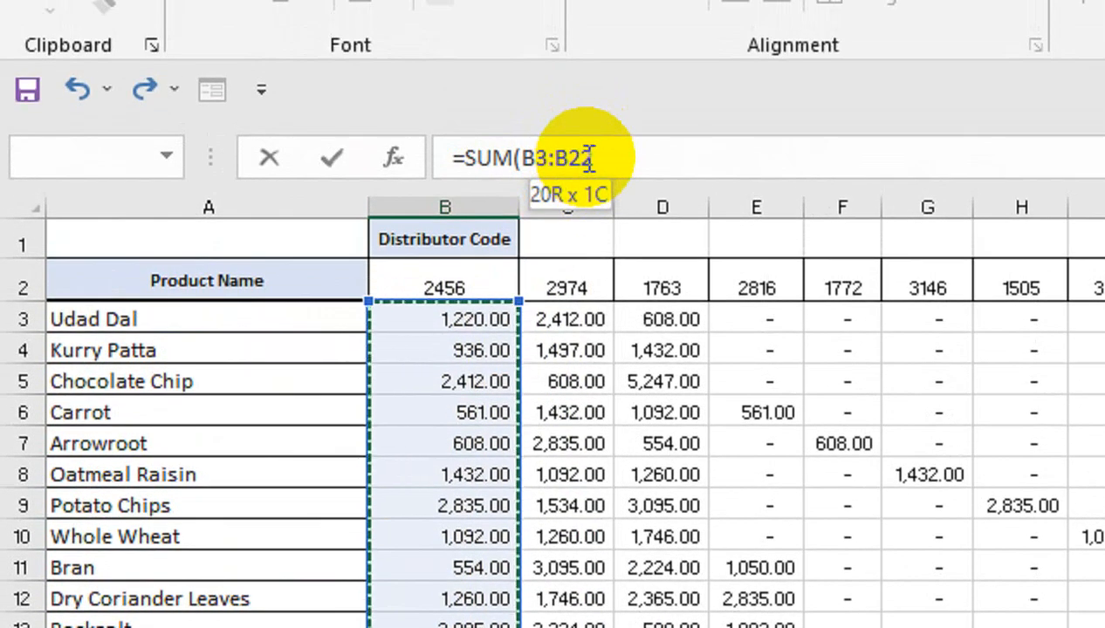
text())
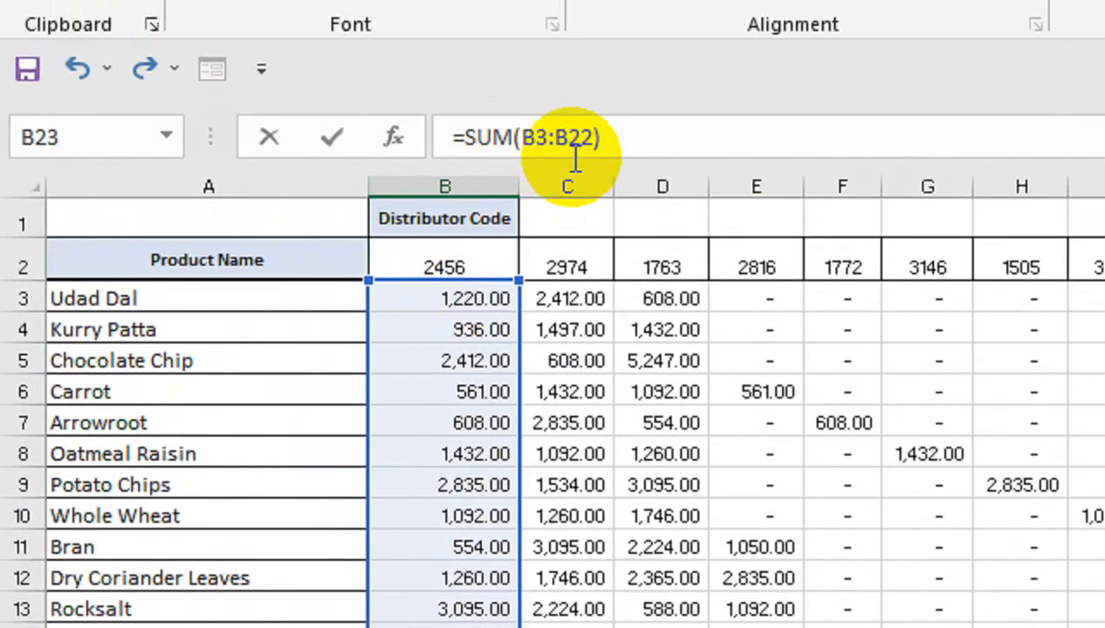
key(Return)
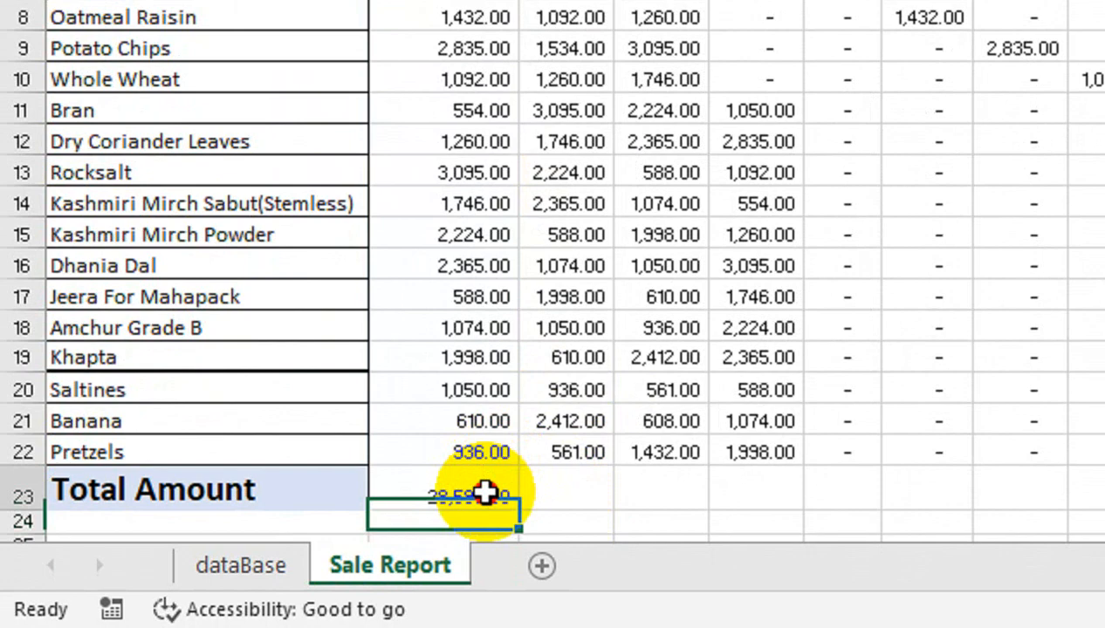
Format the total in B23 with middle alignment, bold text and font size 16
click(485, 494)
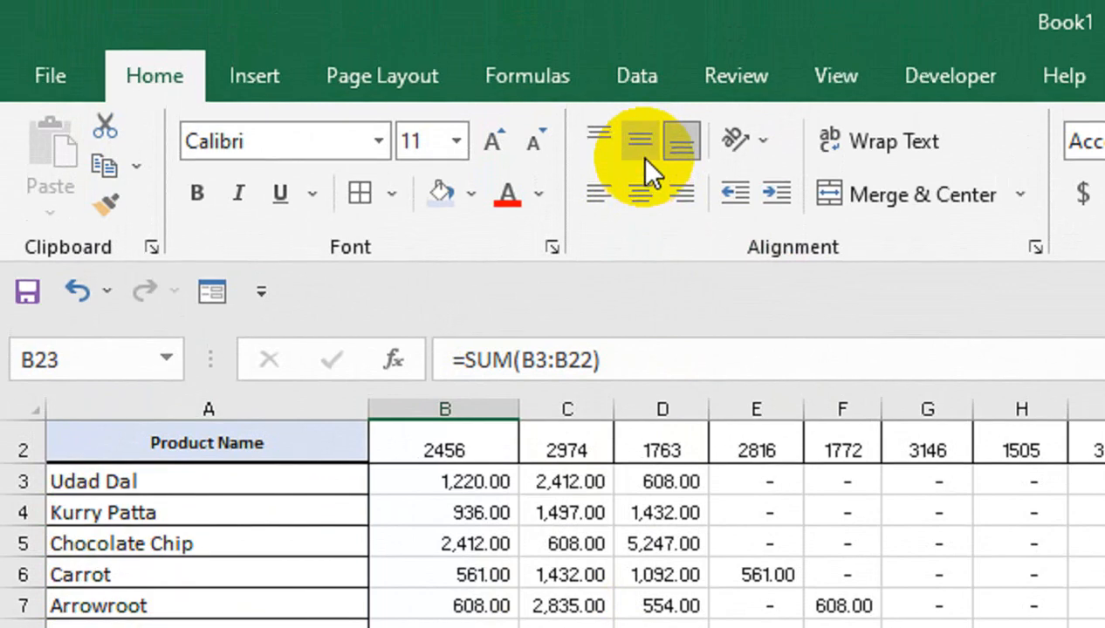
click(646, 157)
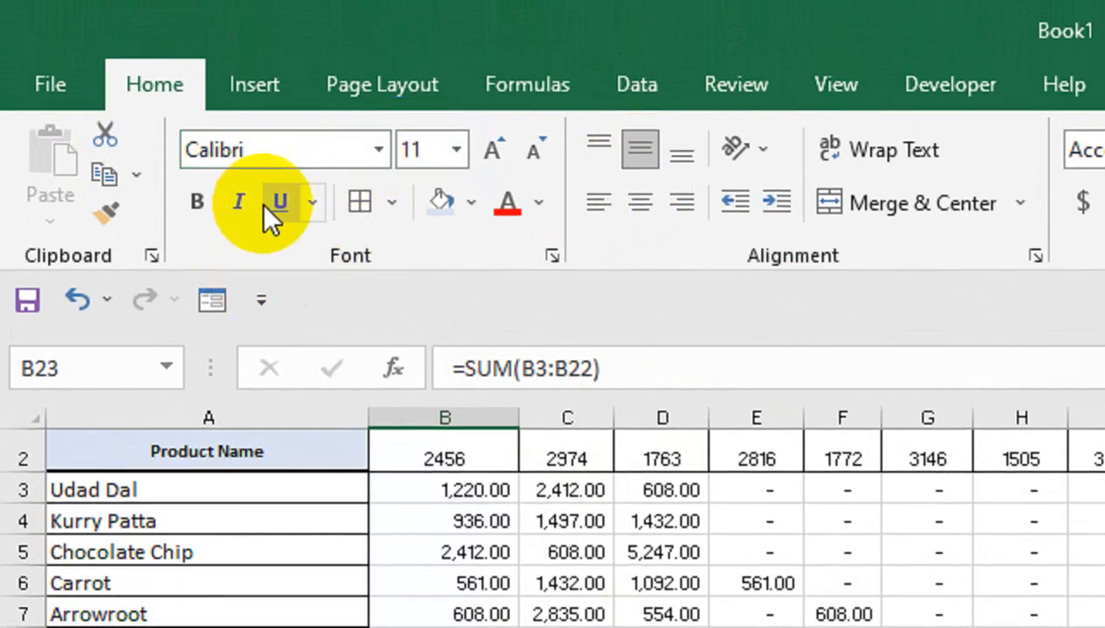
click(198, 199)
click(492, 155)
click(493, 155)
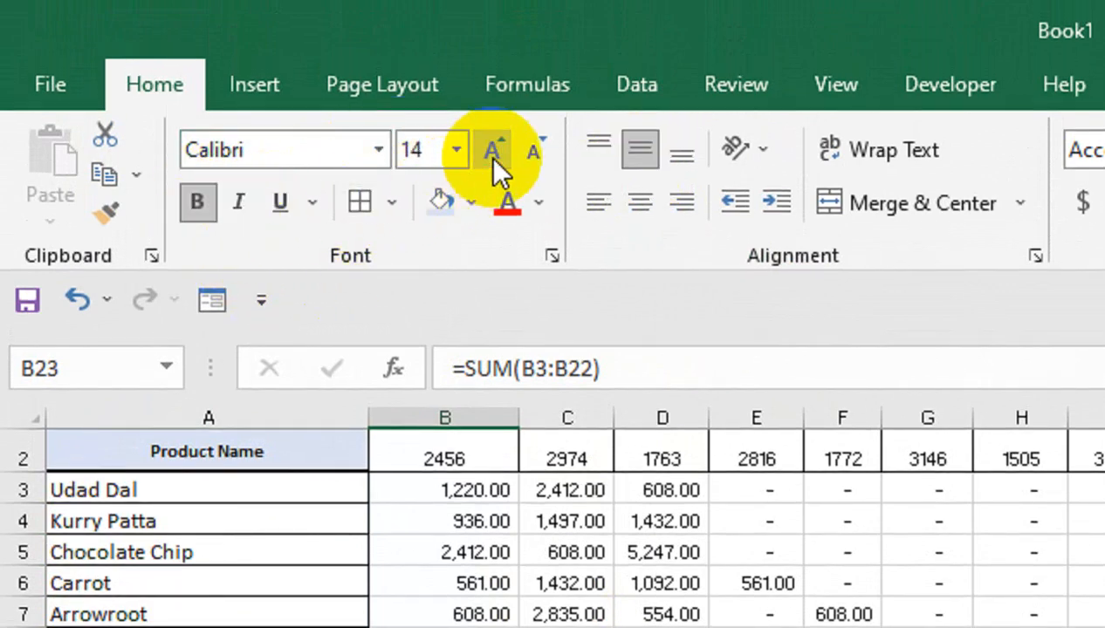
click(492, 155)
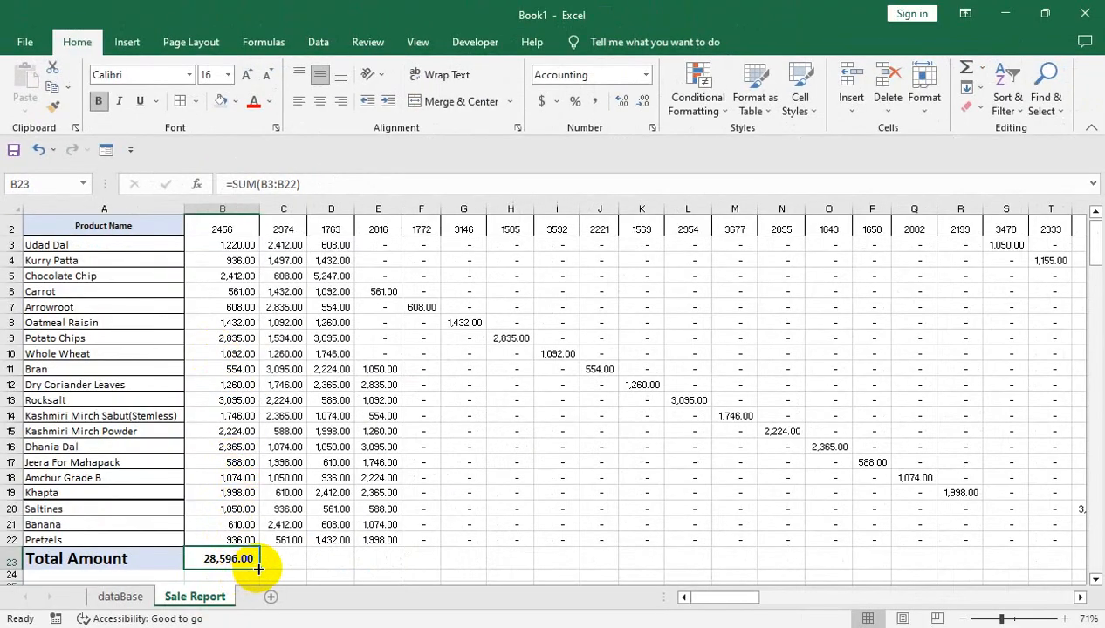
Fill the total formula from B23 across row 23 to column EA and auto-fit the width of all columns
drag(262, 568, 977, 561)
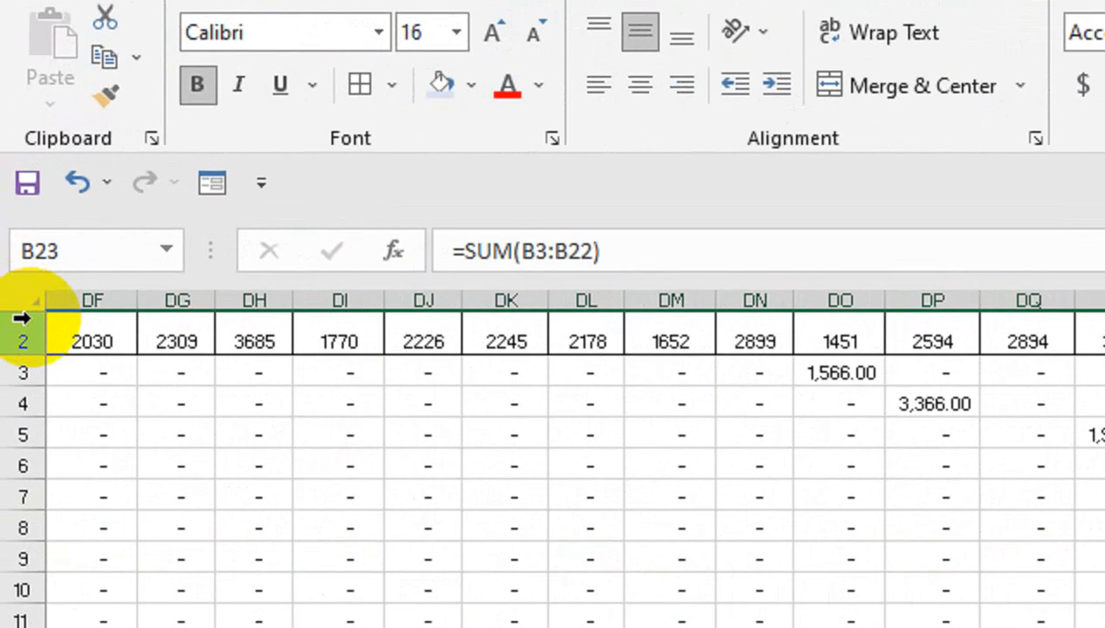
click(15, 208)
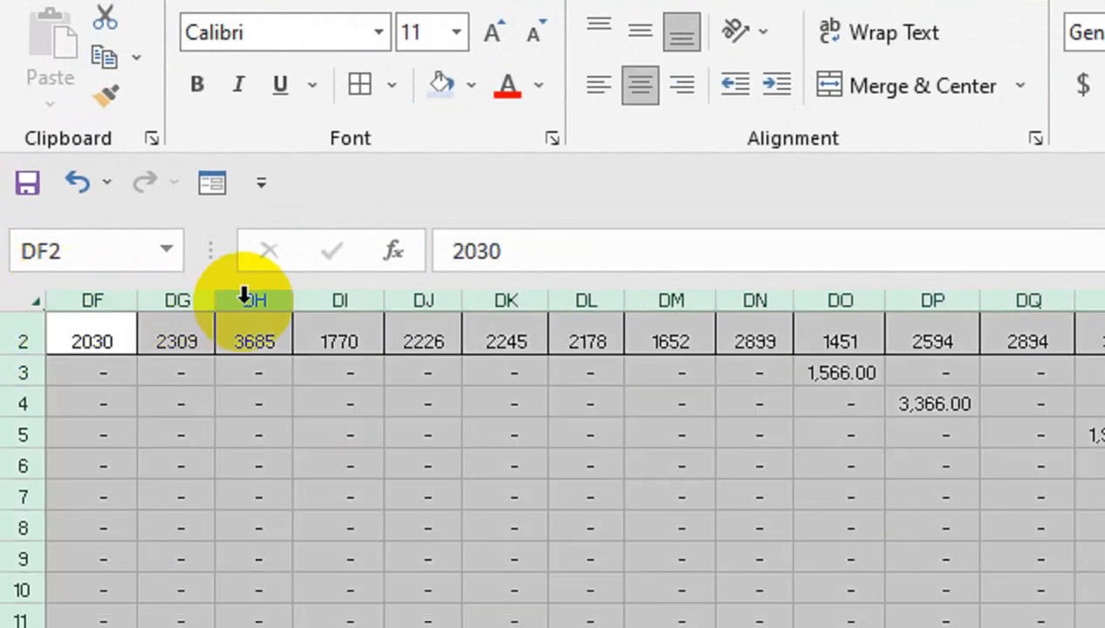
double_click(215, 300)
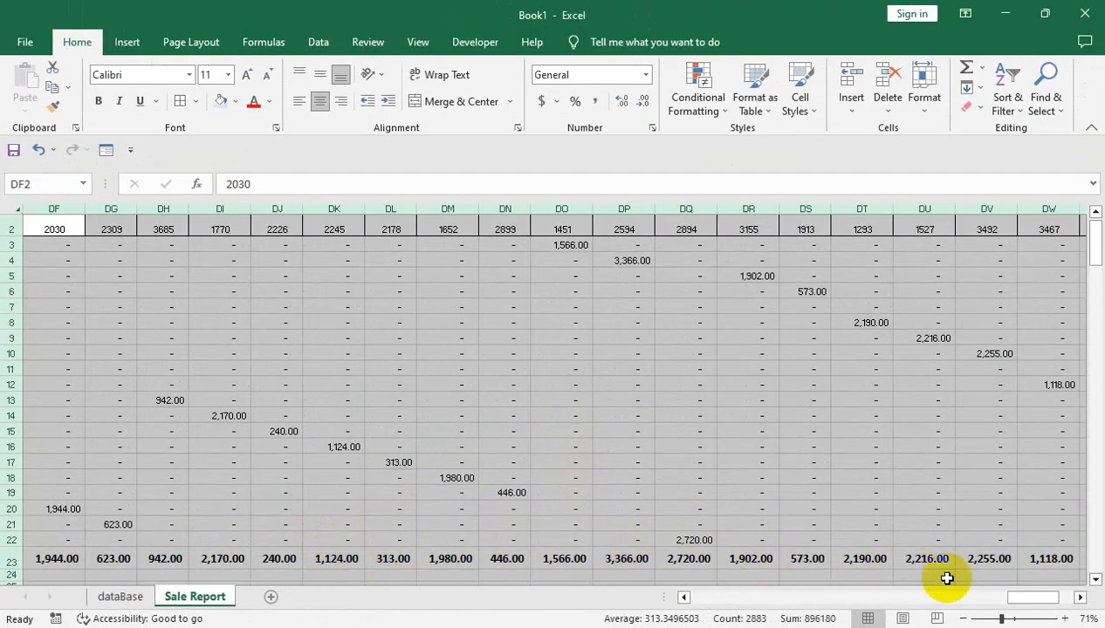
Apply an outside border around the totals in B23:EA23
drag(1036, 597, 1063, 600)
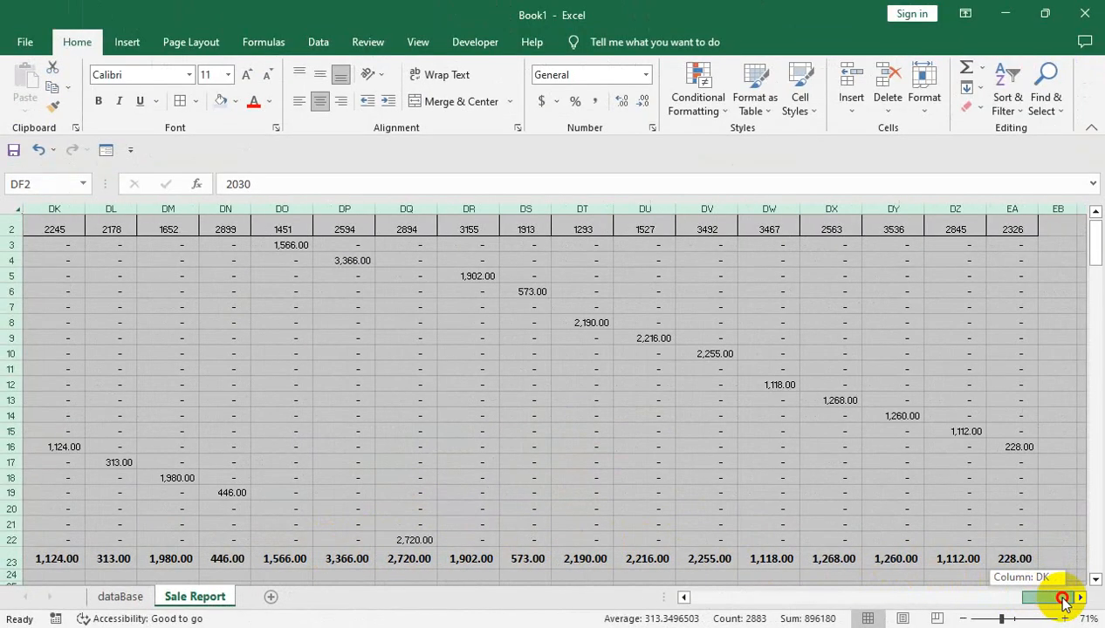
click(1030, 561)
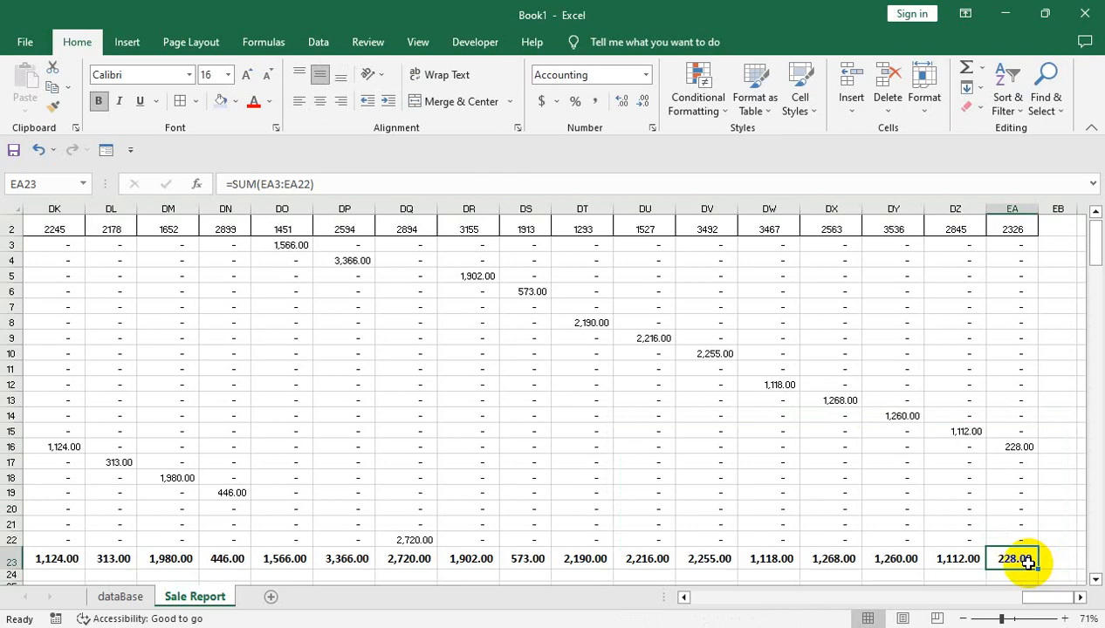
key(ctrl+shift+Left)
key(shift+Right)
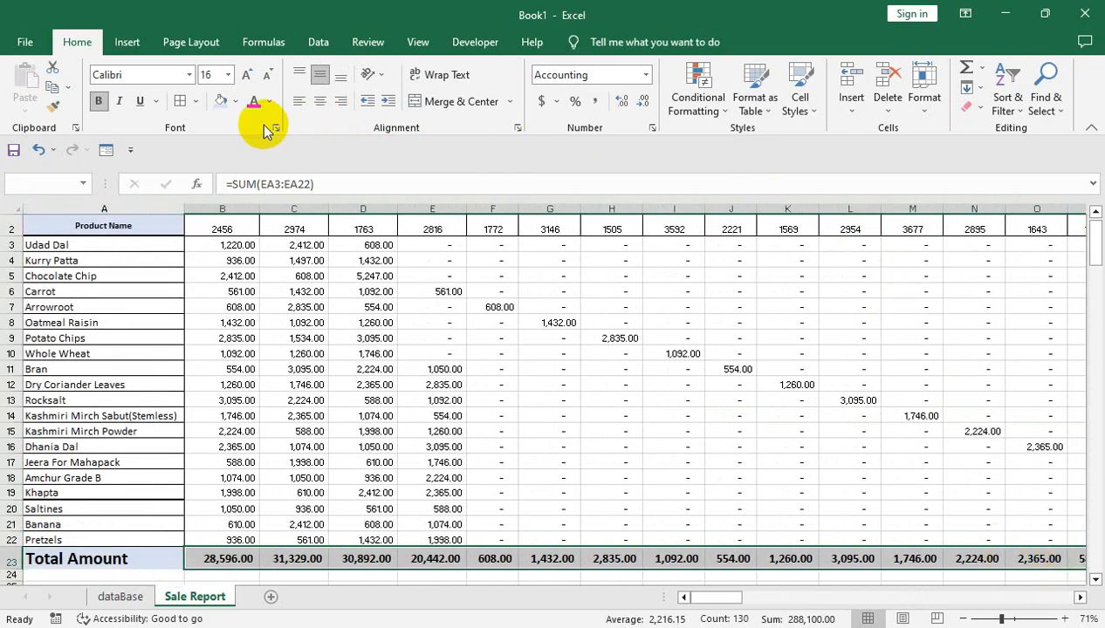
click(196, 101)
click(226, 293)
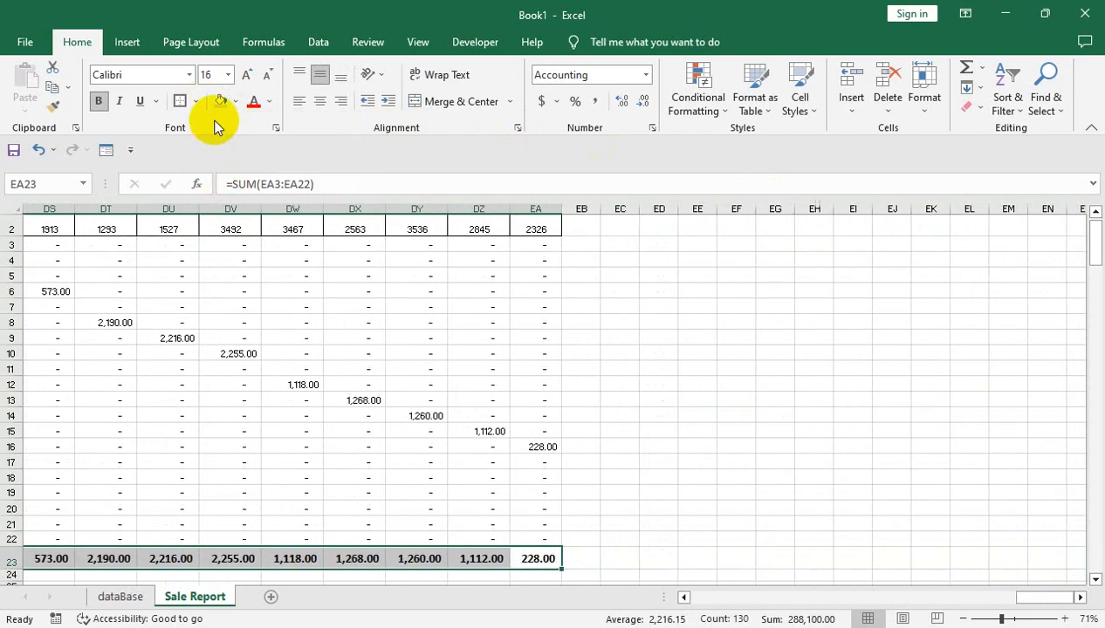
click(196, 101)
click(218, 232)
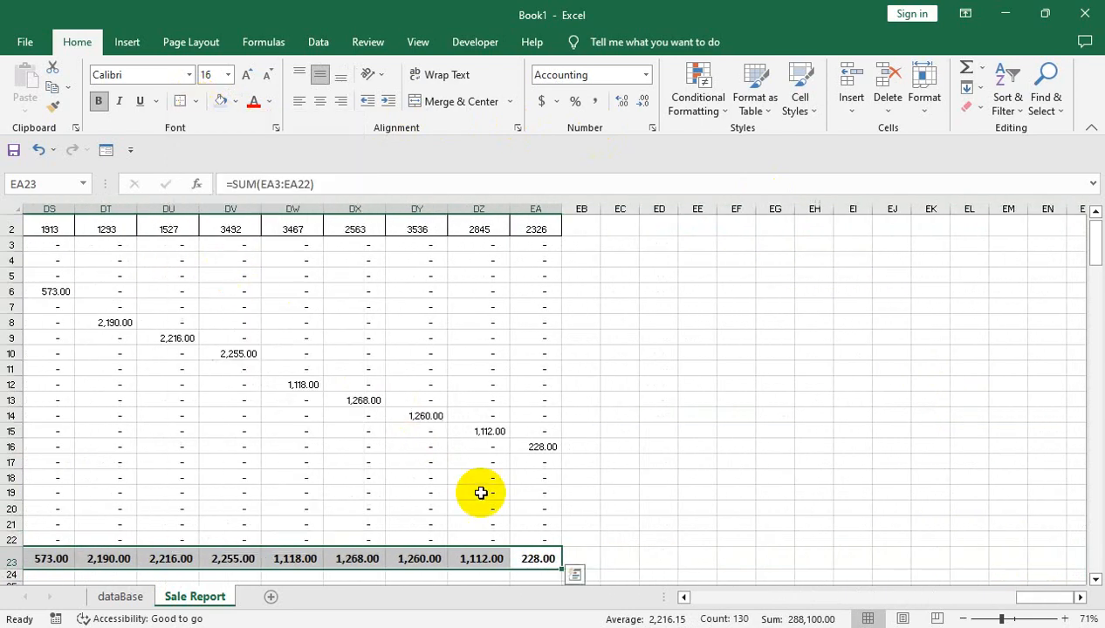
Apply an outside border around the product amounts in B3:EA22
click(538, 538)
key(ctrl+shift+Left)
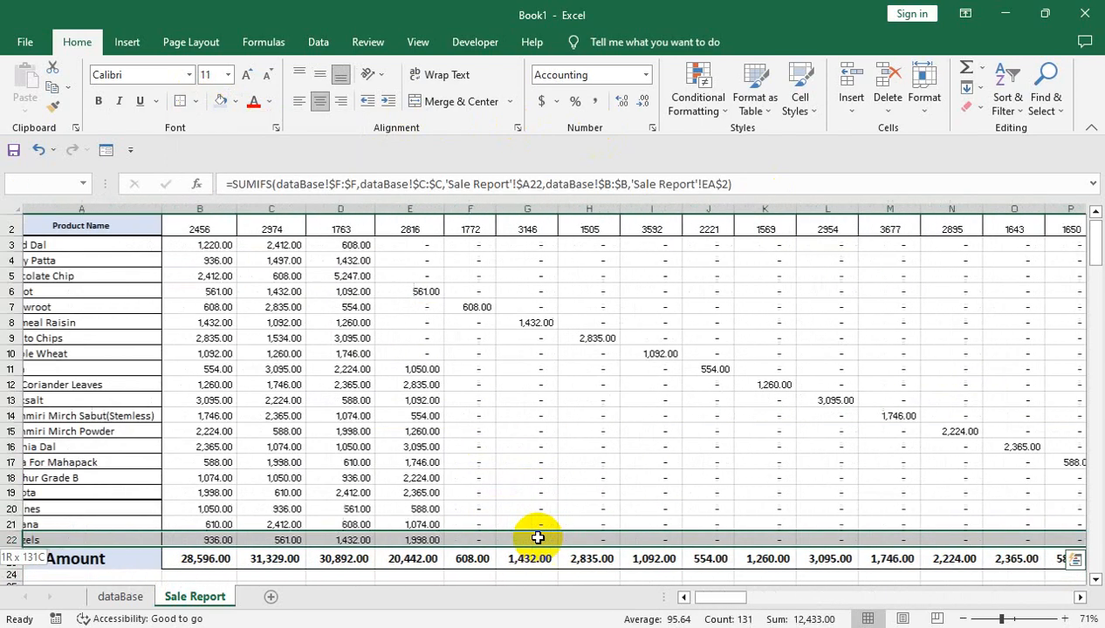
key(shift+Right)
key(shift+Right)
key(shift+Left)
key(shift+Up)
key(shift+Up)
key(shift+Up)
key(shift+Up)
key(shift+Up)
key(shift+Up)
key(shift+Up)
key(shift+Up)
key(shift+Up)
key(shift+Up)
key(shift+Up)
key(shift+Up)
key(shift+Up)
key(shift+Up)
key(shift+Up)
key(shift+Up)
key(shift+Up)
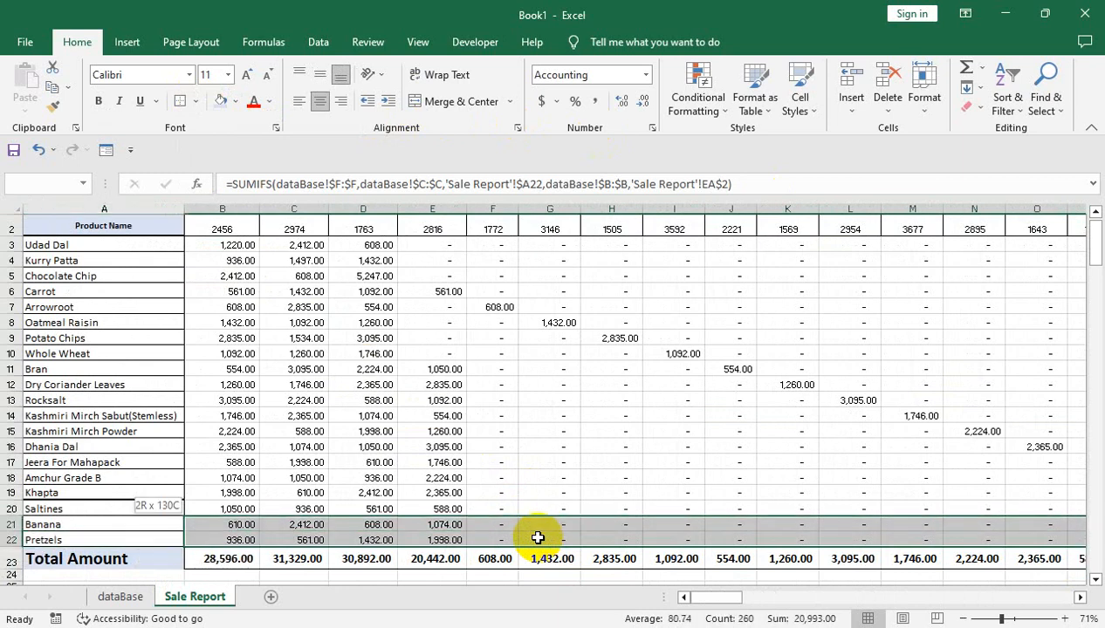
key(shift+Up)
key(shift+Up)
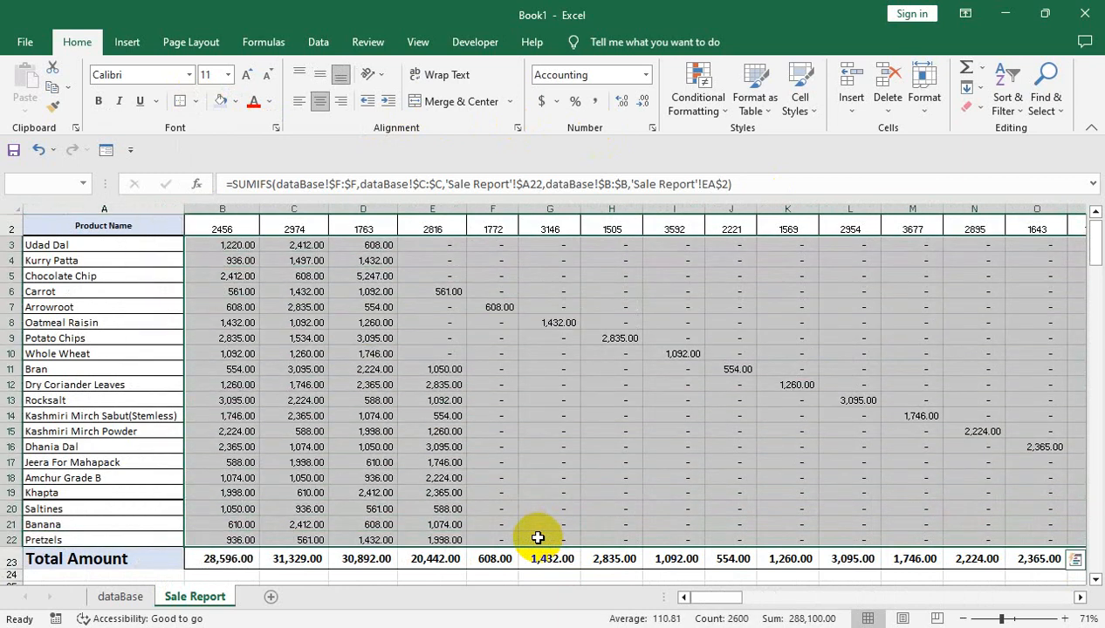
click(202, 102)
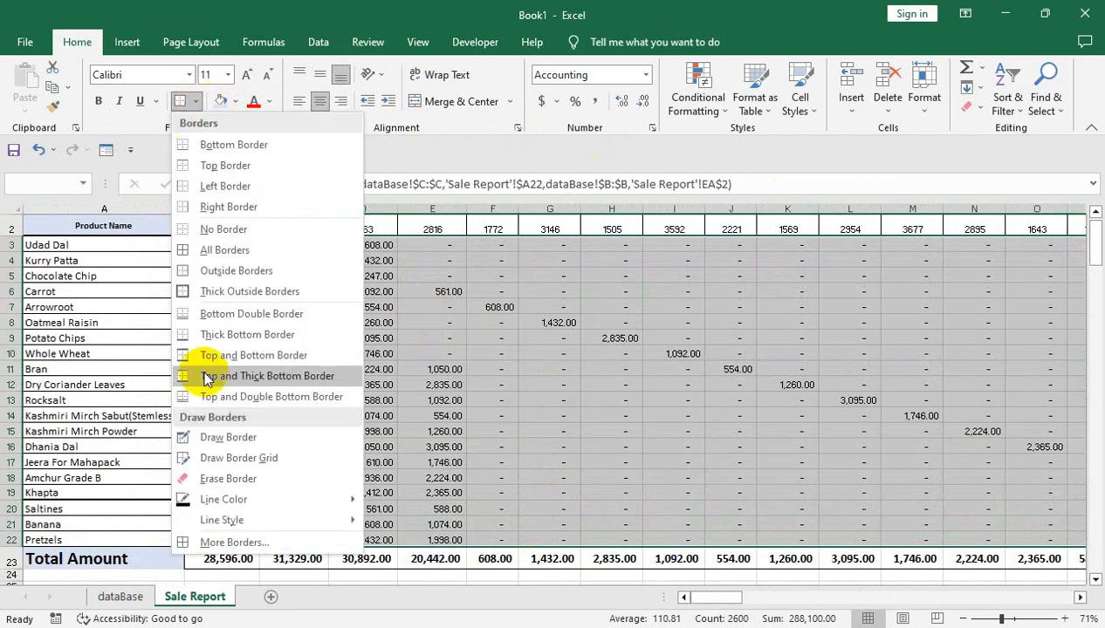
click(194, 272)
click(291, 353)
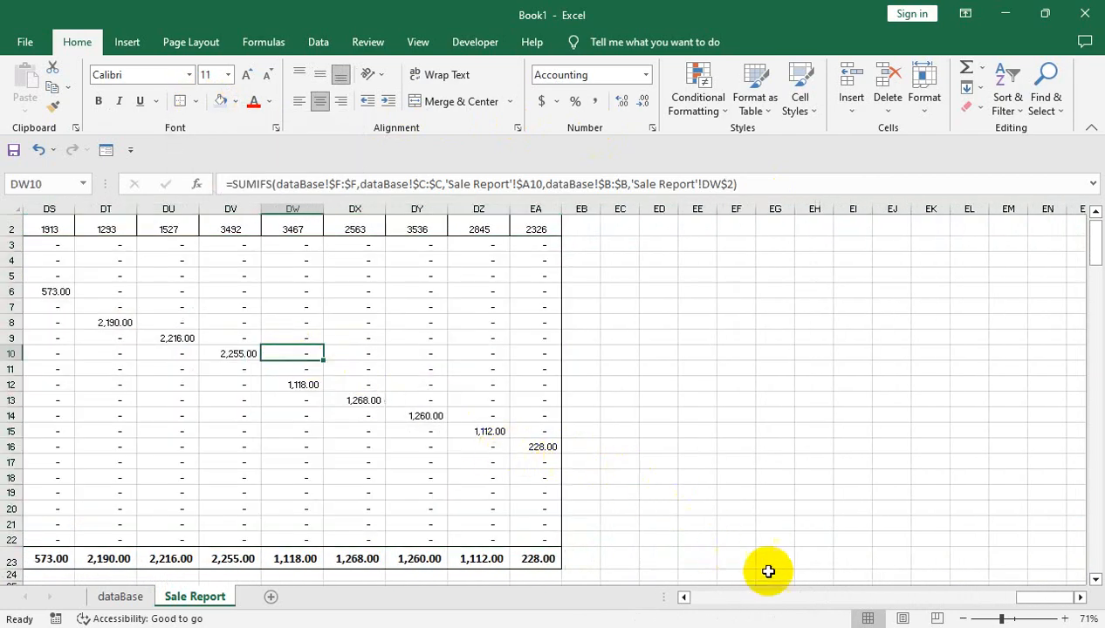
Enlarge the Product Name header in A2 to font size 20
drag(1046, 600, 274, 536)
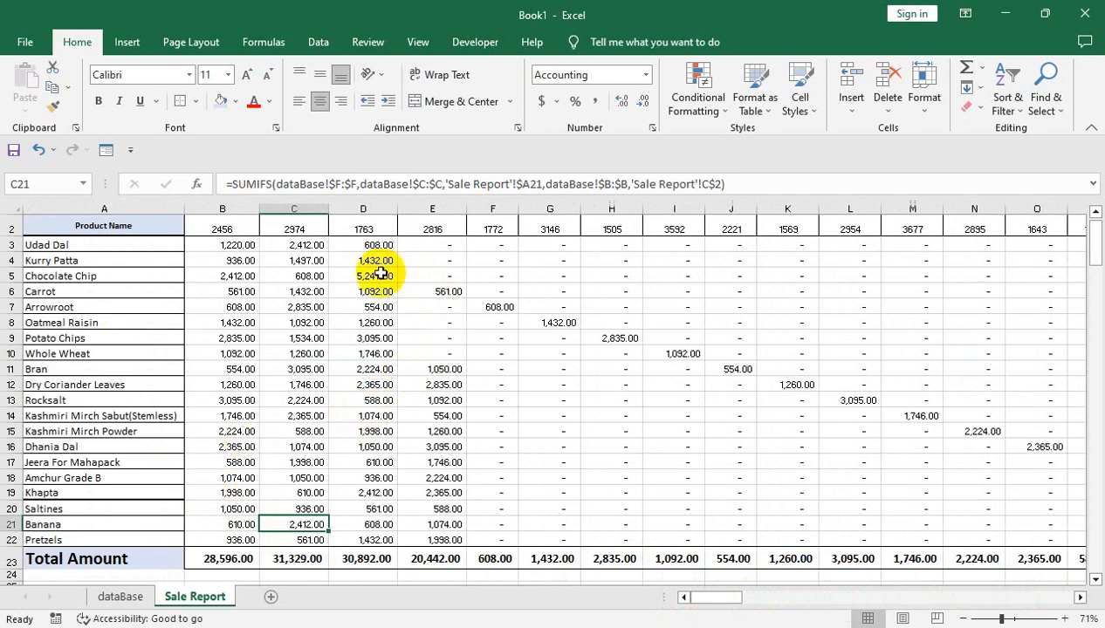
drag(223, 275, 254, 195)
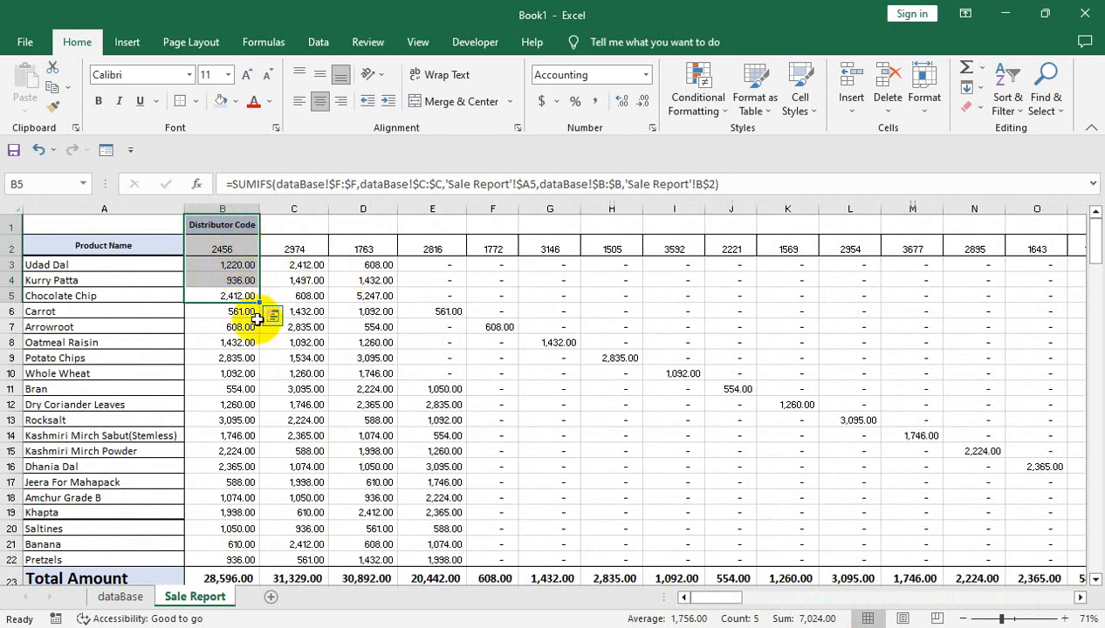
click(108, 247)
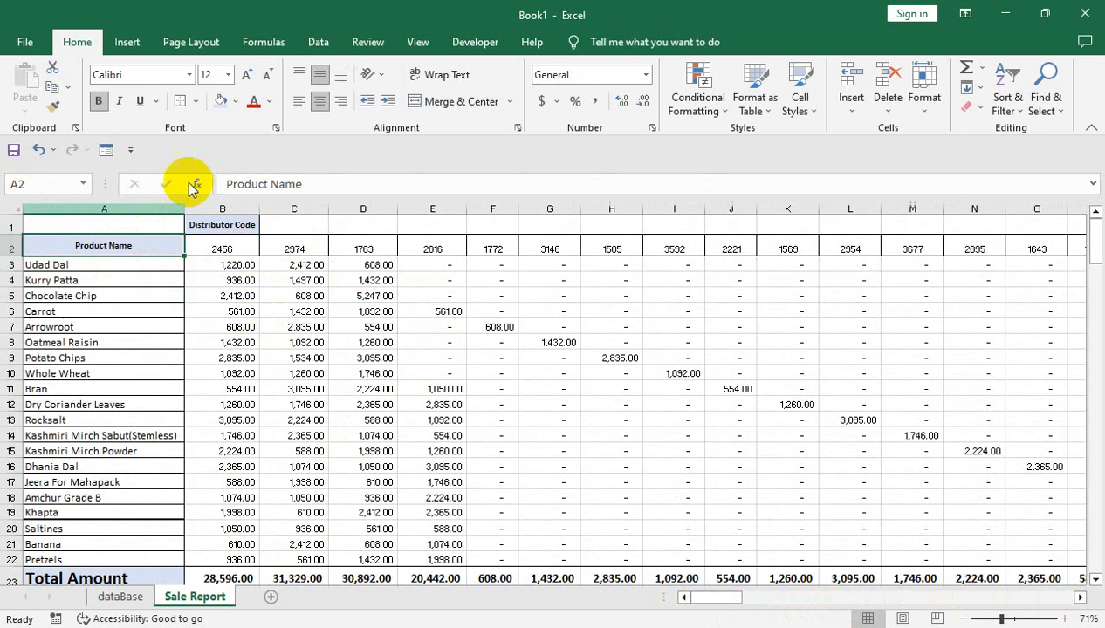
click(247, 76)
click(247, 76)
click(247, 76)
click(247, 76)
click(247, 76)
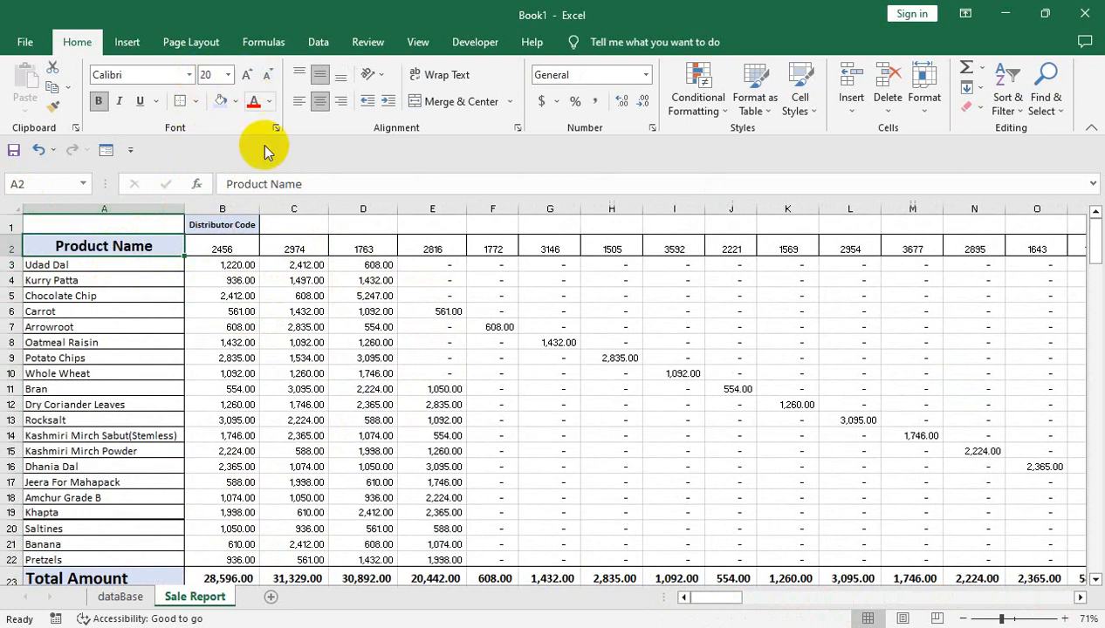
Make row 1 taller and merge and center the Distributor Code header over B1:C1 at font size 20
click(250, 224)
drag(10, 234, 9, 243)
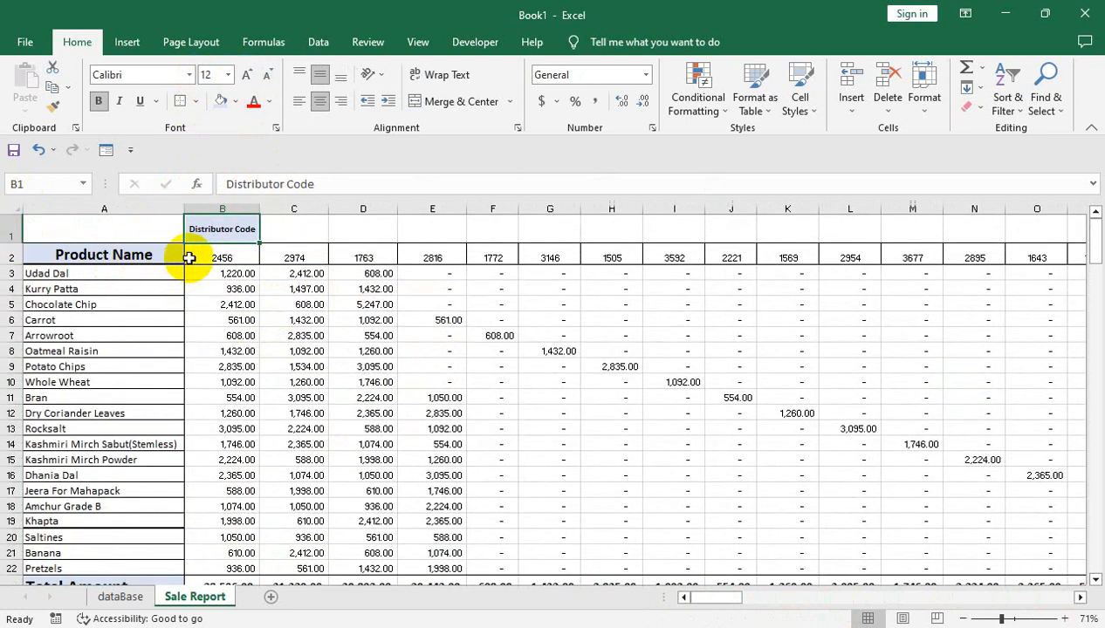
drag(214, 229, 276, 231)
click(424, 101)
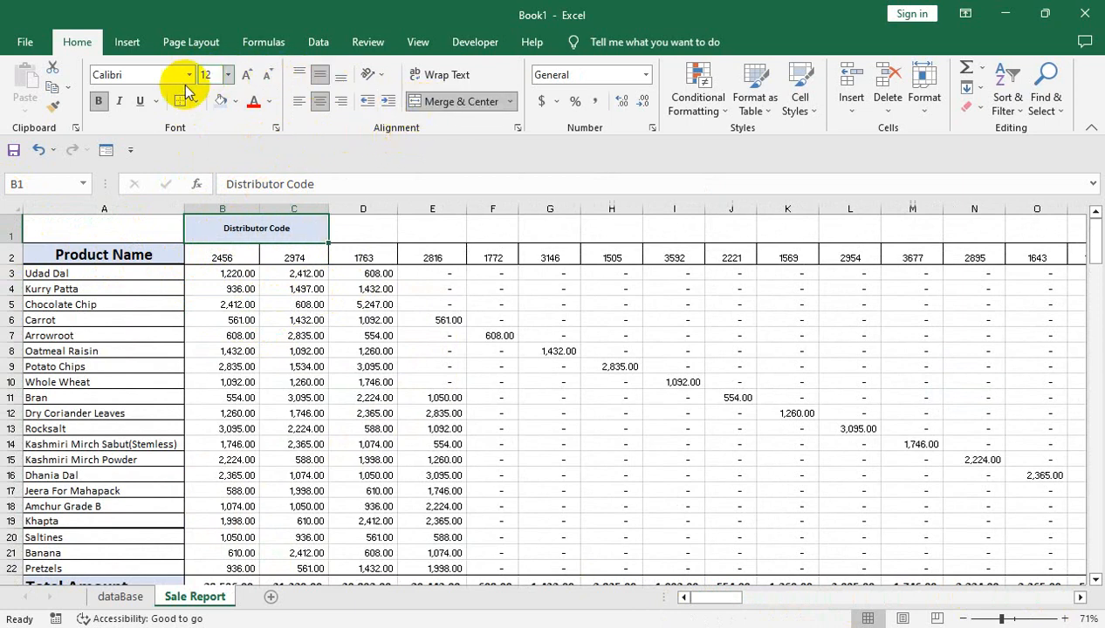
click(247, 75)
click(247, 75)
click(247, 75)
click(247, 75)
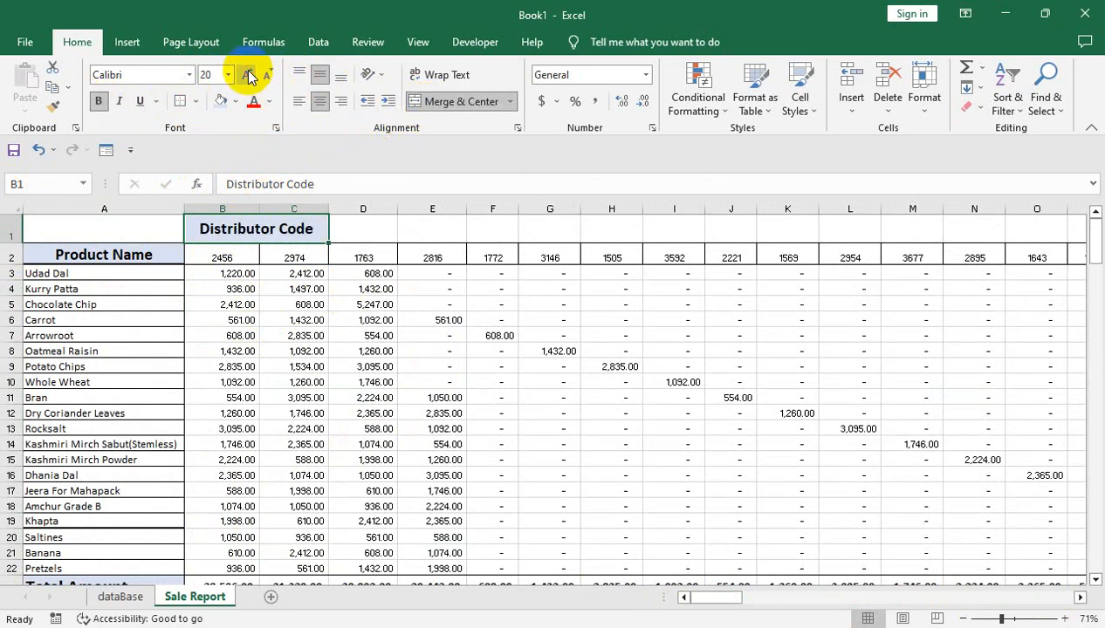
click(367, 402)
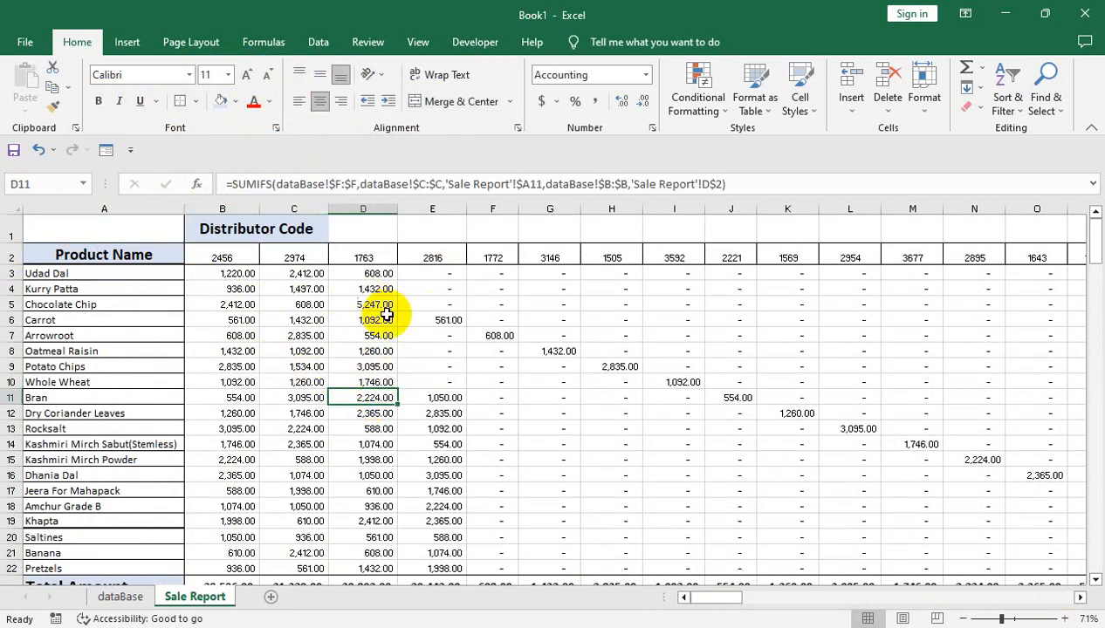
Examine the amounts in columns D and E and their formulas in the Total Amount row
drag(353, 476, 353, 565)
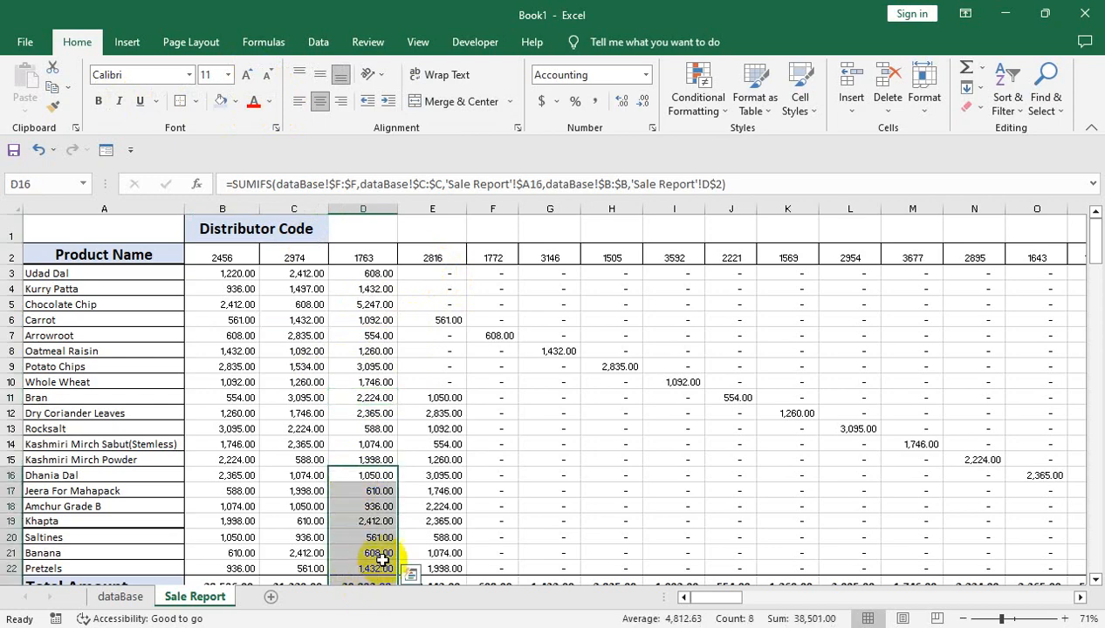
drag(432, 506, 434, 568)
click(366, 558)
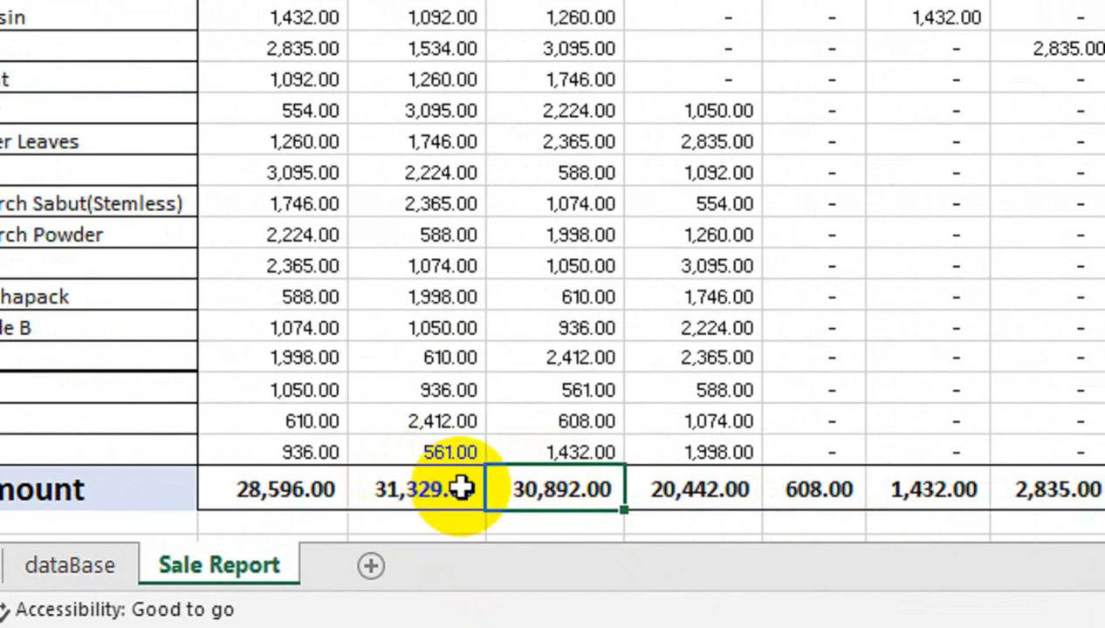
click(703, 491)
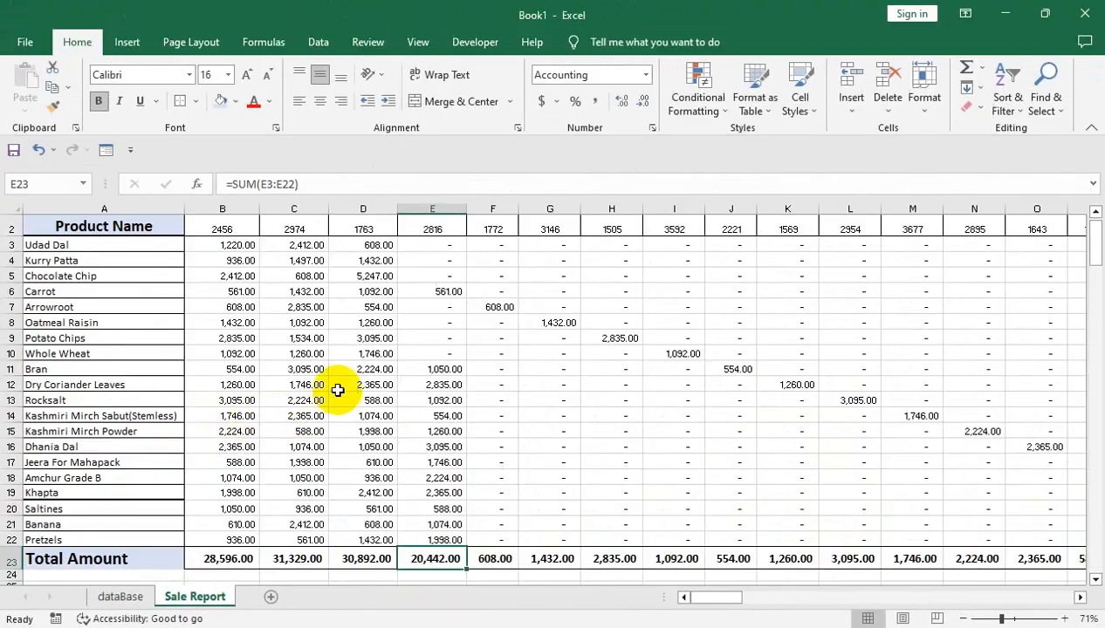
scroll(322, 332, up, 1)
click(292, 284)
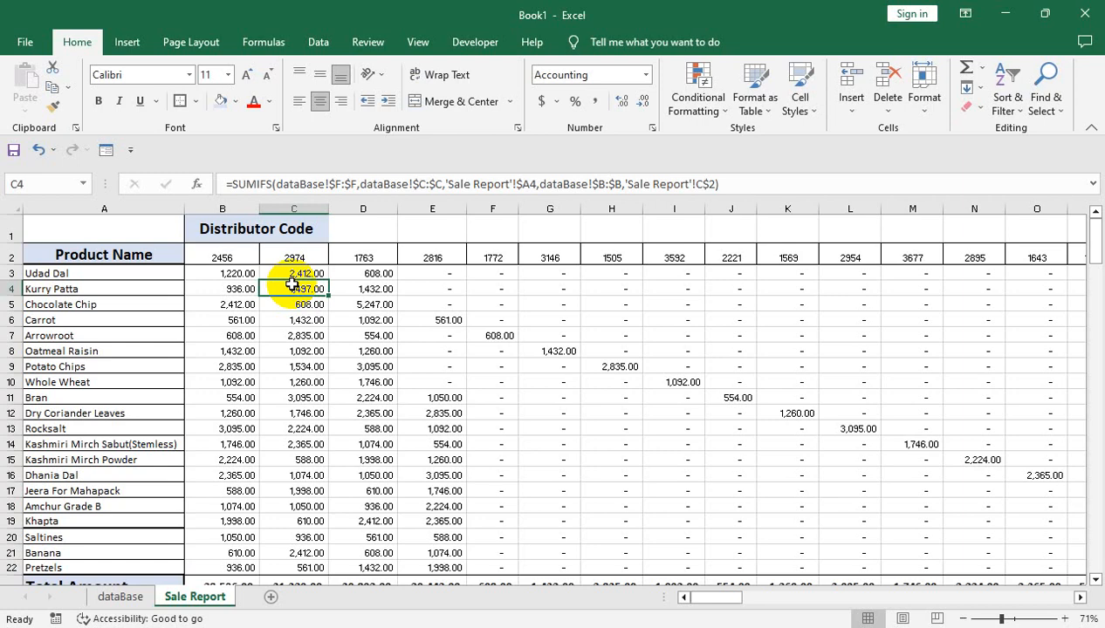
Increase the height of rows 24 to 30 below the Total Amount row
key(ctrl+Down)
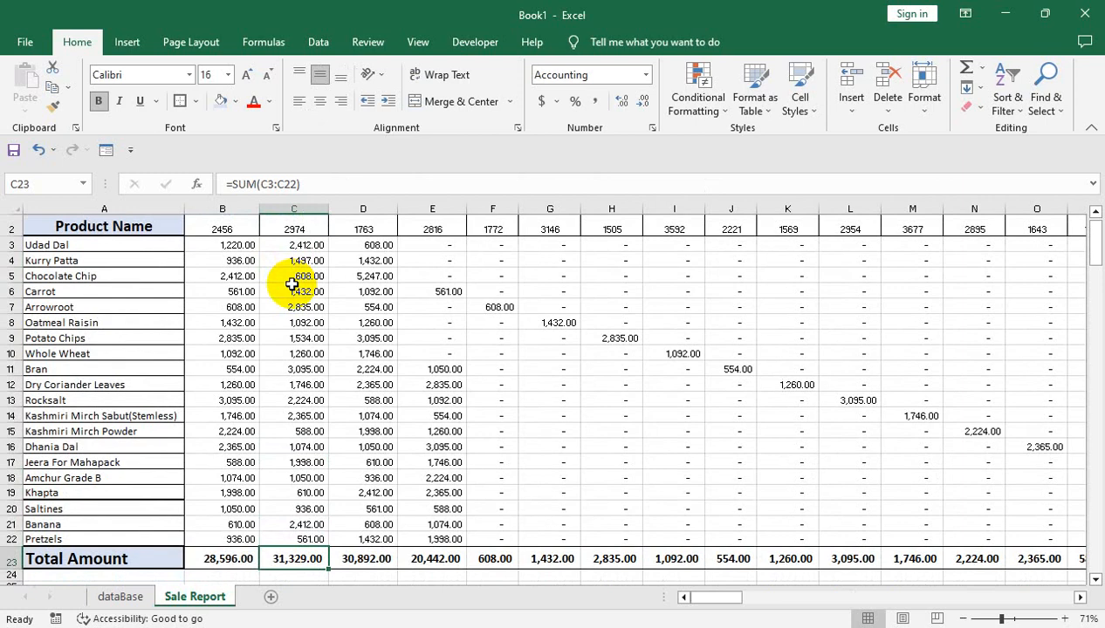
key(Left)
key(Left)
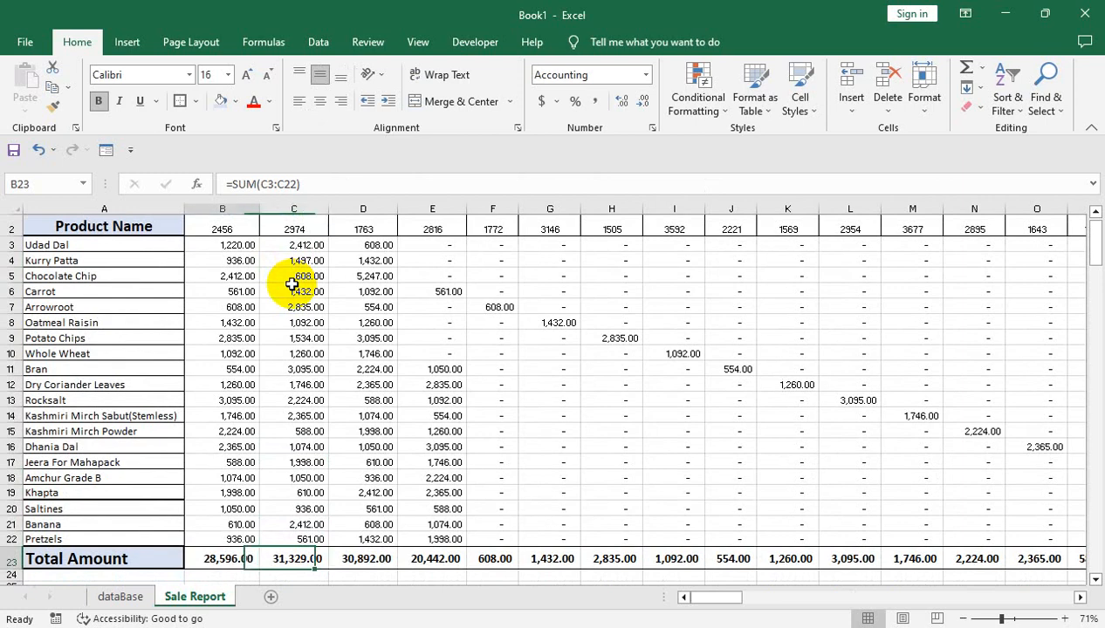
key(Down)
key(Down)
key(Down)
key(Down)
key(Down)
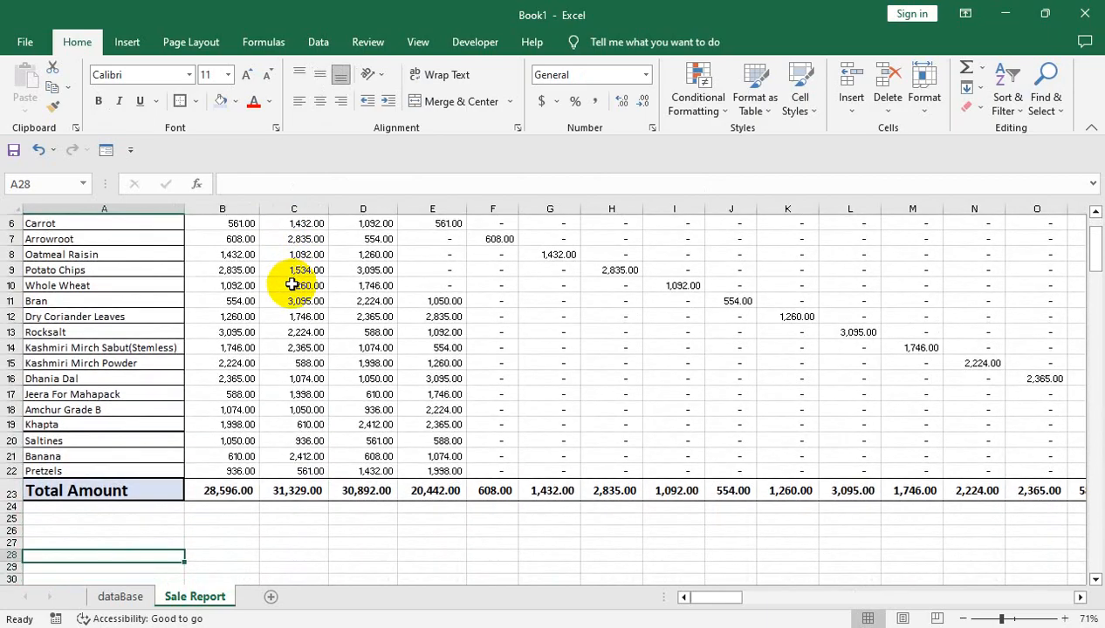
key(Up)
key(Up)
key(Up)
key(Up)
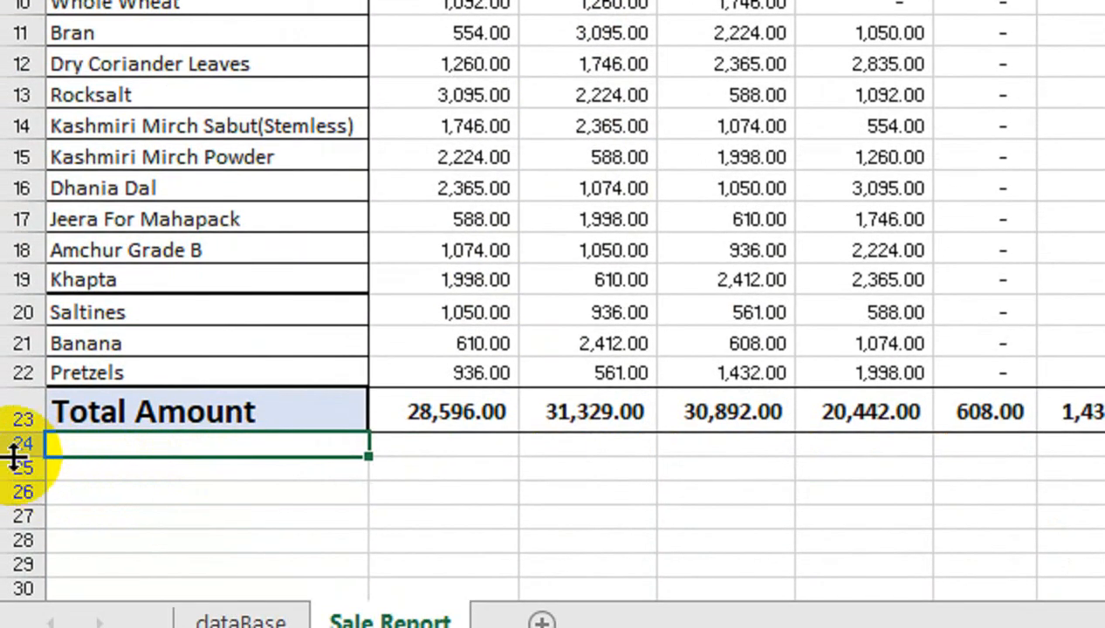
drag(15, 447, 17, 586)
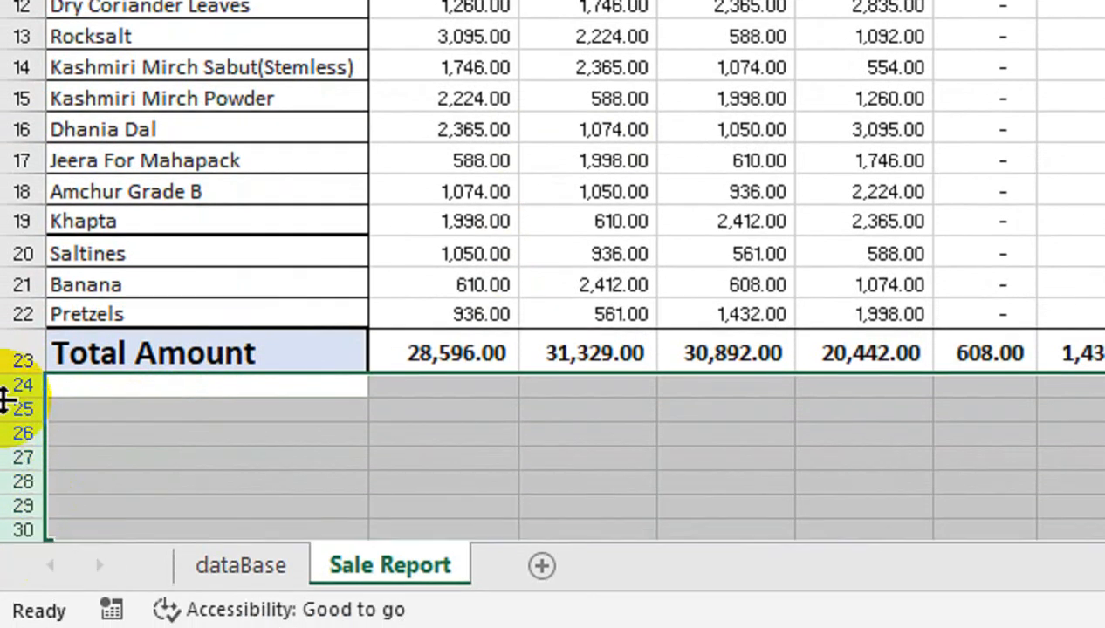
drag(4, 400, 20, 414)
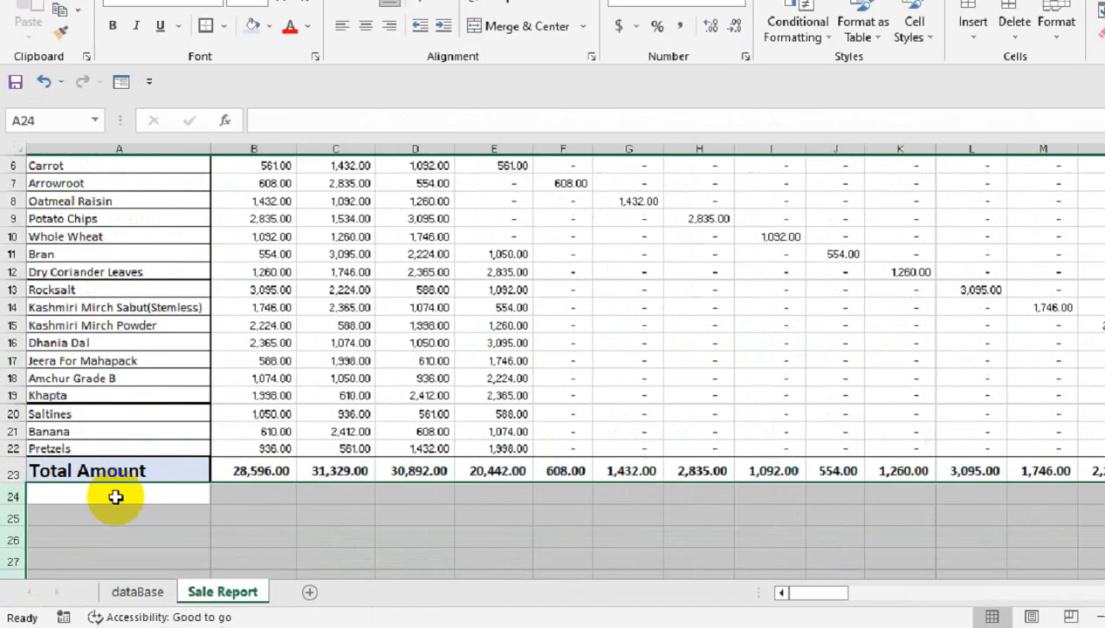
Apply all borders to the empty range A24:EA36 beneath the totals
click(222, 398)
drag(112, 513, 1030, 518)
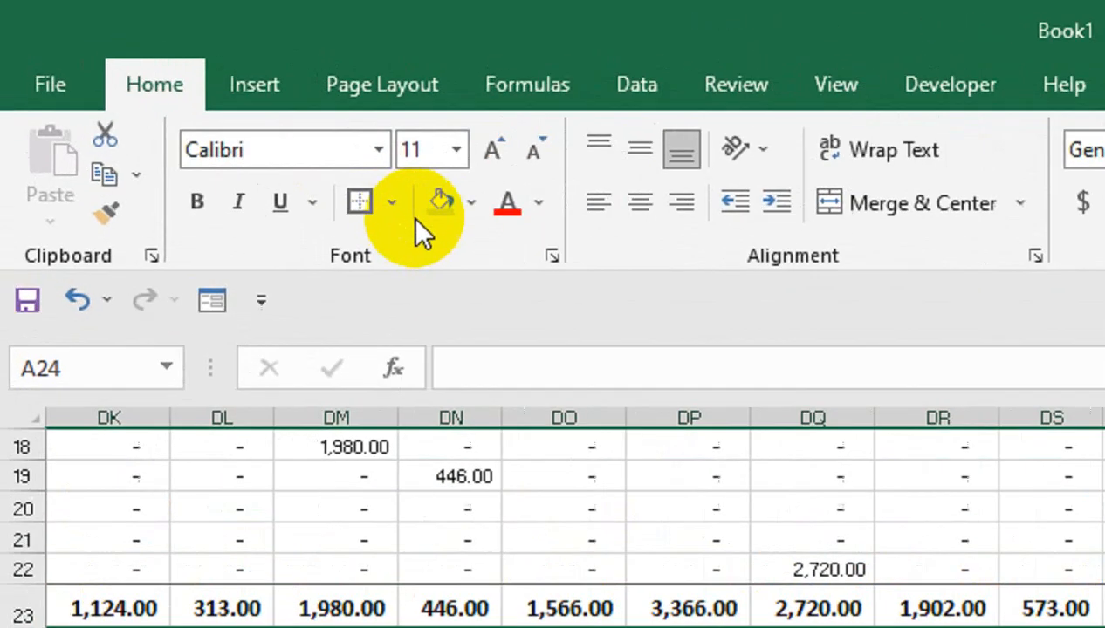
click(192, 101)
click(179, 231)
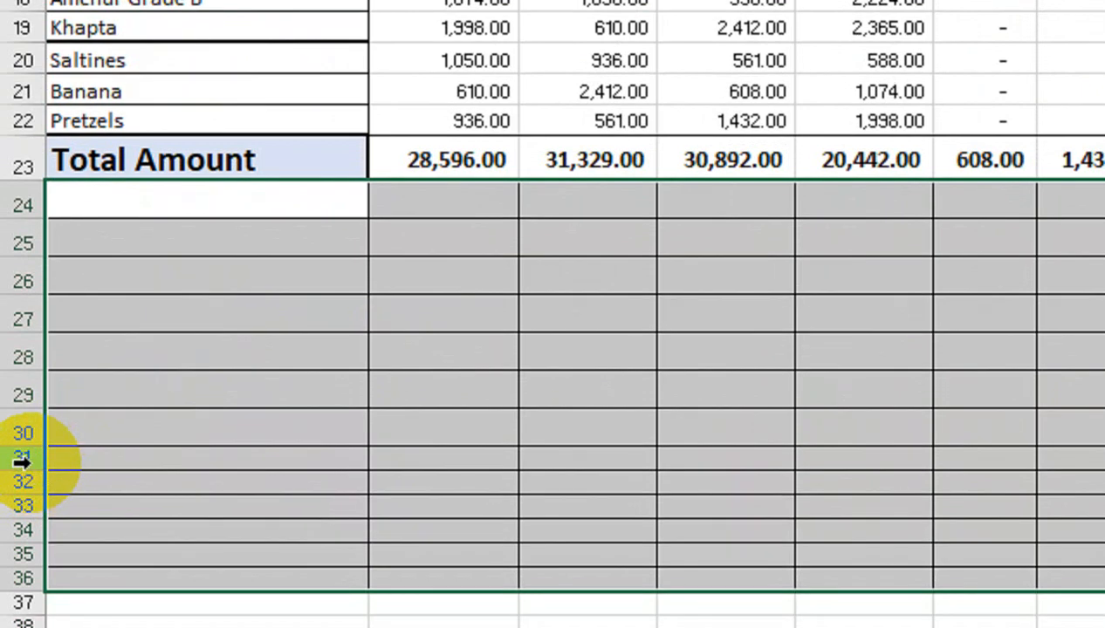
Set the height of rows 31 to 36 to about 23.25
mouse_move(21, 461)
mouse_down()
mouse_move(24, 580)
mouse_move(24, 481)
mouse_up()
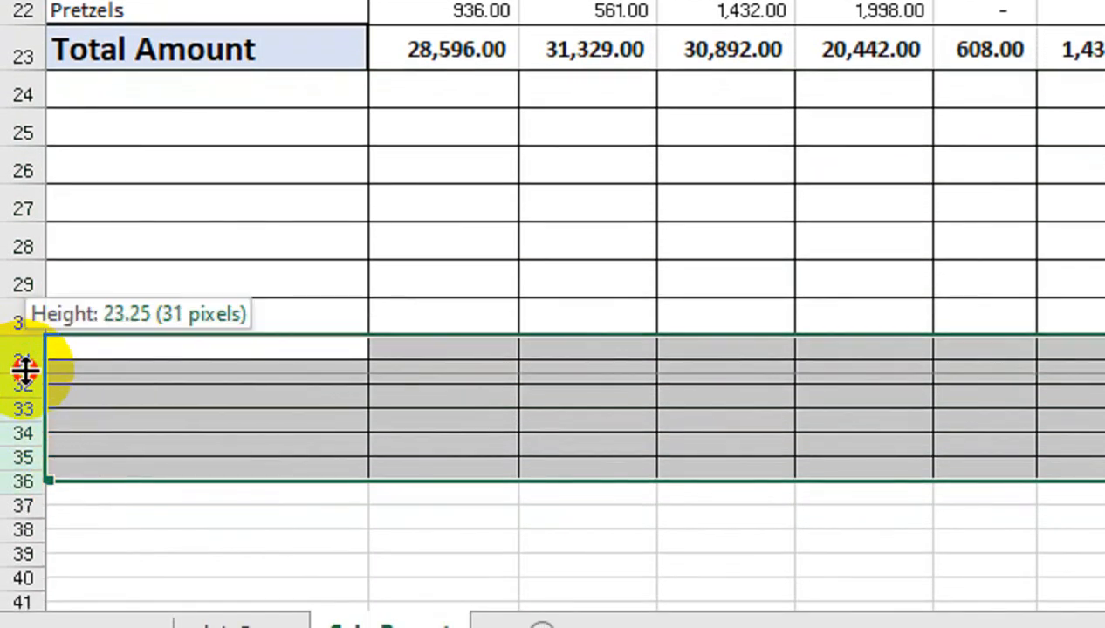
drag(25, 370, 24, 372)
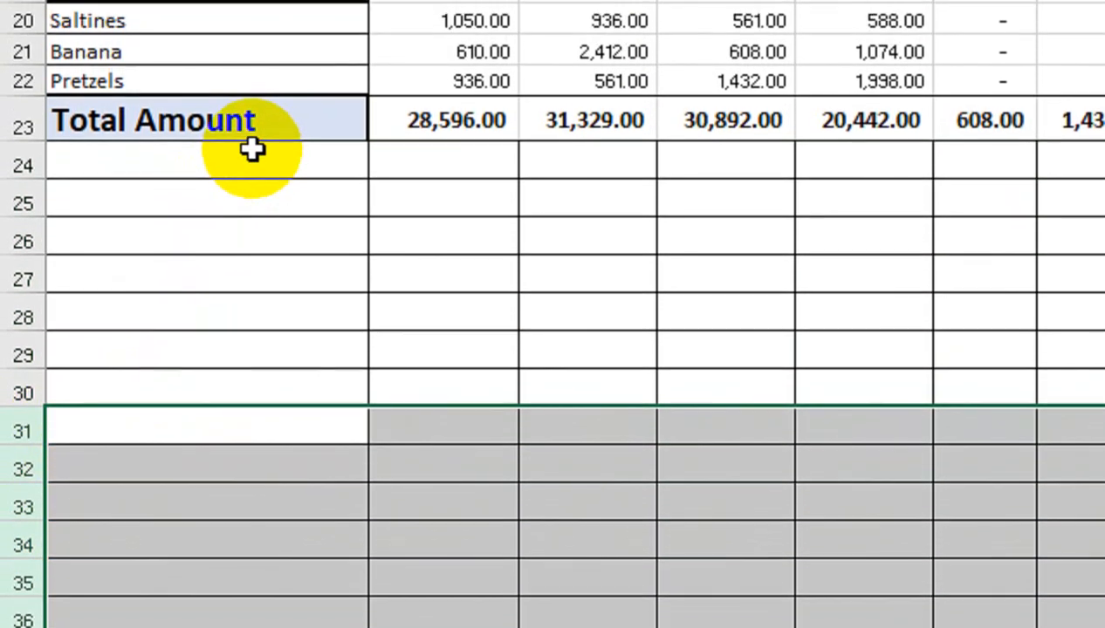
click(257, 89)
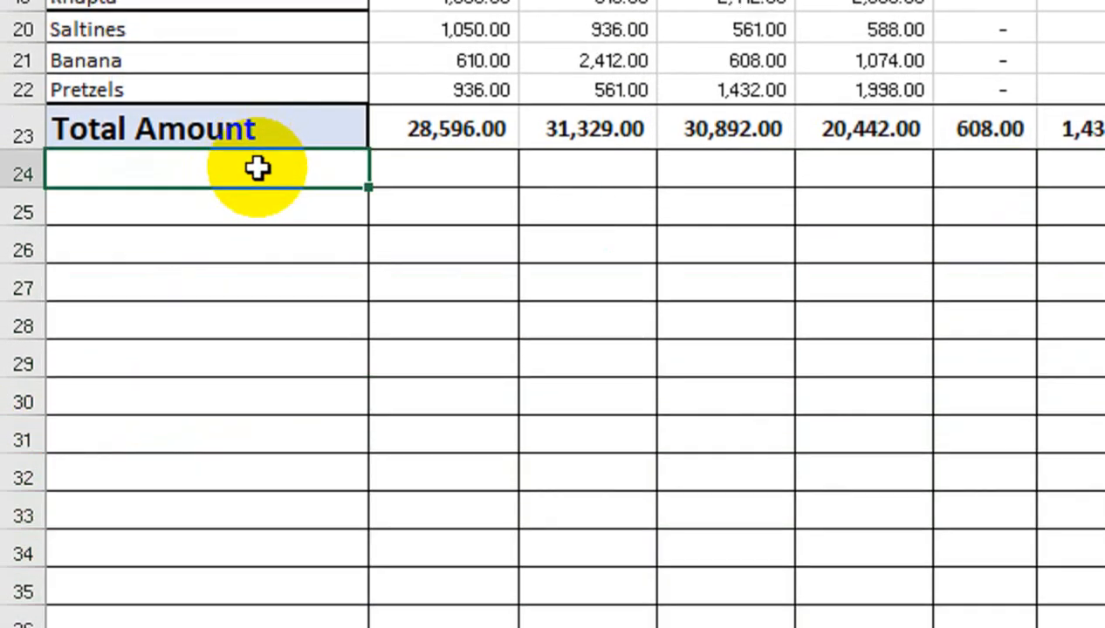
Enter the date 1-Apr-23 in cell A24, directly below the Total Amount label
double_click(257, 168)
text(1-apr-23)
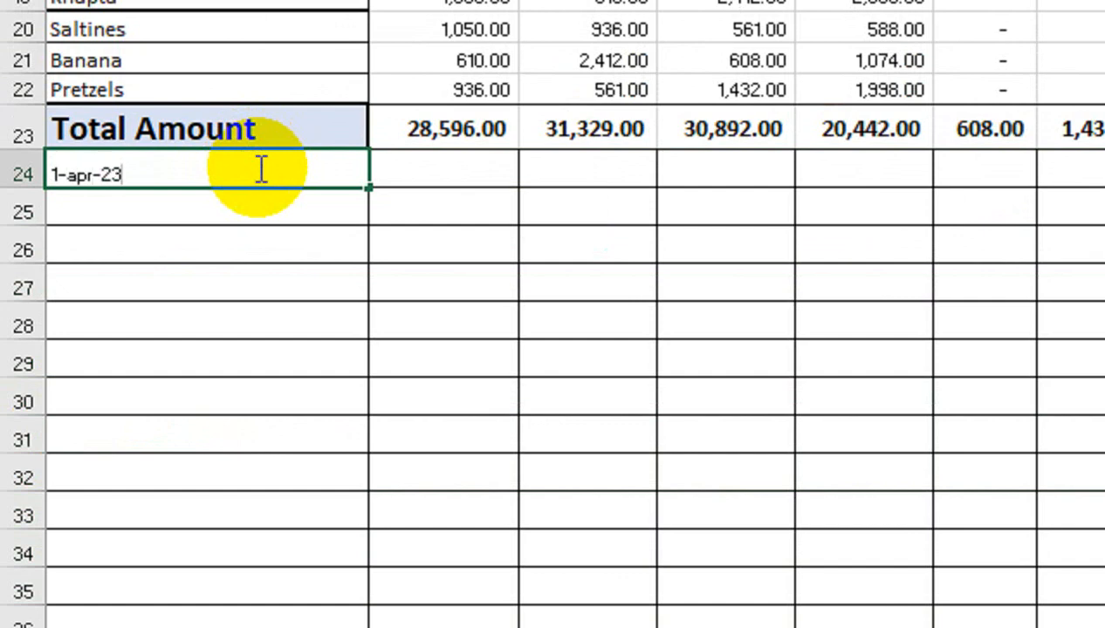
key(Return)
Centre the column A cells from A24 down horizontally and vertically, and enlarge their font to 18
drag(248, 245, 246, 311)
drag(237, 175, 235, 600)
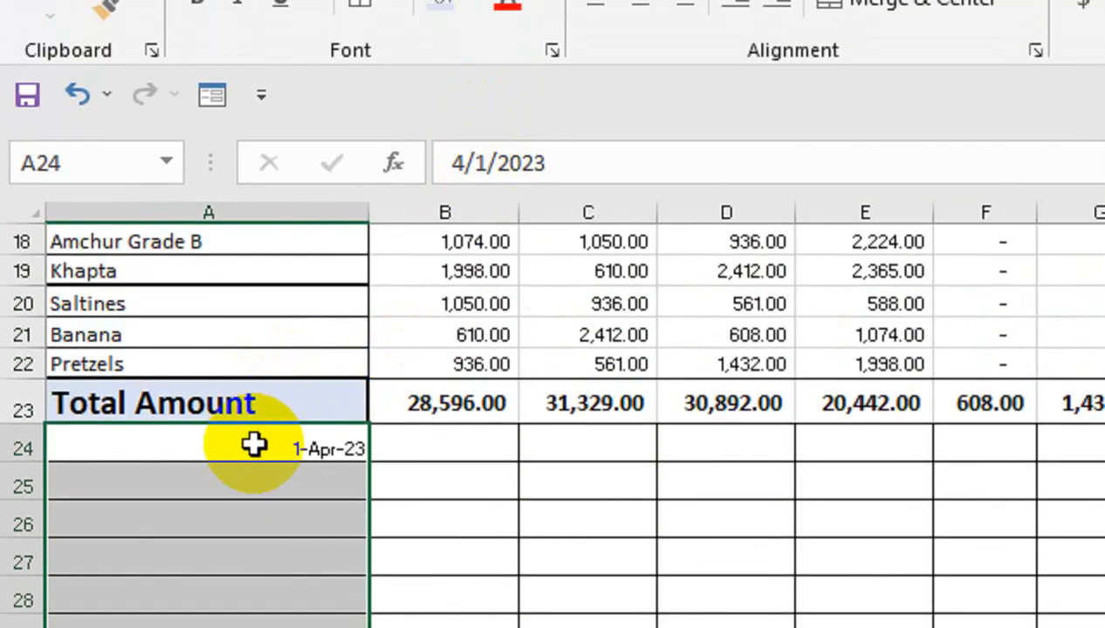
drag(252, 41, 300, 512)
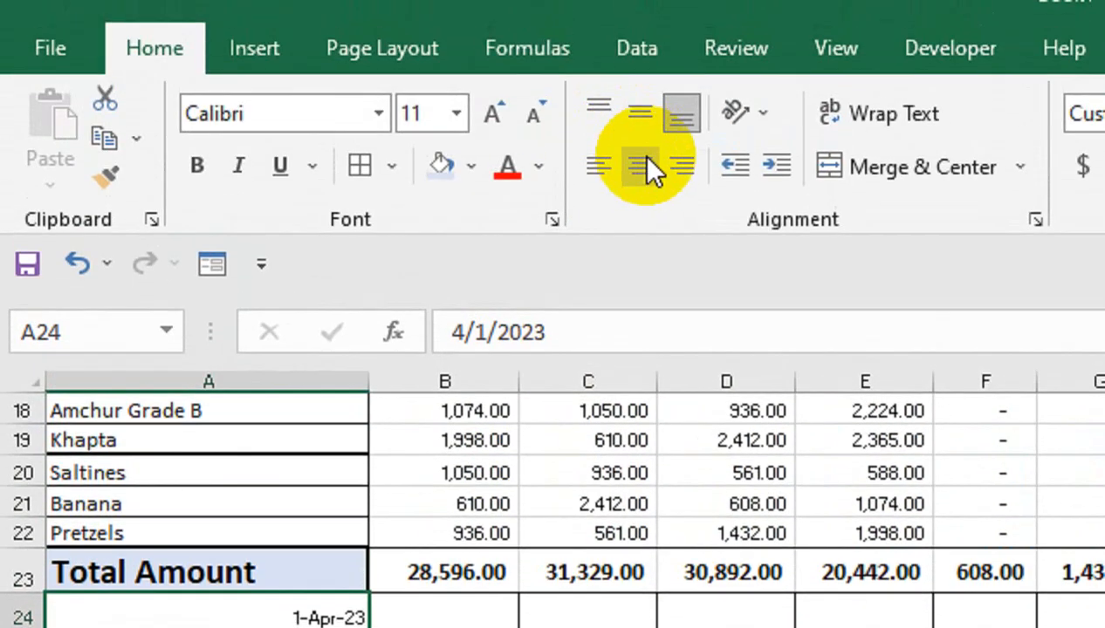
click(643, 165)
click(642, 111)
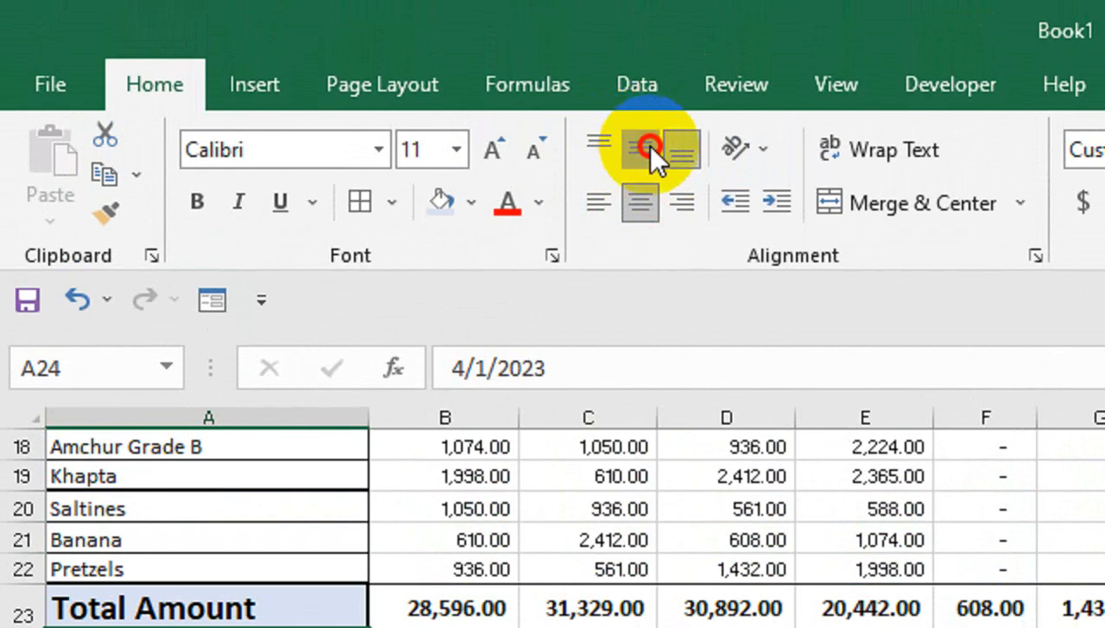
click(500, 110)
click(504, 148)
click(505, 149)
click(504, 149)
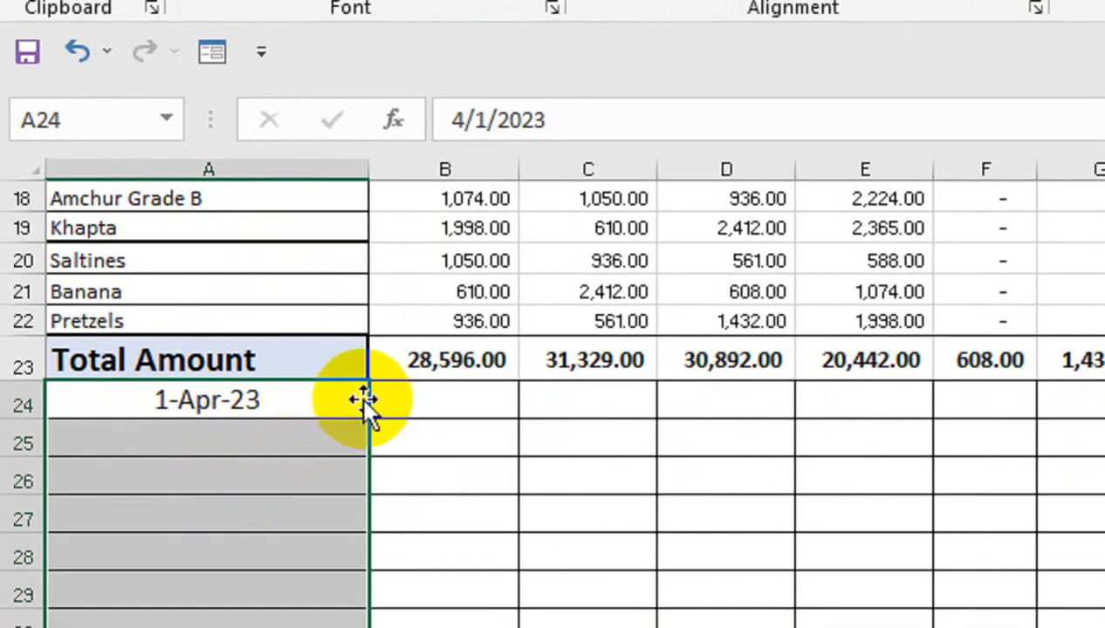
Enter the payment amount 15000 in cell B24 beside the date
click(419, 399)
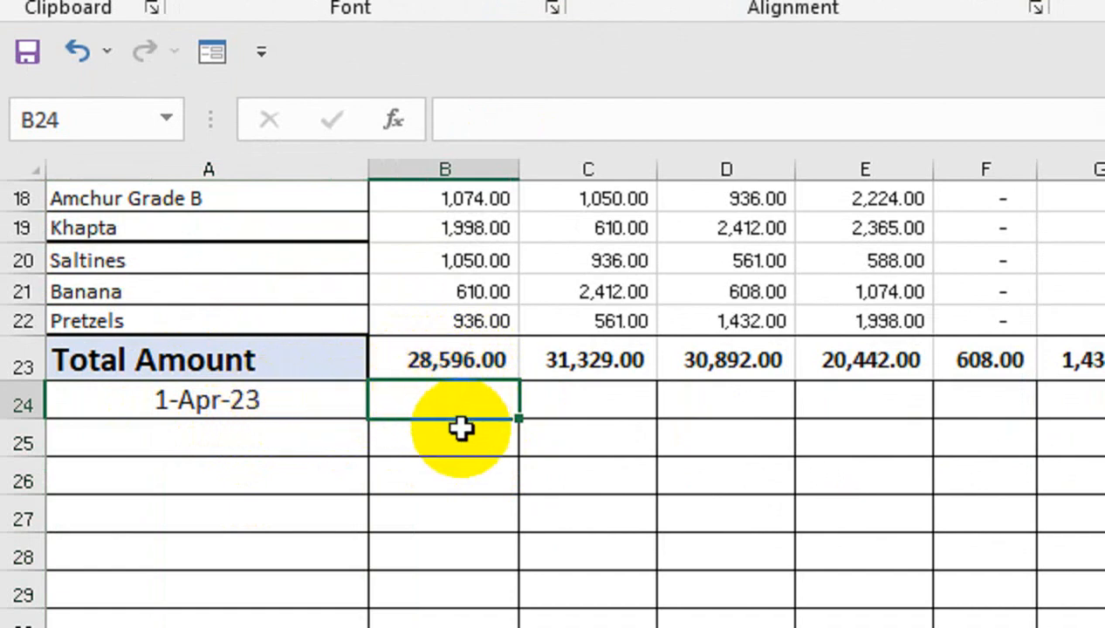
text(15000)
key(Return)
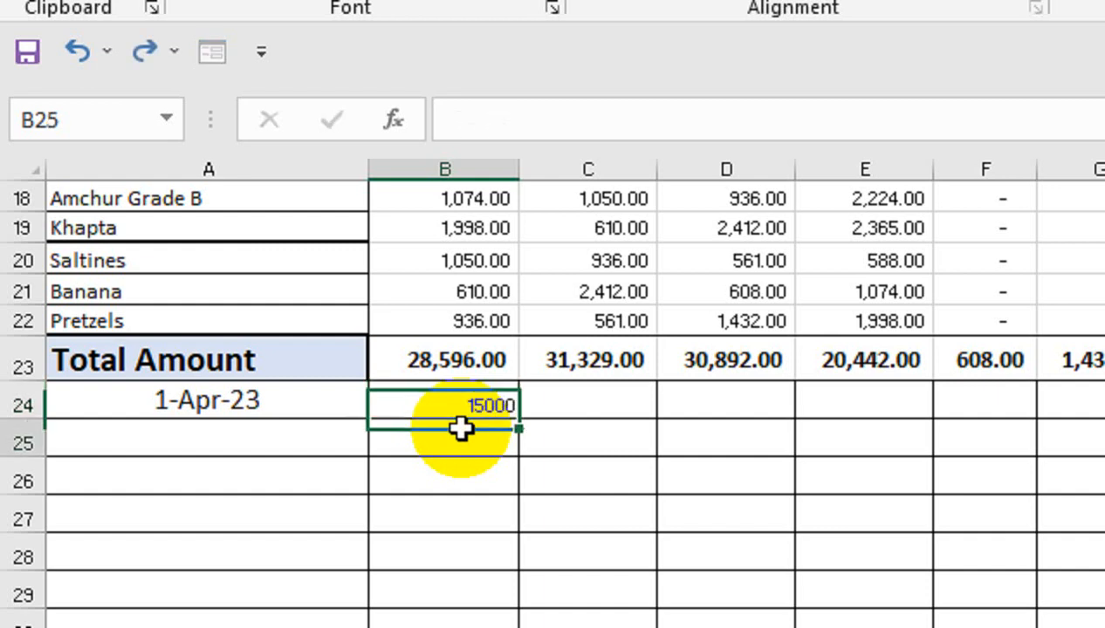
Format B24:EA36 with centred alignment both ways, font size 14 and the comma number style
click(469, 399)
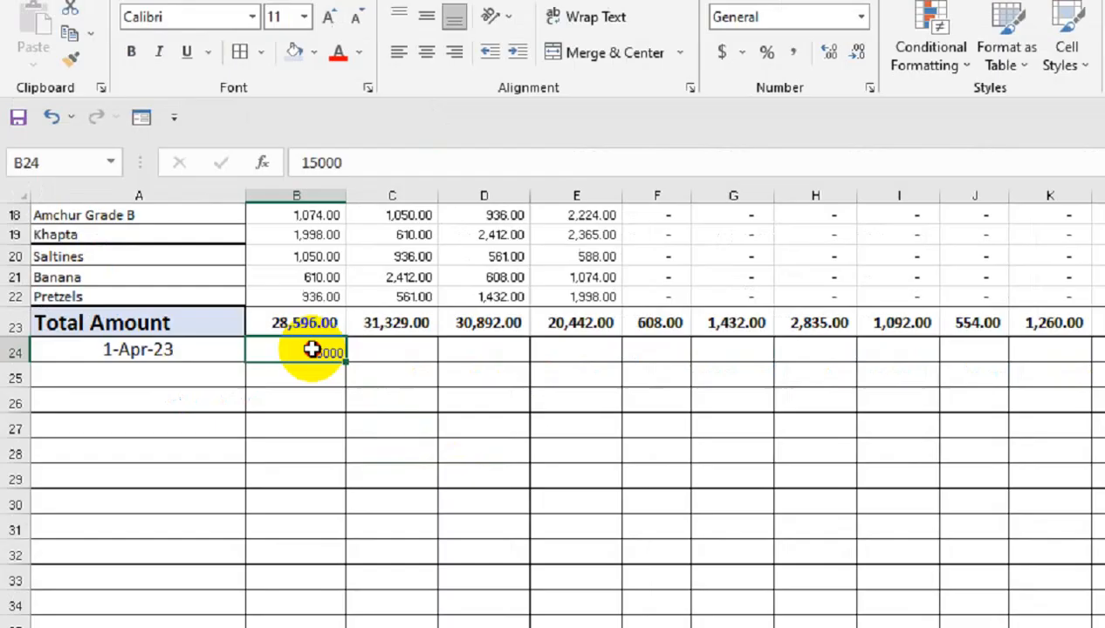
drag(469, 399, 1018, 552)
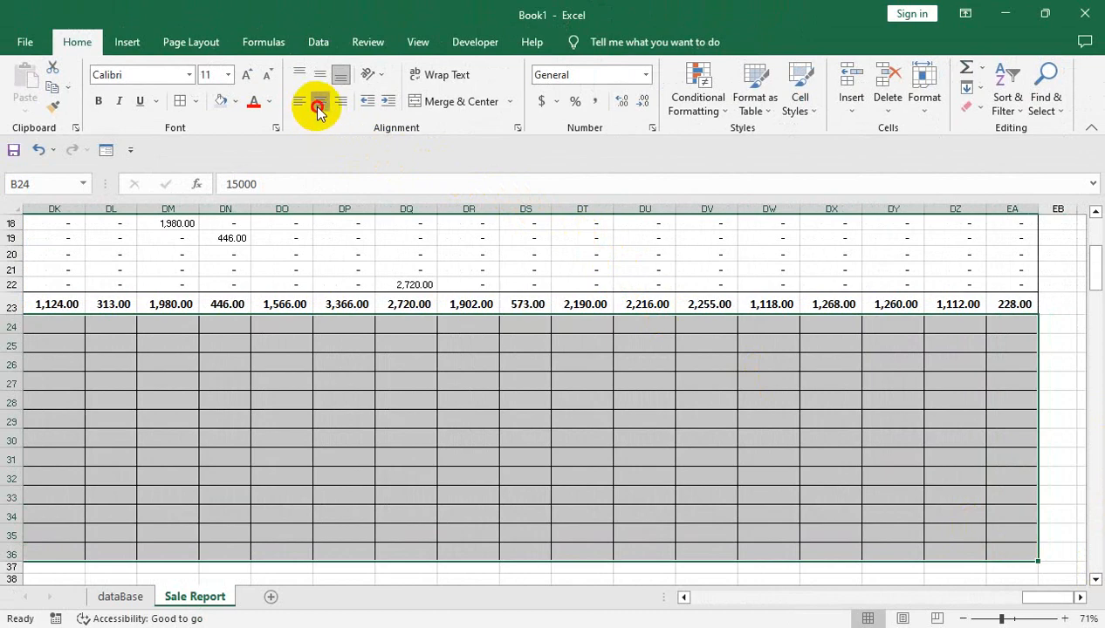
click(320, 77)
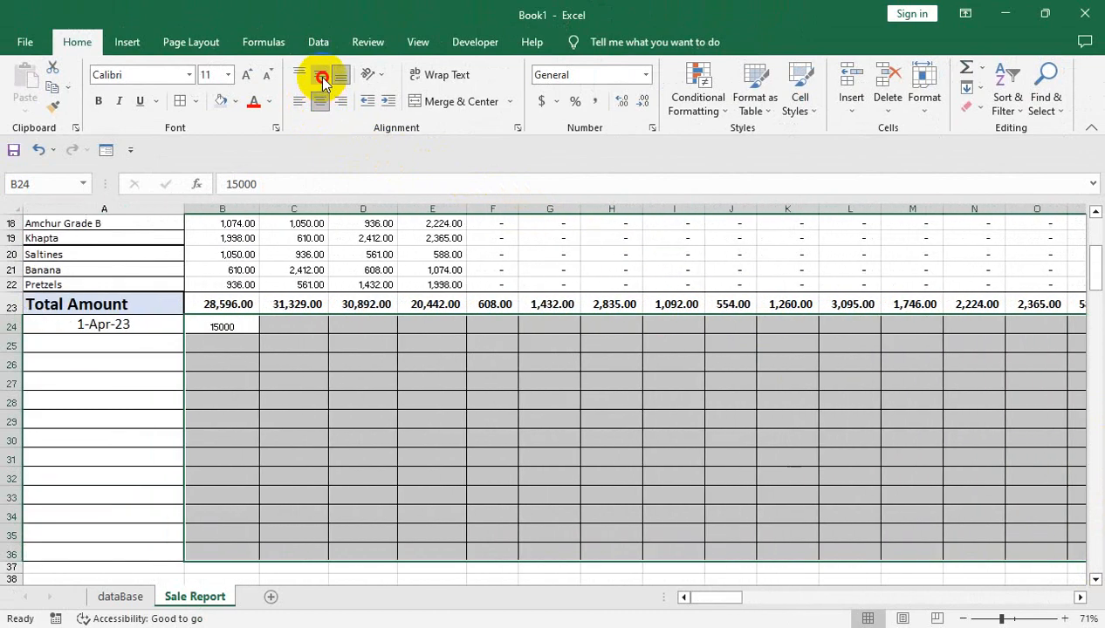
click(245, 77)
click(245, 77)
click(246, 77)
click(245, 77)
click(594, 101)
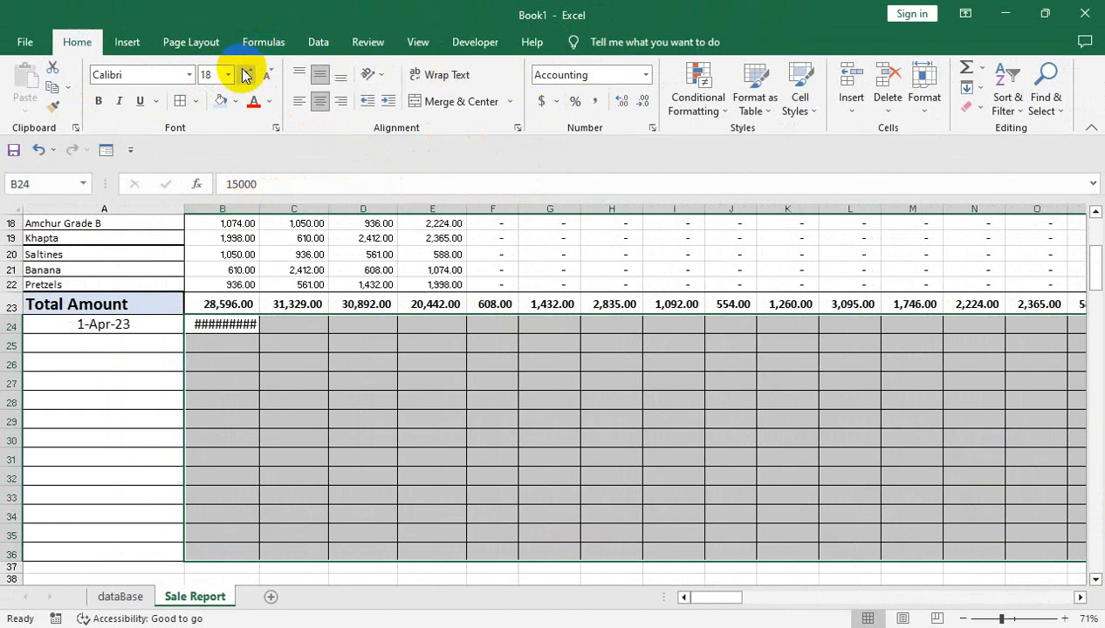
click(267, 79)
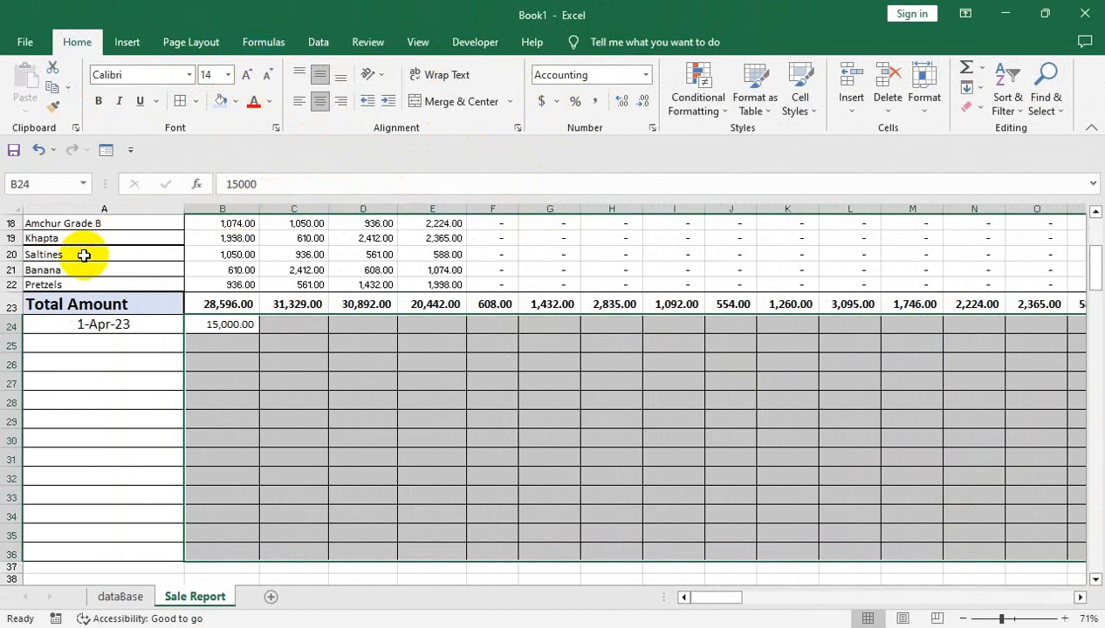
Add a new worksheet after Sale Report and name it Payments Report
click(161, 567)
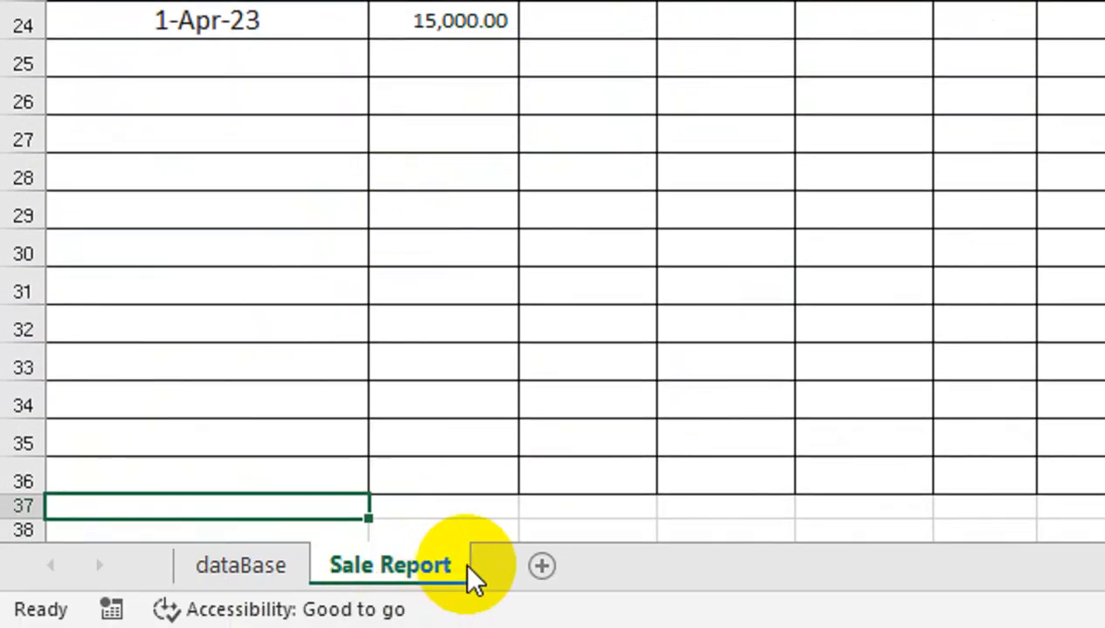
click(540, 567)
double_click(543, 566)
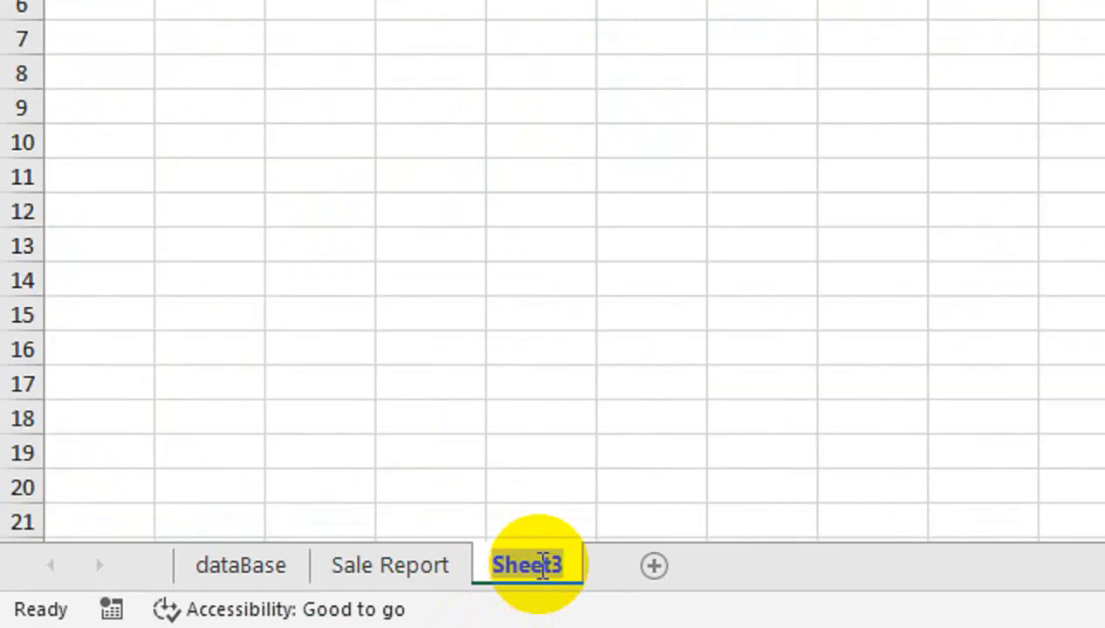
key(BackSpace)
text(Pa)
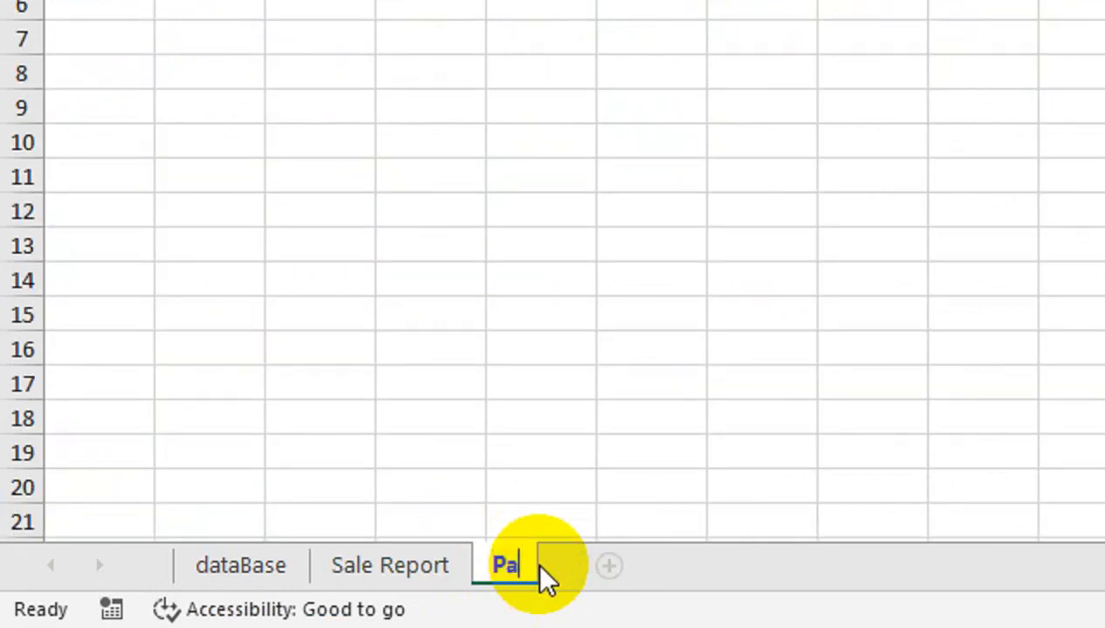
text(yments Report)
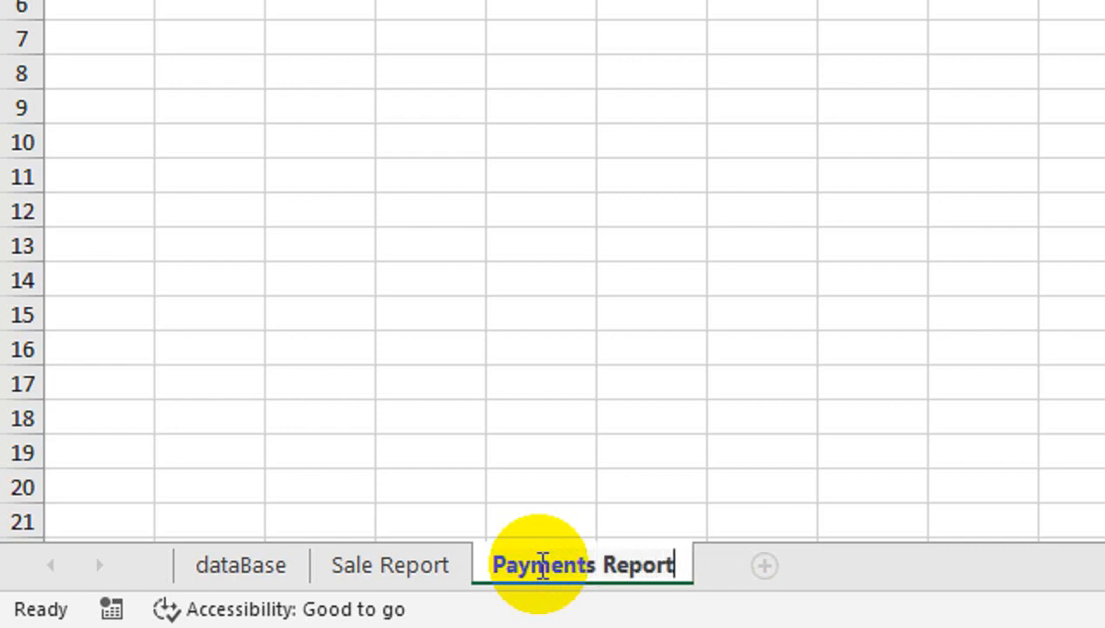
key(Return)
Move the bordered payment range A24:EA36 from Sale Report to cell A1 of the Payments Report sheet
click(411, 576)
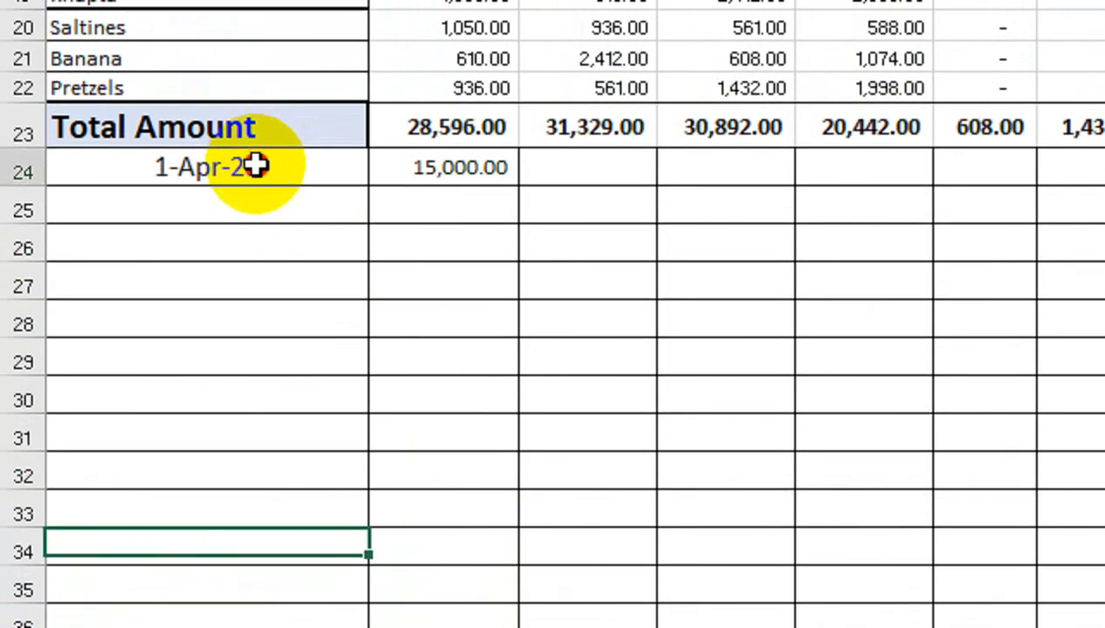
click(256, 166)
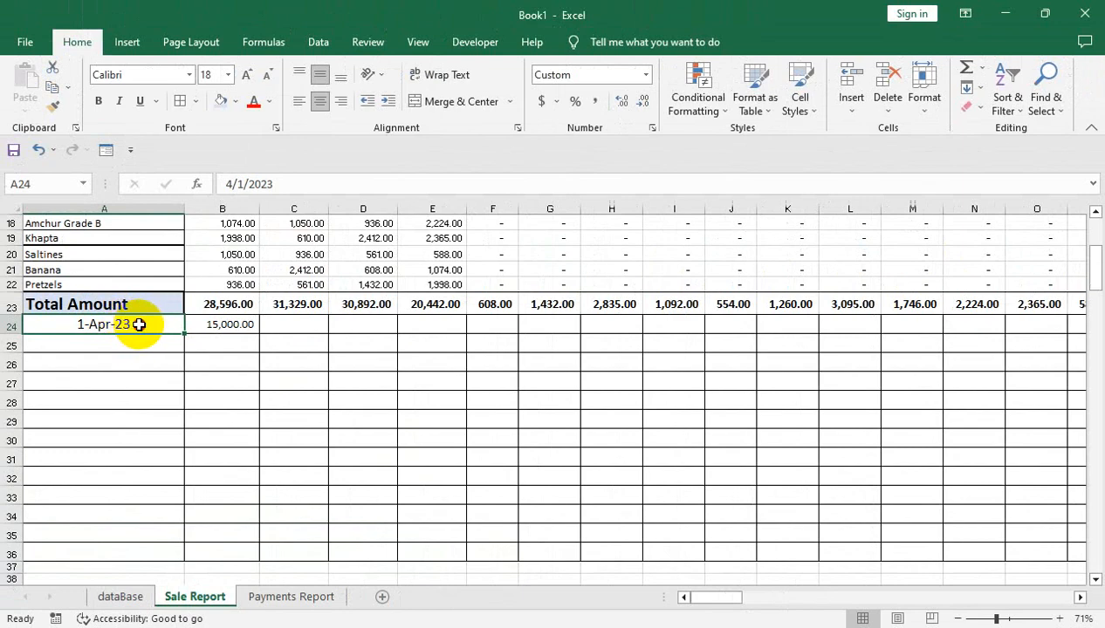
drag(139, 325, 991, 513)
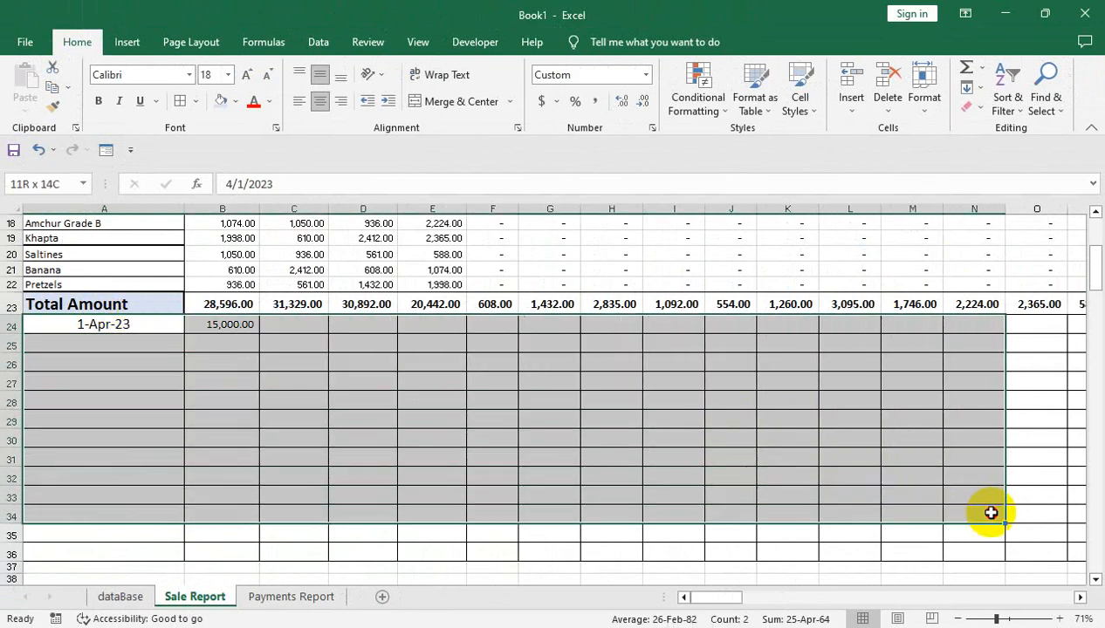
drag(991, 513, 1004, 557)
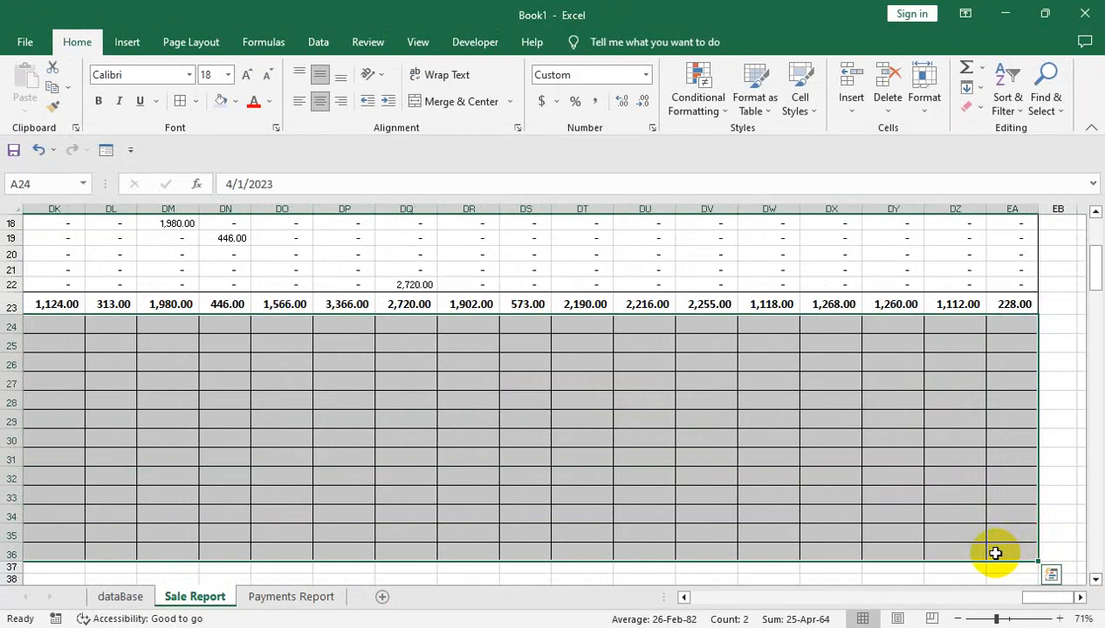
key(ctrl+c)
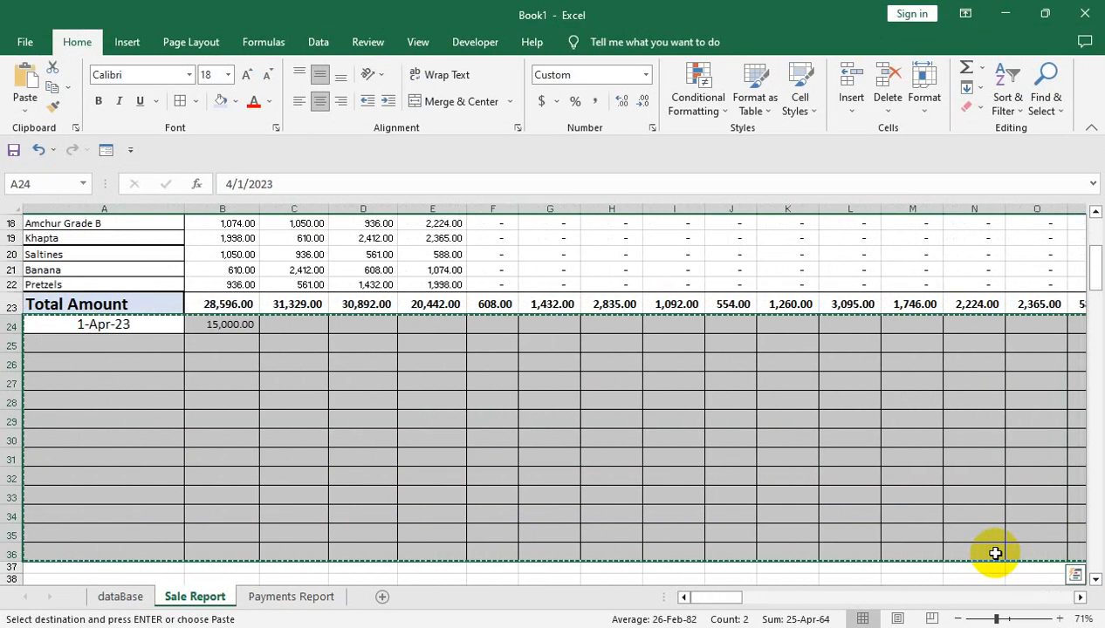
click(299, 599)
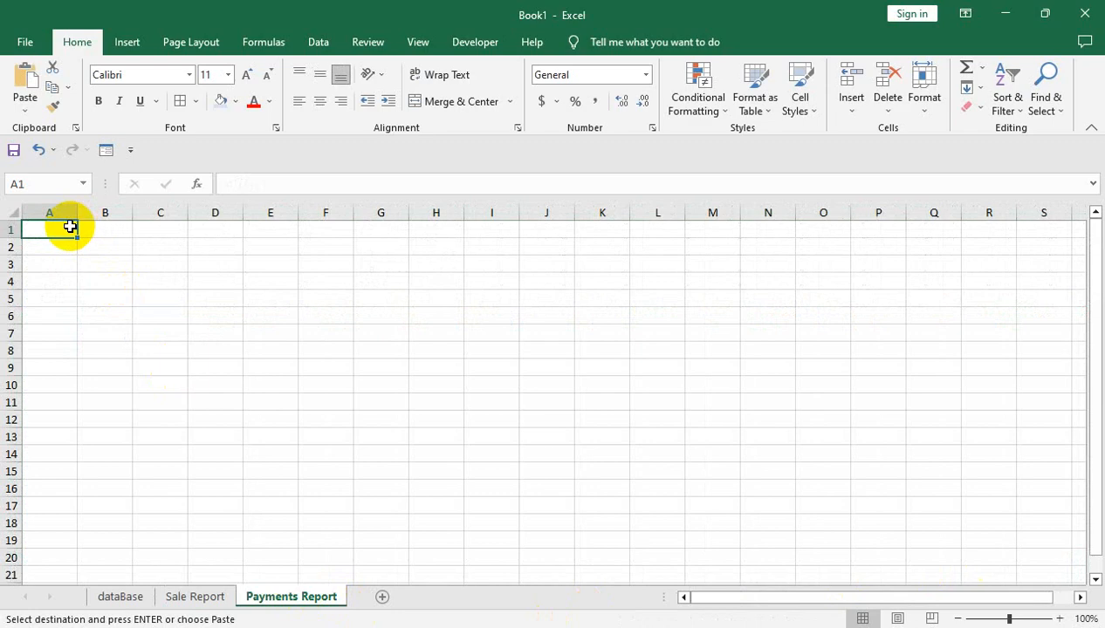
key(Return)
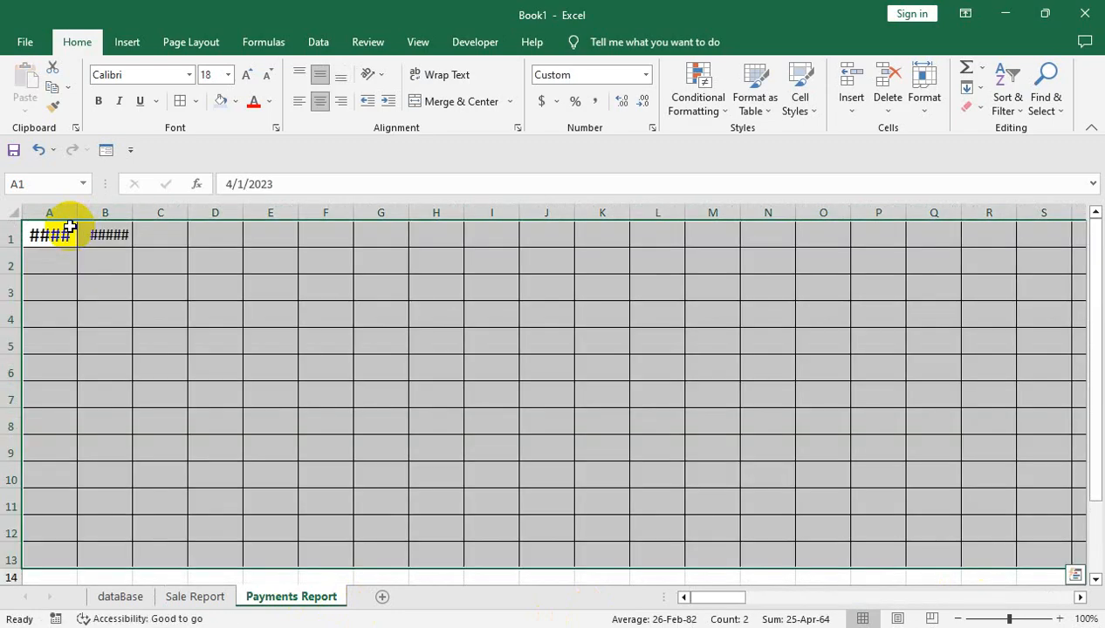
Auto-fit the column widths on the Payments Report sheet to their contents
click(67, 234)
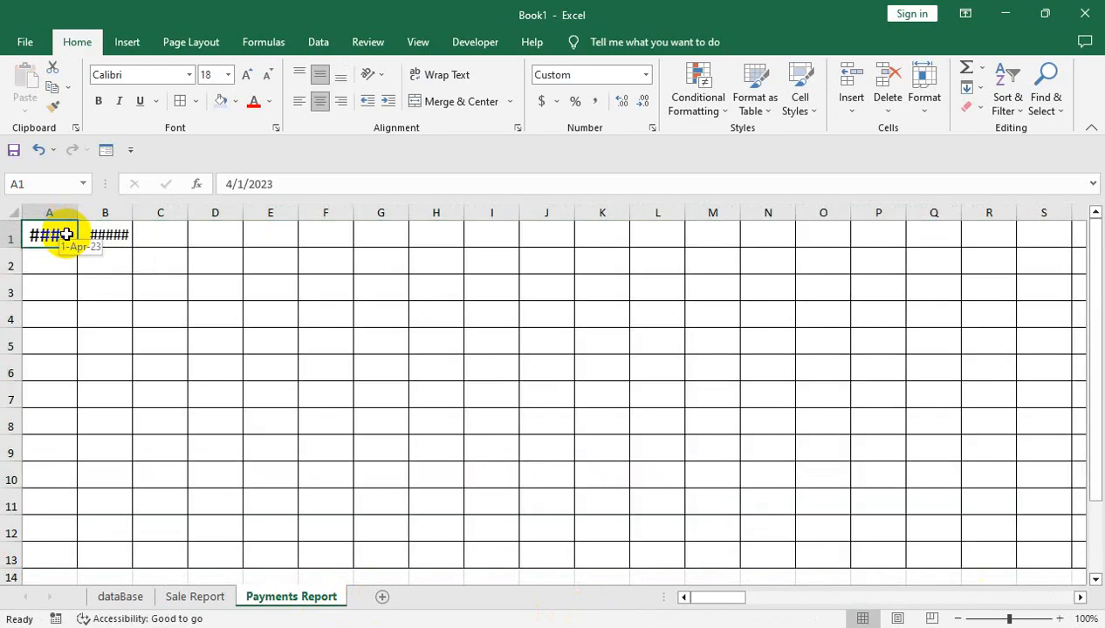
key(ctrl+a)
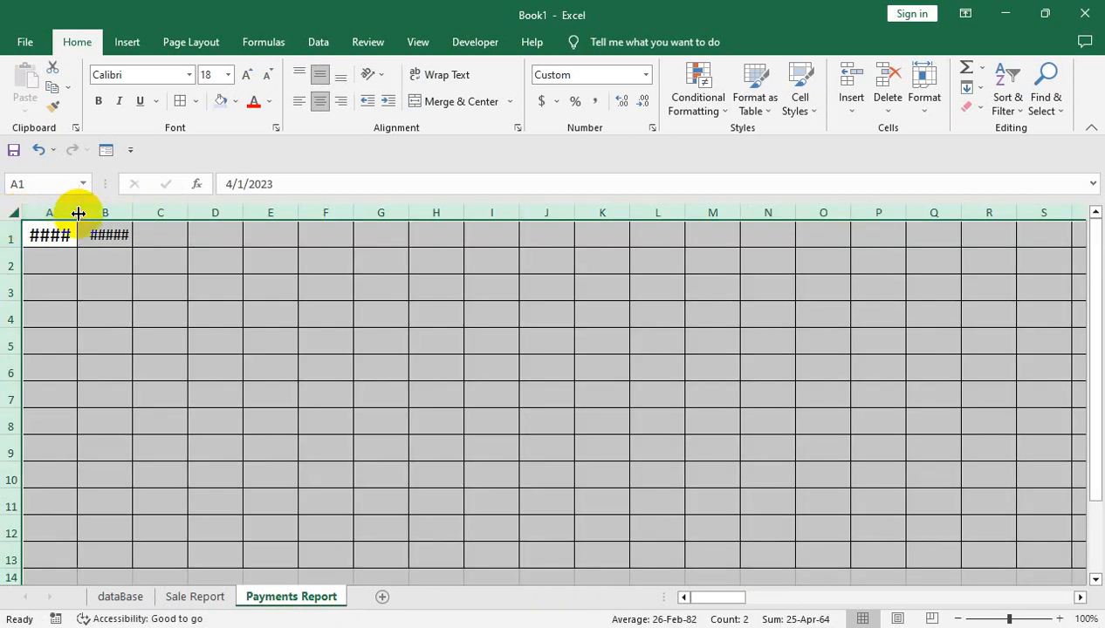
double_click(79, 213)
click(145, 232)
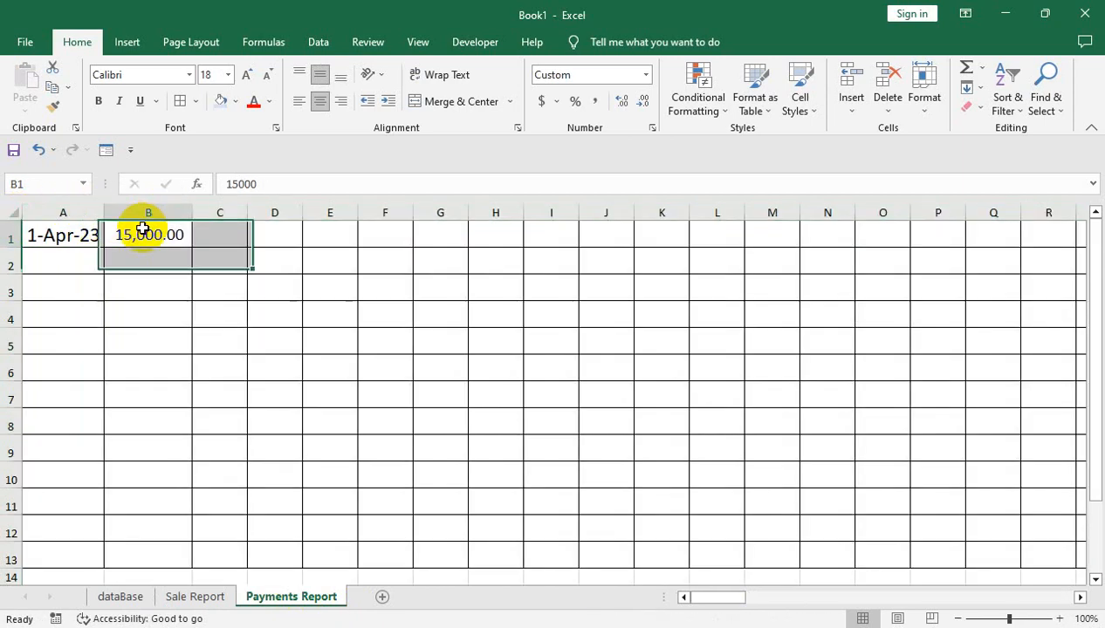
Insert a blank row above the date row on Payments Report and make it taller
right_click(12, 214)
click(180, 267)
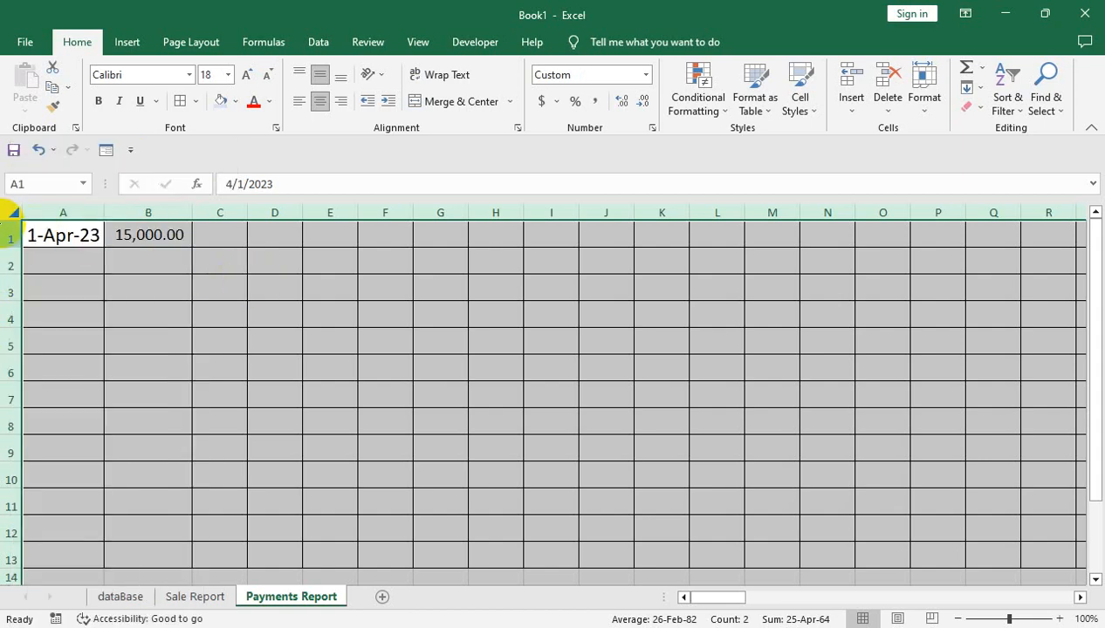
right_click(10, 234)
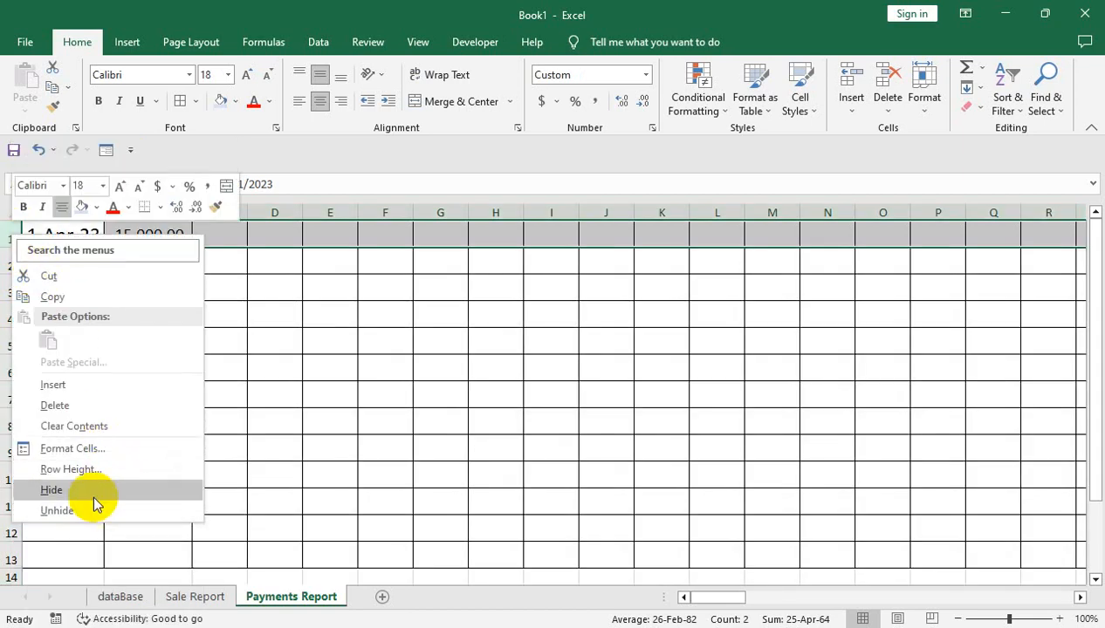
click(111, 384)
drag(4, 230, 35, 261)
click(40, 253)
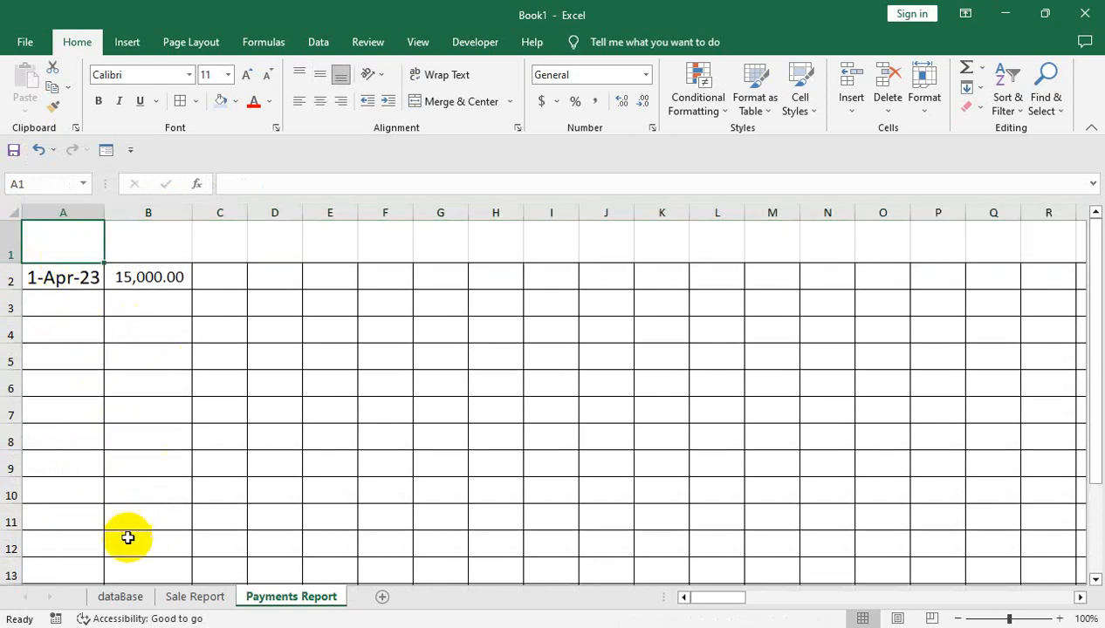
Copy the Total Amount label from A23 of Sale Report into A1 of Payments Report and auto-fit column A
click(195, 597)
click(101, 302)
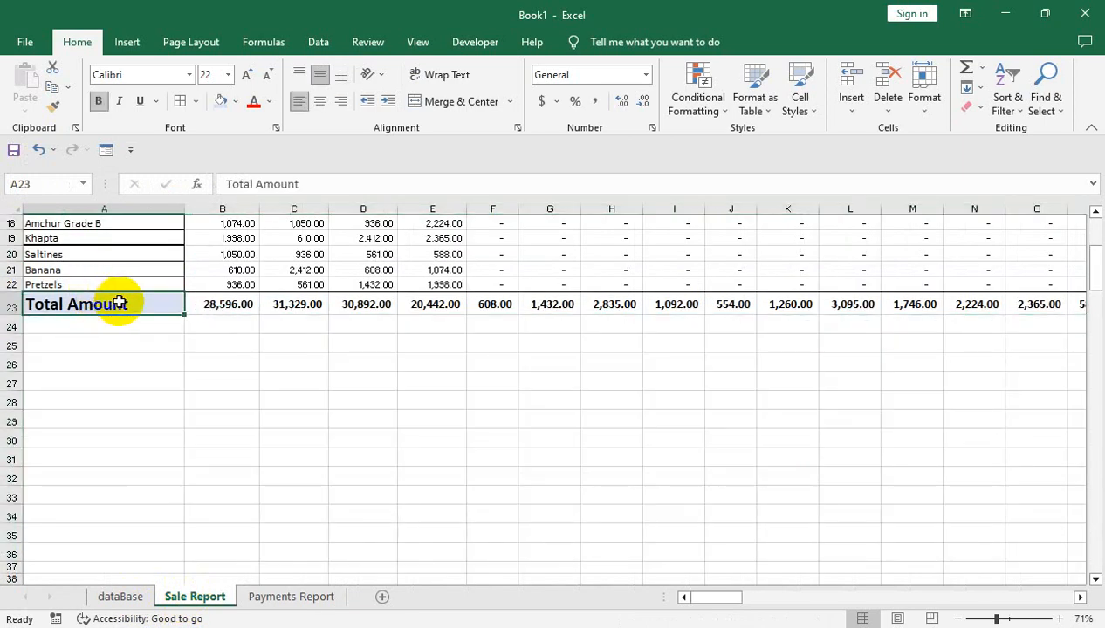
key(ctrl+shift+Right)
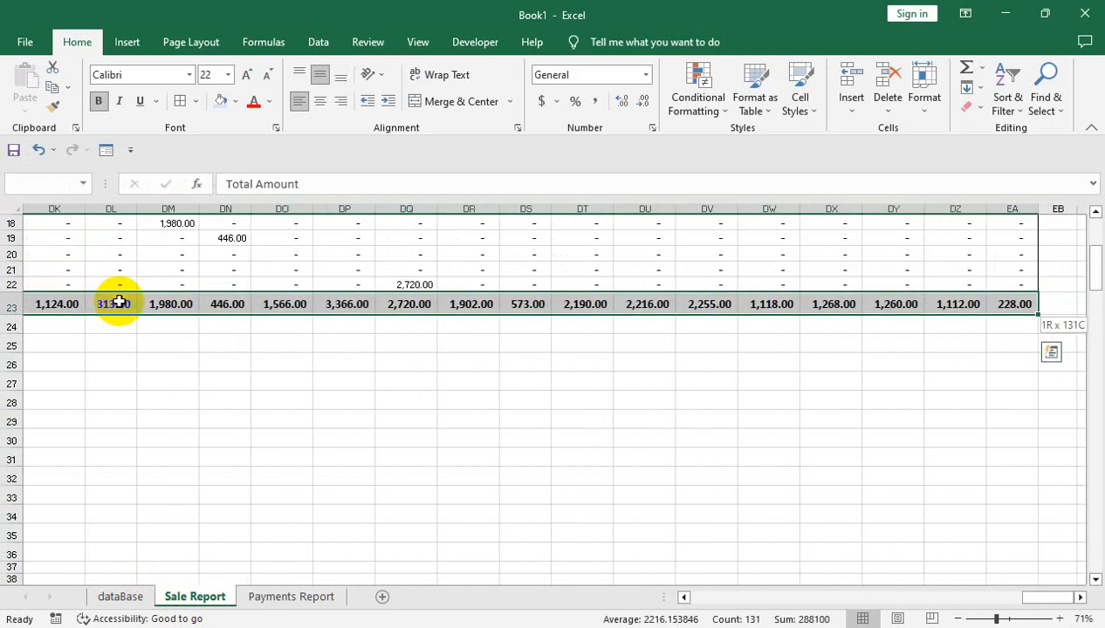
key(shift+Left)
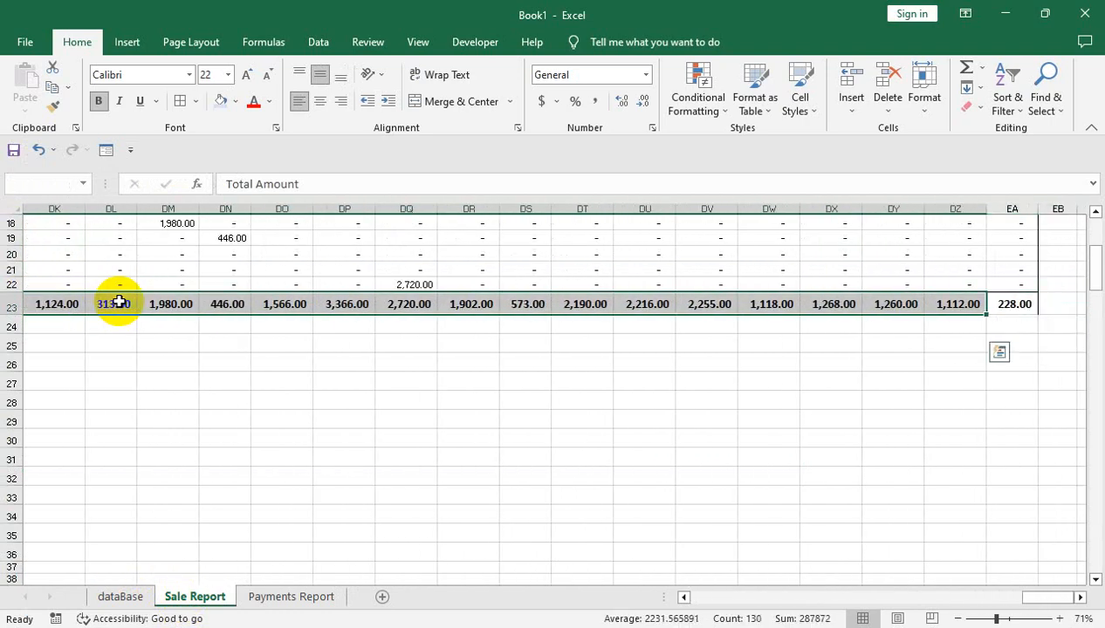
key(ctrl+shift+Left)
key(ctrl+c)
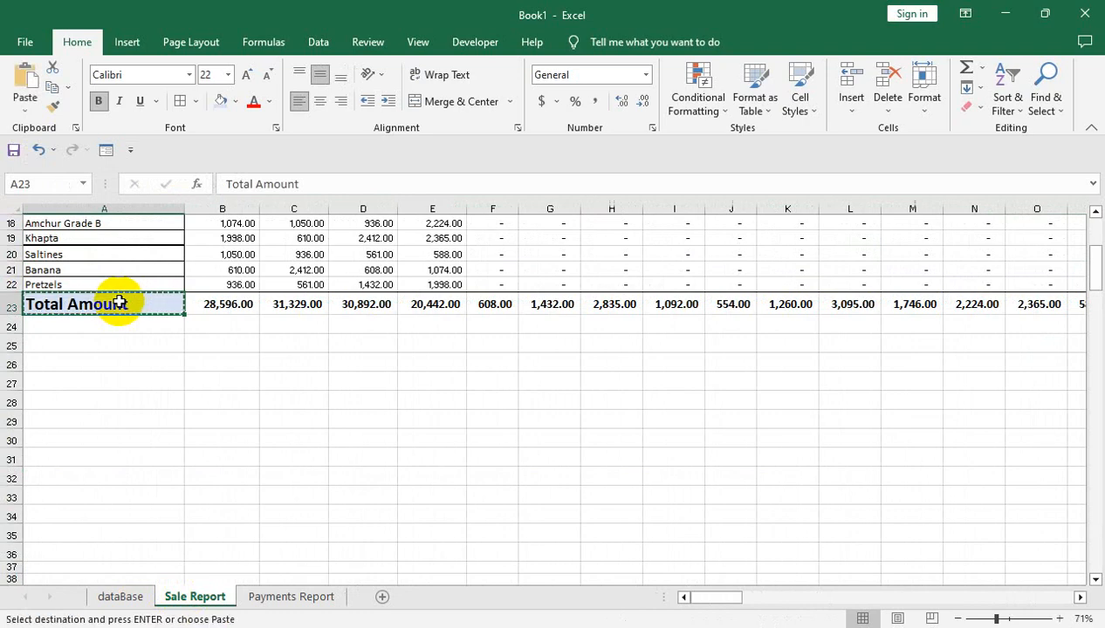
click(260, 595)
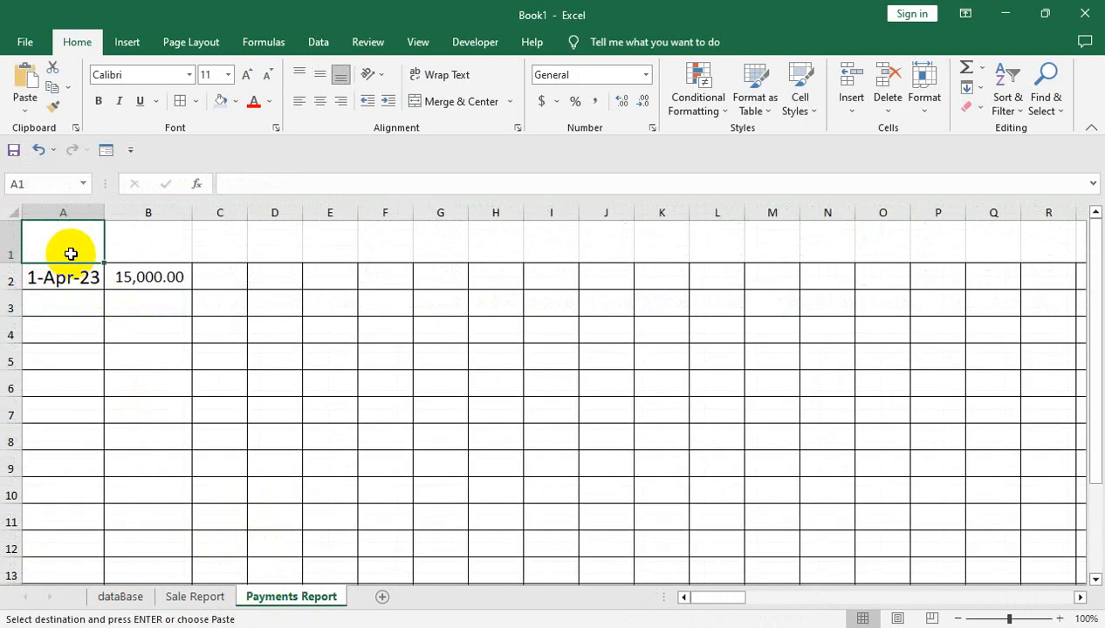
key(ctrl+v)
double_click(106, 213)
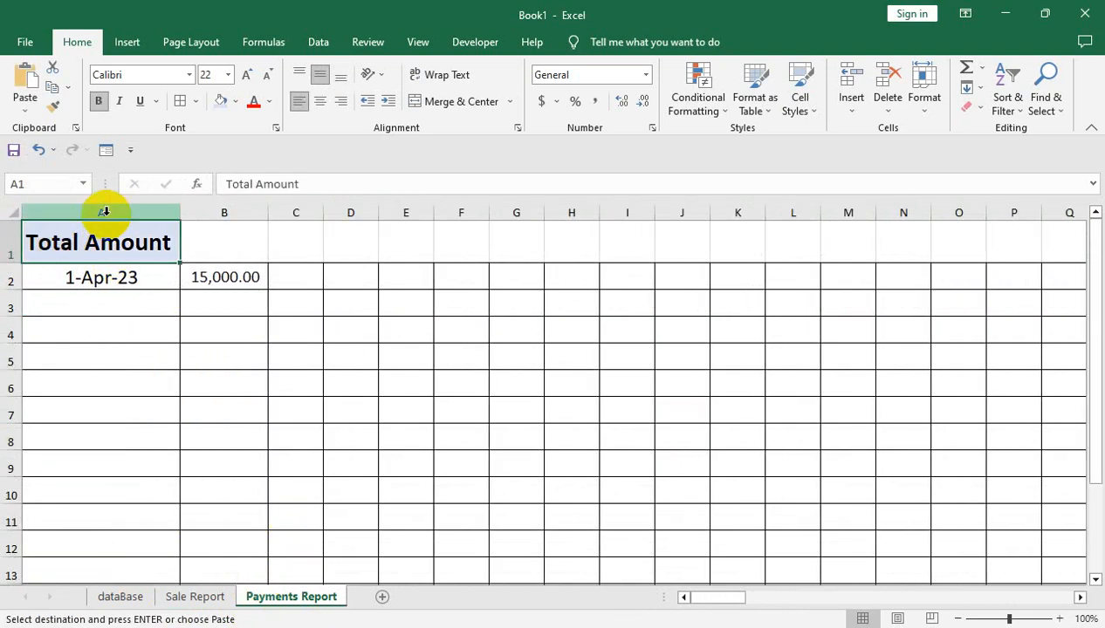
click(140, 278)
click(217, 250)
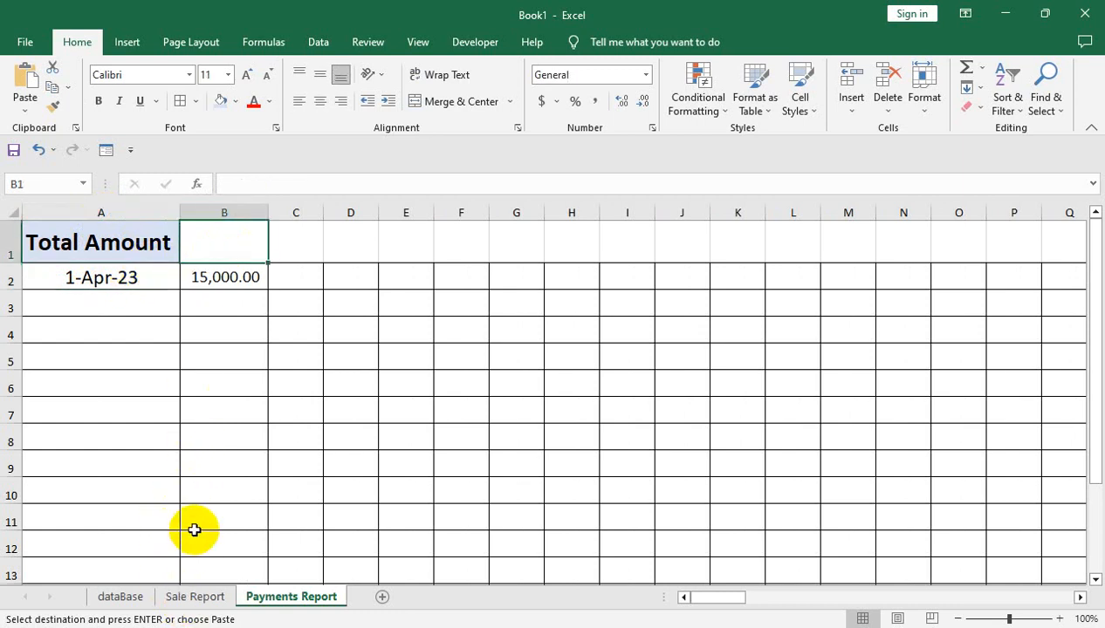
Insert a blank row above the Total Amount row on Payments Report and set its height to about 31.50
right_click(13, 242)
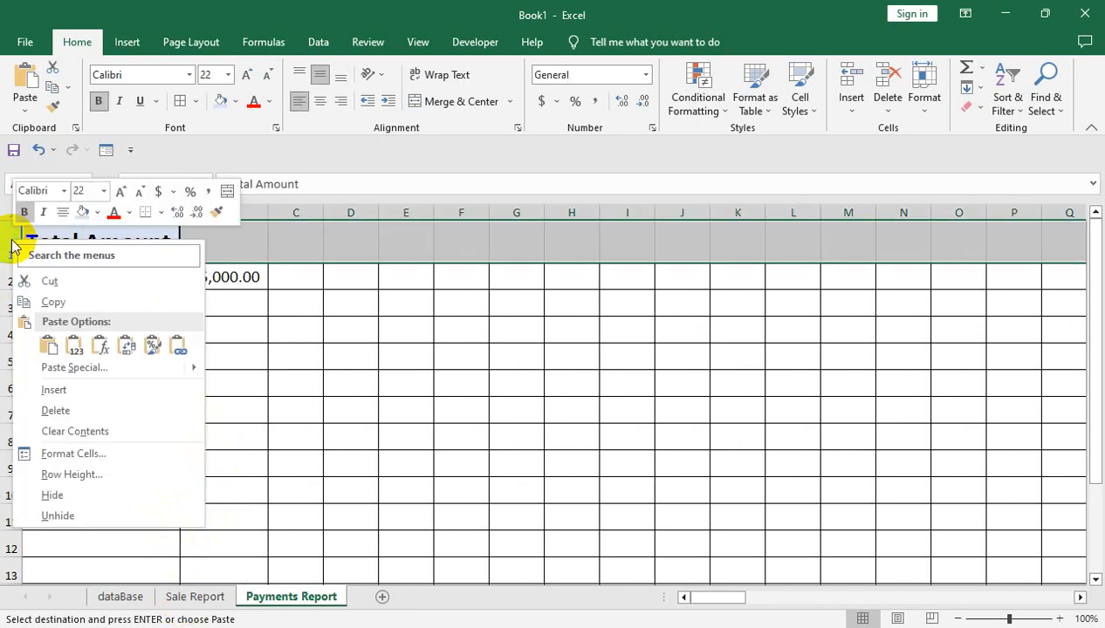
click(90, 397)
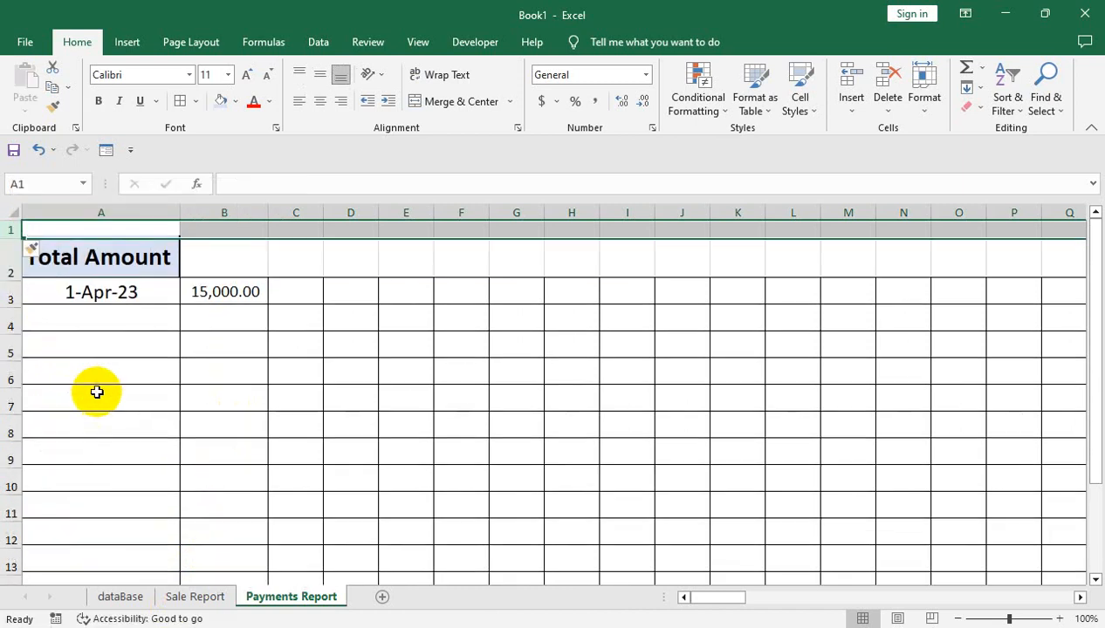
drag(13, 240, 12, 257)
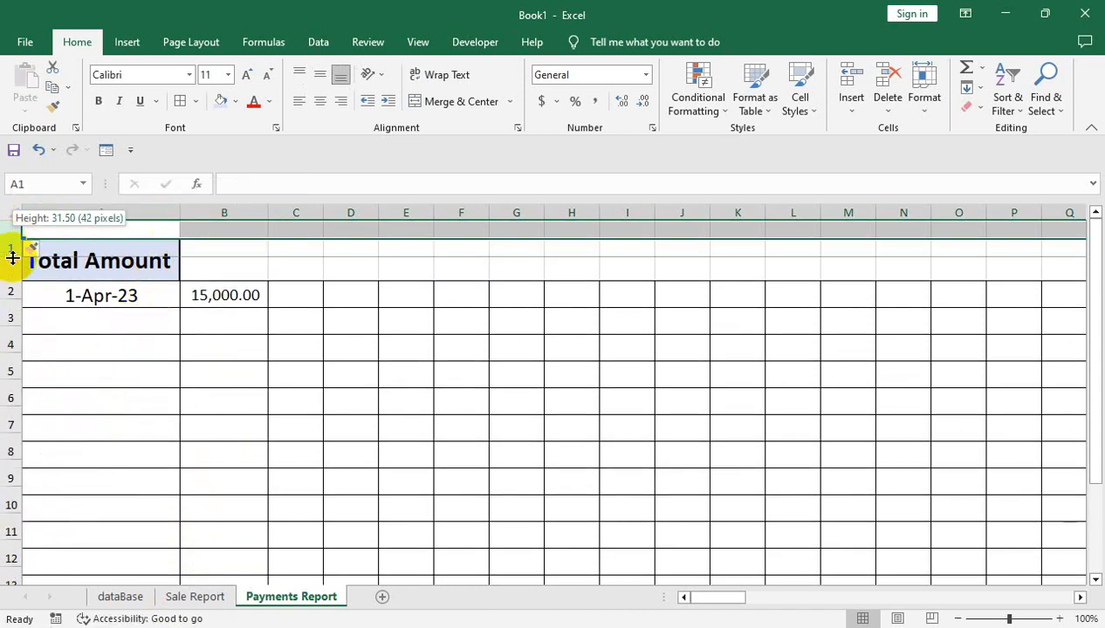
click(106, 255)
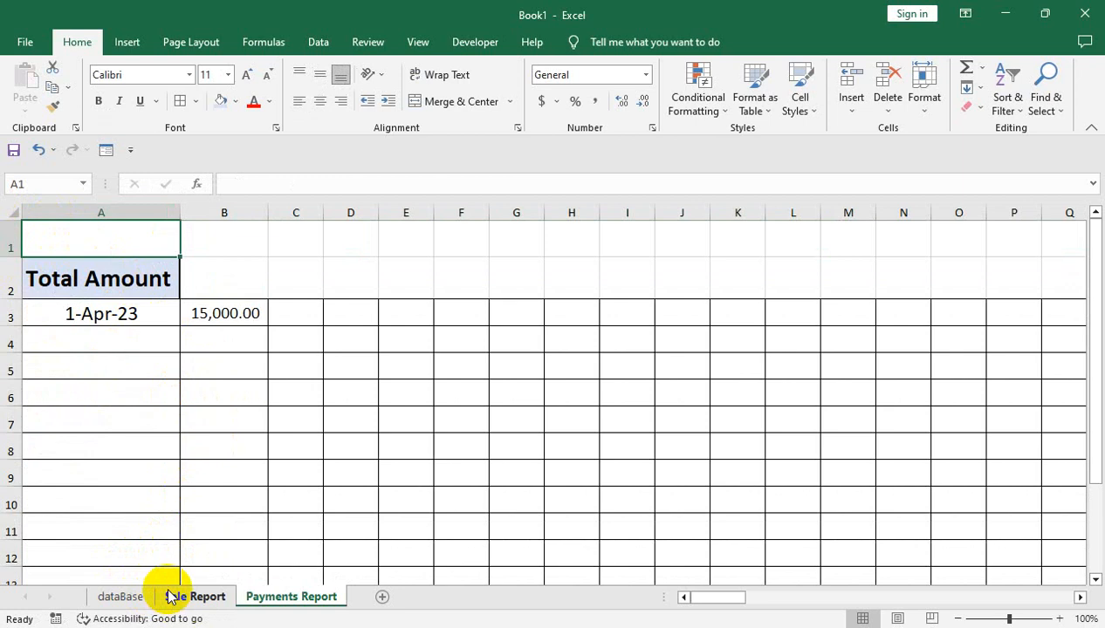
Switch to the Sale Report sheet and go to the Distributor Code heading in B1
click(222, 602)
click(96, 259)
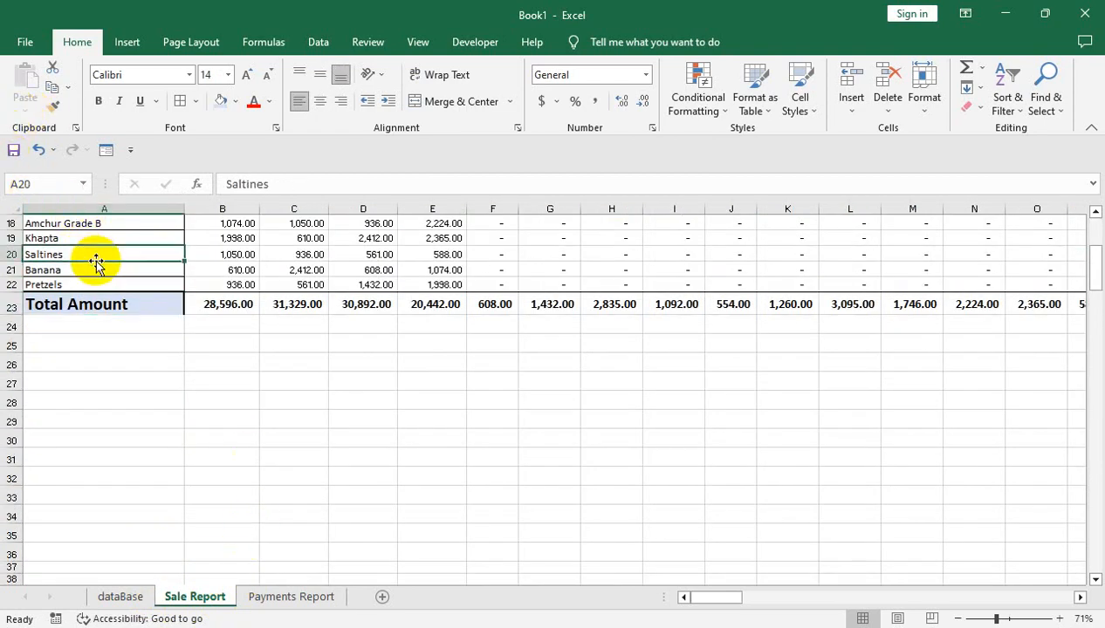
key(ctrl+Home)
key(Right)
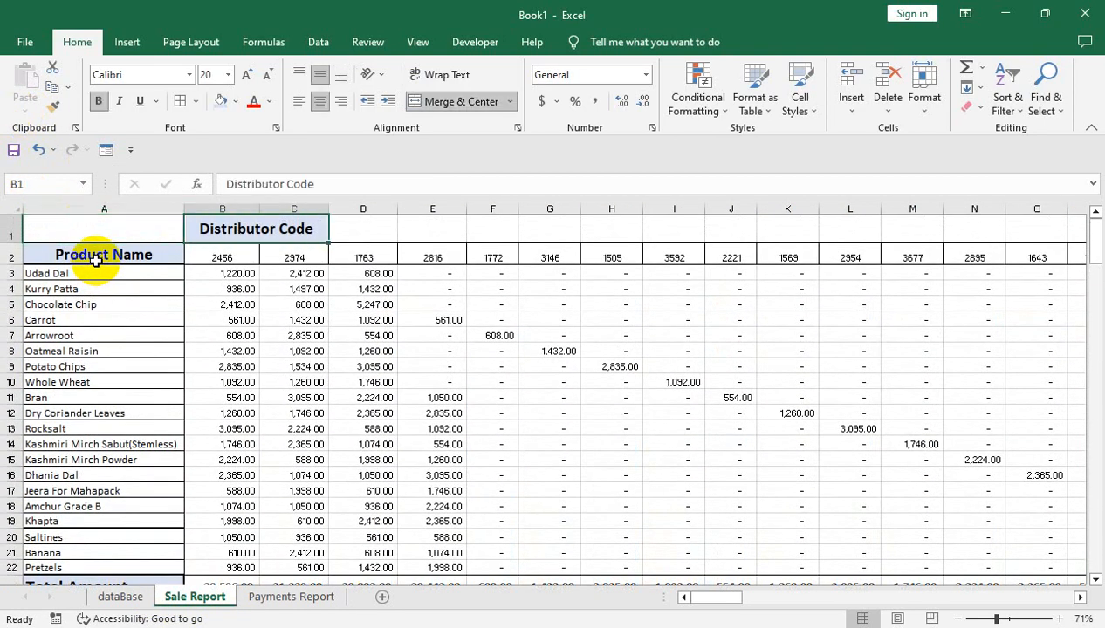
key(ctrl+Down)
key(ctrl+Up)
key(shift+Down)
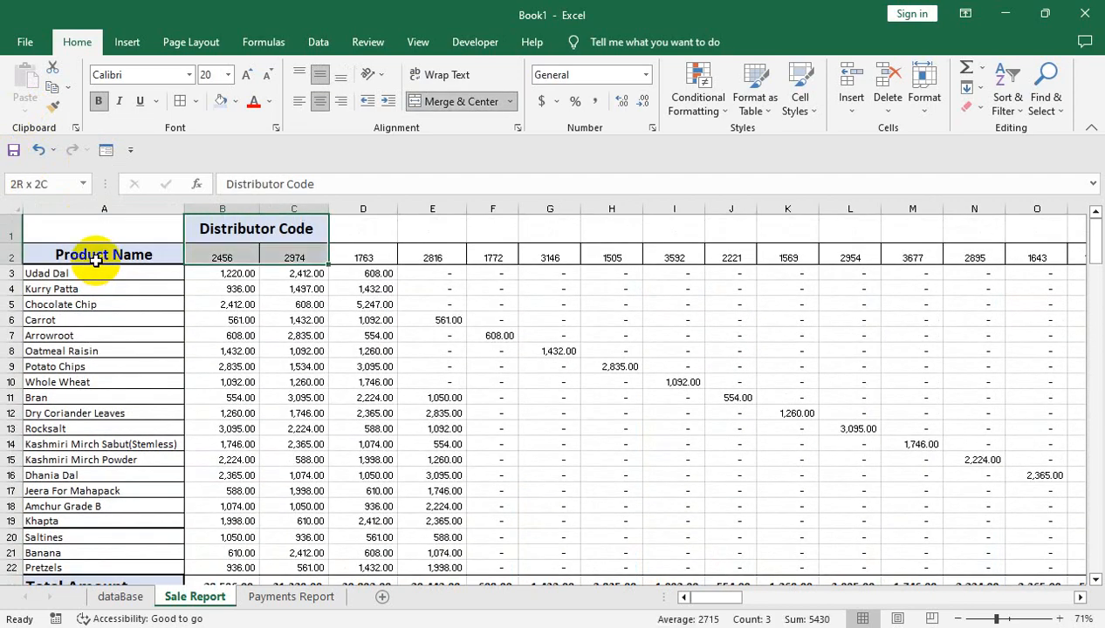
key(ctrl+shift+Right)
key(ctrl+shift+Left)
key(ctrl+shift+Left)
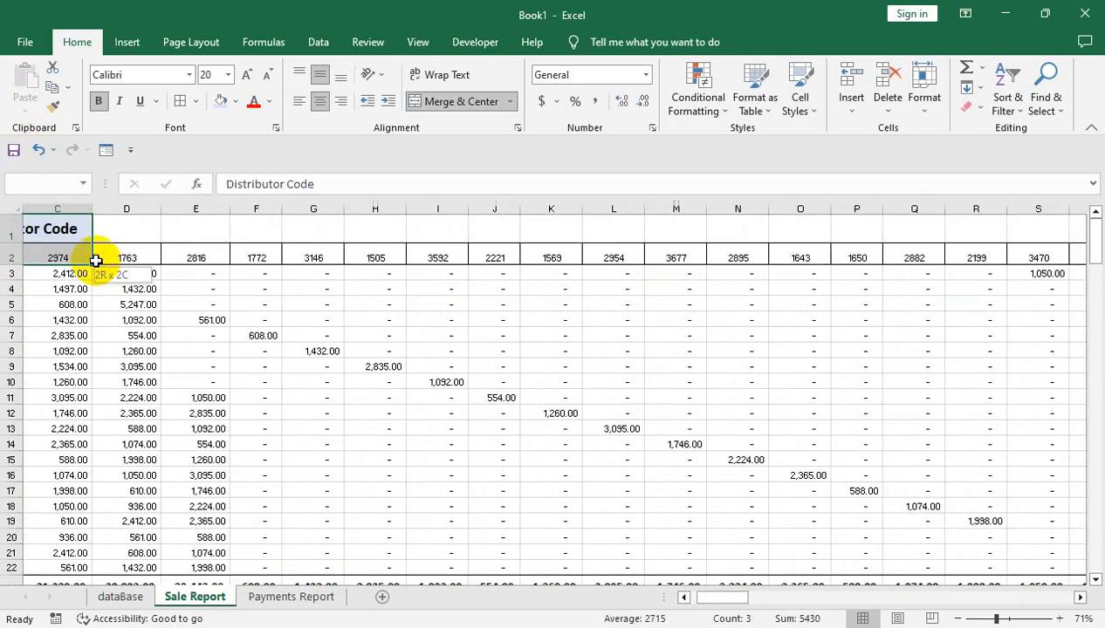
key(shift+Right)
key(ctrl+Home)
key(Right)
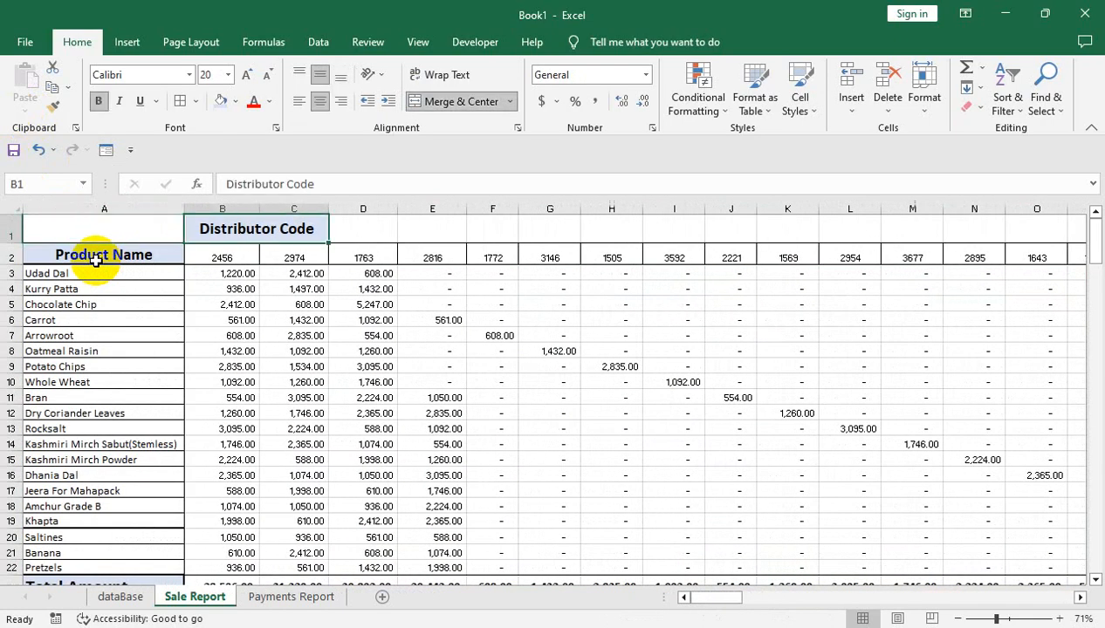
Copy the Distributor Code heading and all distributor codes, B1:EA2, from Sale Report into B1 of Payments Report
key(Down)
key(ctrl+Right)
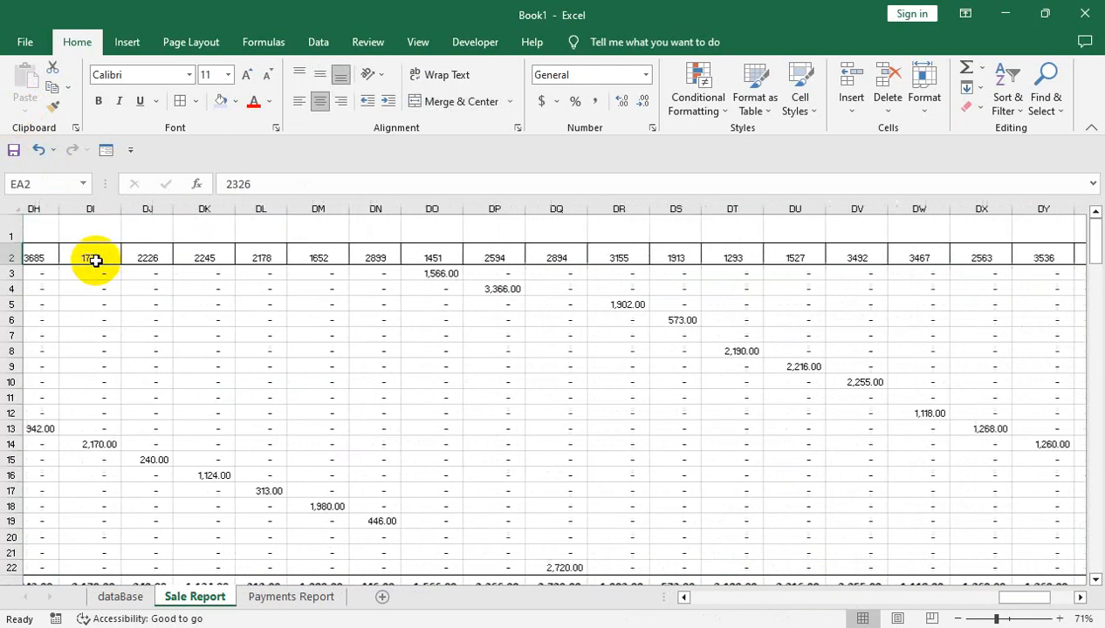
key(ctrl+Left)
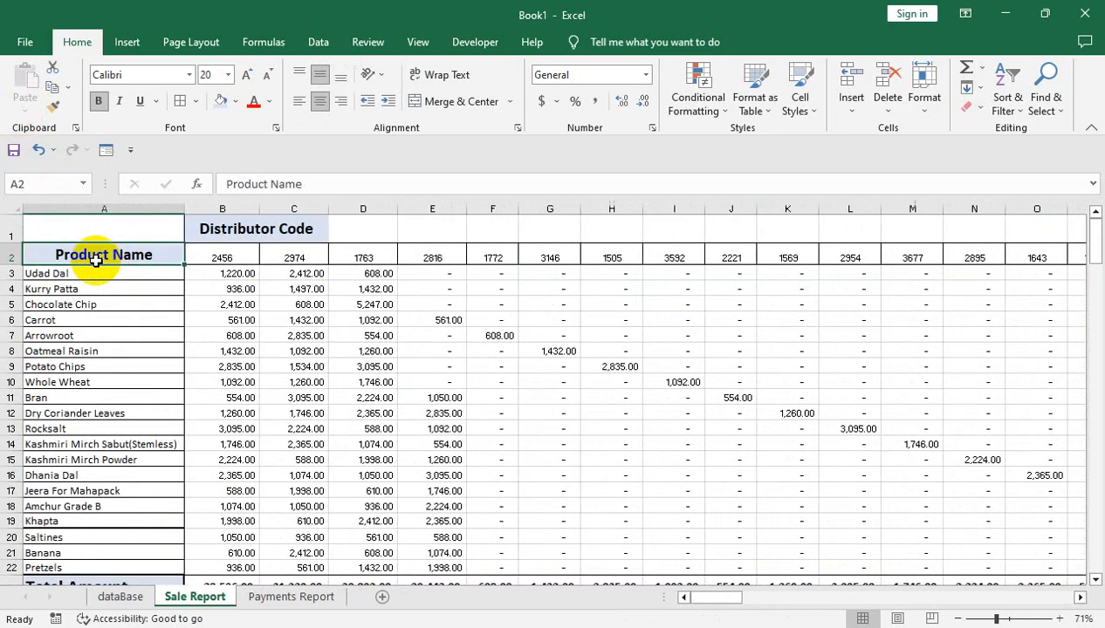
key(Right)
key(ctrl+shift+Right)
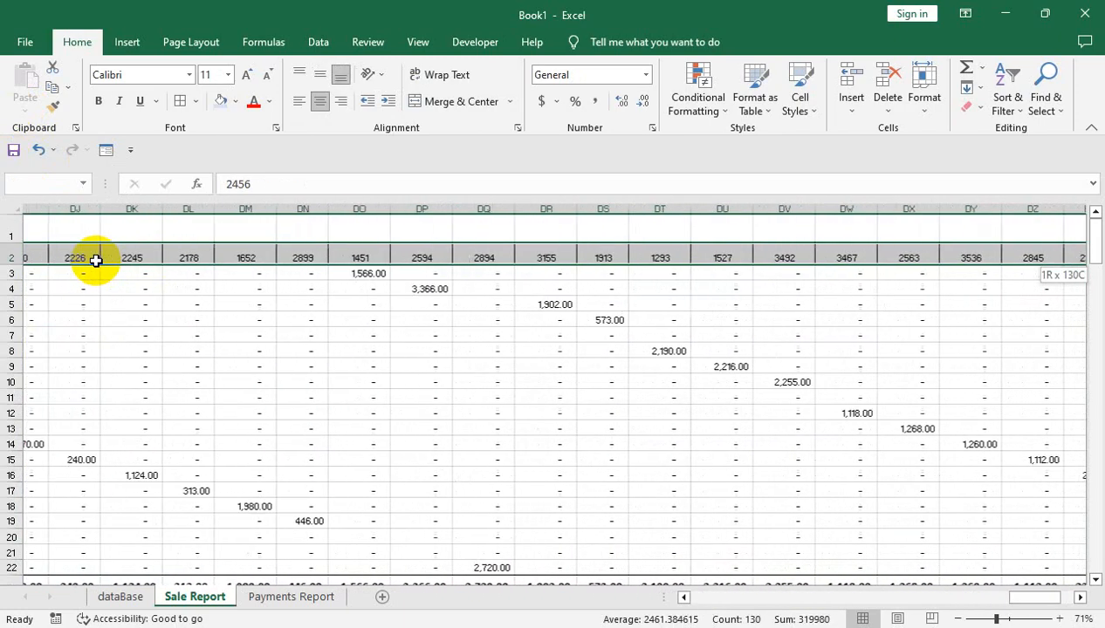
key(shift+Up)
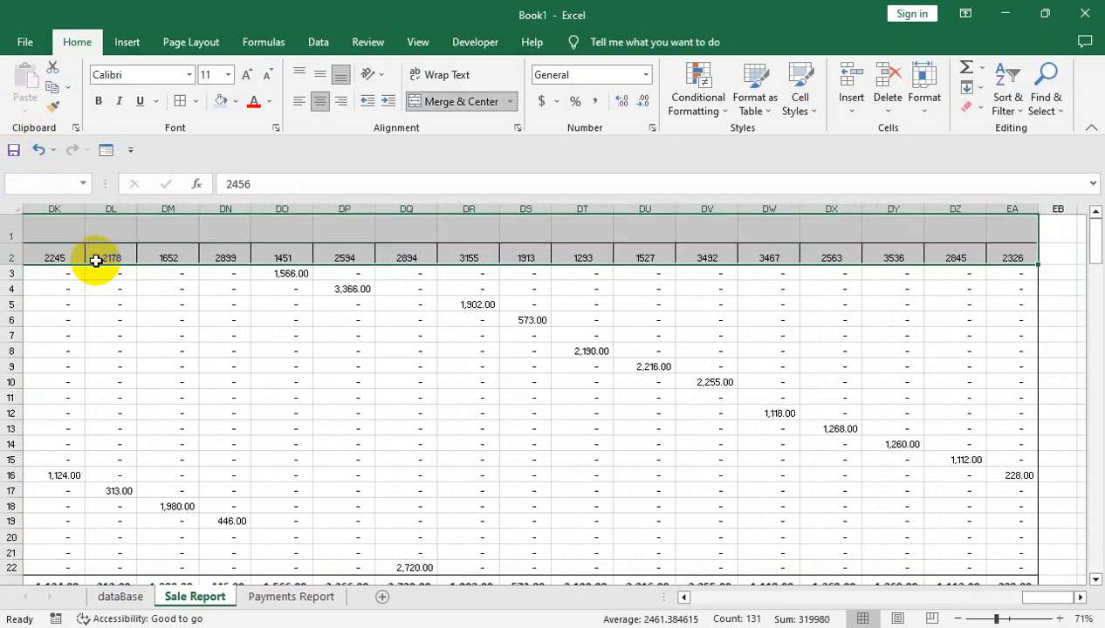
key(ctrl+c)
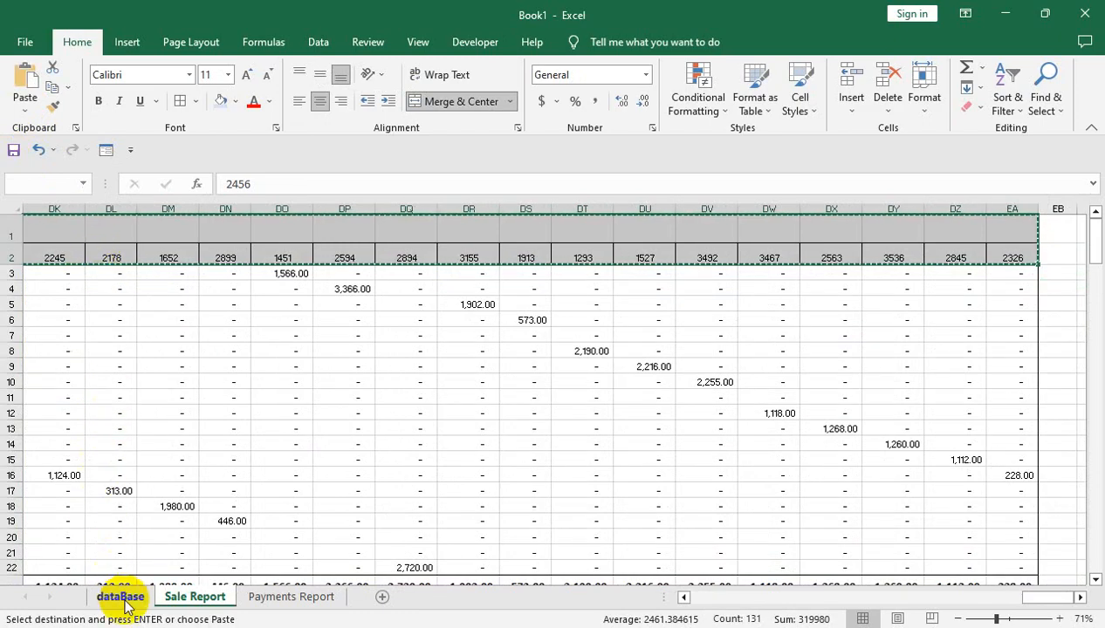
click(258, 596)
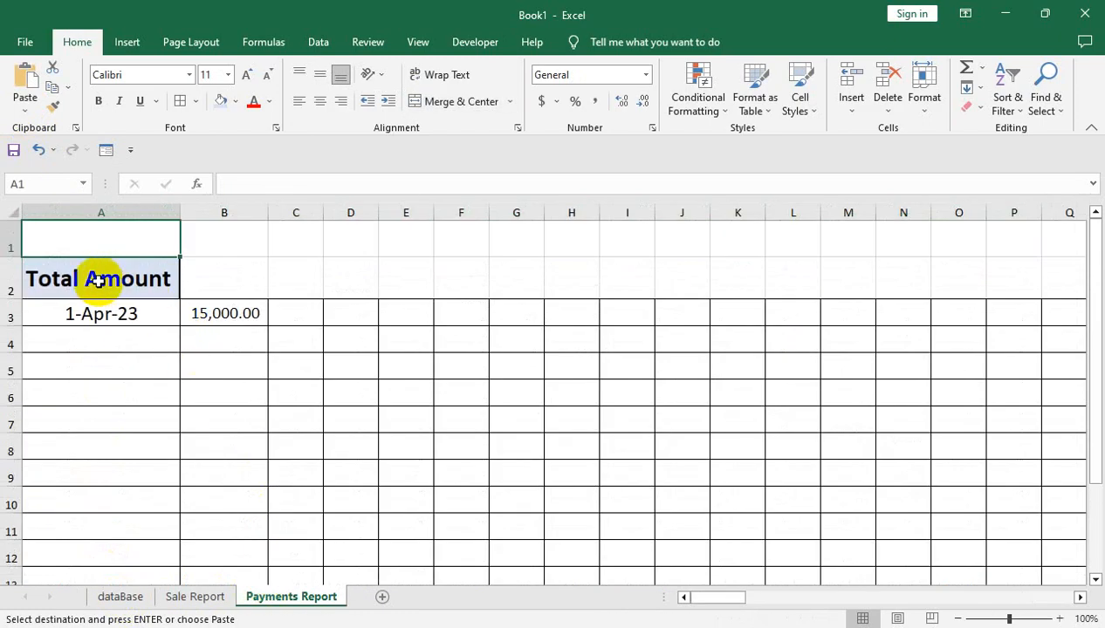
click(224, 243)
key(ctrl+v)
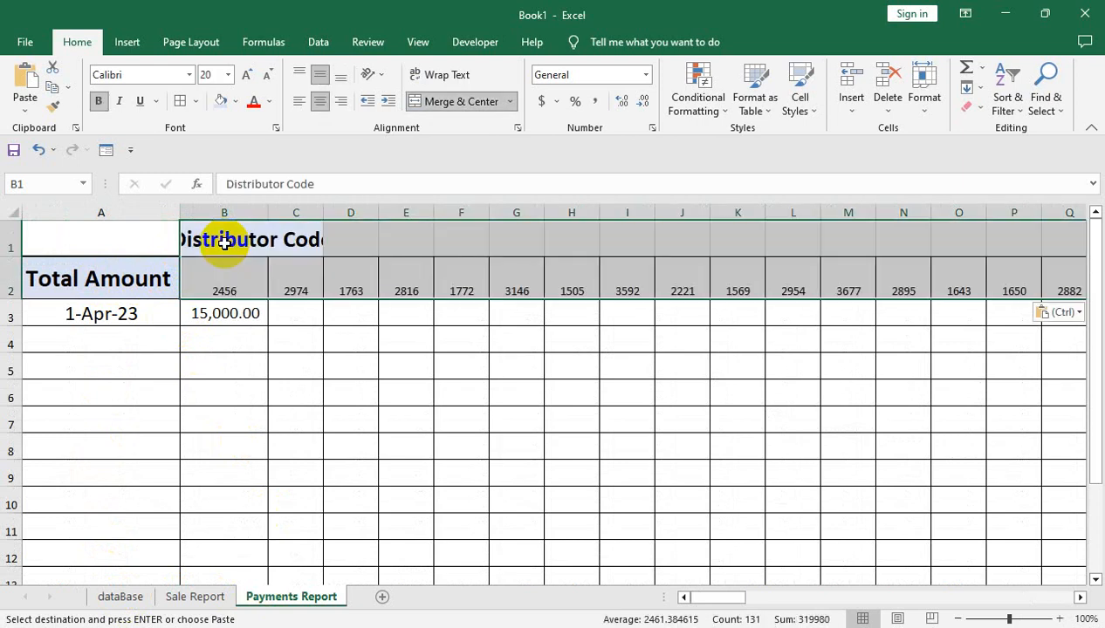
Merge and center the Distributor Code heading across B1:D1
double_click(322, 212)
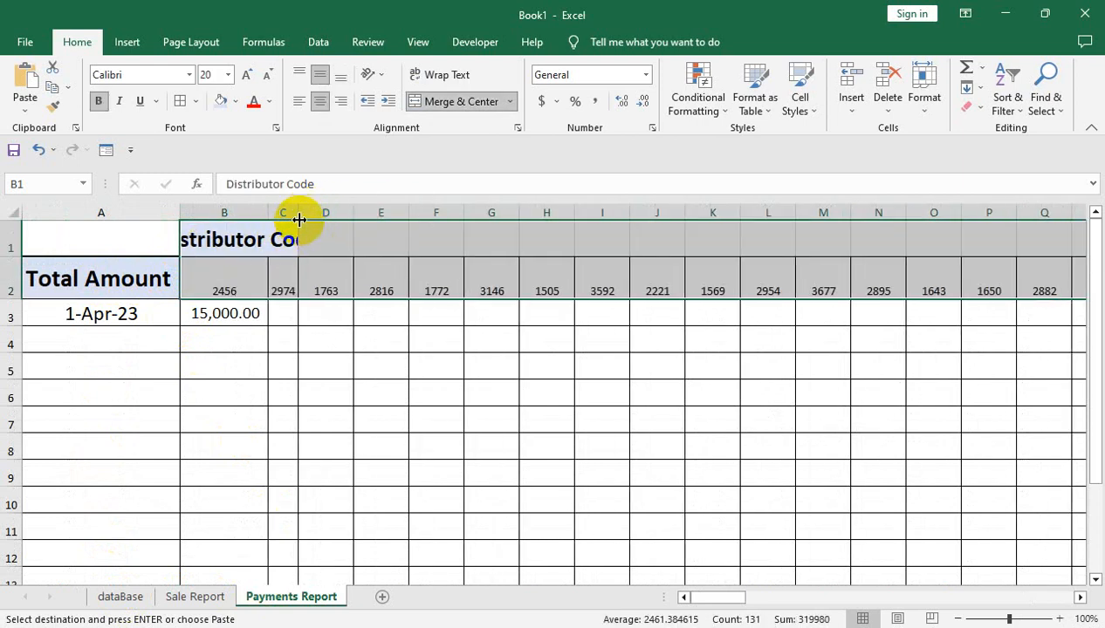
key(ctrl+z)
drag(302, 239, 333, 239)
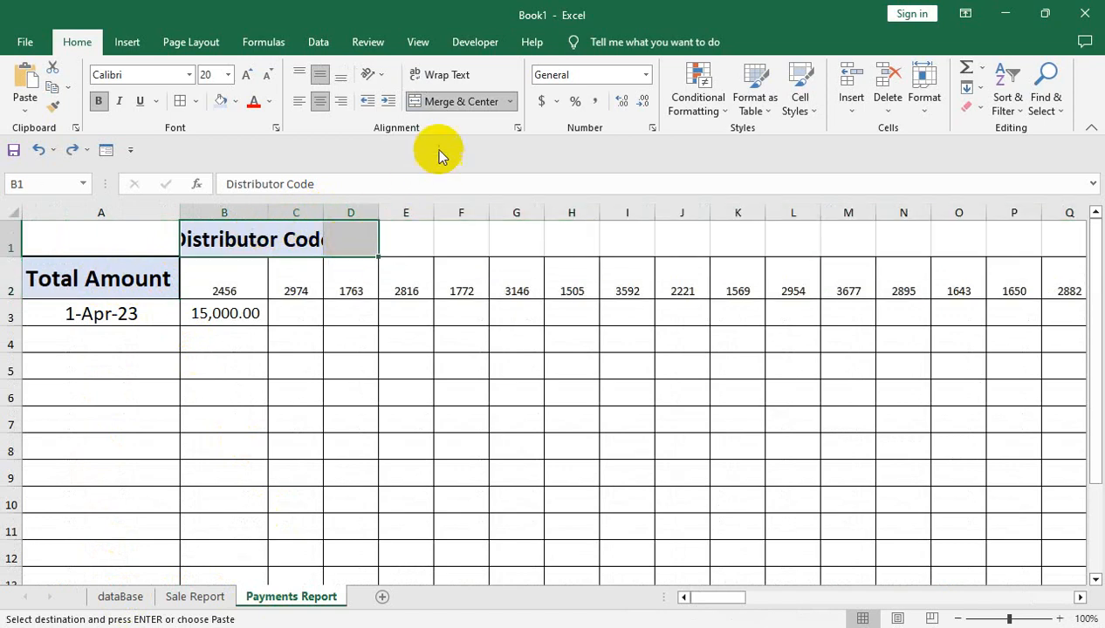
click(452, 103)
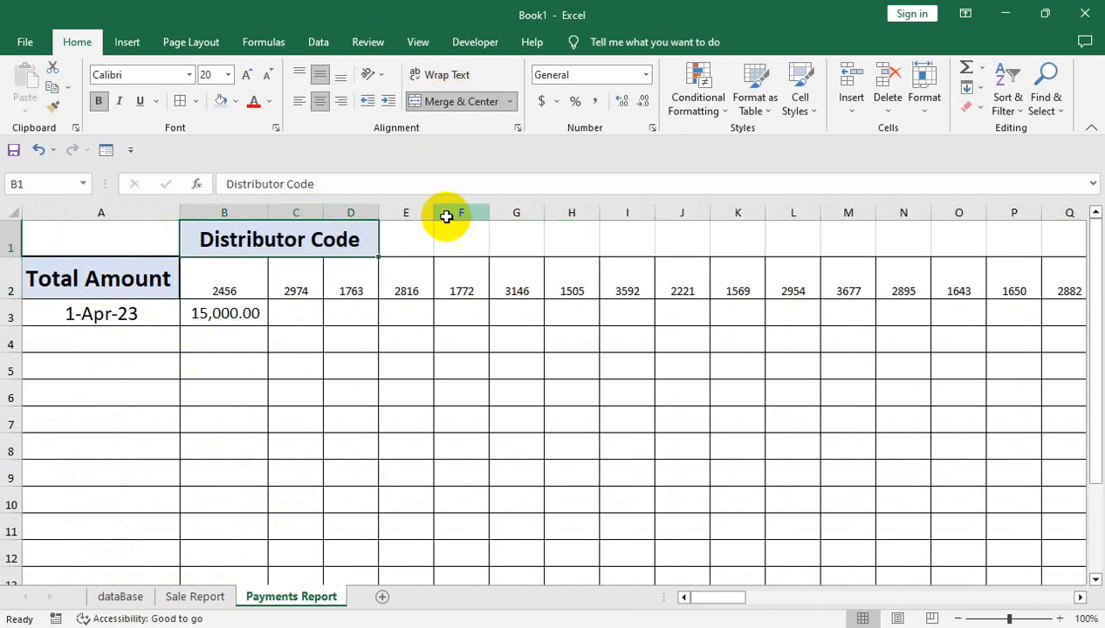
Middle-align the distributor codes in row 2, make them bold and set their font size to 12
click(225, 271)
key(ctrl+shift+Right)
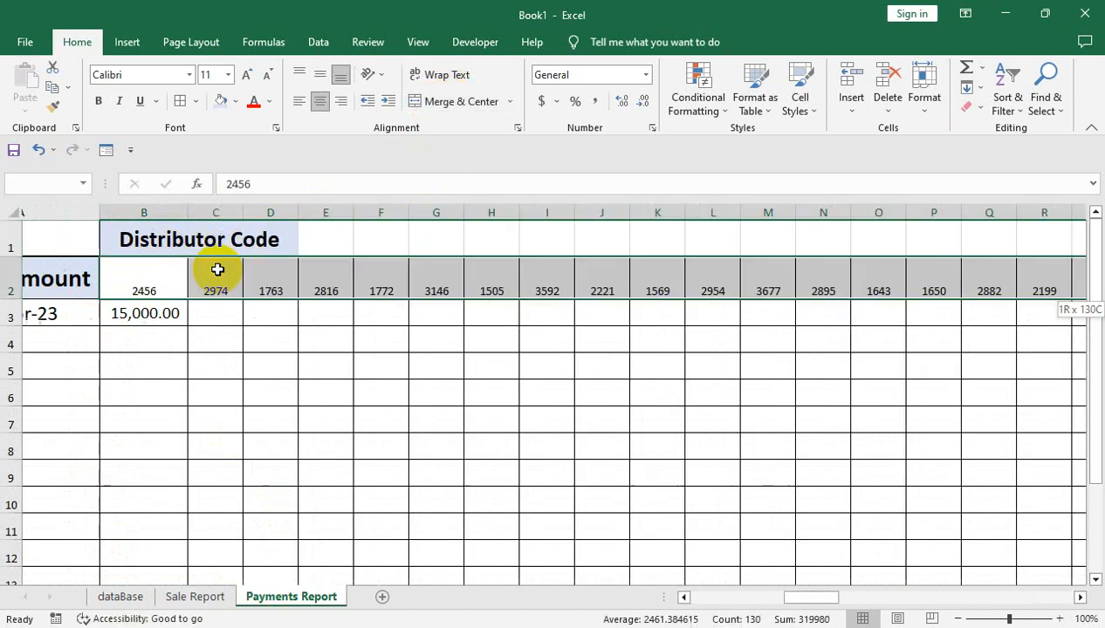
click(321, 77)
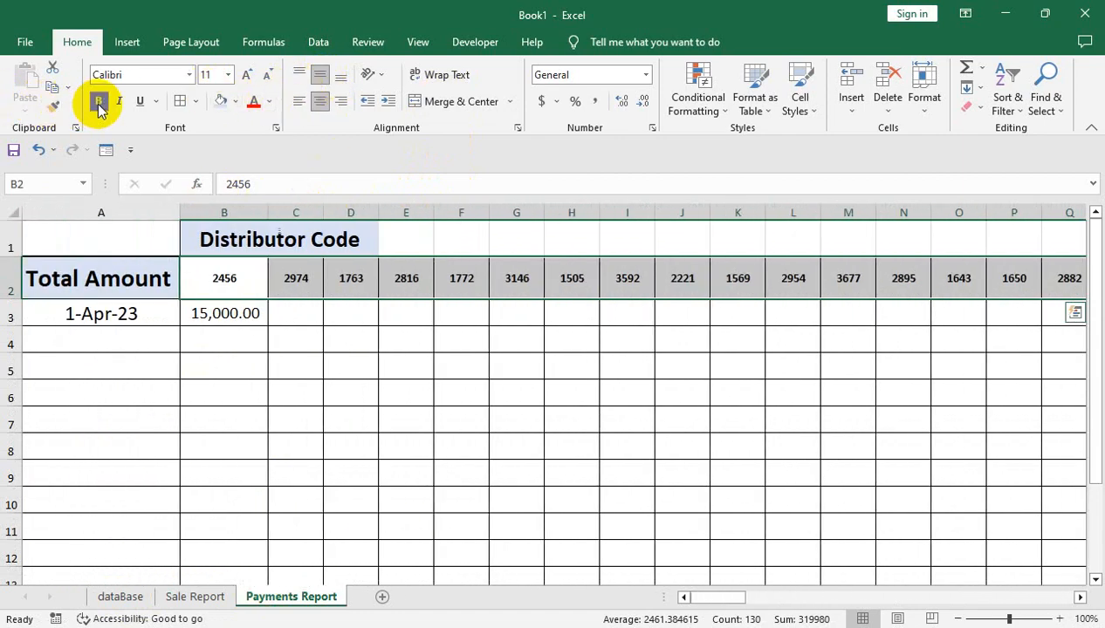
click(247, 75)
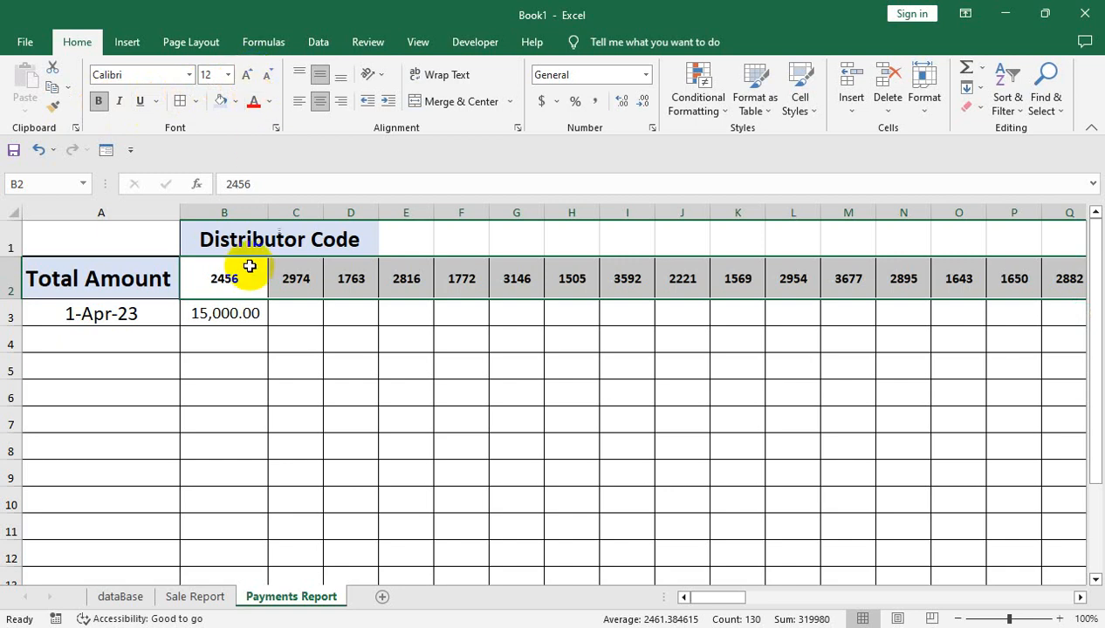
Move the 1-Apr-23 date and its payment down to A4:B4, and move the Total Amount label to A3
click(214, 316)
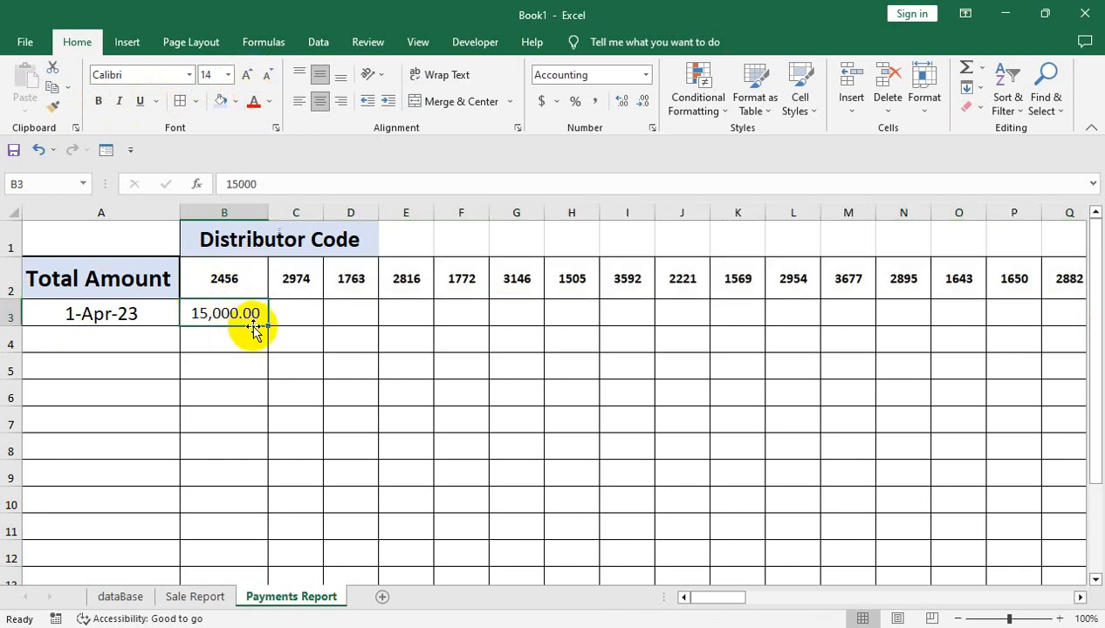
drag(105, 312, 190, 309)
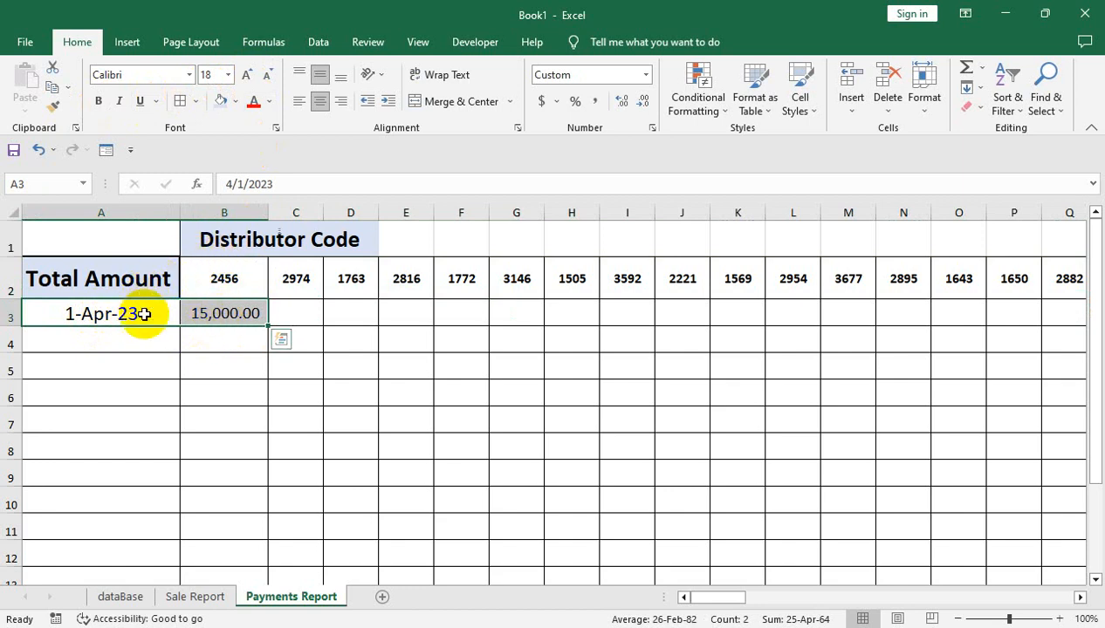
drag(218, 326, 215, 349)
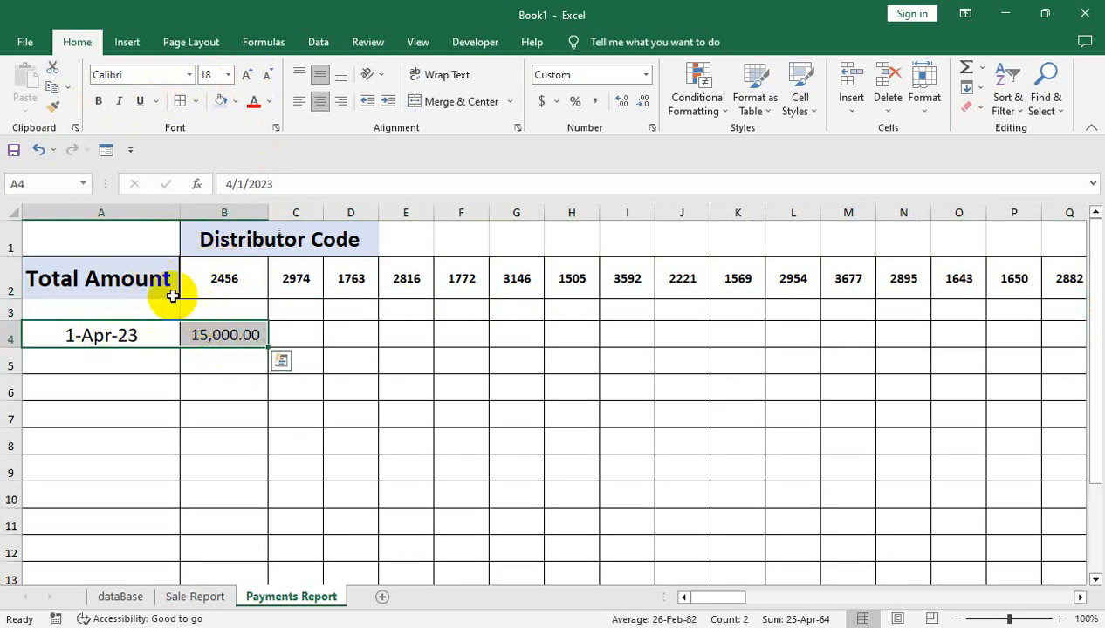
click(150, 290)
drag(150, 299, 151, 316)
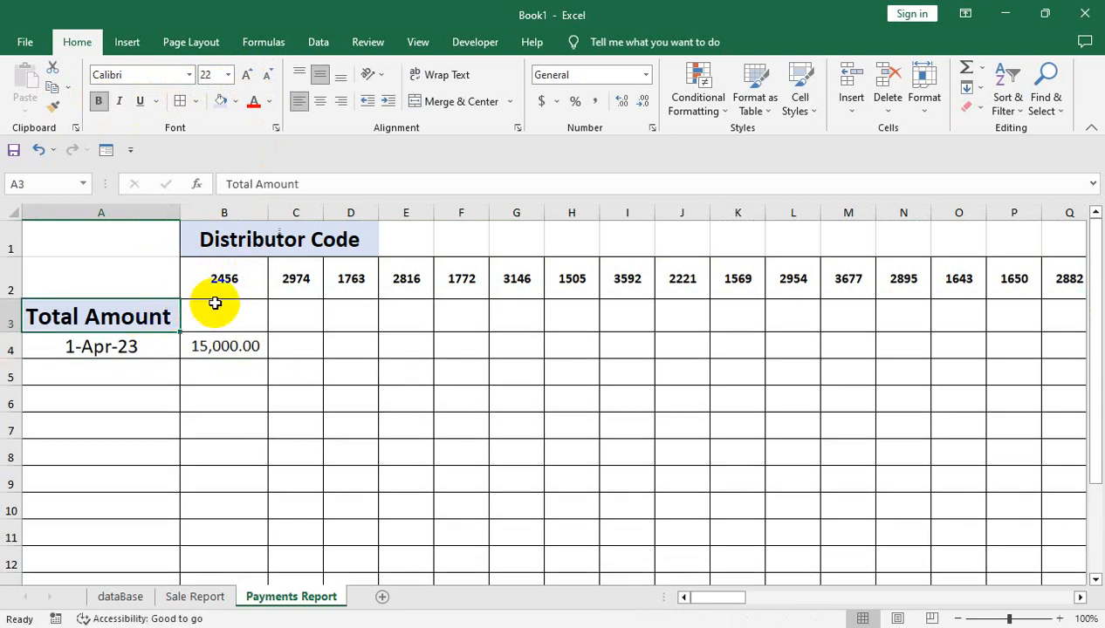
Unmerge the Distributor Code heading and move it to A2, beside the distributor codes
click(218, 251)
click(441, 101)
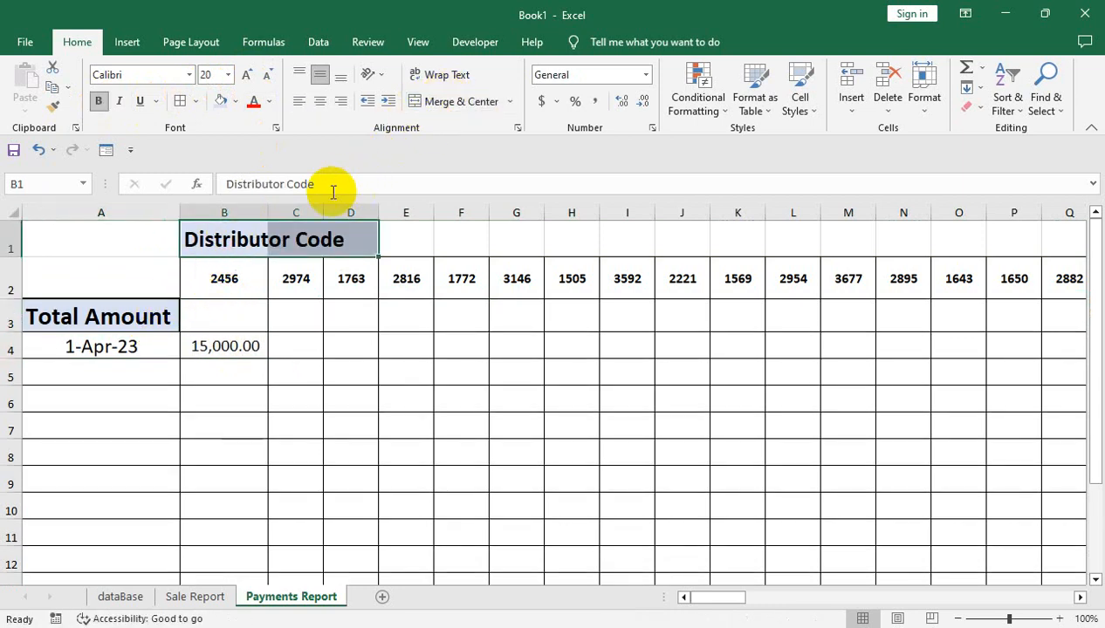
drag(224, 264, 135, 273)
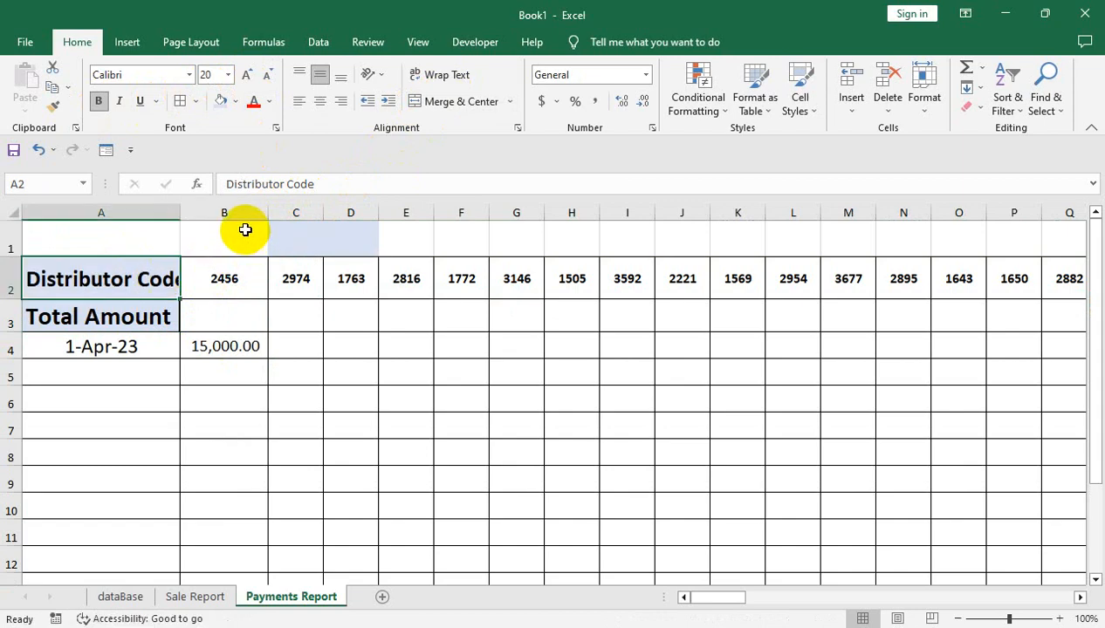
Delete the empty first row of Payments Report and auto-fit column A to the Distributor Code label
click(5, 241)
right_click(3, 242)
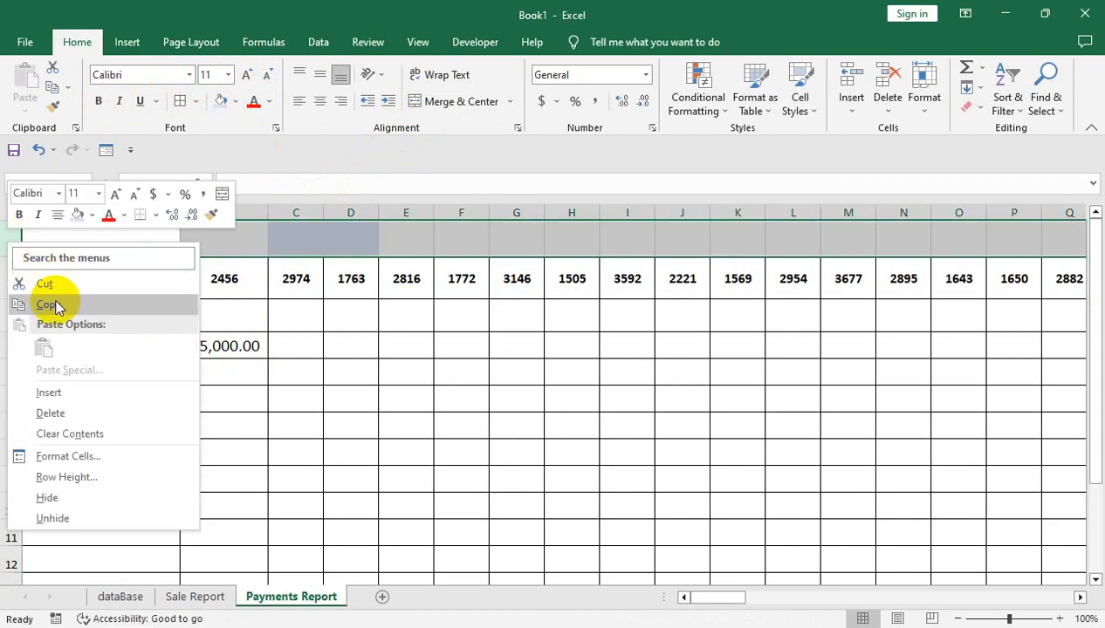
click(54, 413)
click(203, 272)
double_click(180, 210)
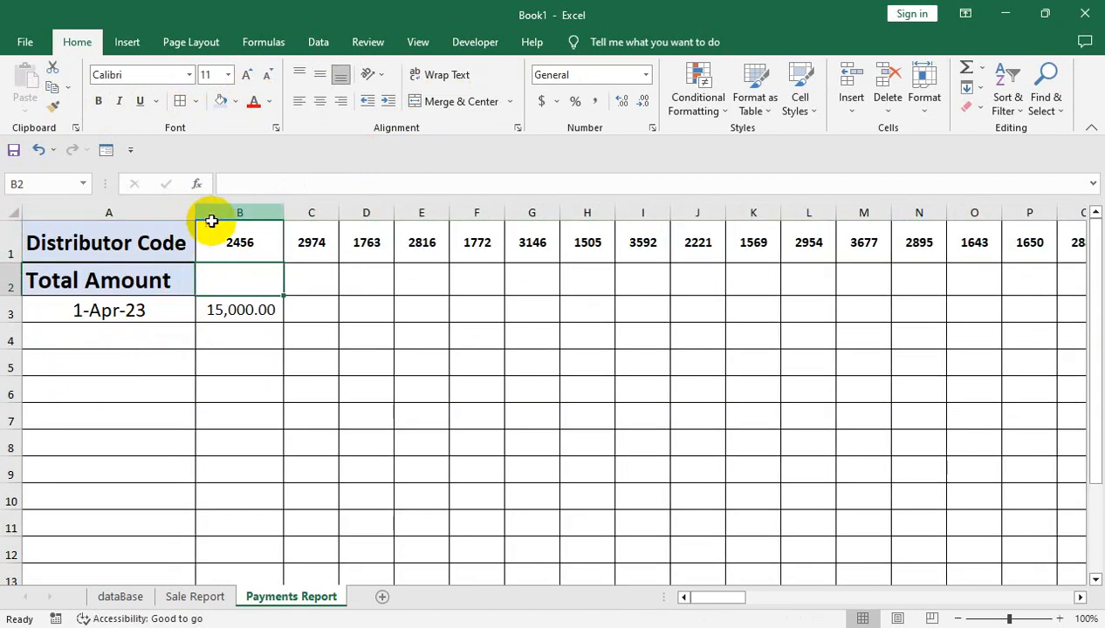
Center the contents of column A horizontally on Payments Report
click(130, 284)
click(101, 308)
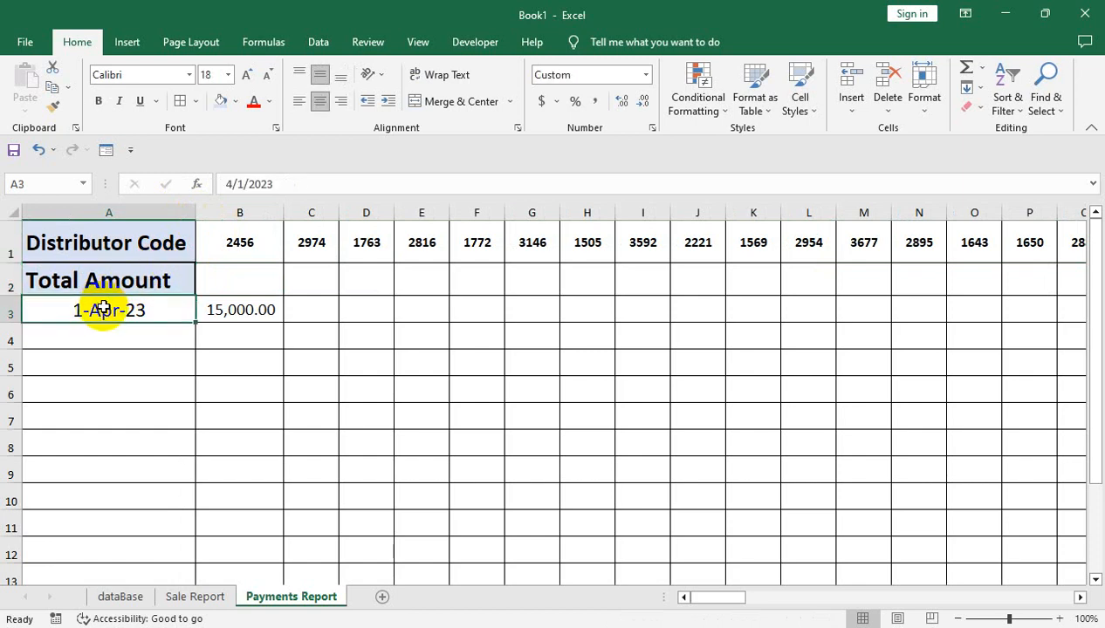
click(123, 213)
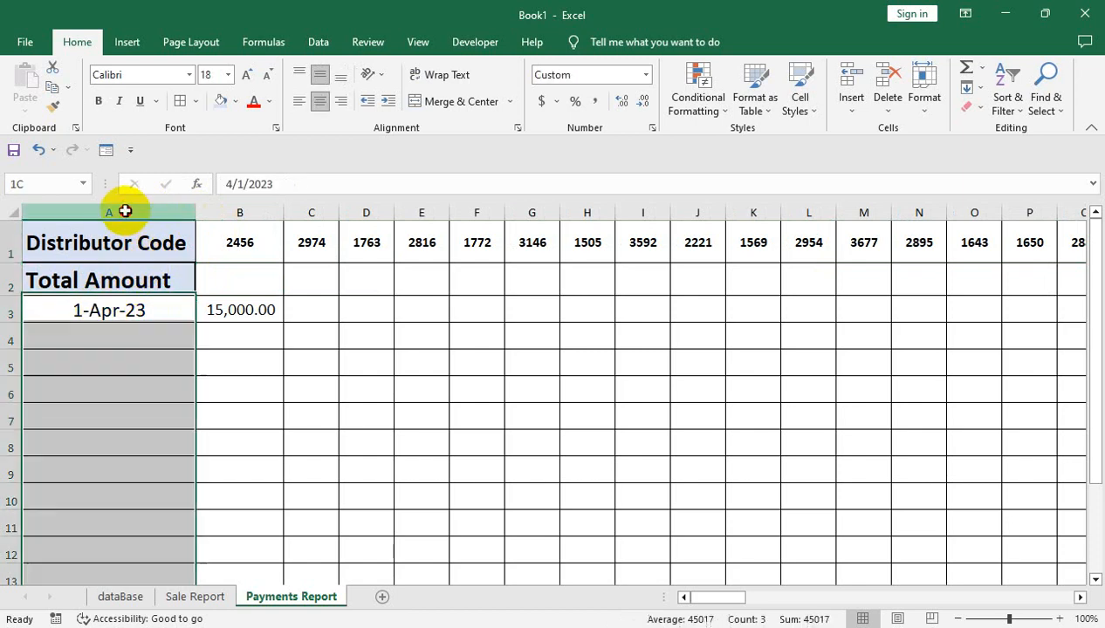
click(320, 102)
click(320, 101)
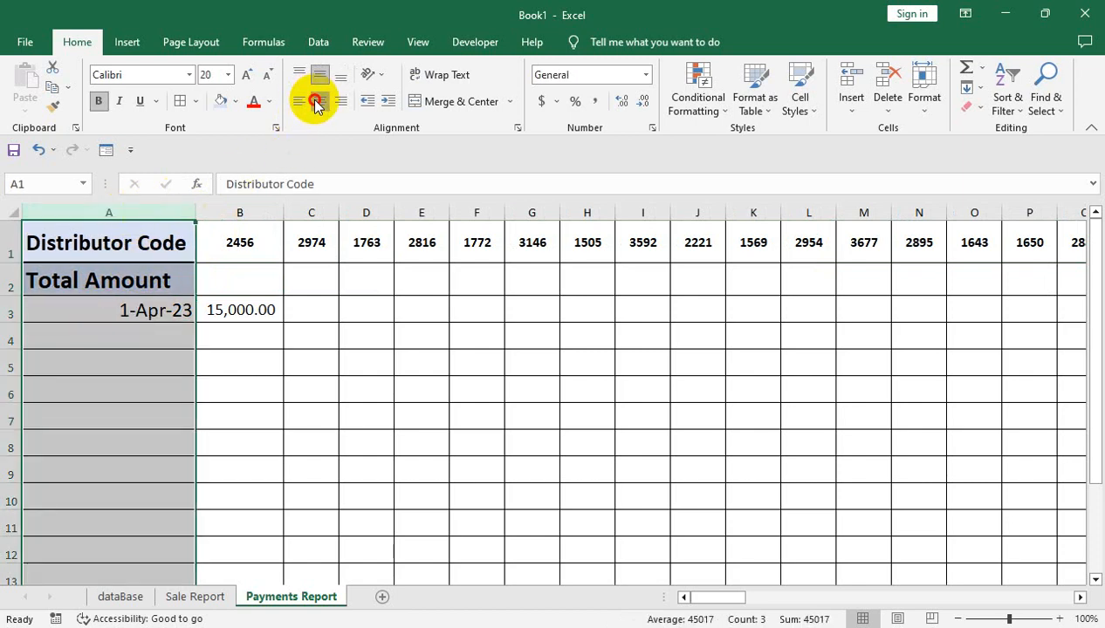
click(315, 102)
Link the Total Amount in B2 of Payments Report to cell B23 on the Sale Report sheet
click(247, 307)
click(250, 274)
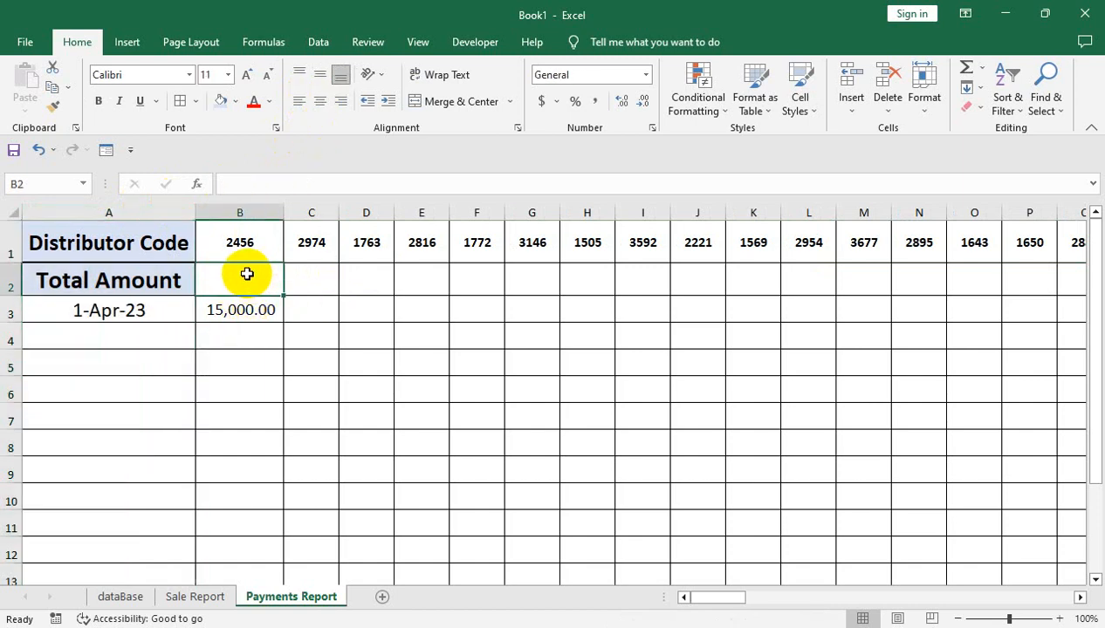
text(=)
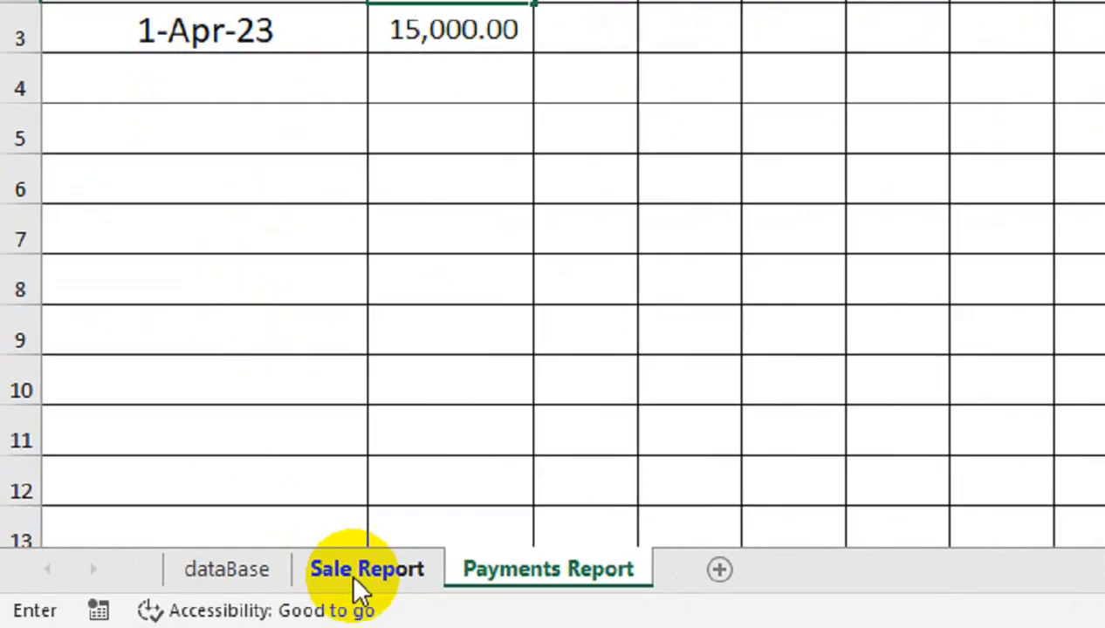
click(190, 595)
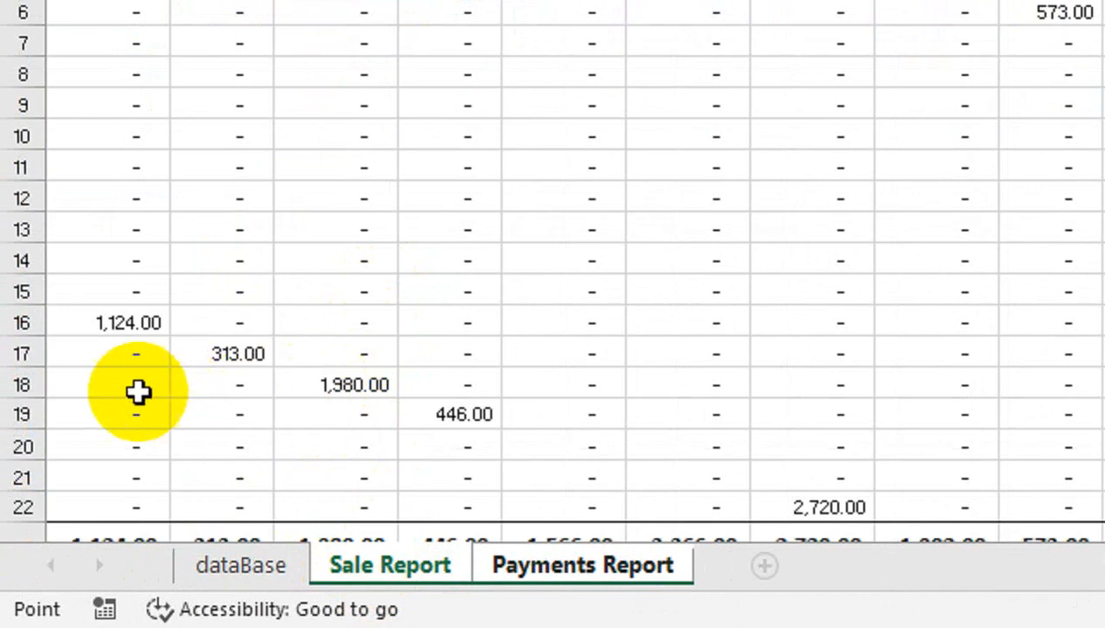
click(108, 392)
key(Down)
key(Down)
key(Down)
key(Down)
key(Down)
key(Down)
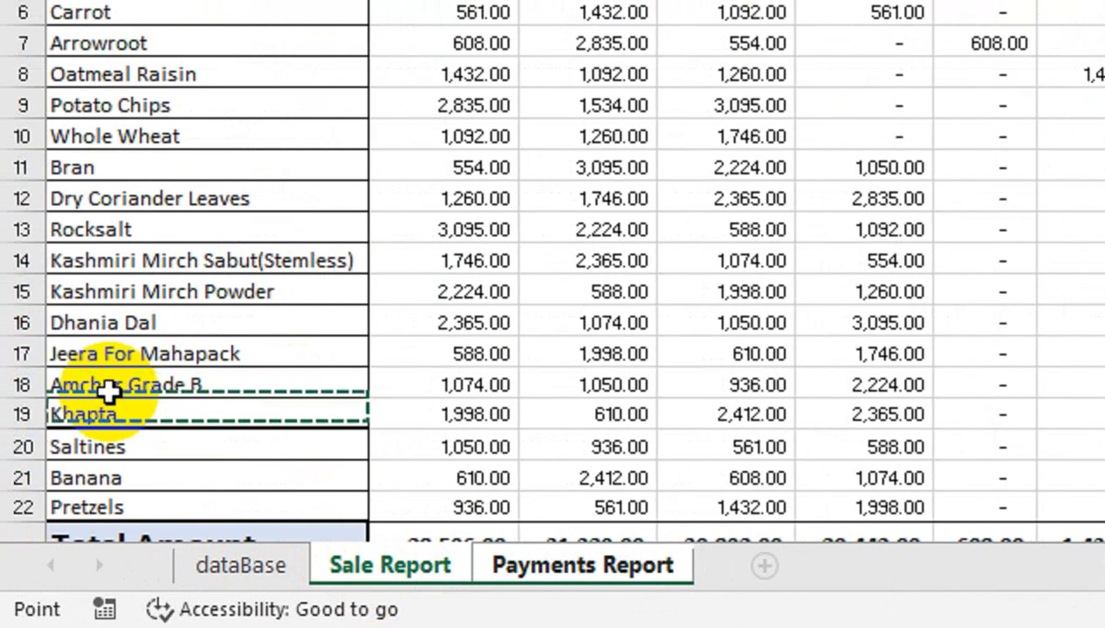
key(Right)
key(Up)
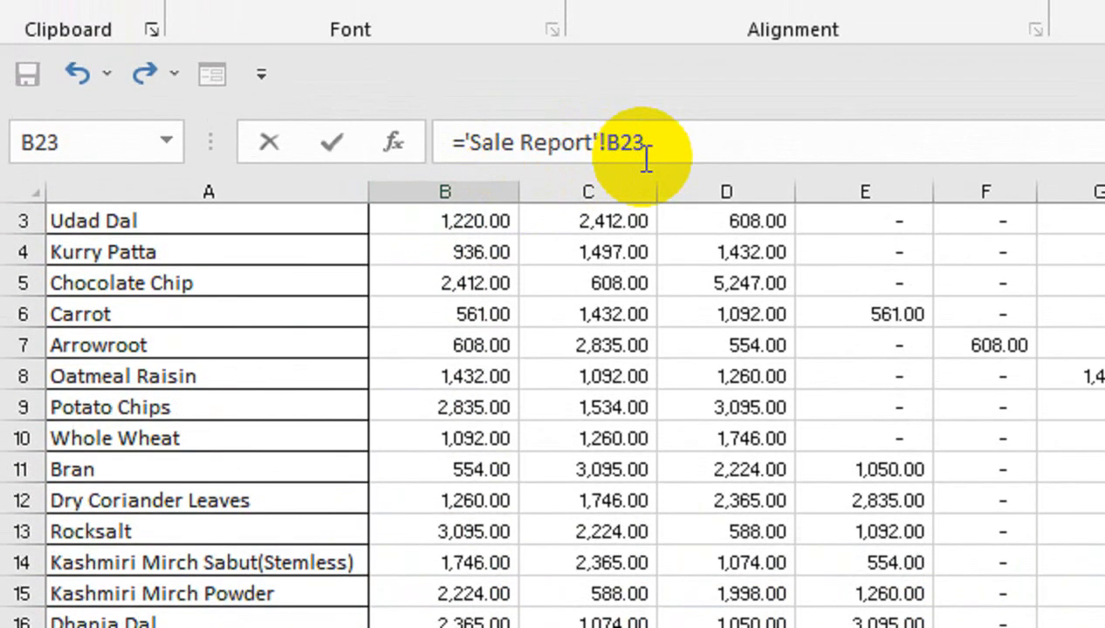
key(Return)
Fill the B2 formula across row 2 to the last distributor code and auto-fit all column widths on Payments Report
click(489, 306)
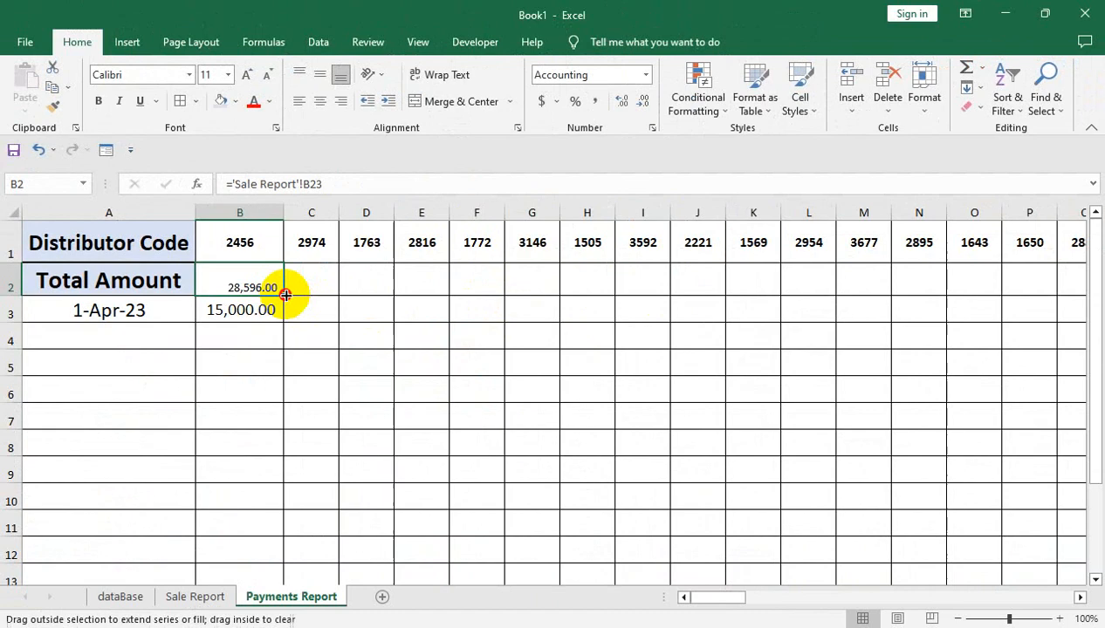
drag(572, 364, 1011, 336)
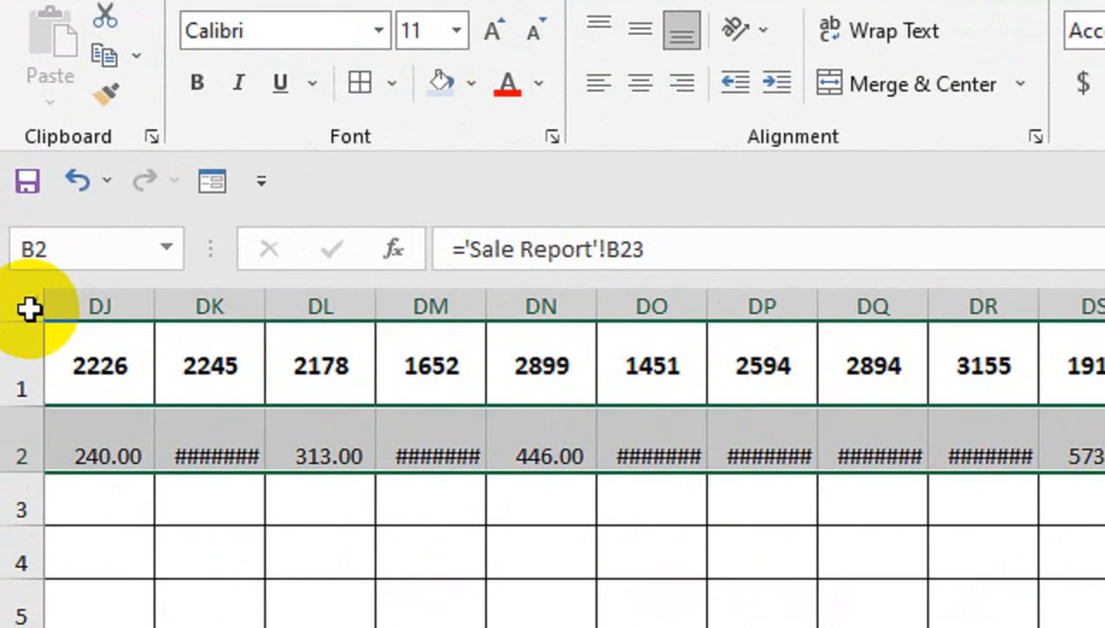
click(30, 308)
double_click(262, 319)
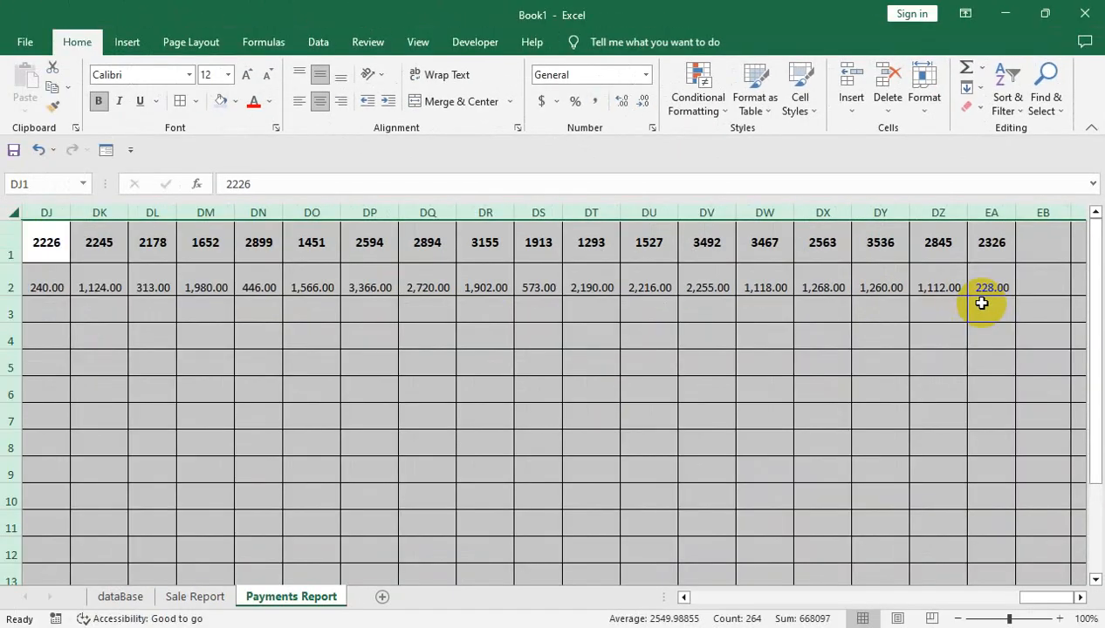
Check the last distributor's code and total amount in column EA on the Sale Report sheet
click(218, 597)
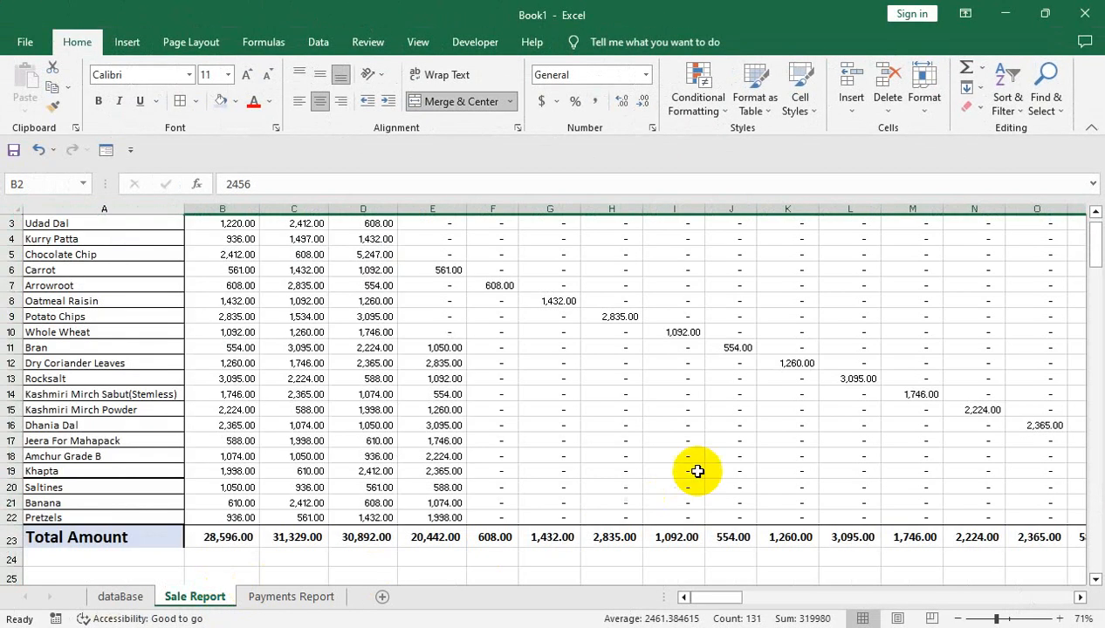
click(821, 439)
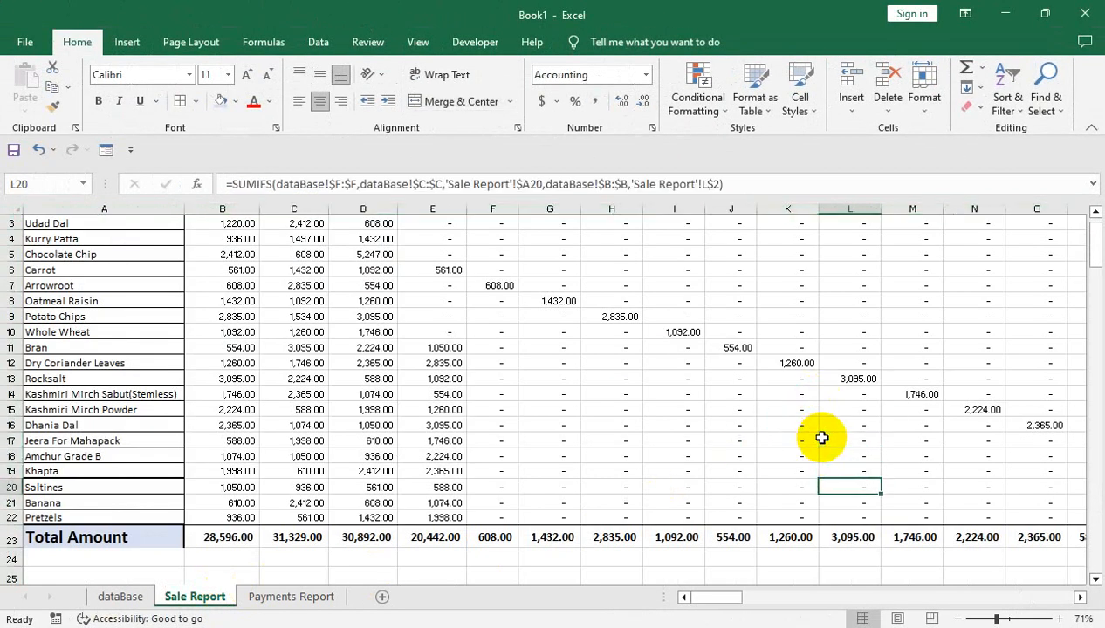
key(ctrl+Down)
key(ctrl+Right)
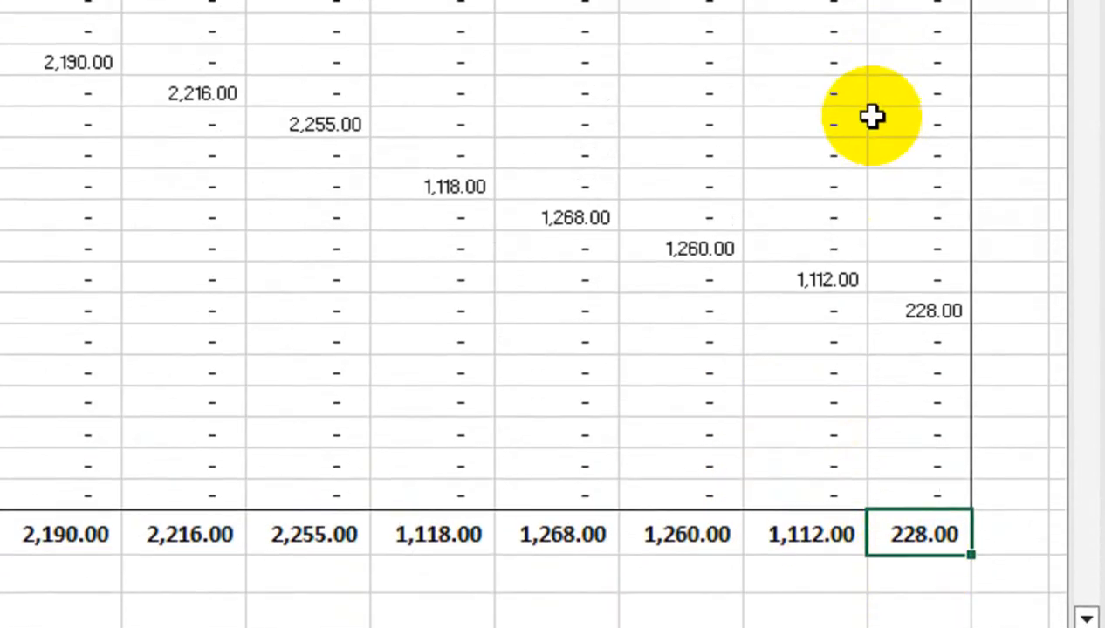
click(876, 9)
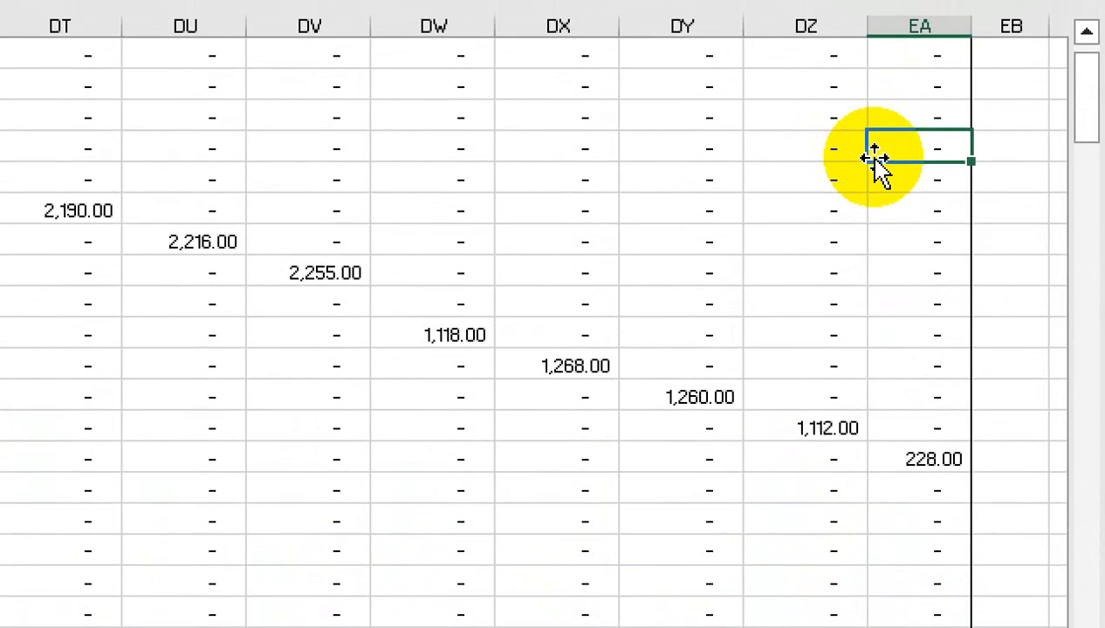
key(ctrl+Up)
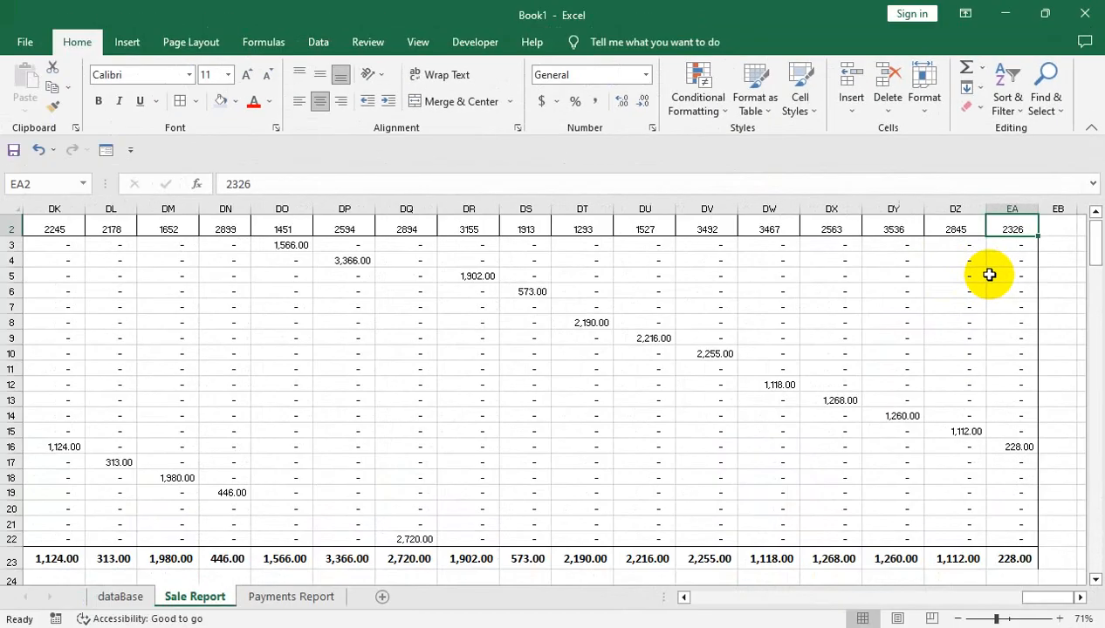
key(ctrl+Left)
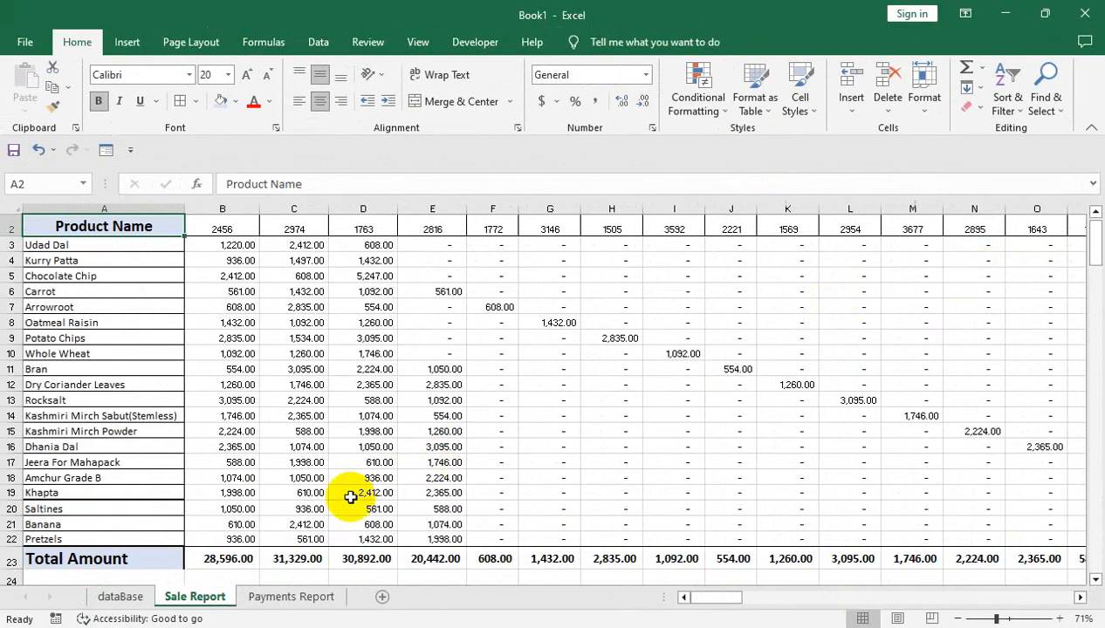
Apply an outside border to the whole Total Amount row, A23 to EA23, on Sale Report
click(53, 562)
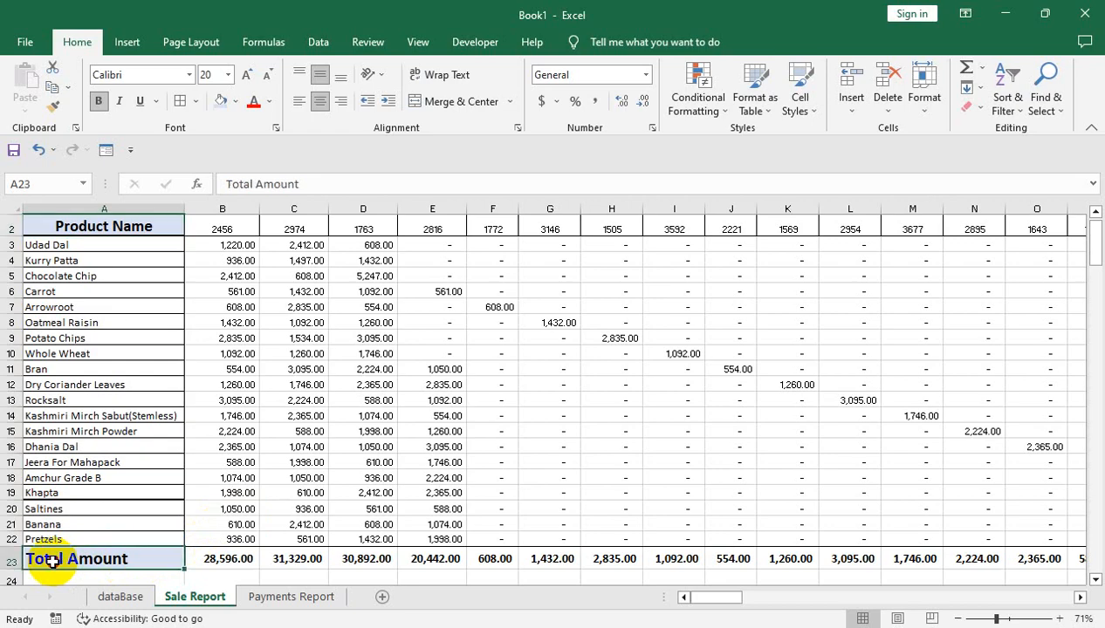
key(ctrl+shift+Right)
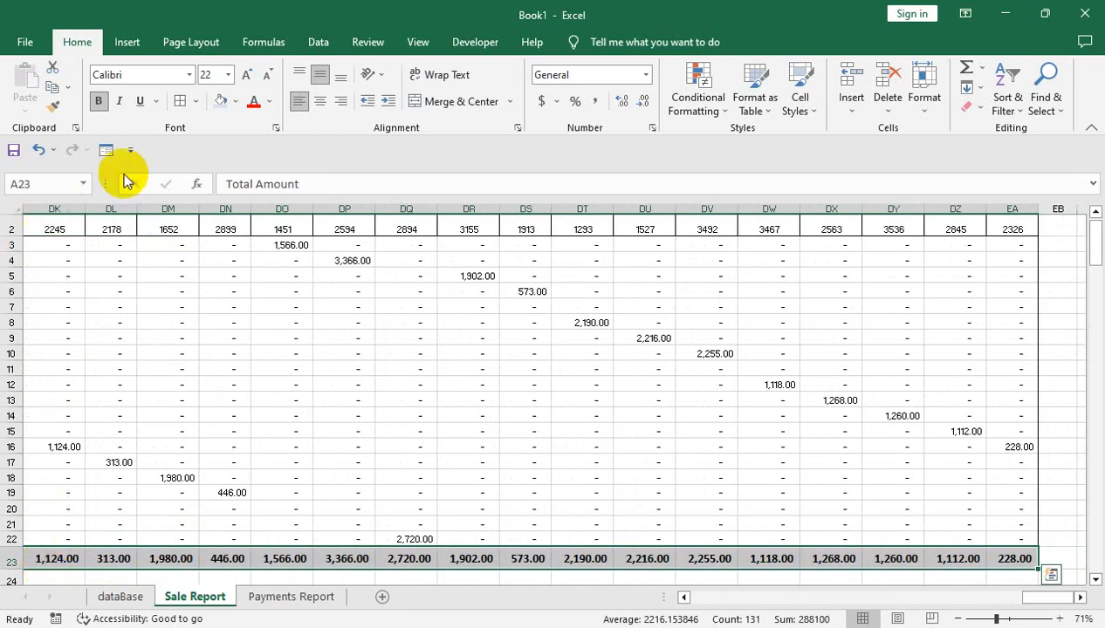
click(198, 102)
click(217, 308)
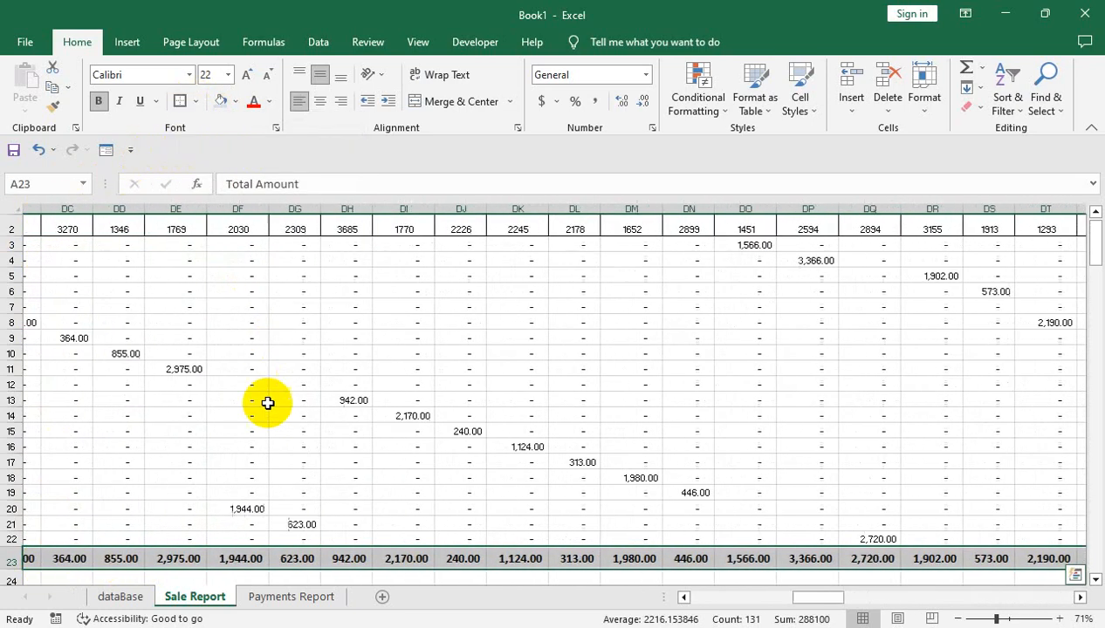
Find distributor code 2326 in the Distributor Code column of the dataBase sheet
click(120, 597)
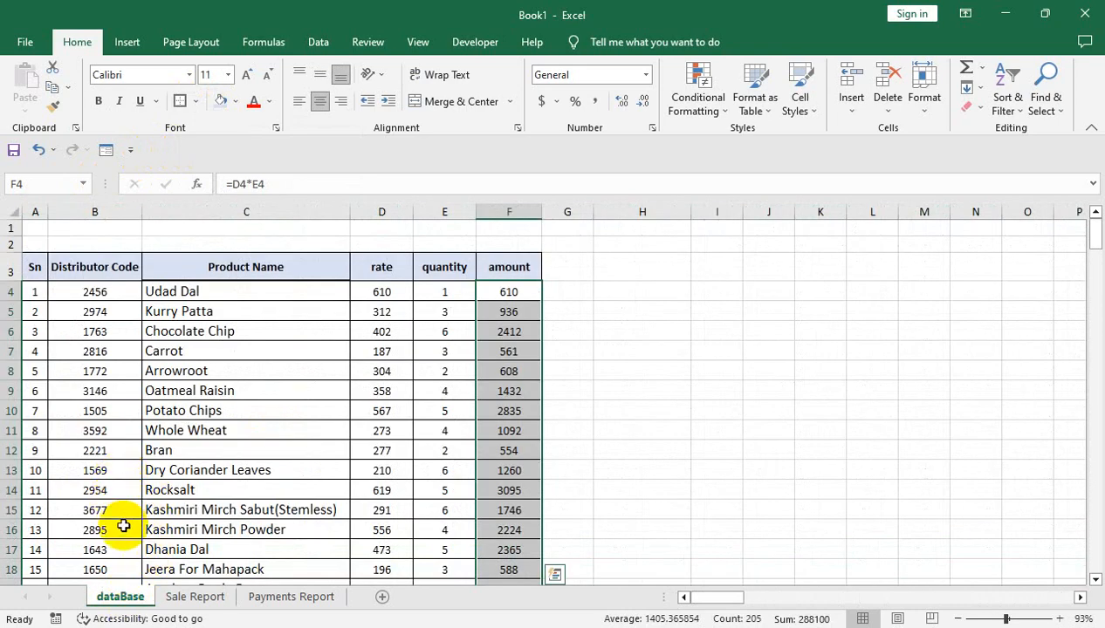
drag(111, 549, 116, 573)
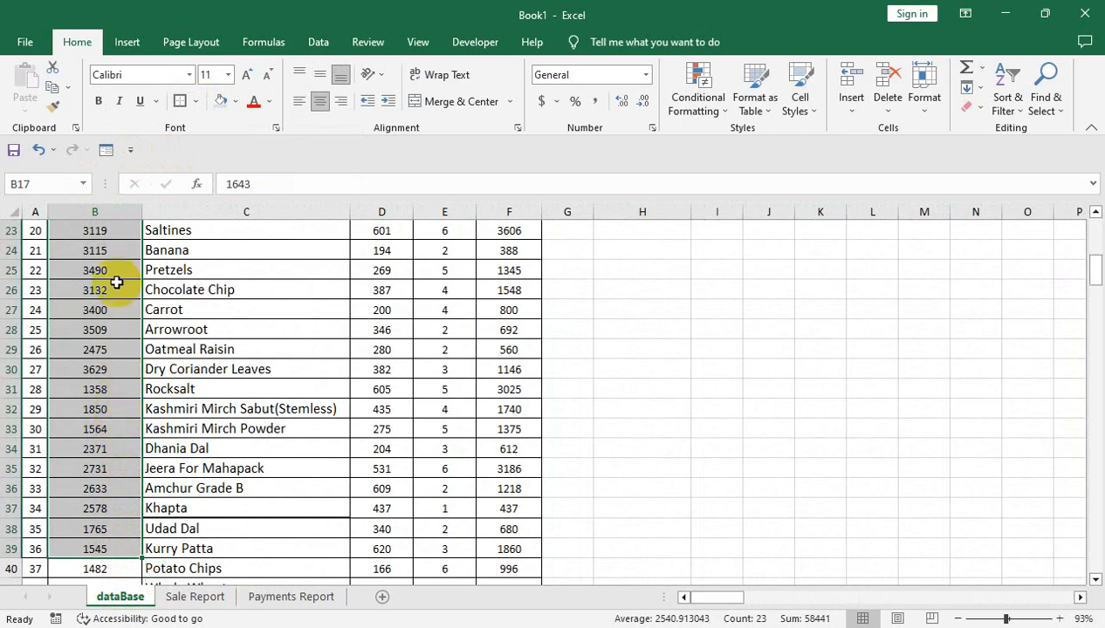
drag(116, 285, 113, 183)
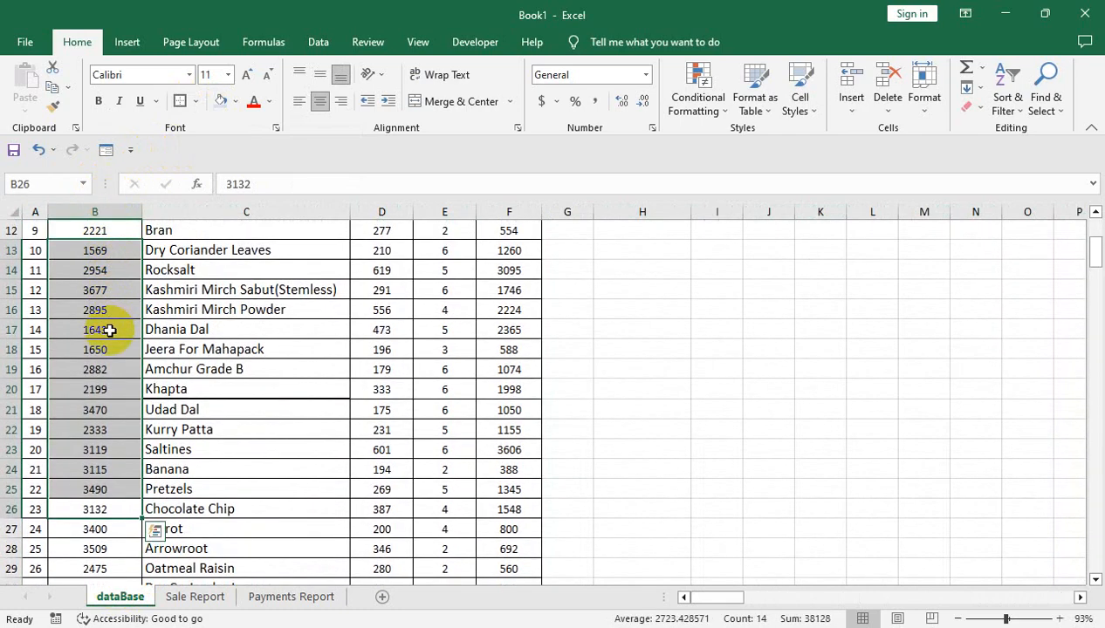
drag(131, 310, 128, 233)
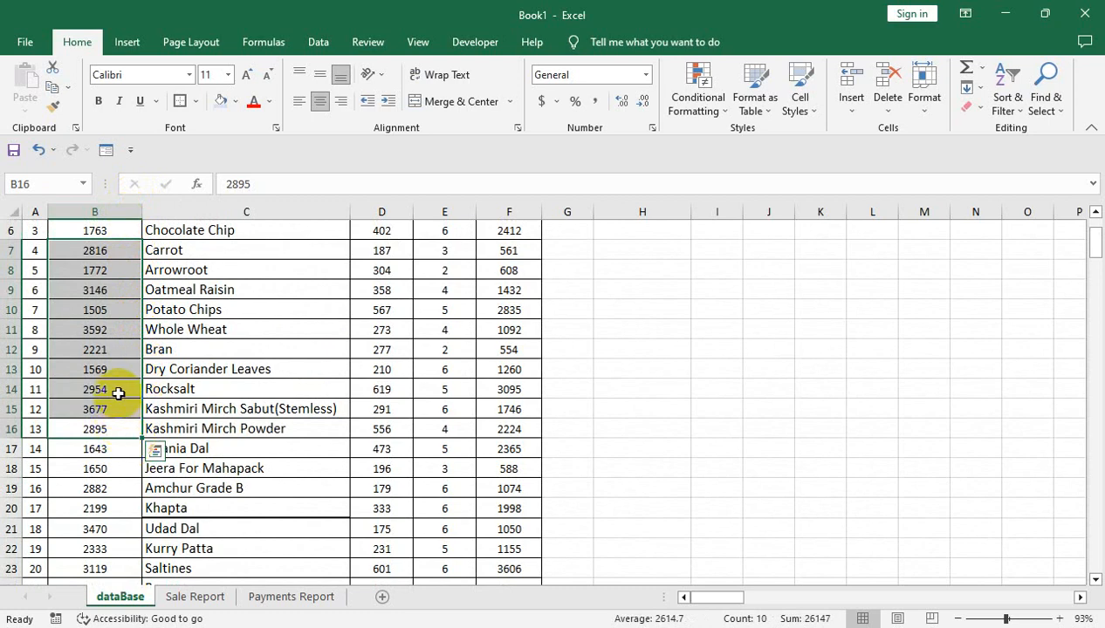
drag(1093, 244, 1090, 263)
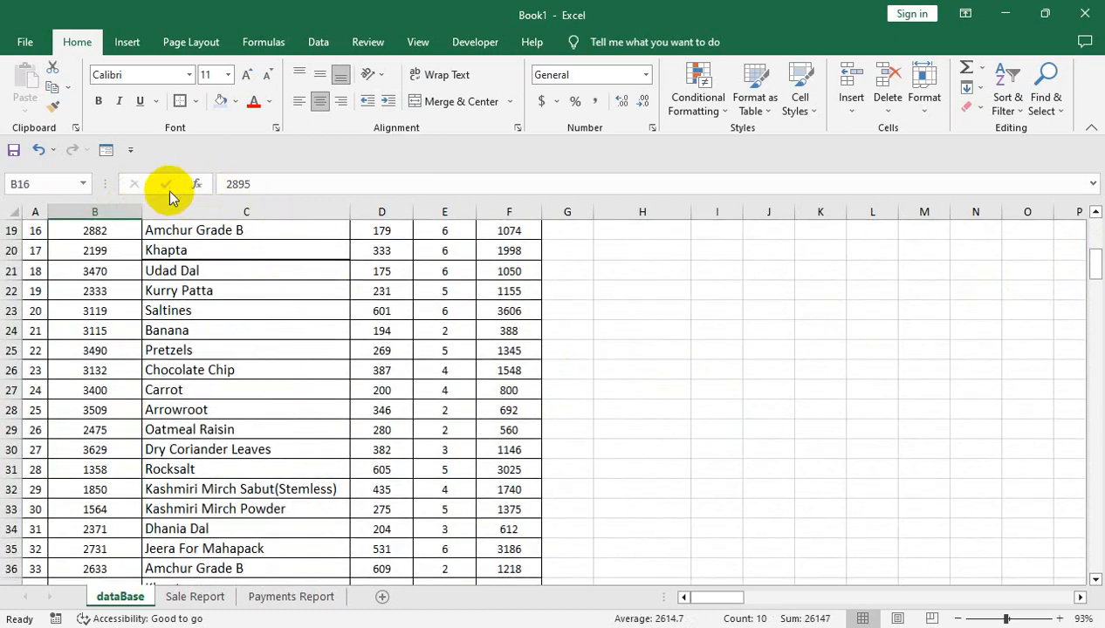
click(122, 209)
click(1046, 97)
click(995, 124)
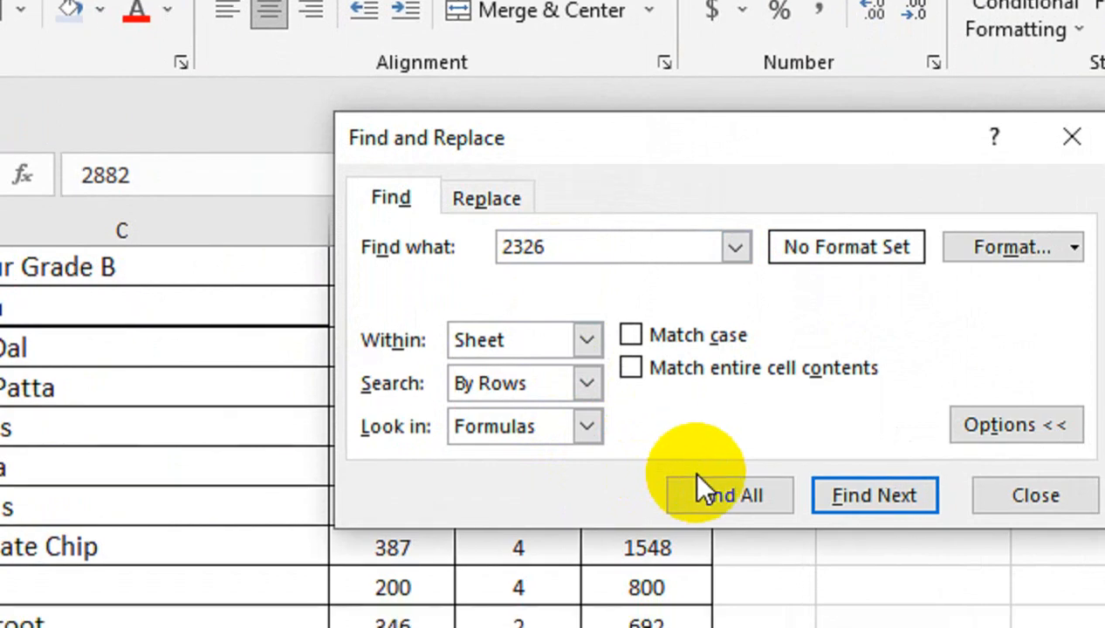
click(708, 552)
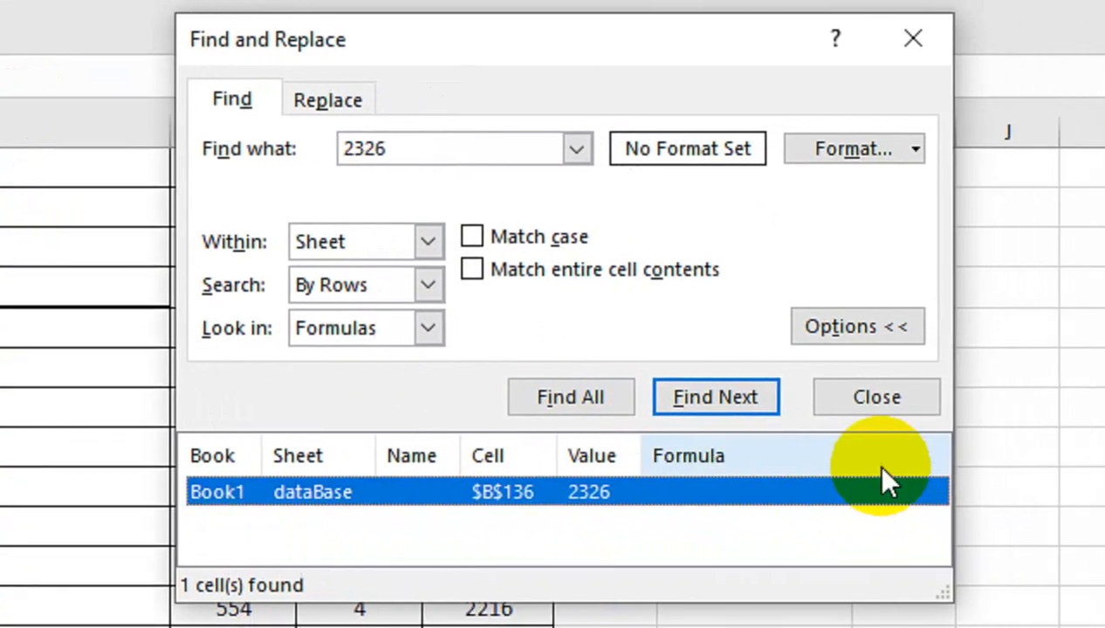
click(1043, 481)
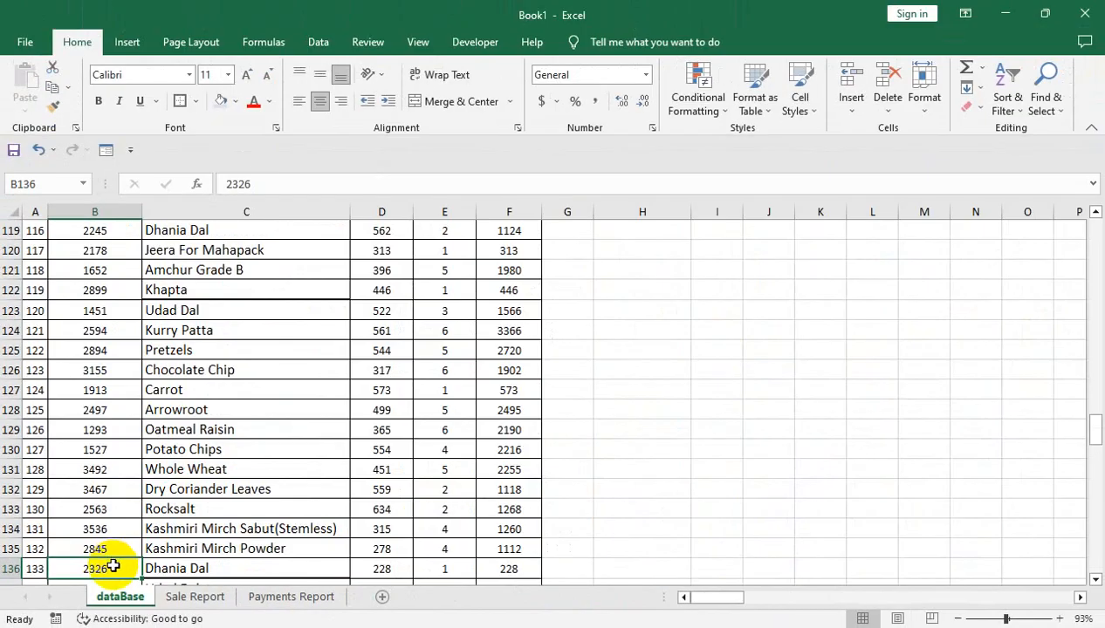
Fill distributor code 2326 from B136 down into B137:B138 on dataBase
scroll(112, 566, down, 1)
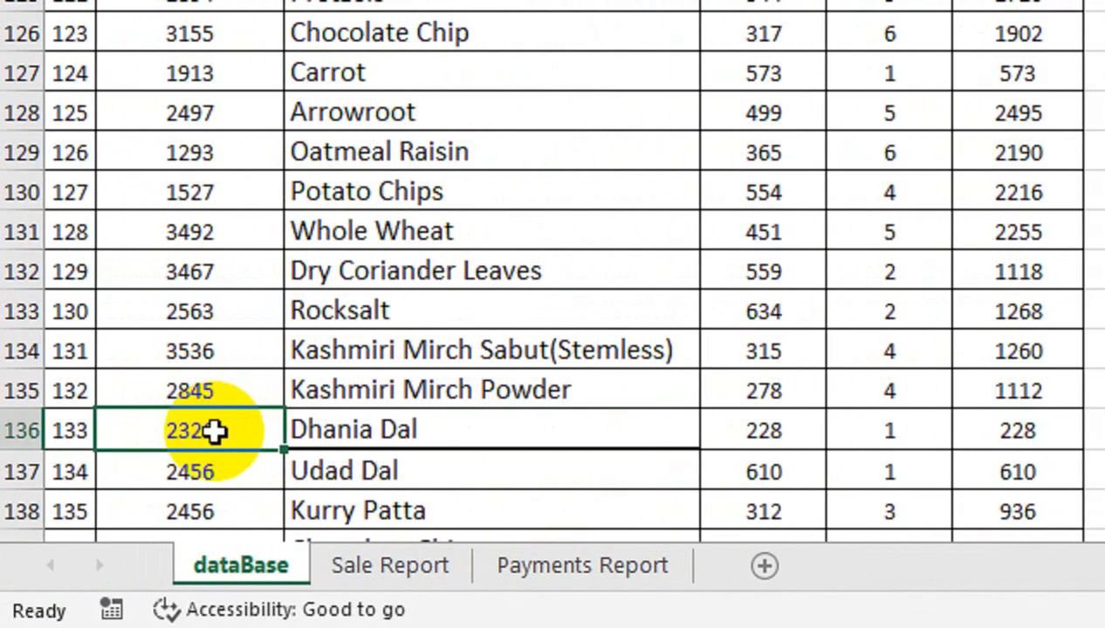
drag(214, 431, 212, 519)
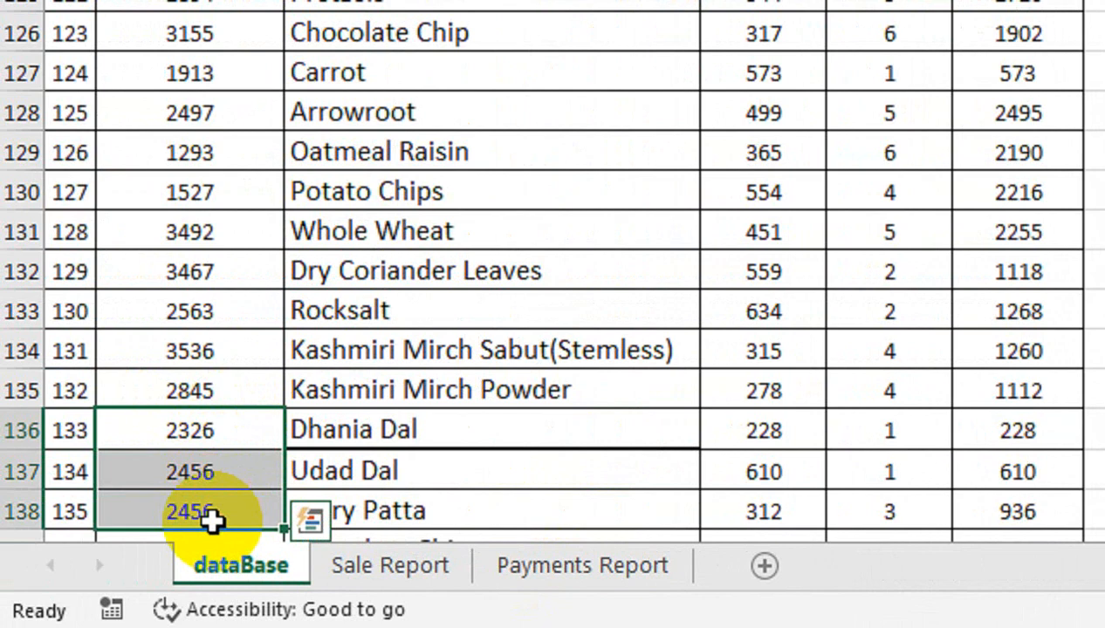
key(ctrl+d)
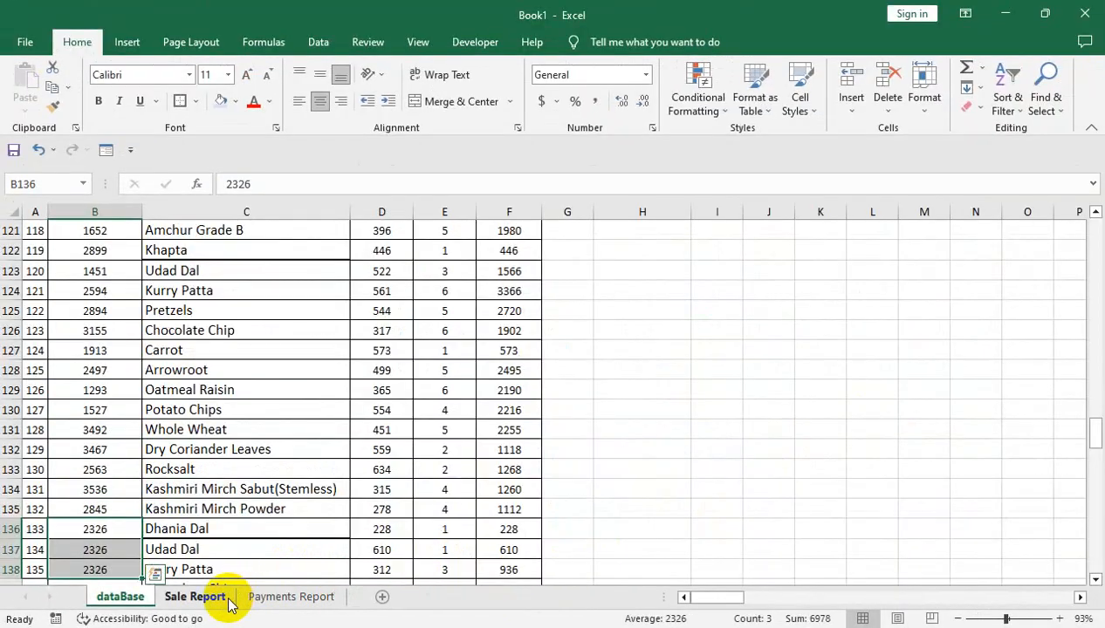
Auto-fit the columns on Payments Report so the total under distributor code 2326 fits its cell
click(235, 598)
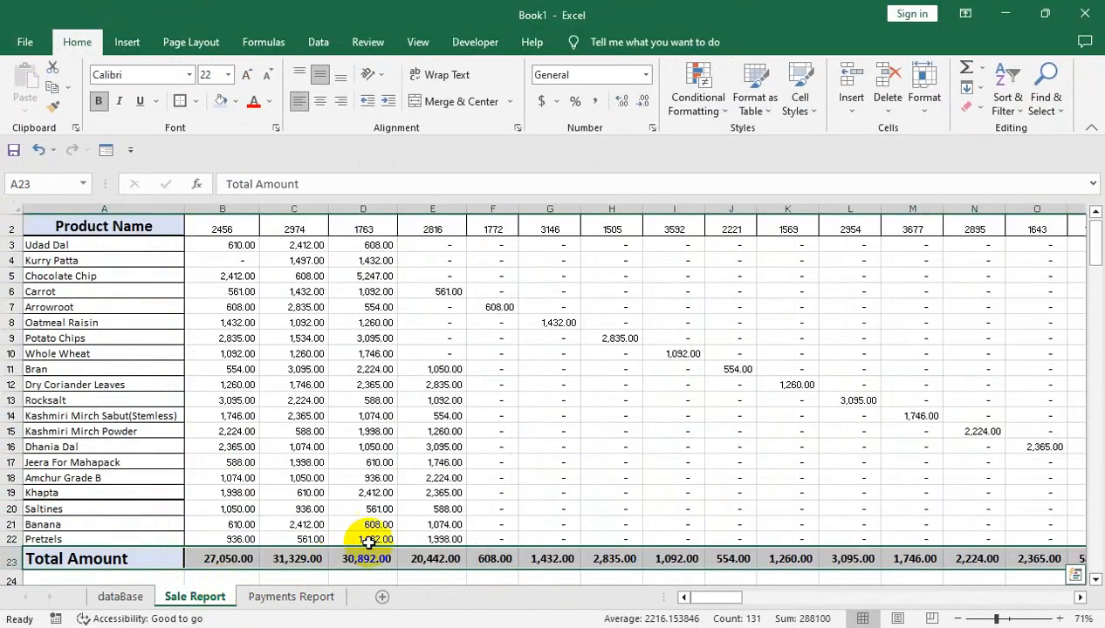
click(295, 599)
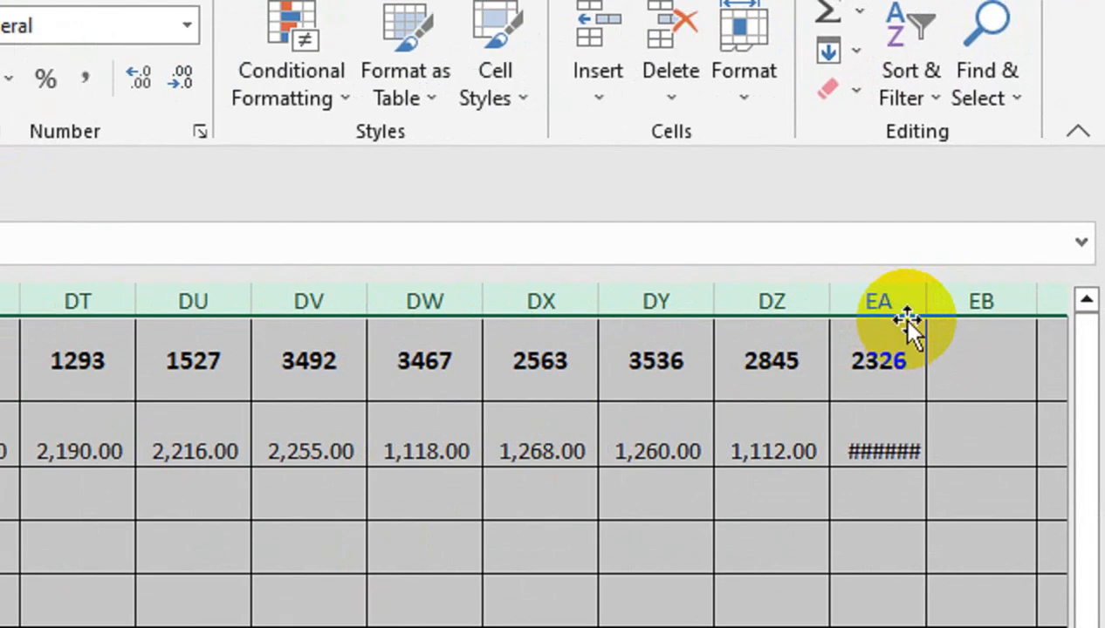
double_click(921, 315)
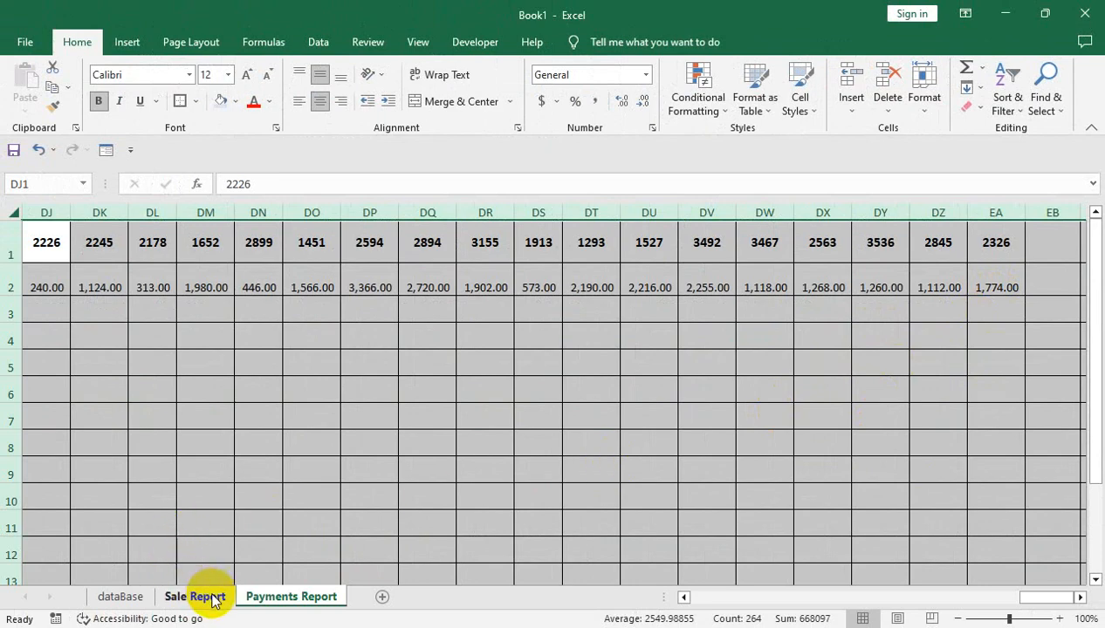
Check the Total Amount of distributor 2326 in EA23 on the Sale Report sheet
click(213, 601)
click(803, 559)
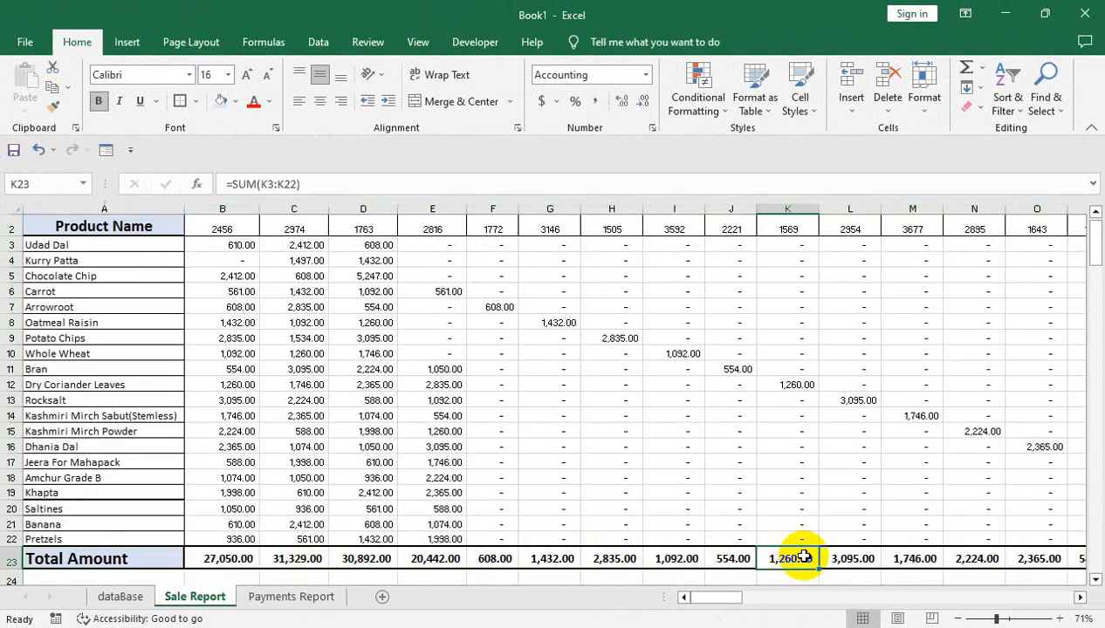
key(ctrl+Right)
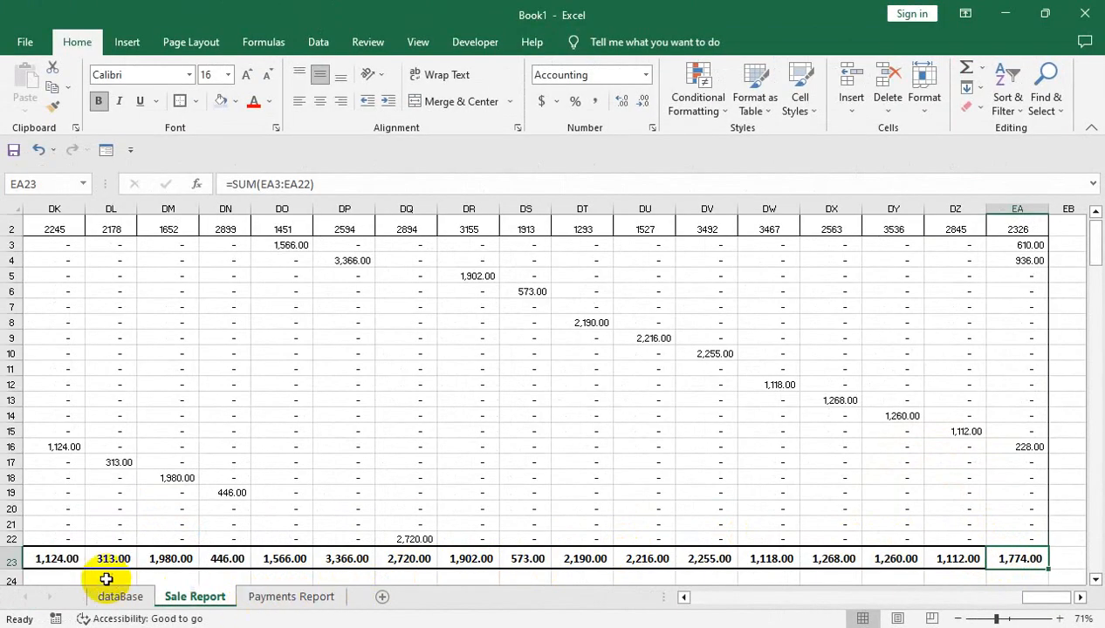
Clear all borders and formatting from column EB through the last column XFD on the Payments Report sheet
click(262, 599)
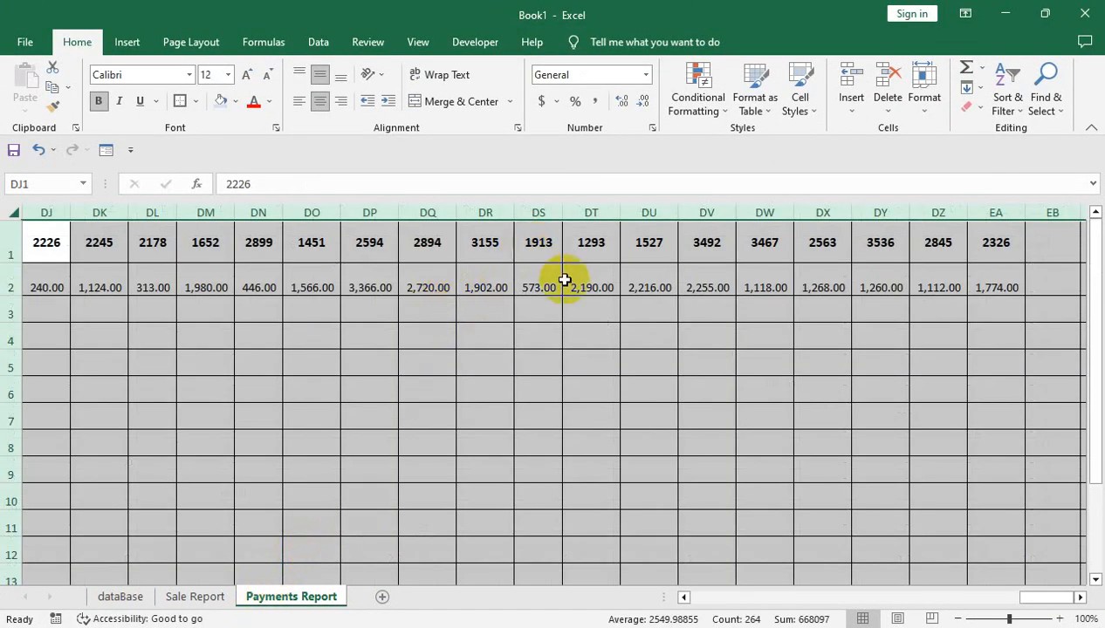
click(1056, 312)
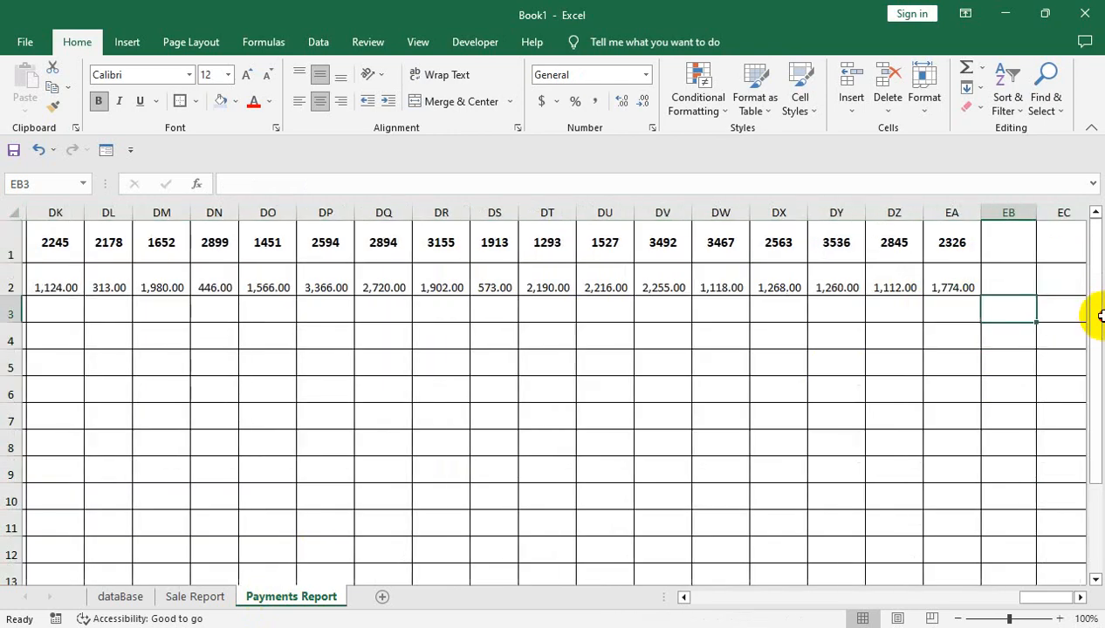
drag(924, 211, 924, 211)
click(938, 210)
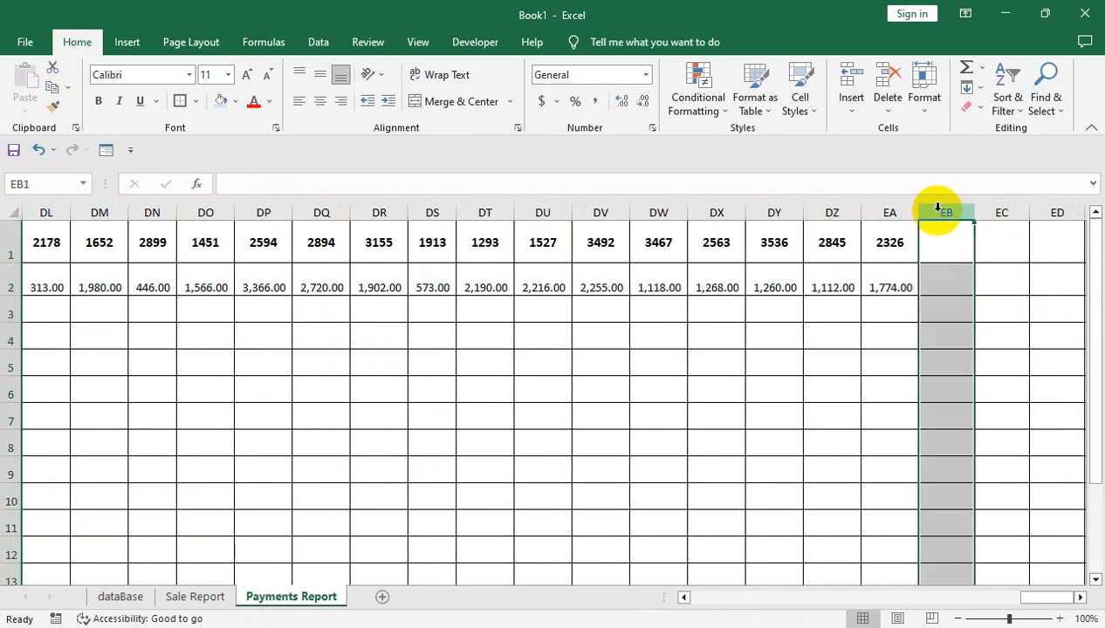
key(ctrl+shift+Right)
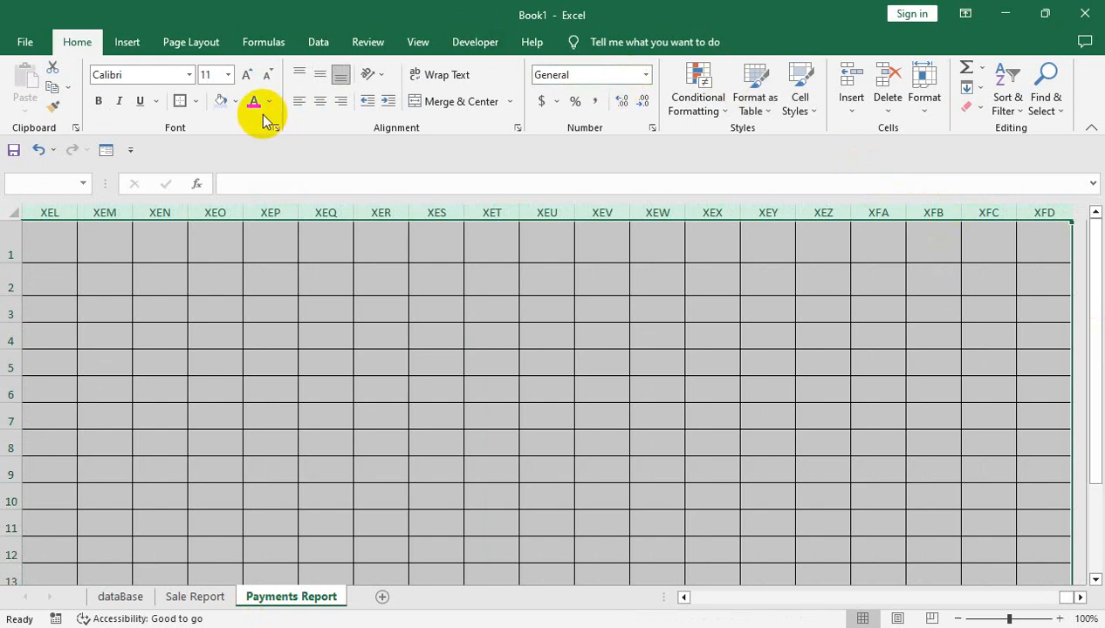
click(969, 114)
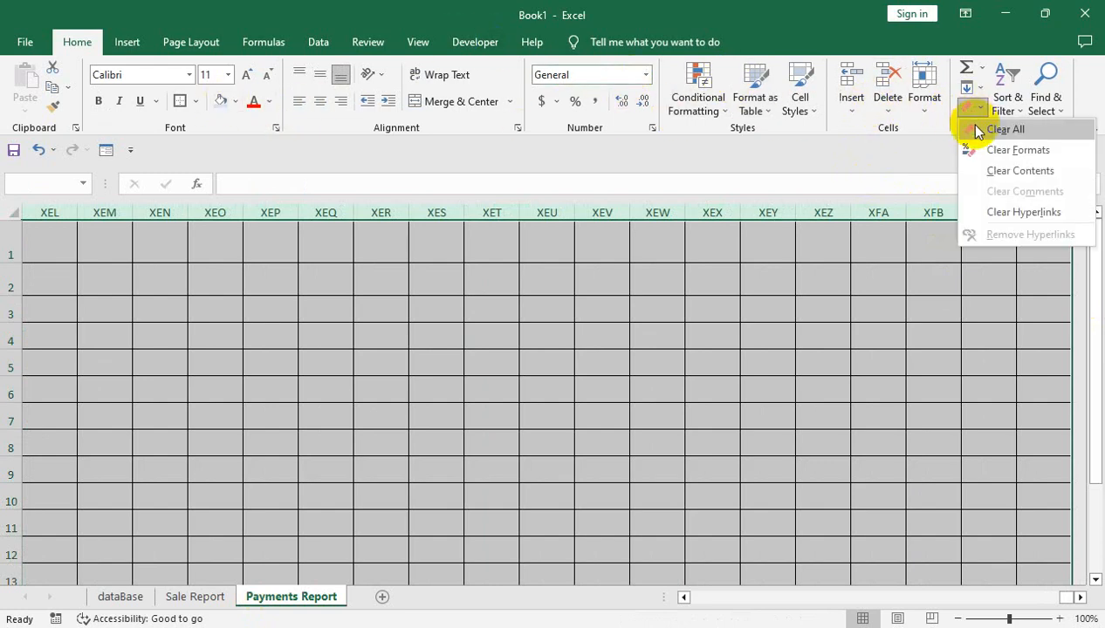
click(974, 129)
drag(913, 338, 268, 468)
Review the bordered rows further down Payments Report and return to the first payment entry in row 3
key(Down)
key(Down)
key(Down)
key(Down)
key(Down)
key(Down)
key(Down)
key(Down)
key(Down)
key(Down)
key(Down)
key(Down)
key(Down)
key(Down)
key(Down)
key(Down)
key(Down)
key(Down)
key(Down)
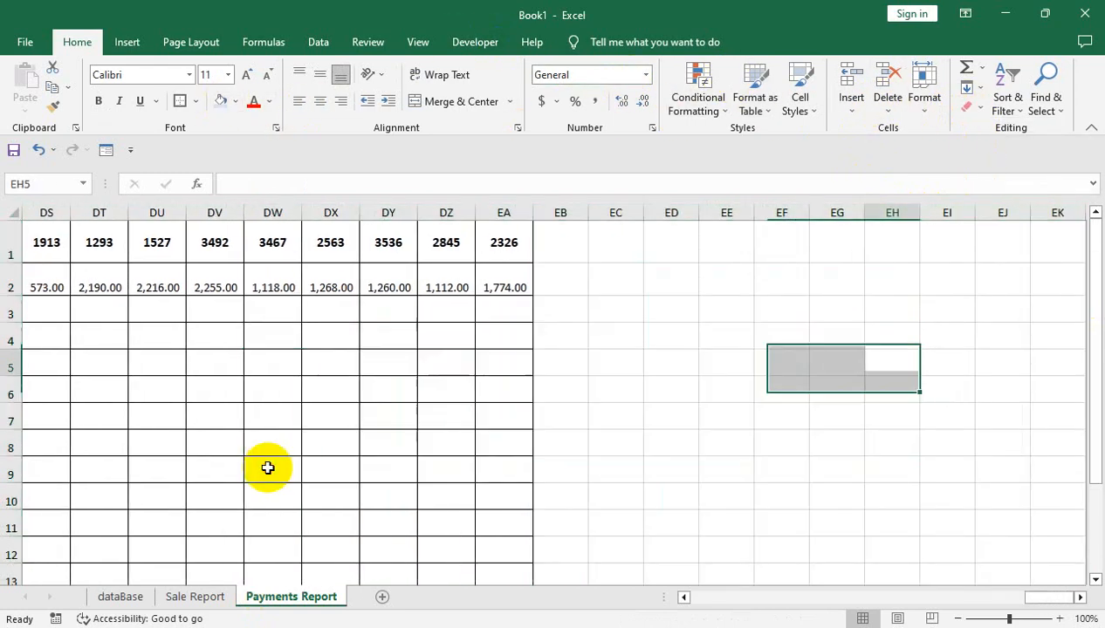
key(Down)
key(Down)
key(Down)
key(Down)
key(Down)
key(Down)
key(Down)
key(Down)
key(Down)
key(Down)
key(Down)
key(Down)
key(Down)
key(Down)
key(Down)
key(Down)
key(Down)
key(Down)
key(Down)
key(Down)
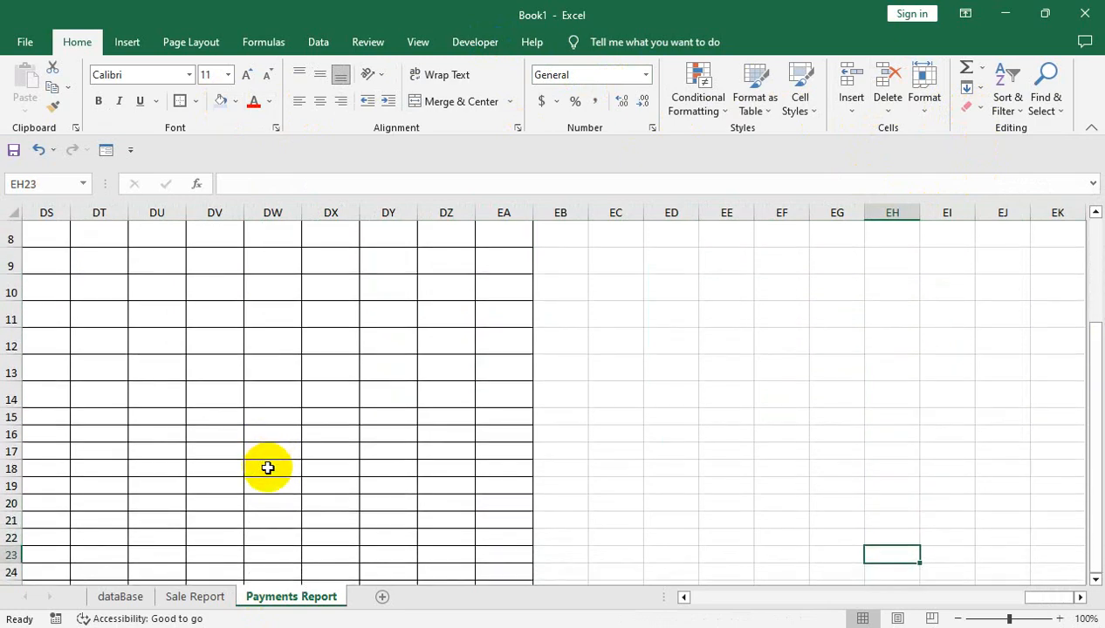
key(Left)
key(Home)
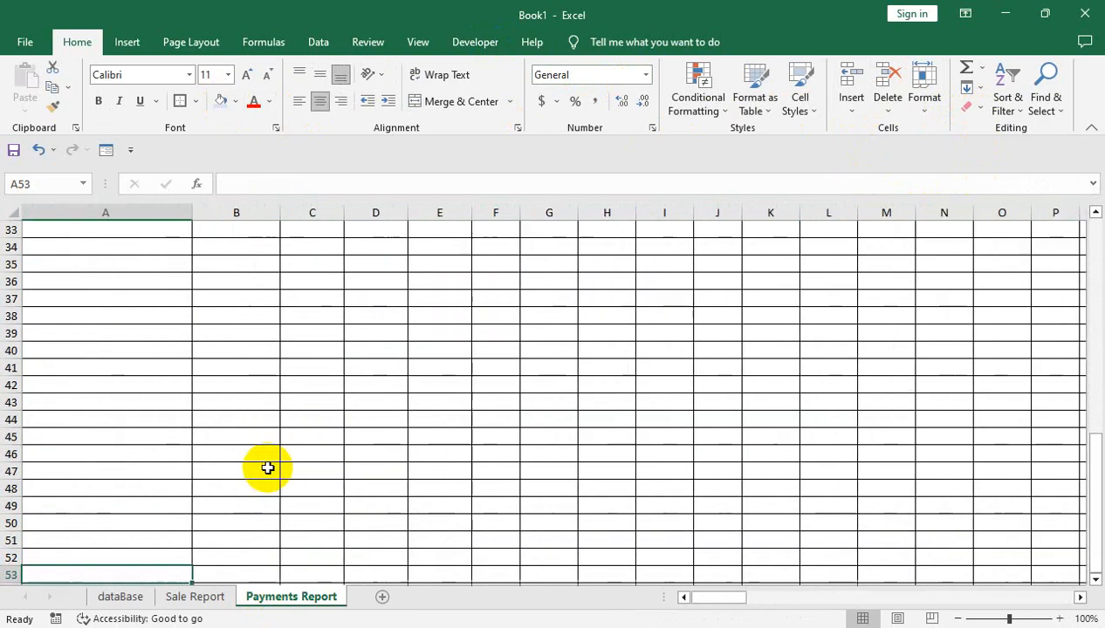
key(Up)
key(Up)
key(Up)
key(Up)
key(Up)
key(Up)
key(Up)
key(Up)
key(Up)
key(Up)
key(Up)
key(Up)
key(Up)
key(Up)
key(Up)
key(Up)
key(Up)
key(Up)
key(Up)
key(Up)
key(Up)
key(Up)
key(Up)
key(Up)
key(Up)
key(Up)
key(Up)
key(Up)
key(Up)
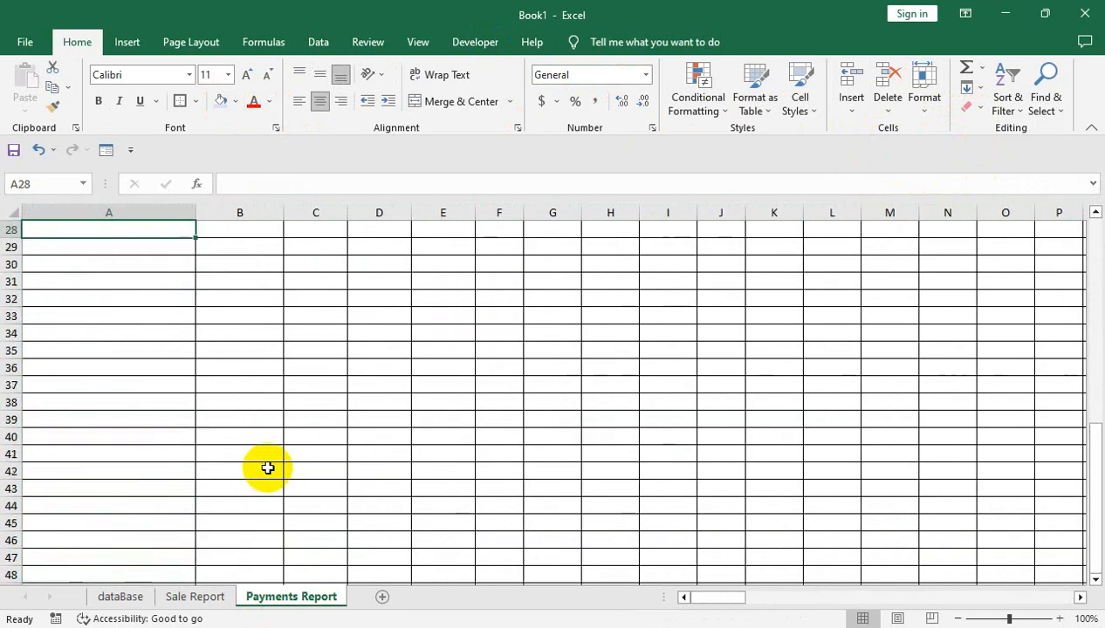
key(Down)
key(Down)
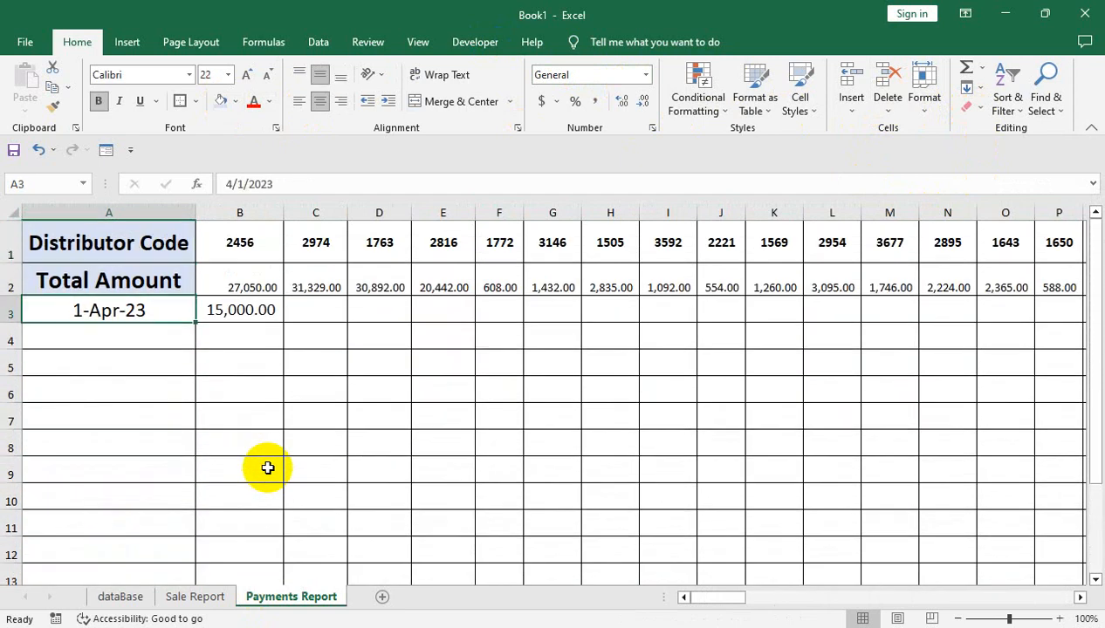
key(Right)
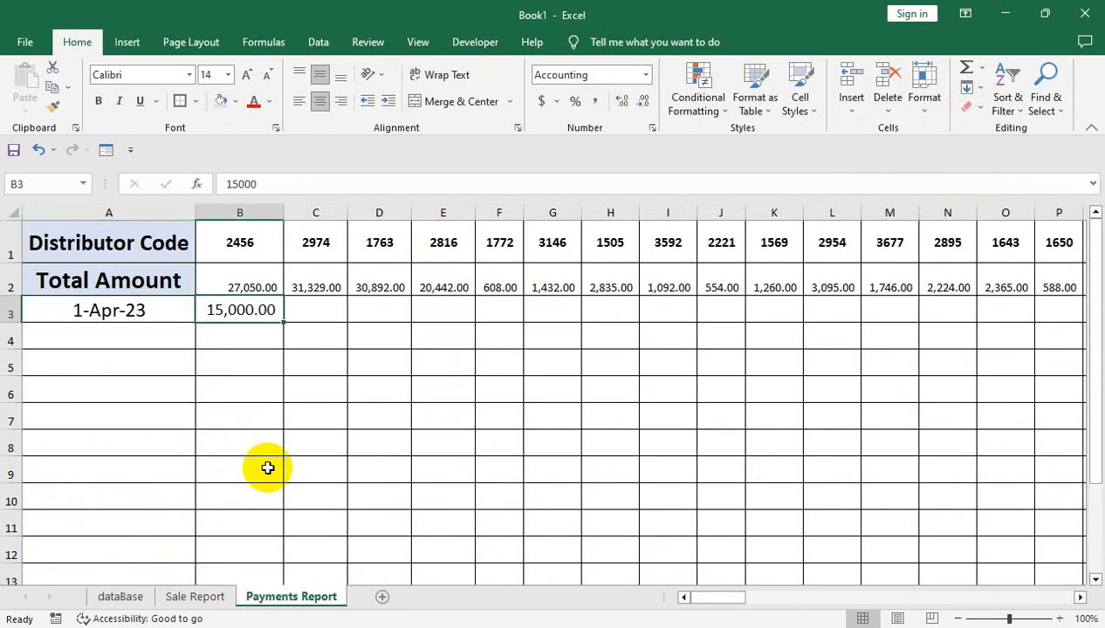
key(Left)
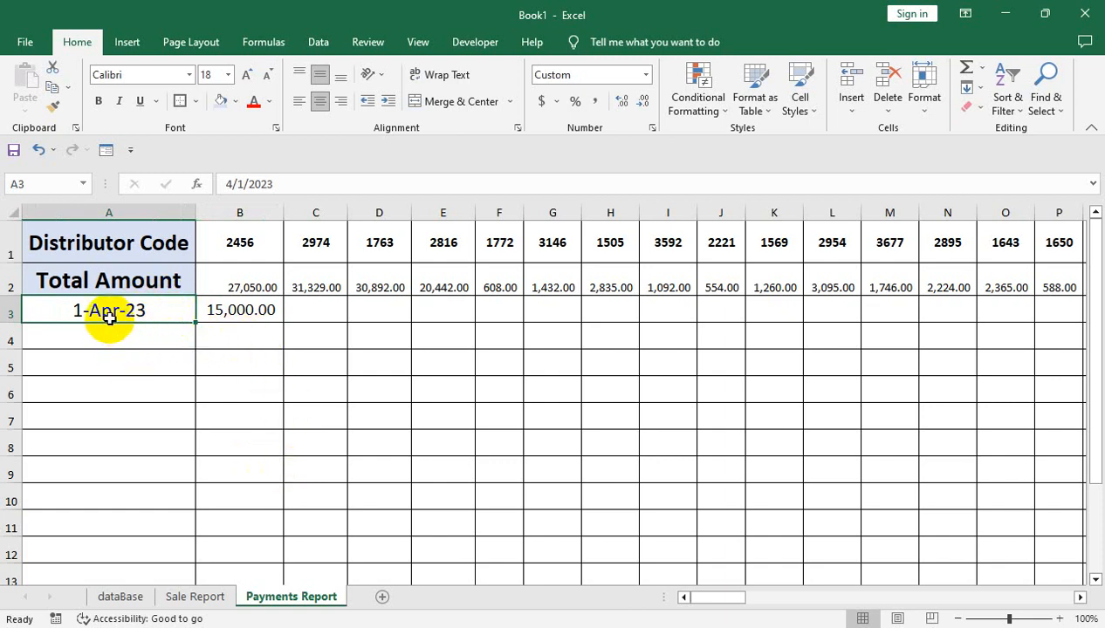
Enter the payment dates 10-Apr-23 in A4 and 15-Apr-23 in A5
click(173, 345)
text(10-apr-)
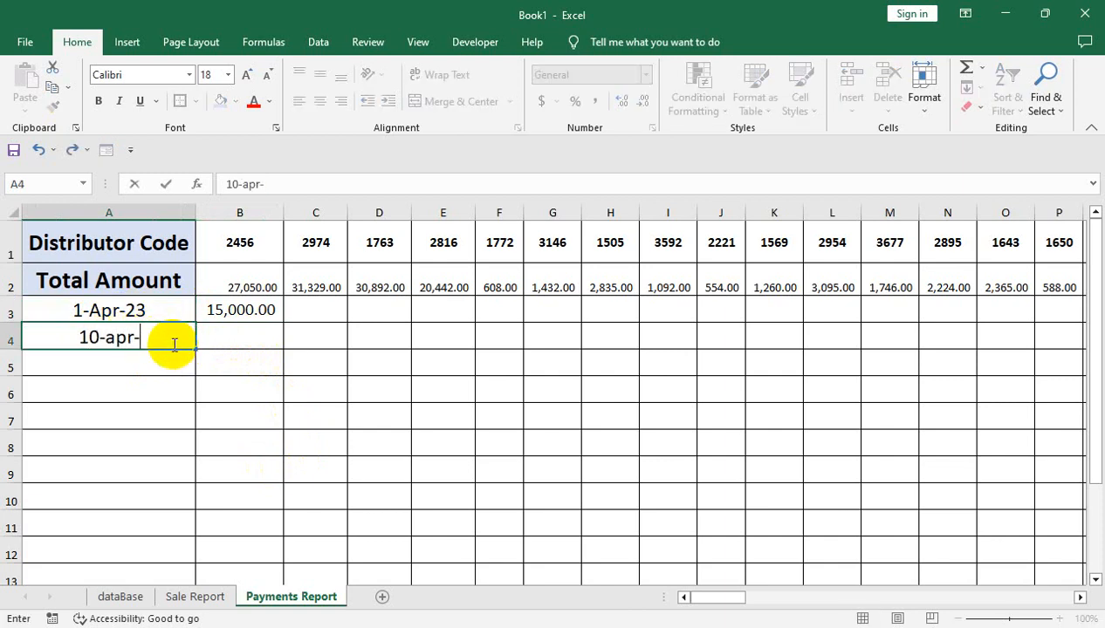
text(23)
key(Return)
text(15-apr-)
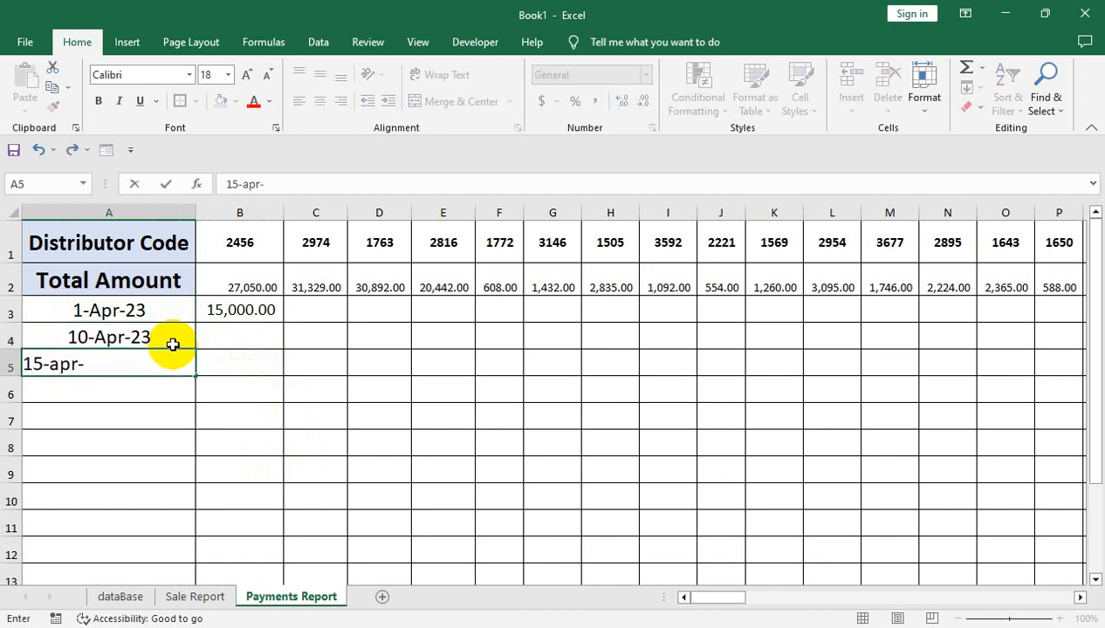
text(23)
key(Return)
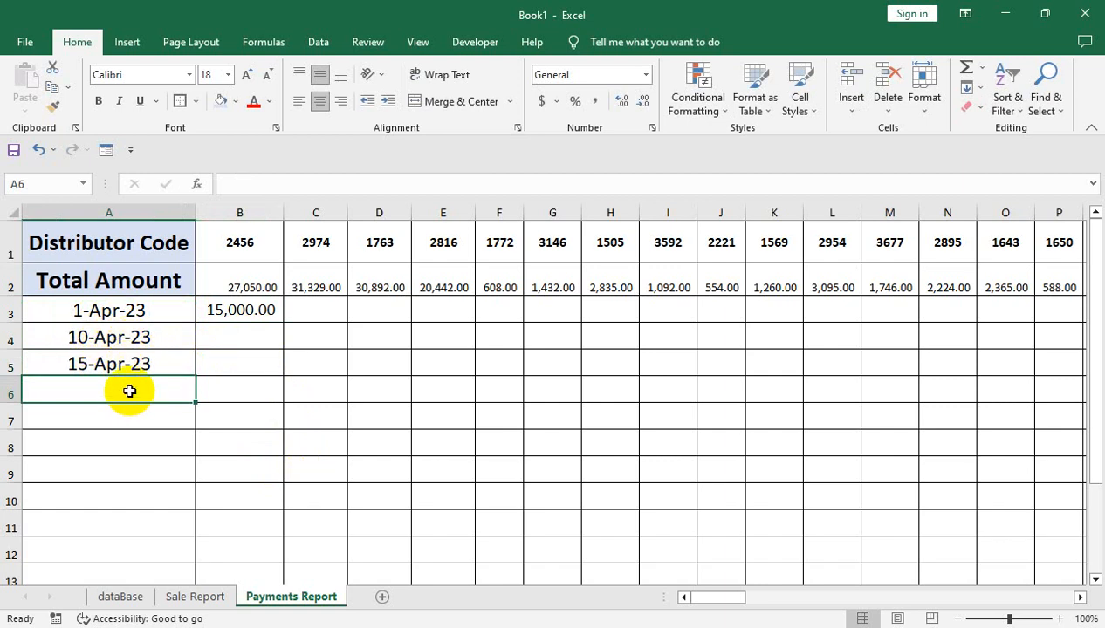
Continue the payment dates with 20-Apr-23, 25-Apr-23 and 30-Apr-23 in cells A6 to A8
text(20-apr)
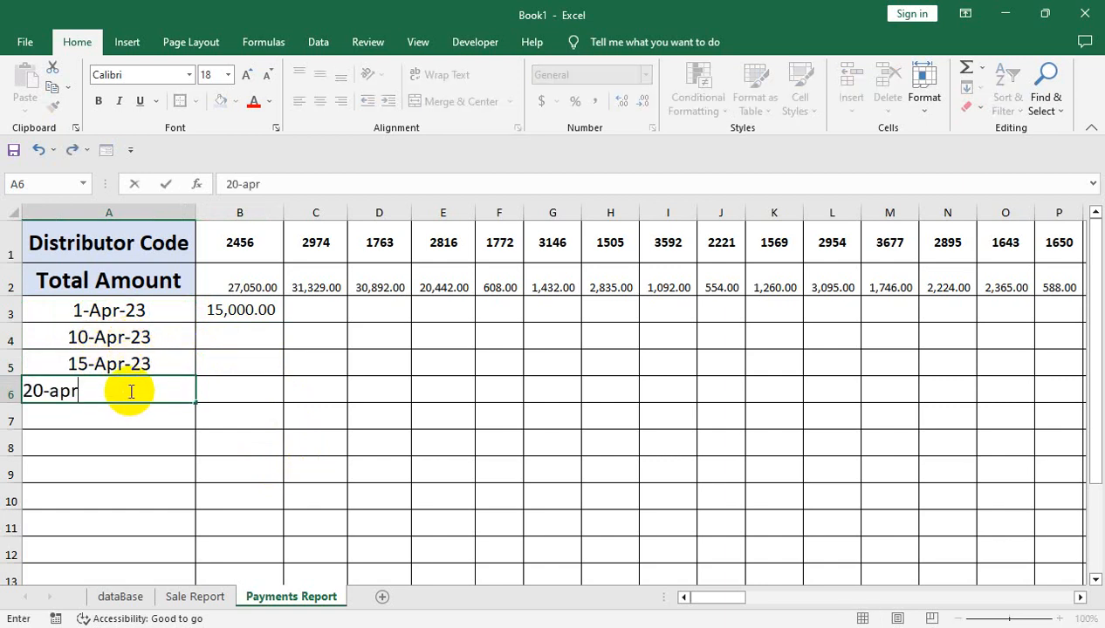
text(-23)
key(Return)
text(25)
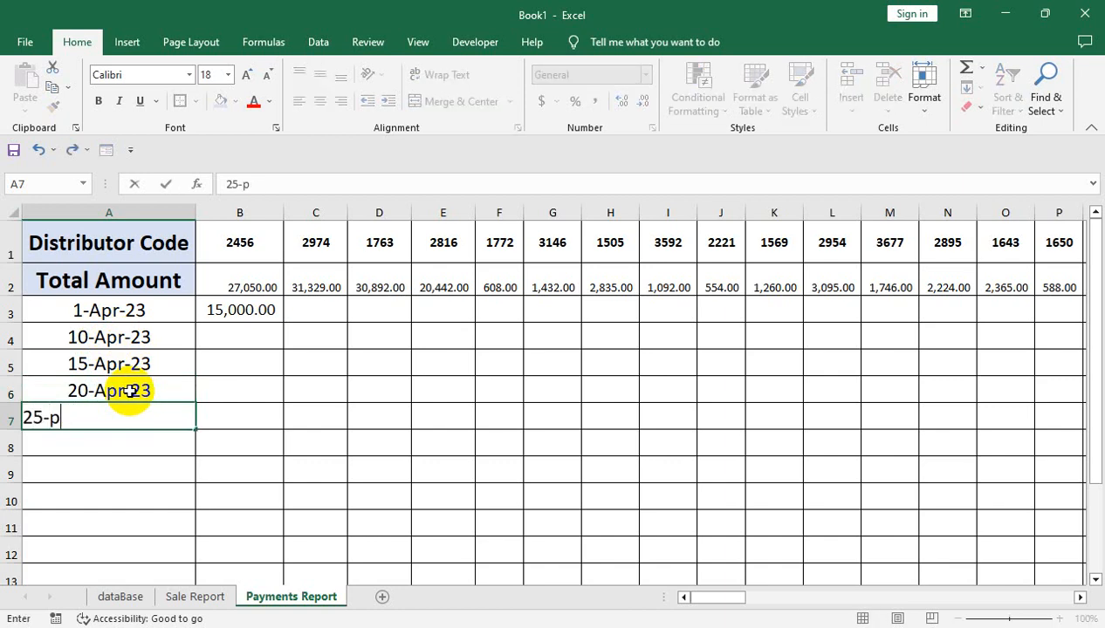
text(-apr-2)
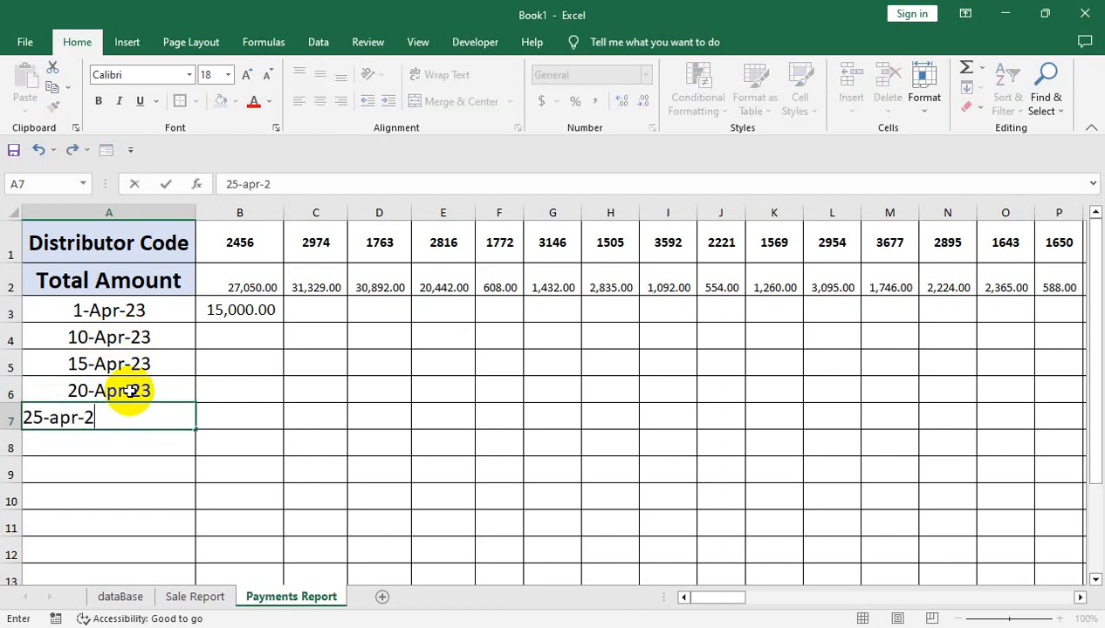
text(3)
key(Return)
text(3)
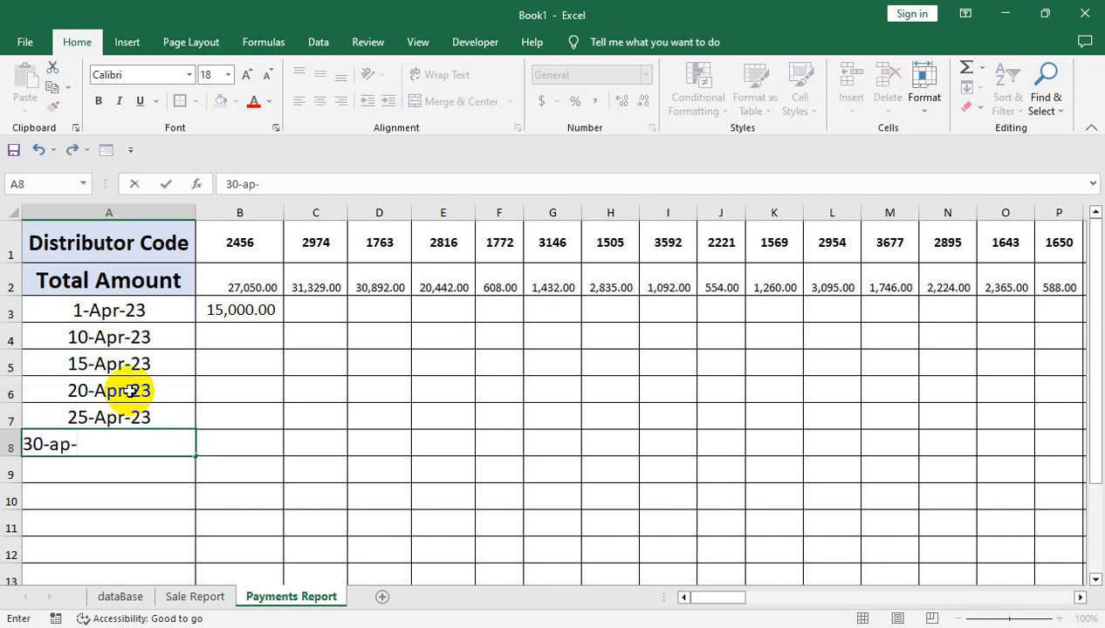
text(0-apr-23)
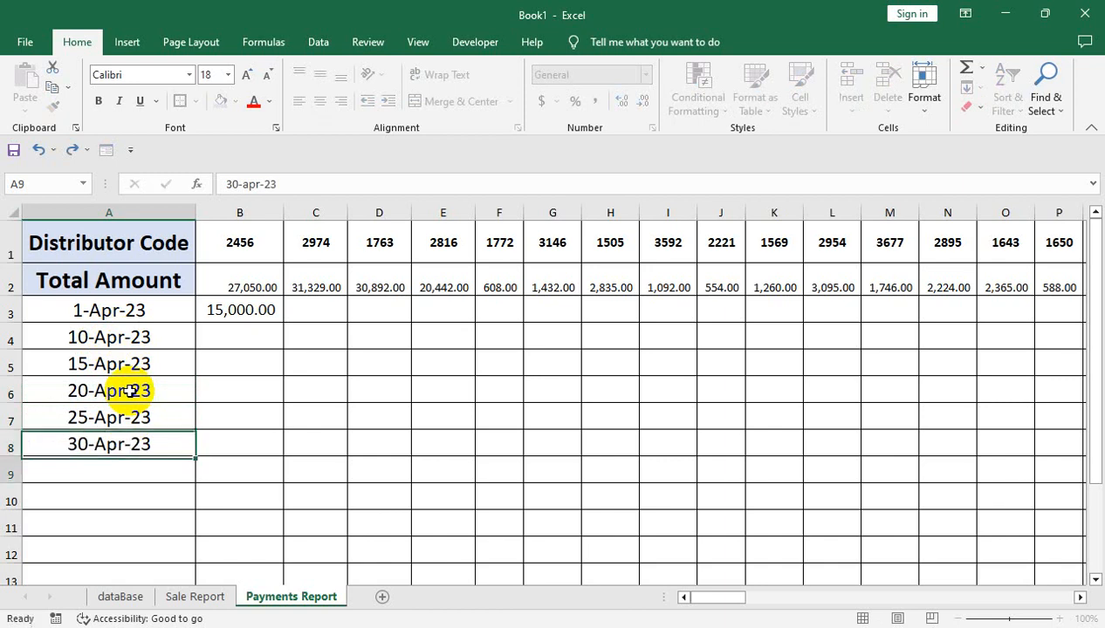
key(Return)
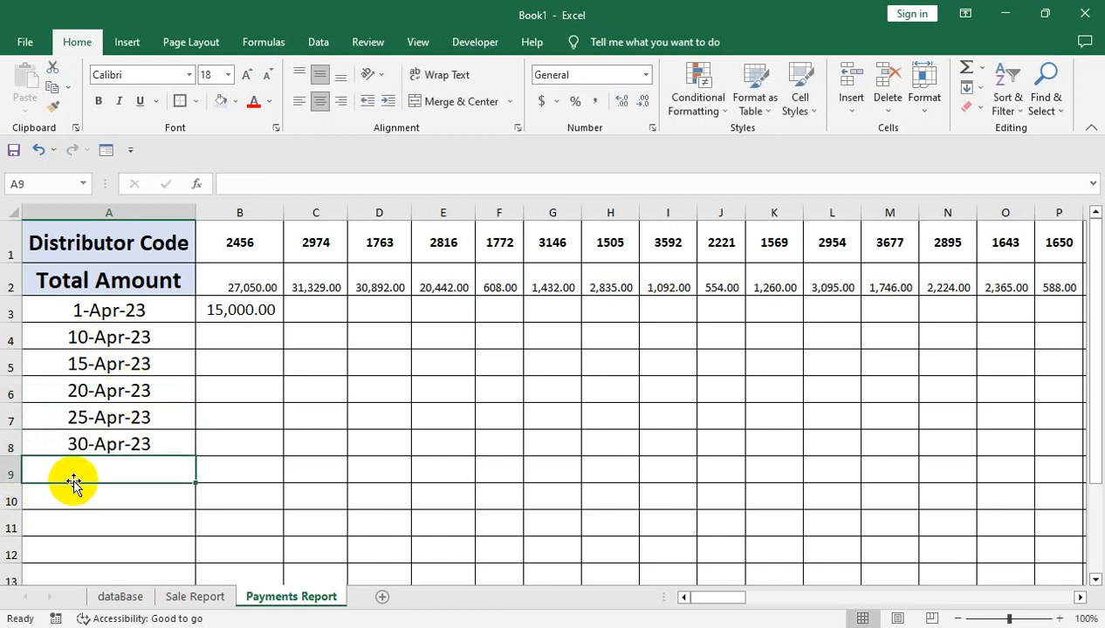
Label A9 "End f Month Closing Balance" and auto-fit column A to the text
text(End f Month)
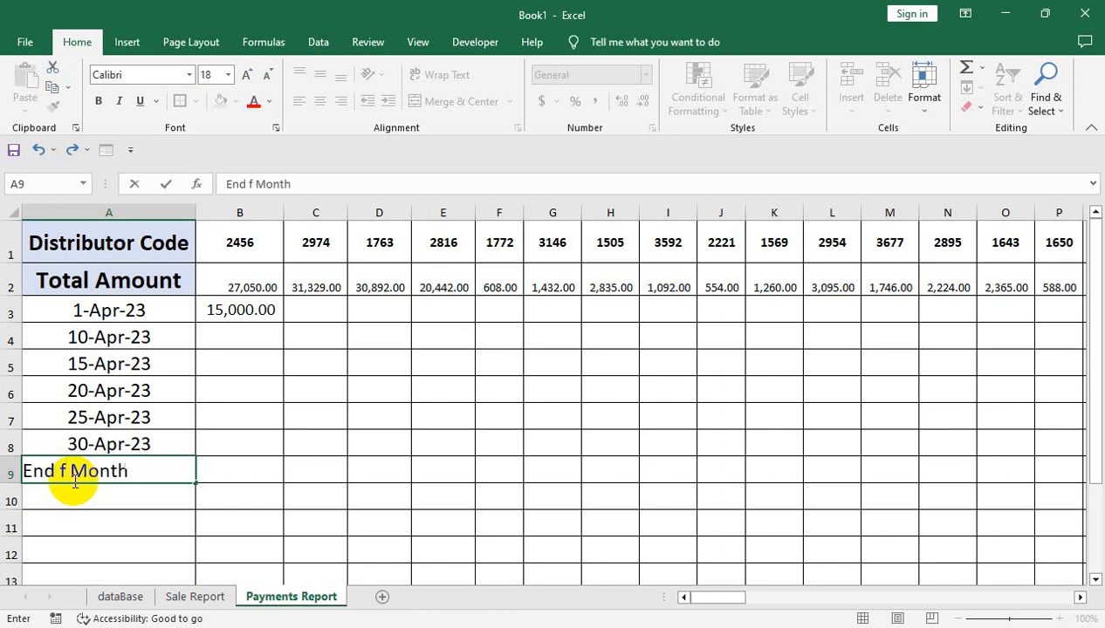
text(Closig)
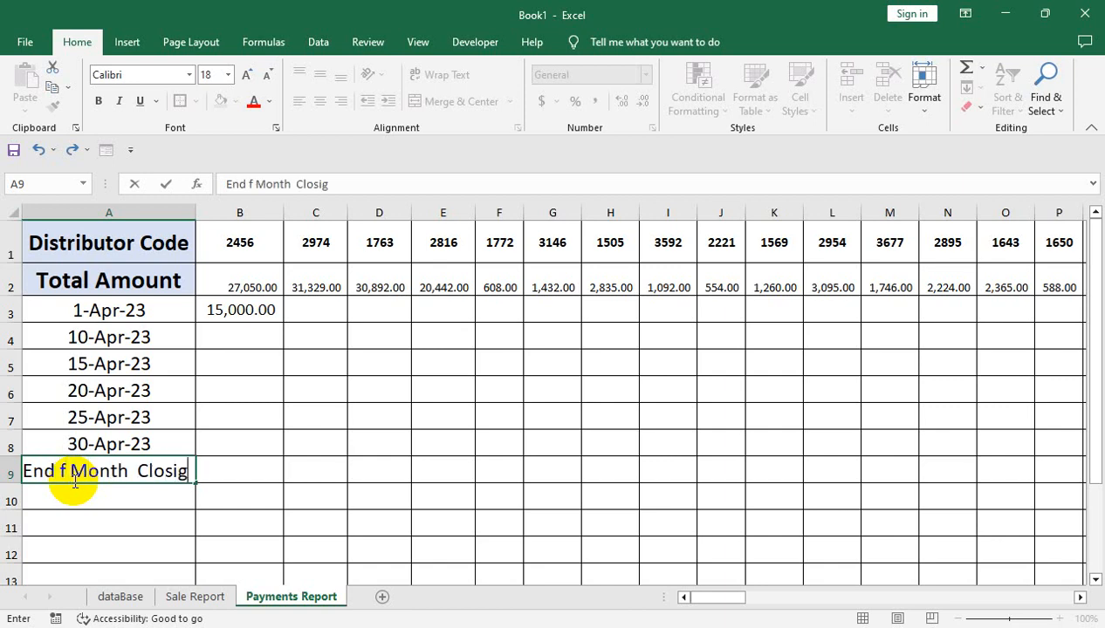
text(n)
key(BackSpace)
text(g B)
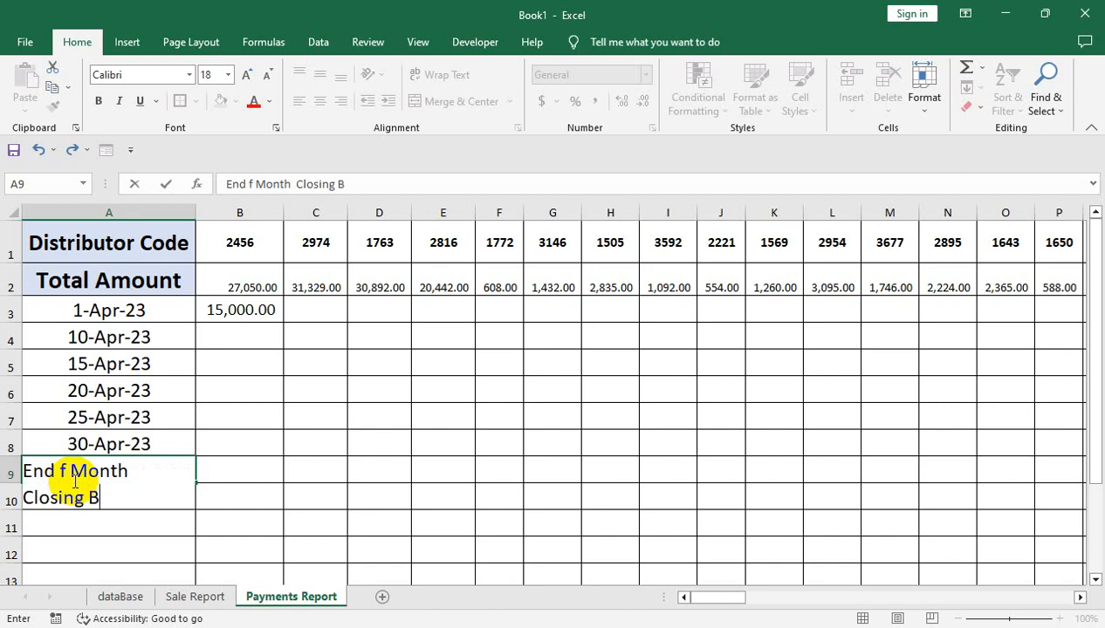
text(alance)
key(Return)
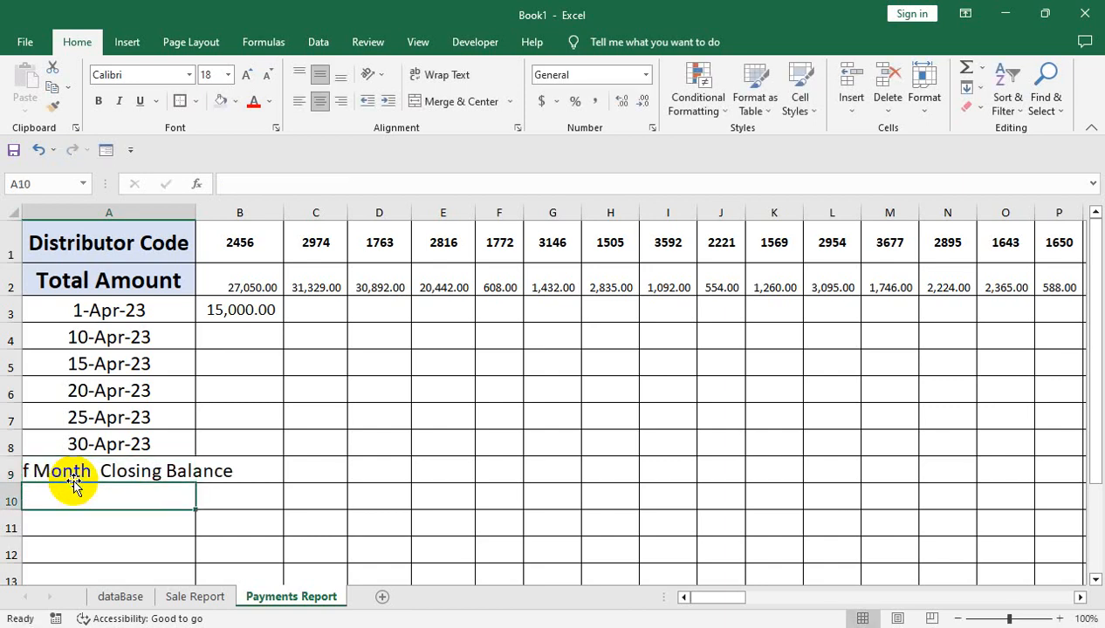
click(145, 460)
double_click(197, 218)
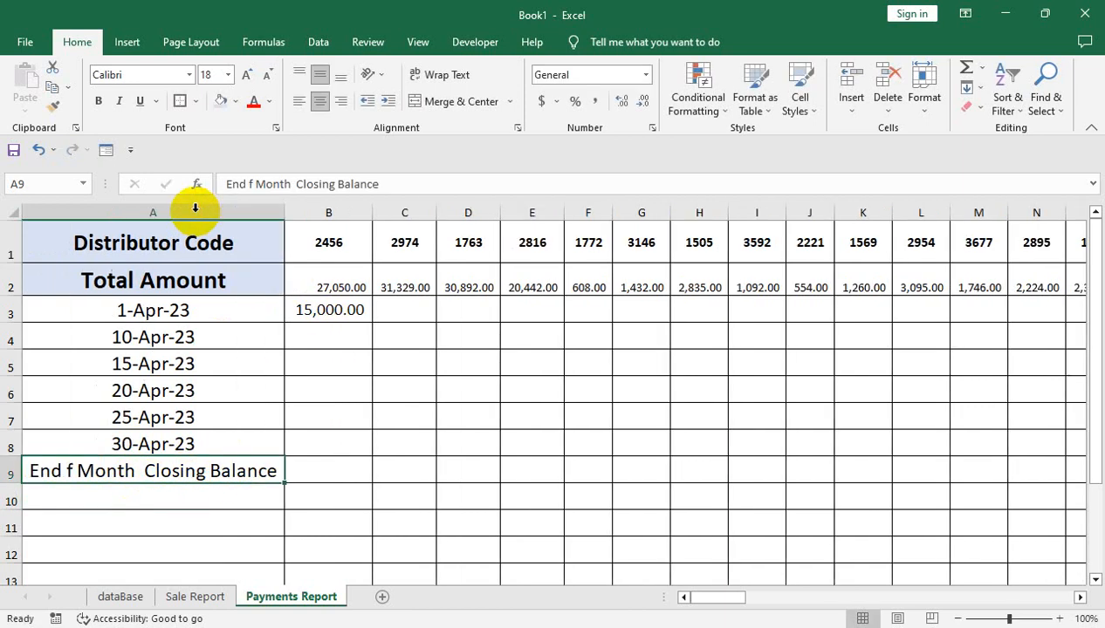
Calculate the closing balance of distributor 2456 in B9 with the formula =SUM(B3:B8)-B2
click(319, 469)
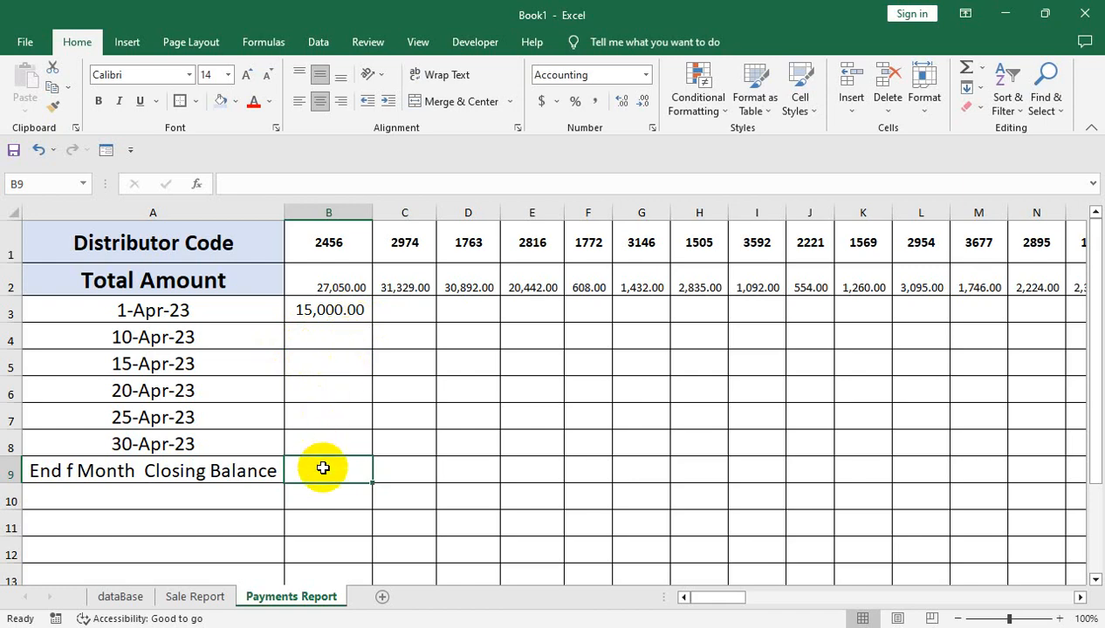
text(sum)
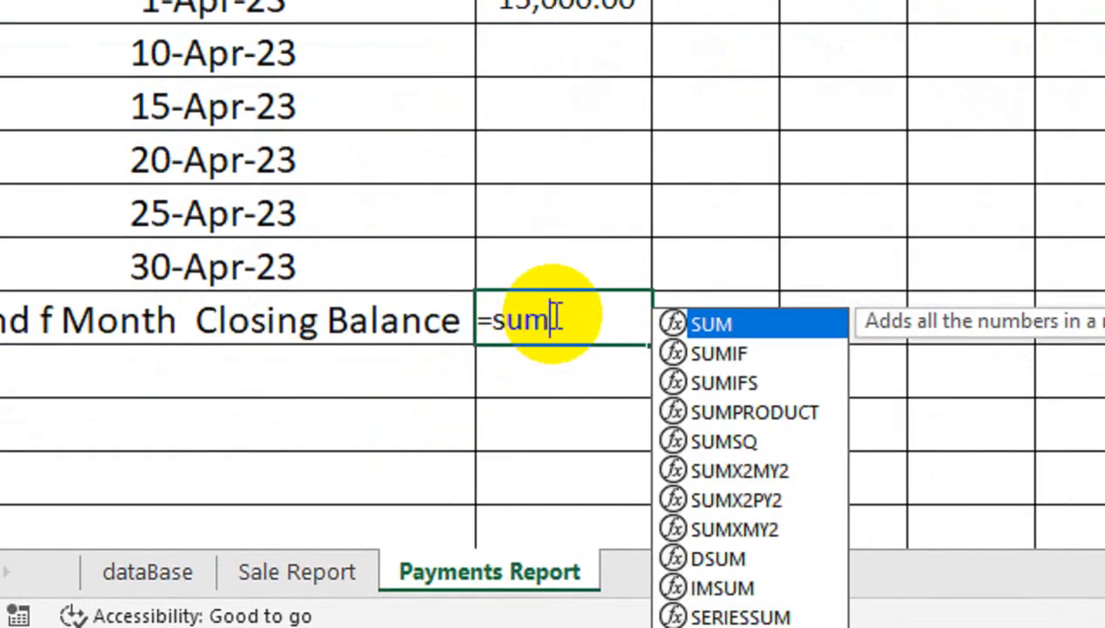
key(Tab)
drag(559, 4, 548, 185)
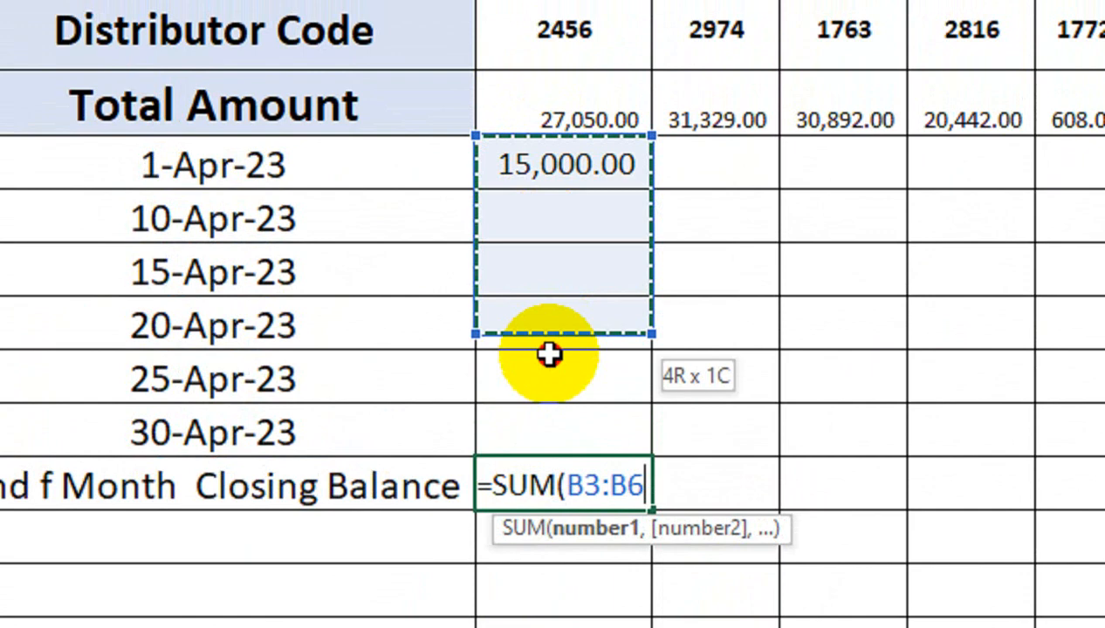
drag(548, 355, 547, 425)
text())
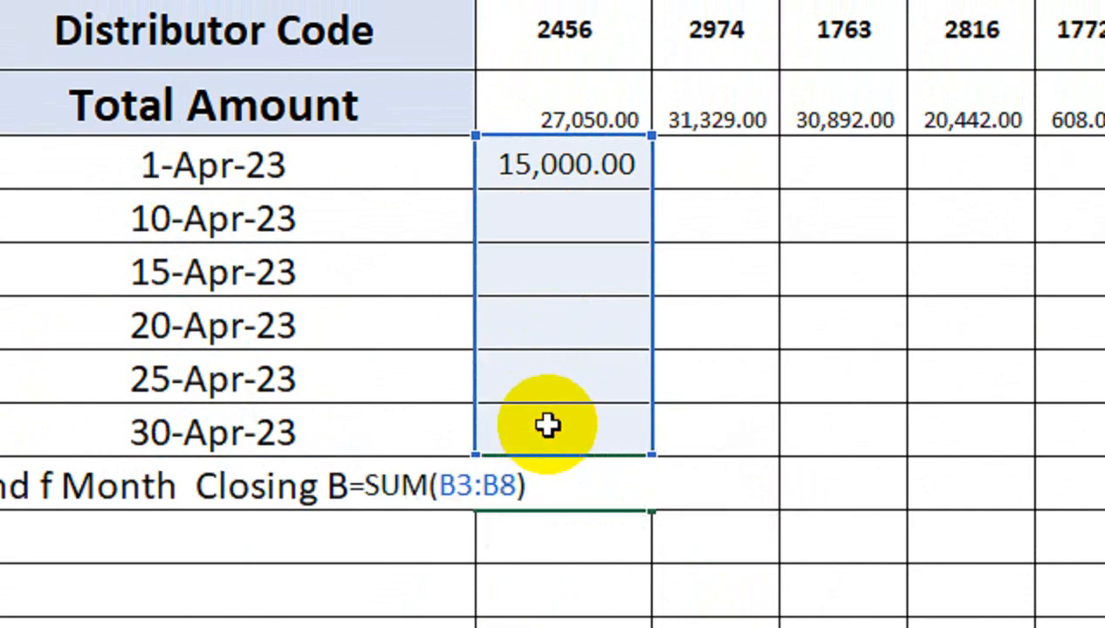
text(-)
click(636, 105)
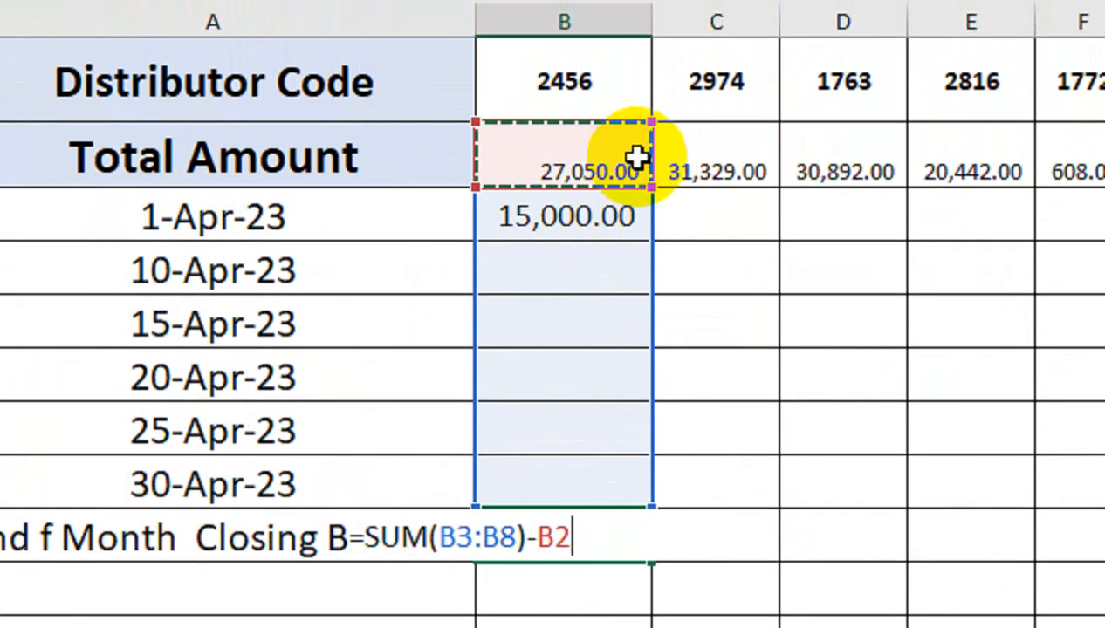
key(Return)
click(582, 547)
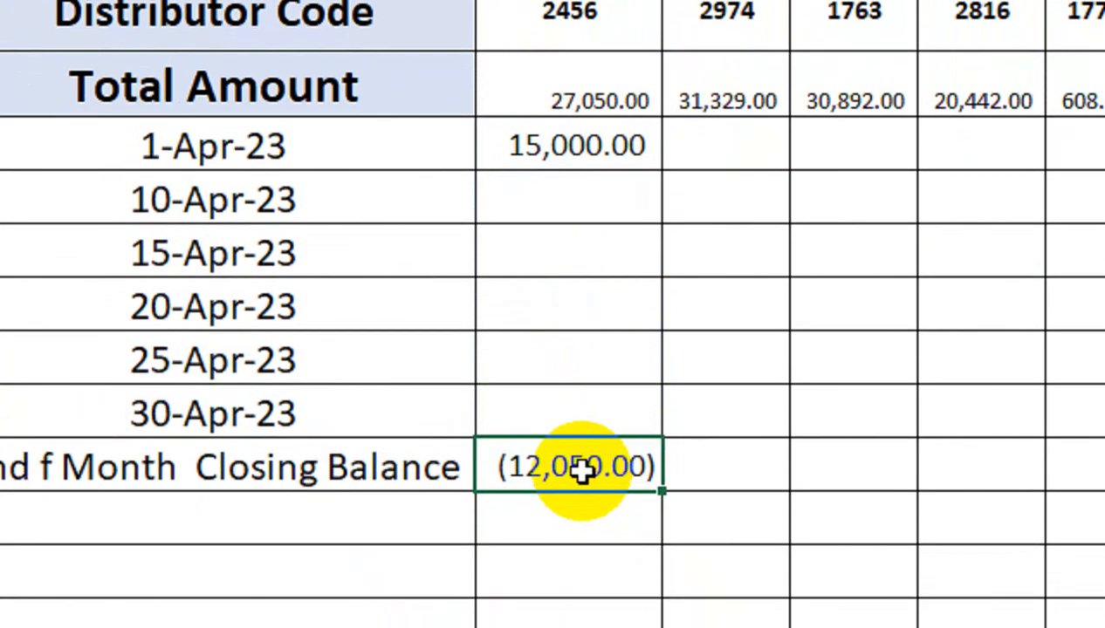
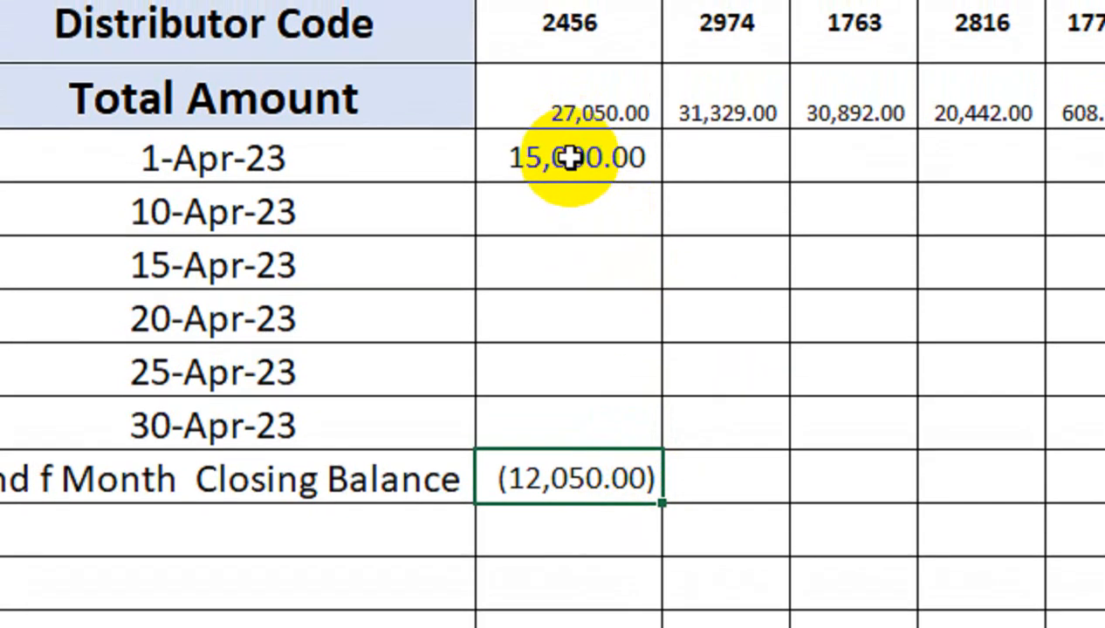
Try reversing the closing balance formula in B9 to =B2-SUM(B3:B8), and restore the original formula
double_click(532, 478)
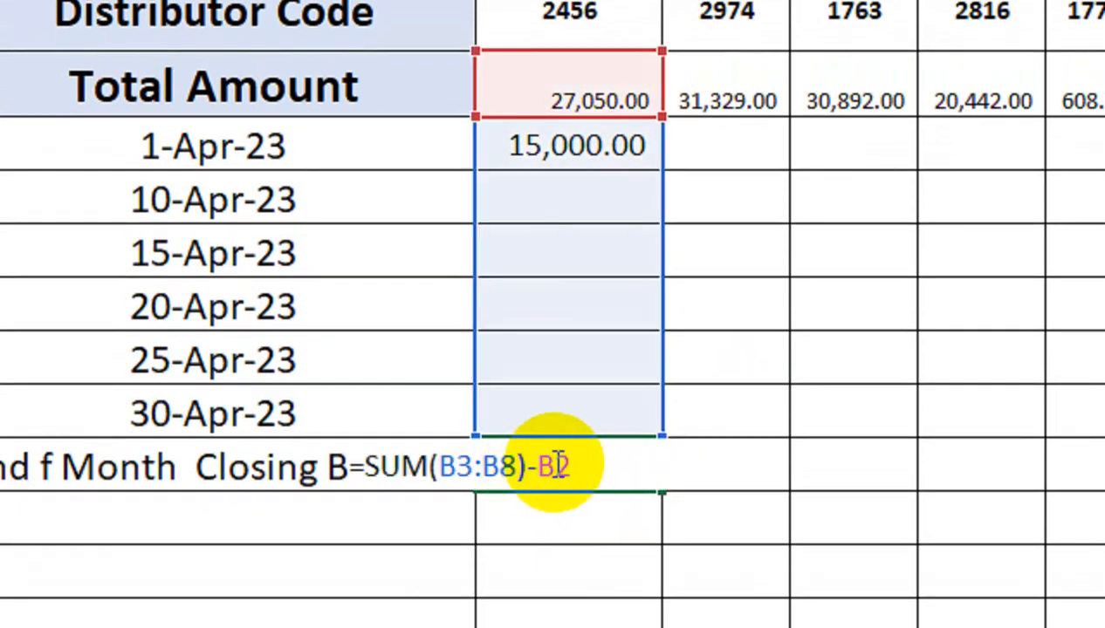
double_click(558, 465)
click(364, 465)
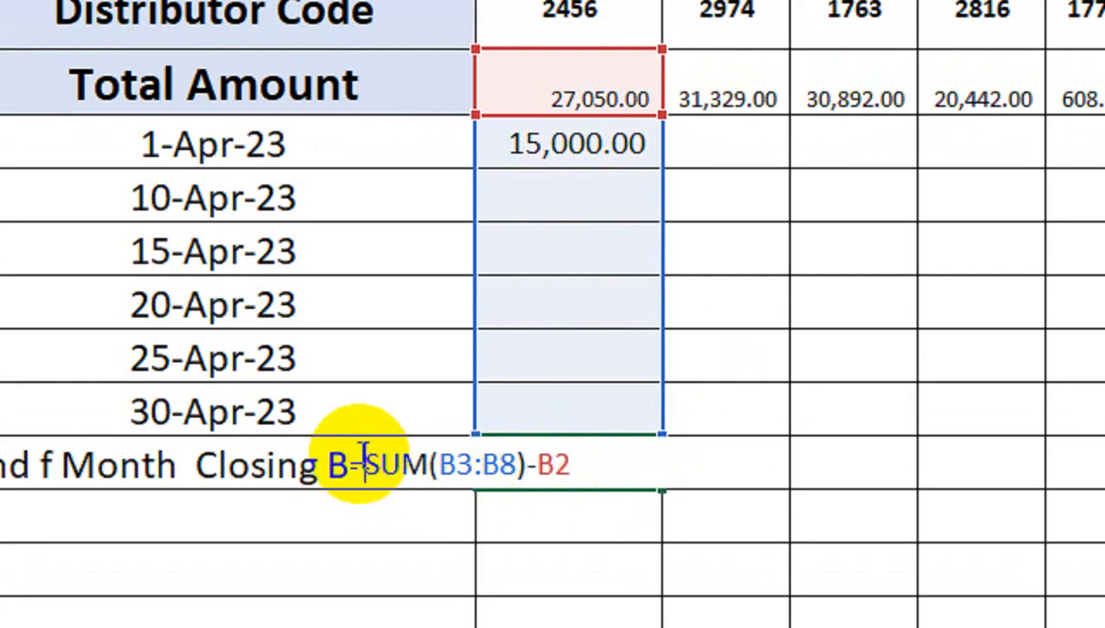
text(-)
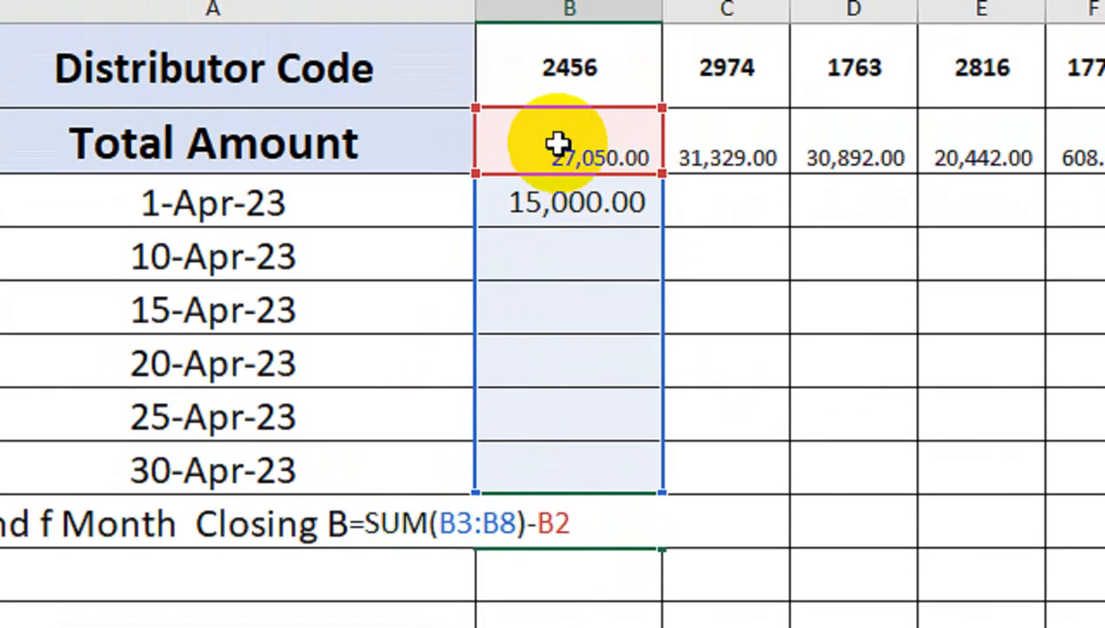
click(557, 84)
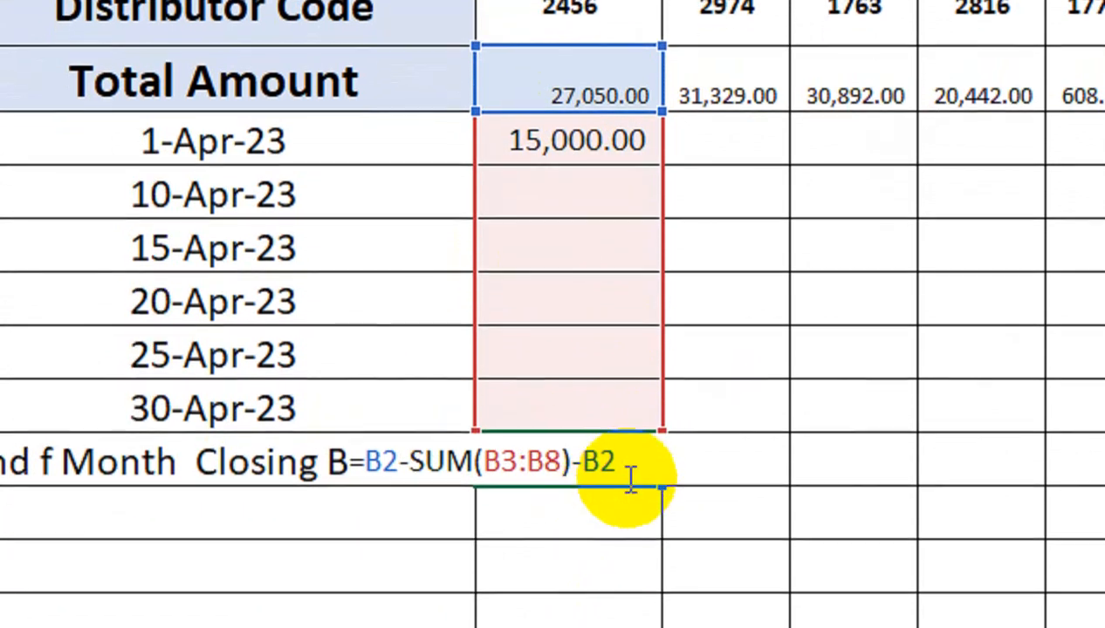
click(630, 534)
key(BackSpace)
key(BackSpace)
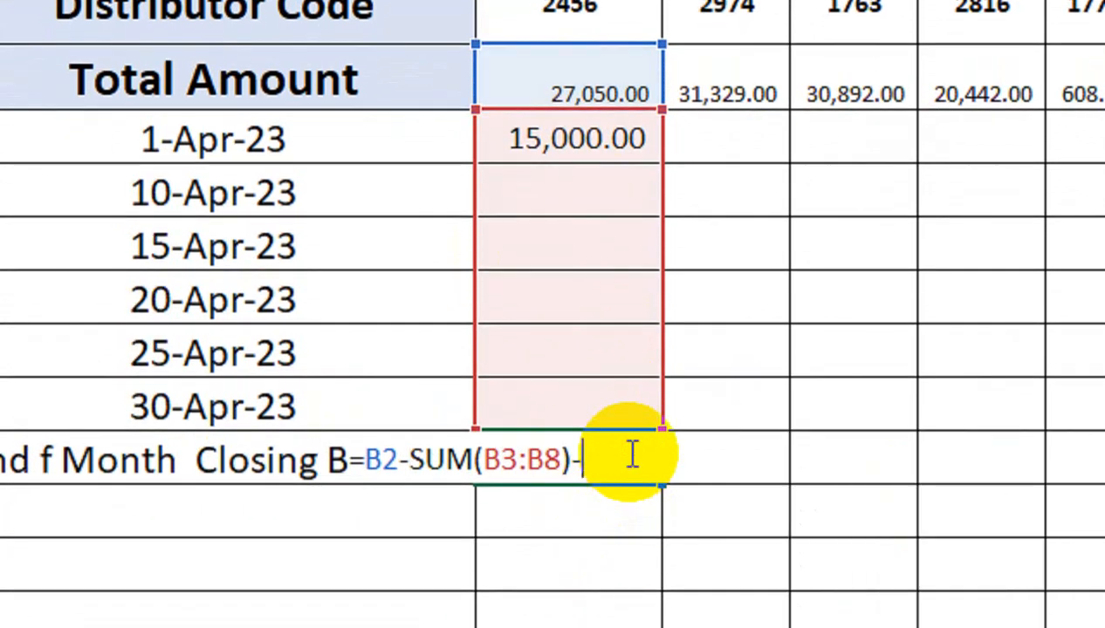
key(Return)
click(629, 454)
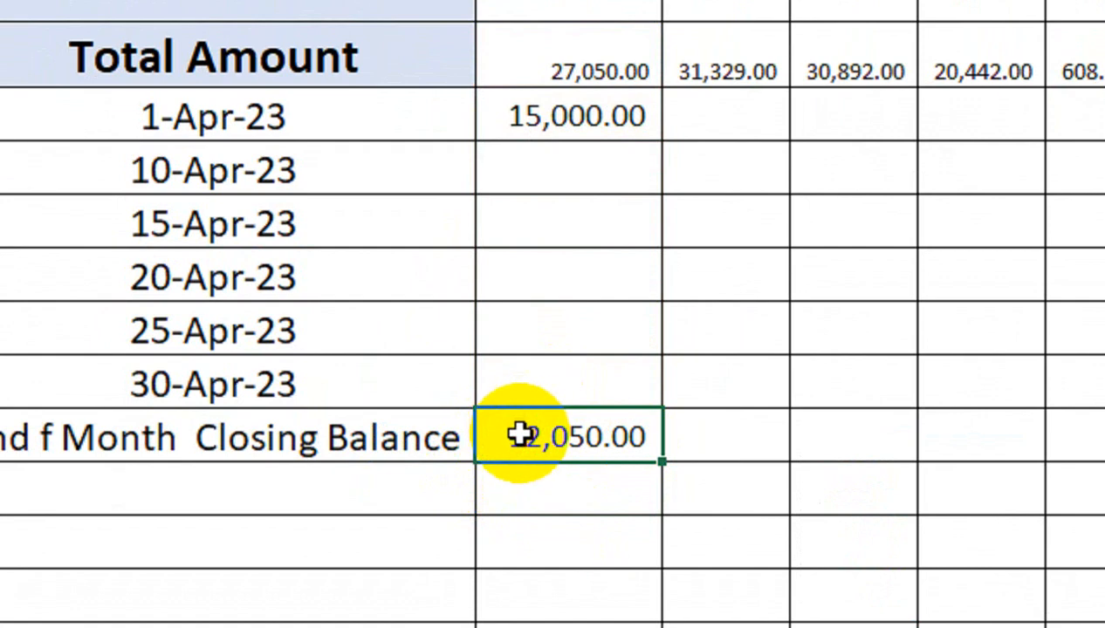
key(ctrl+z)
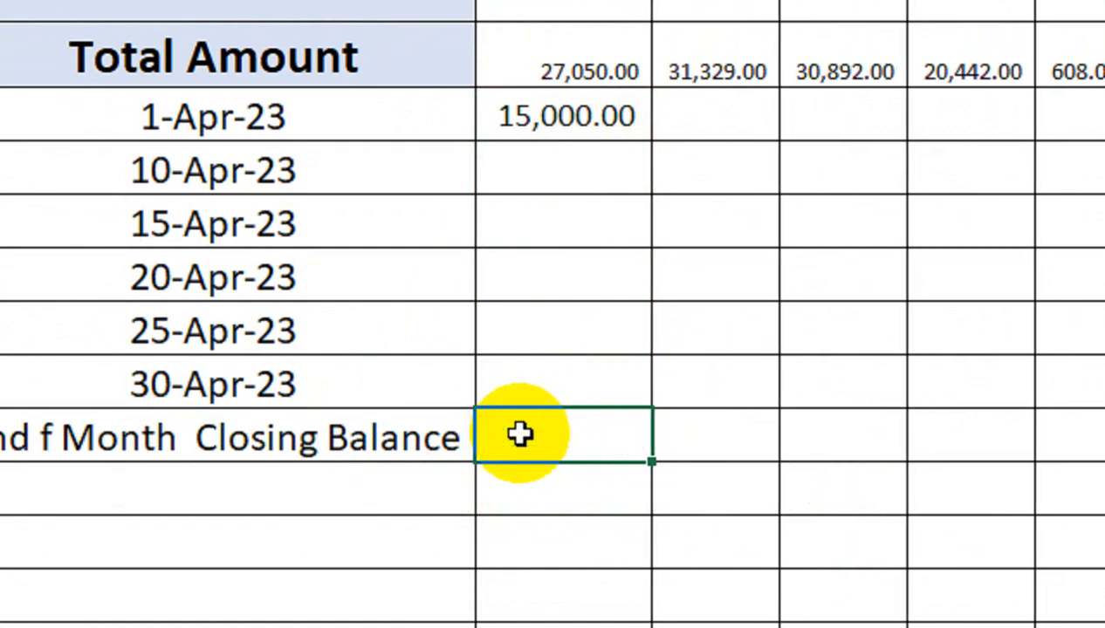
key(ctrl+y)
Record distributor 2456's payments of 10,000 on 20-Apr-23 in B6 and 2,050 on 30-Apr-23 in B8
click(606, 160)
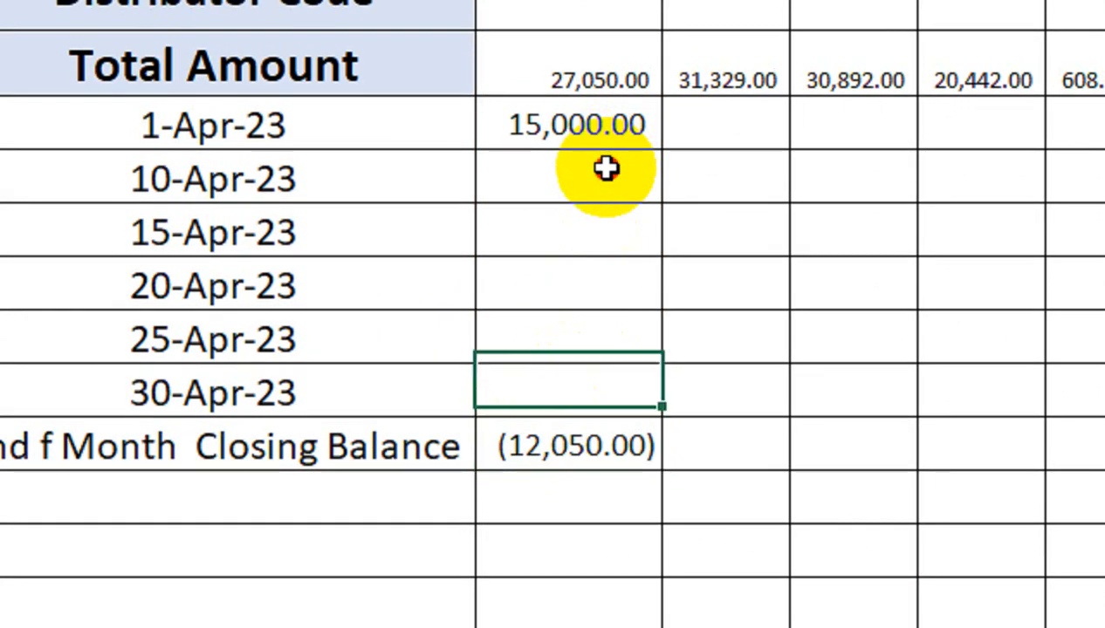
click(567, 265)
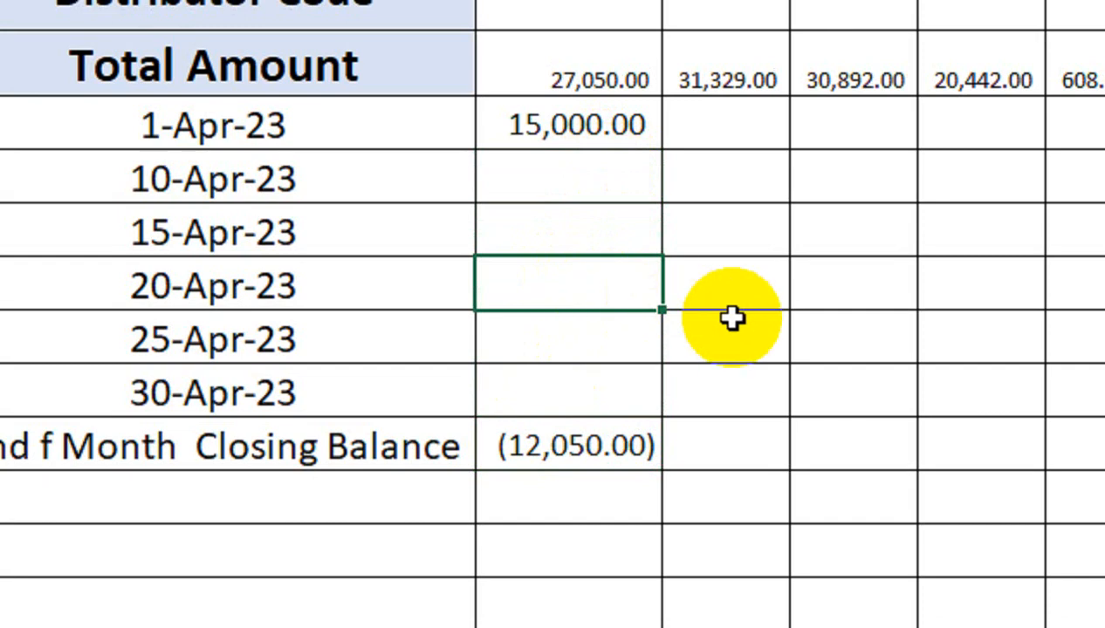
text(10,000)
key(Return)
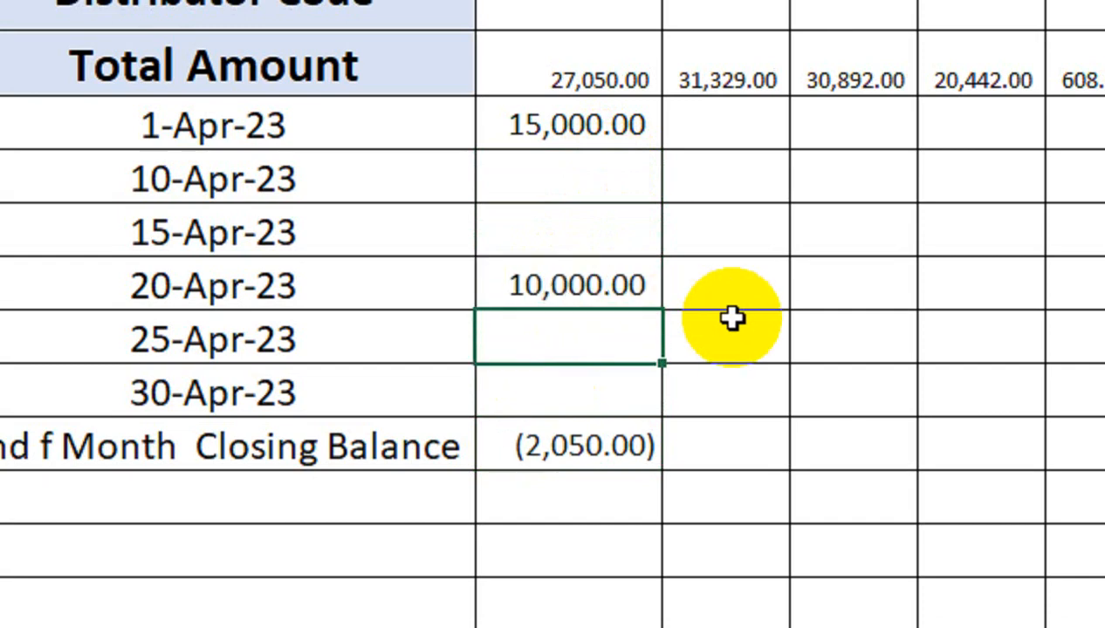
key(Down)
key(Down)
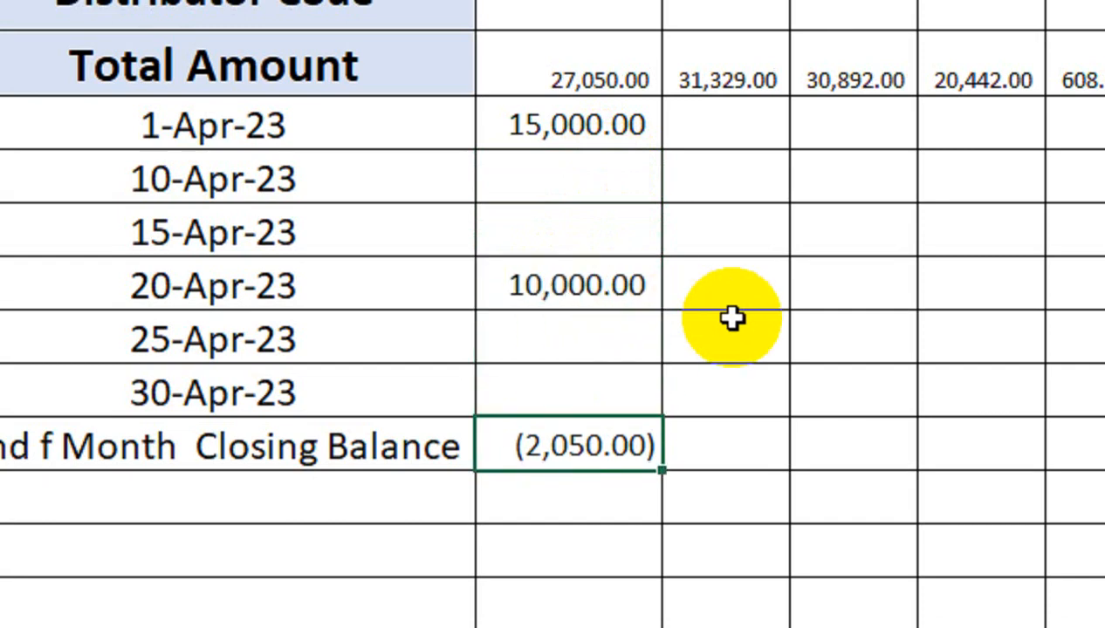
key(Up)
text(2,050)
key(Return)
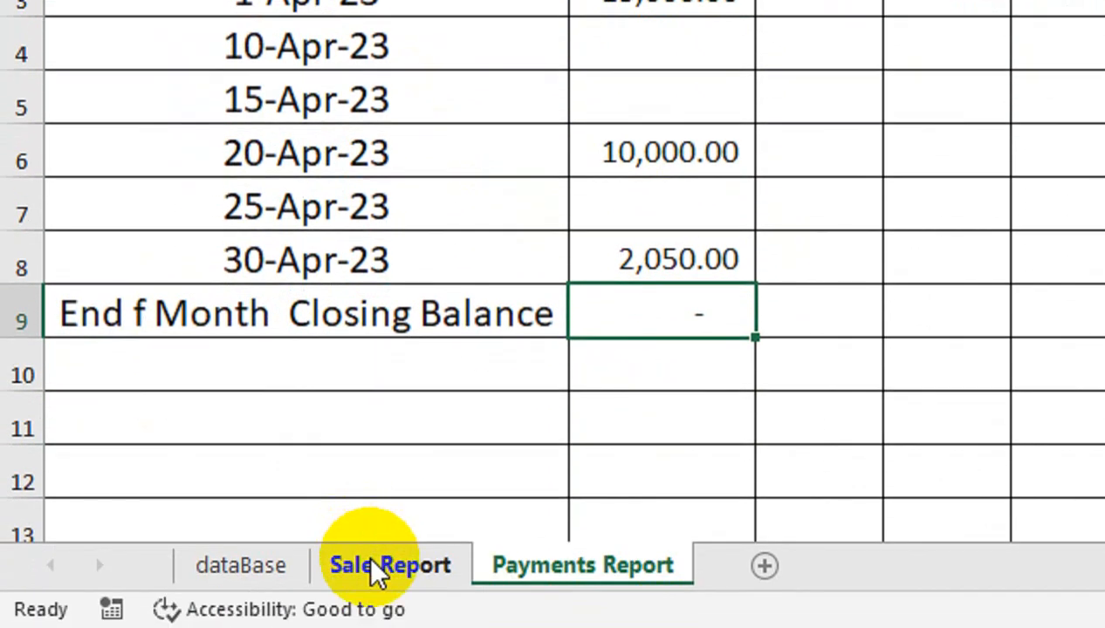
click(379, 569)
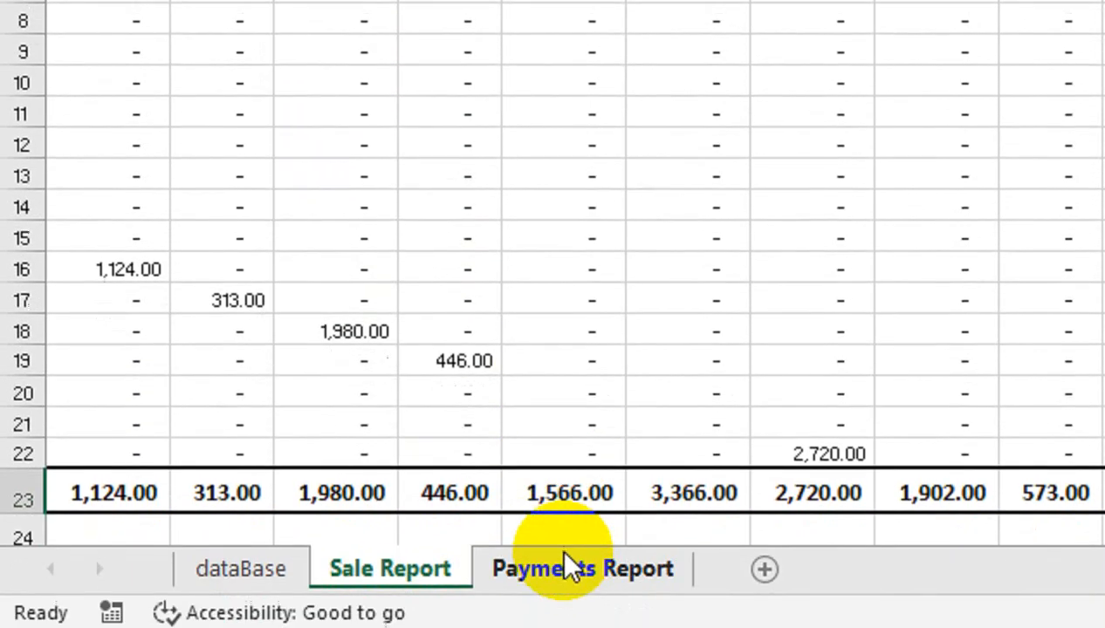
click(565, 566)
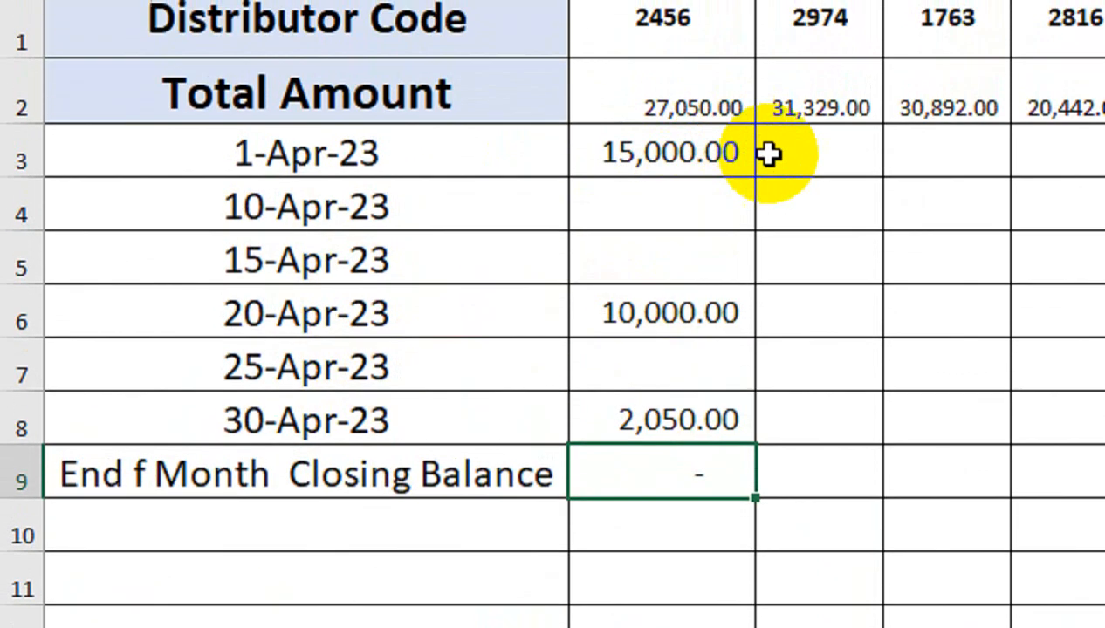
click(804, 63)
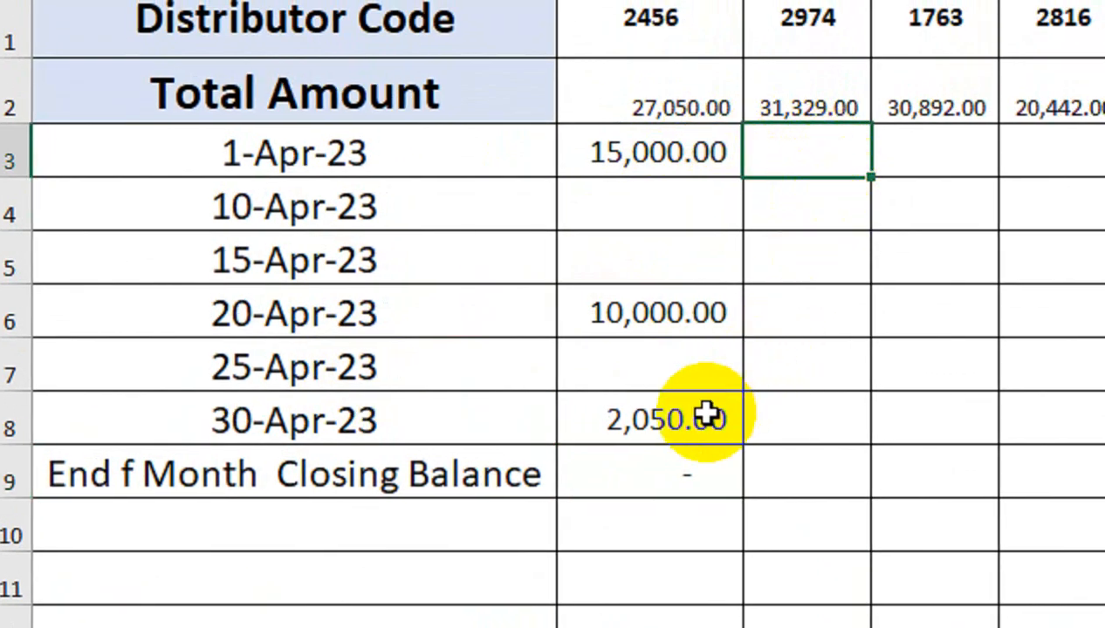
Copy the closing balance formula from B9 across row 9 to column EA and shade those cells yellow
click(678, 463)
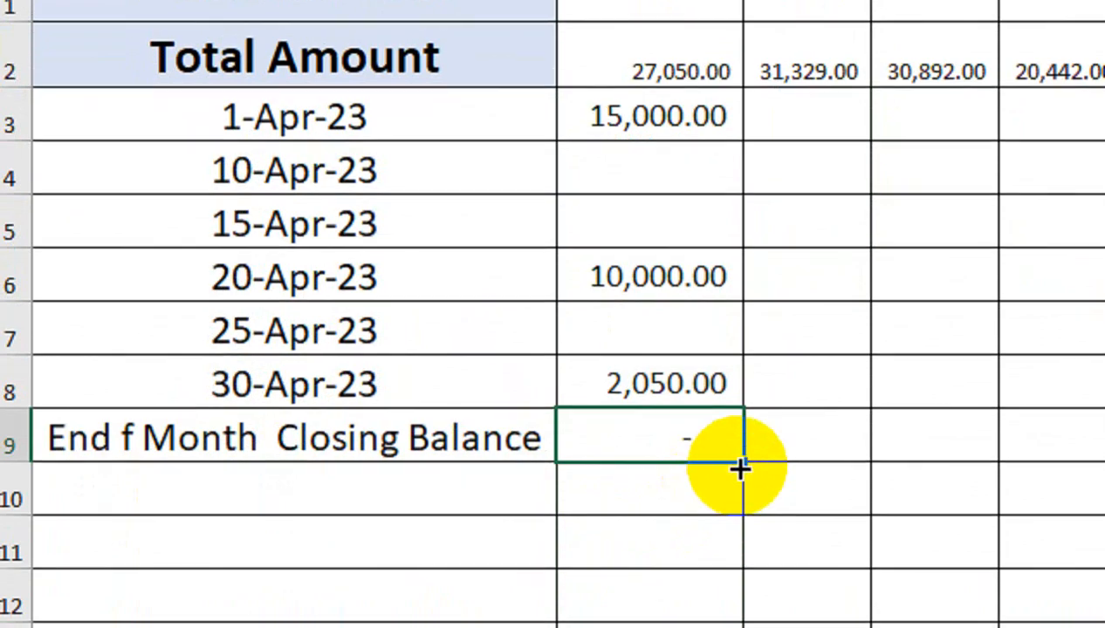
drag(742, 474, 908, 471)
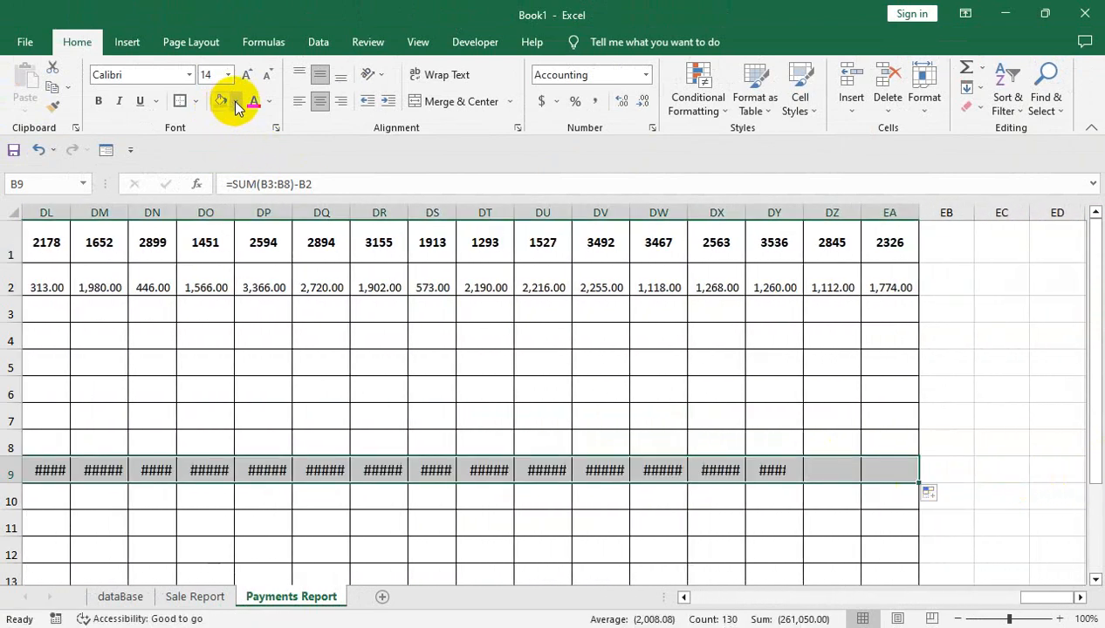
click(235, 101)
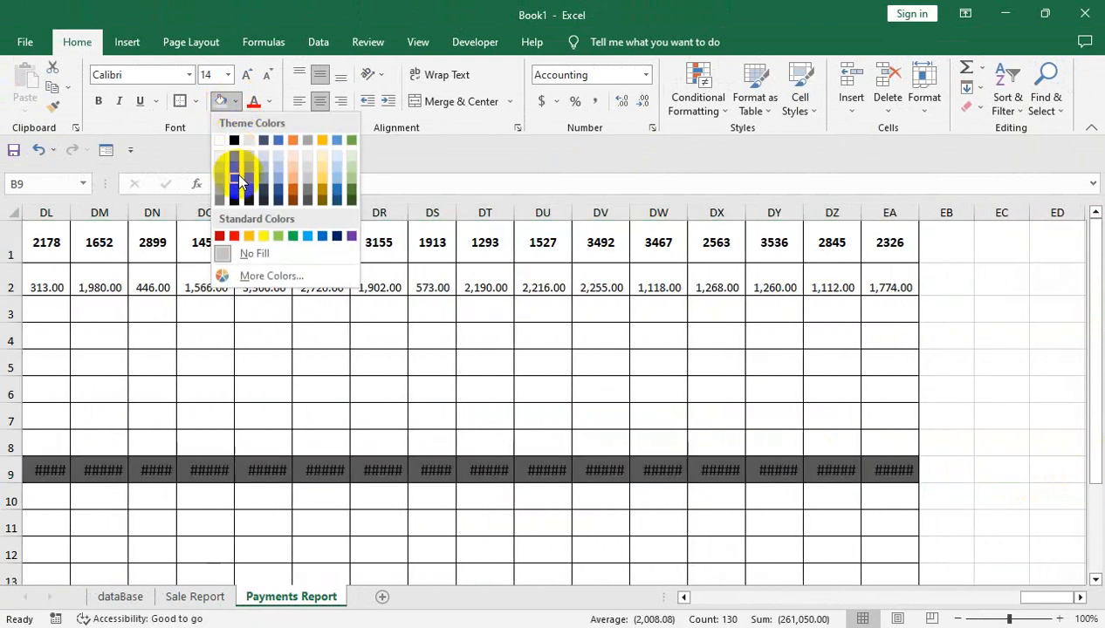
click(263, 236)
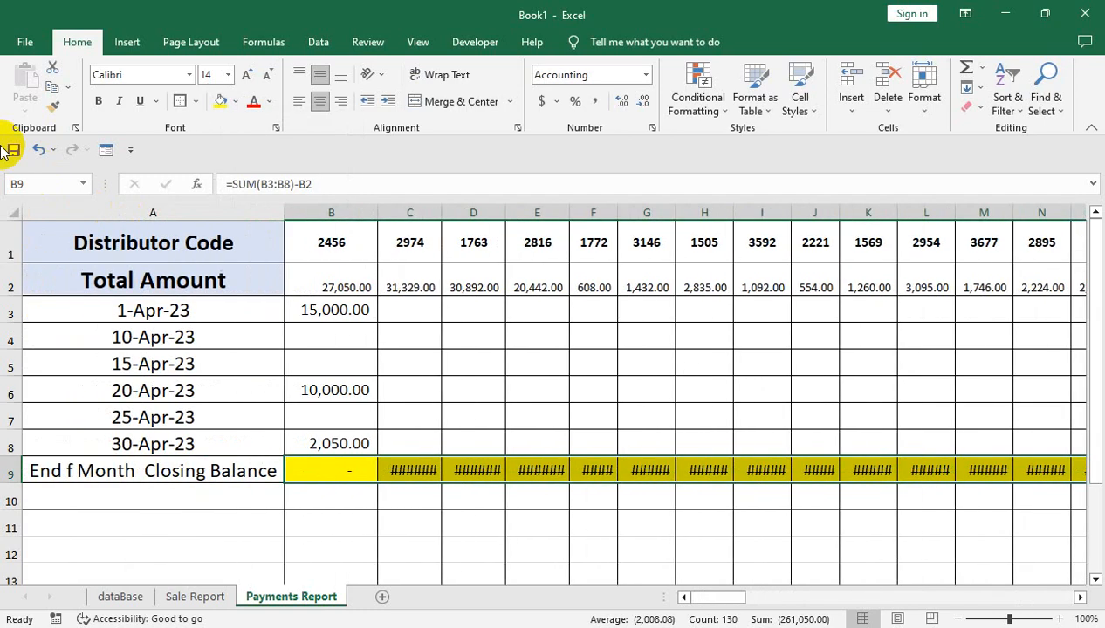
Auto-fit all columns of the Payments Report sheet to their contents
click(14, 211)
double_click(376, 210)
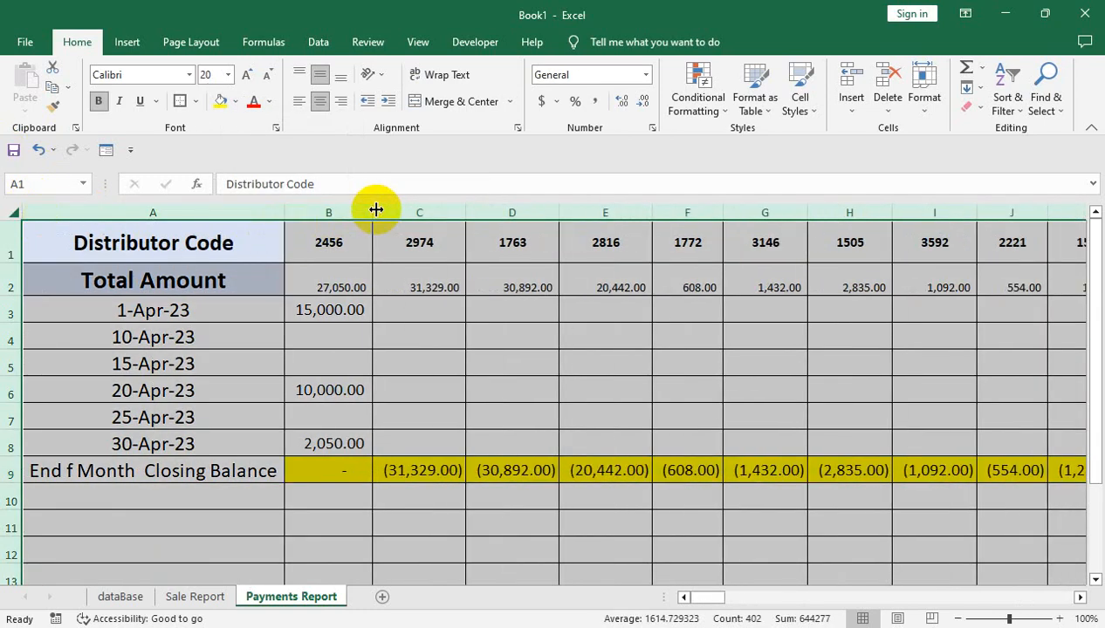
click(493, 394)
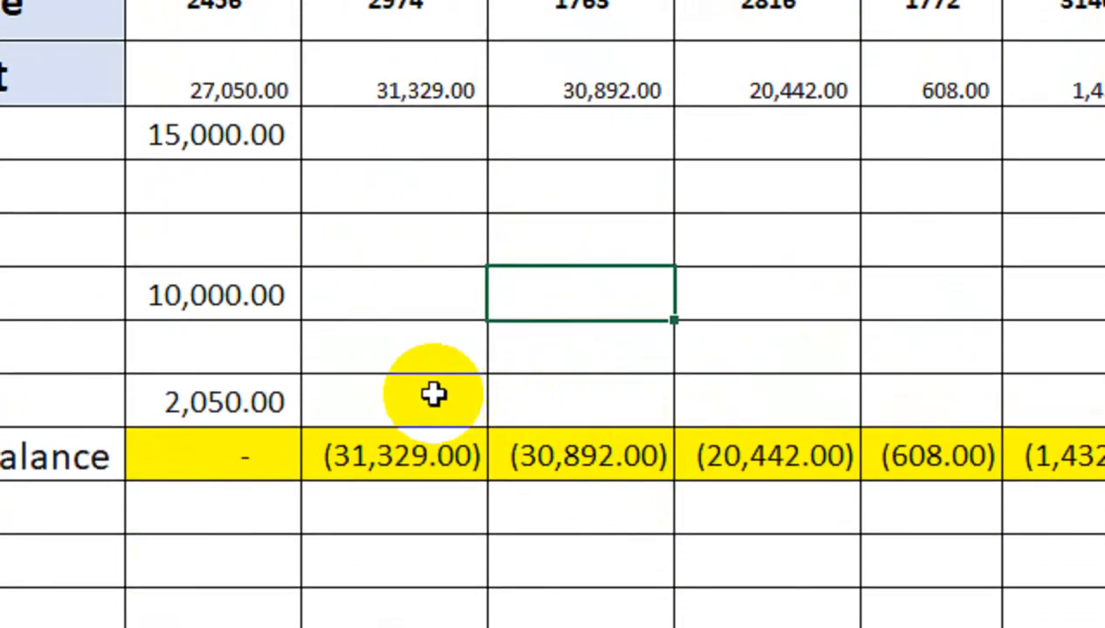
Record distributor 2974's payments of 30000 on 15-Apr-23 in C5 and 1329 on 25-Apr-23 in C7
click(411, 245)
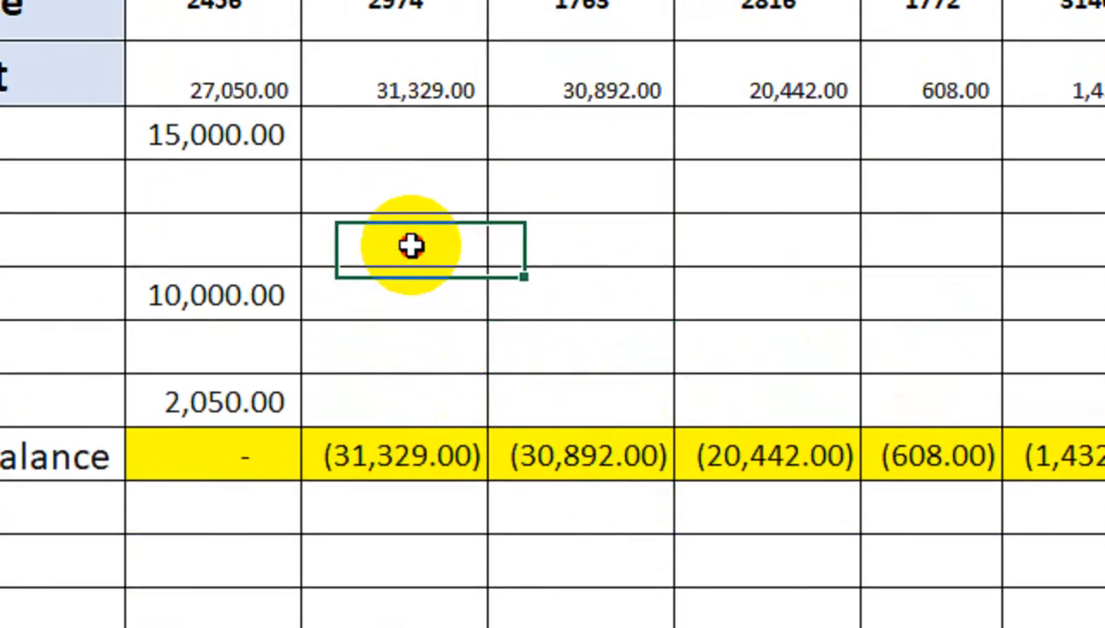
text(30000)
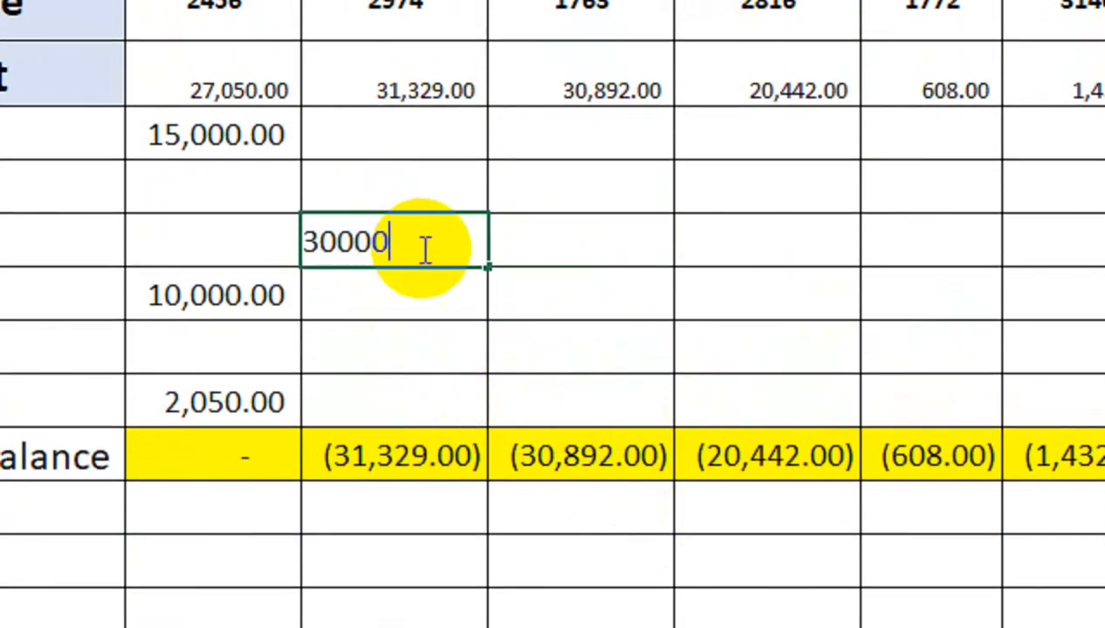
key(Return)
key(Return)
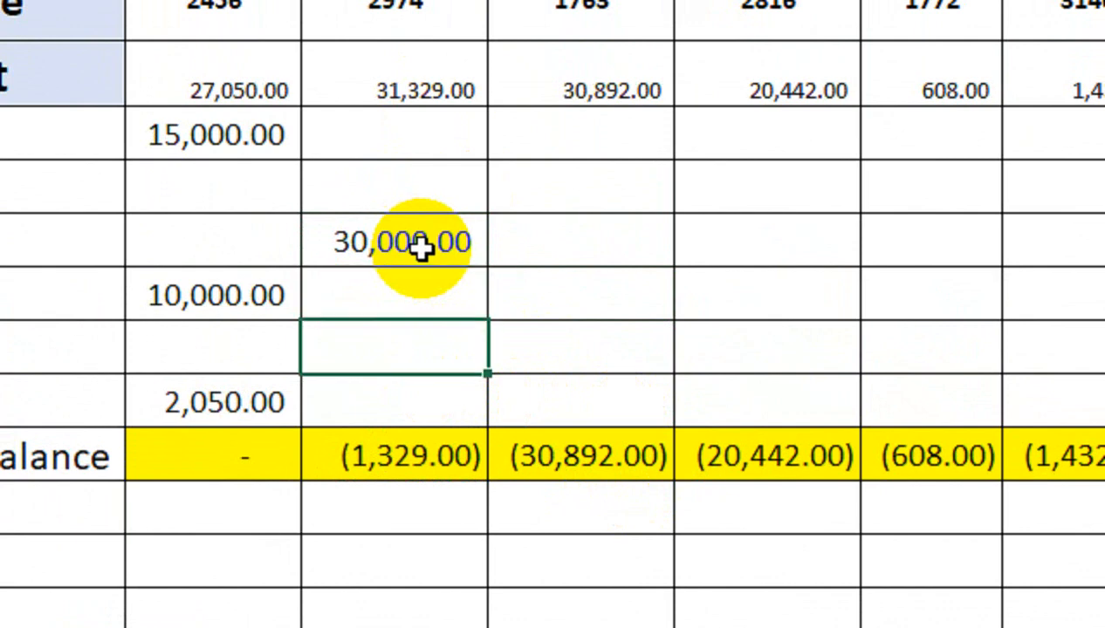
text(1329)
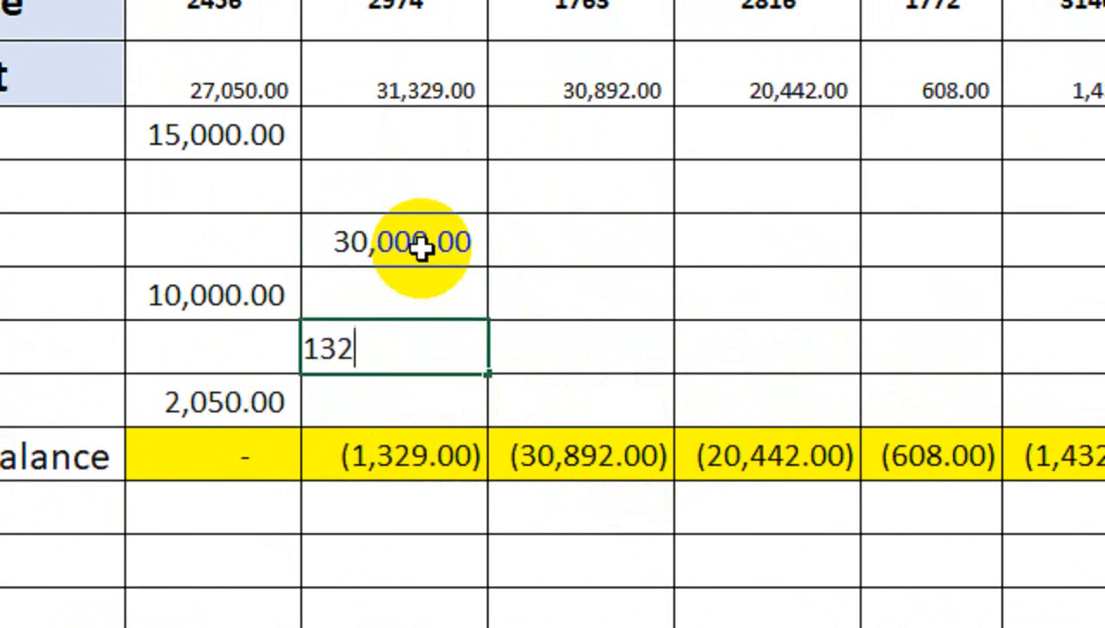
key(Return)
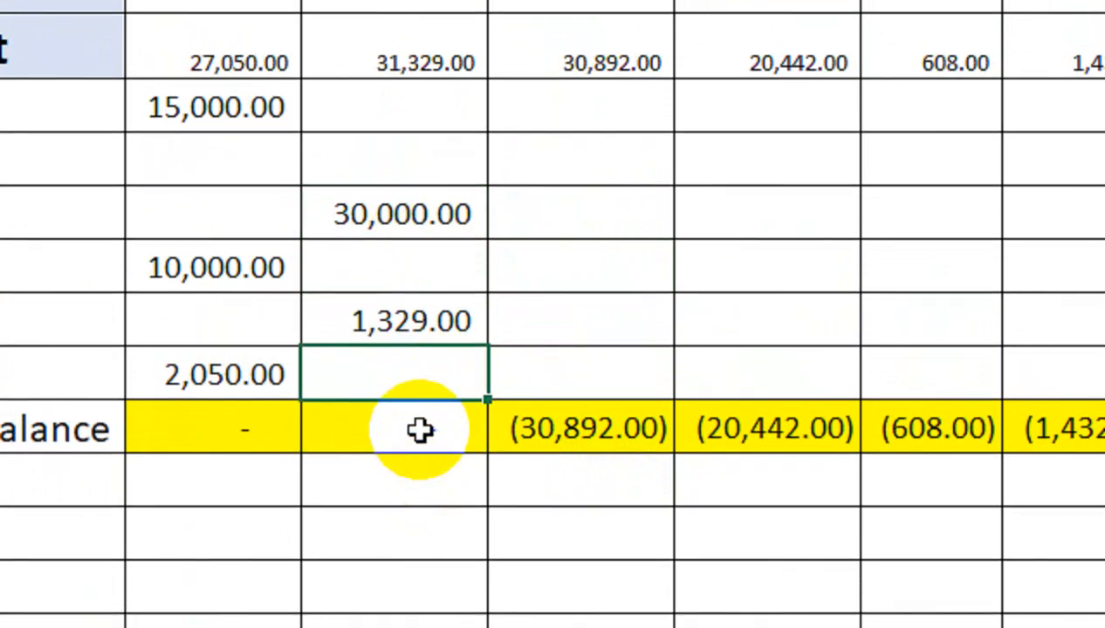
click(419, 456)
click(272, 453)
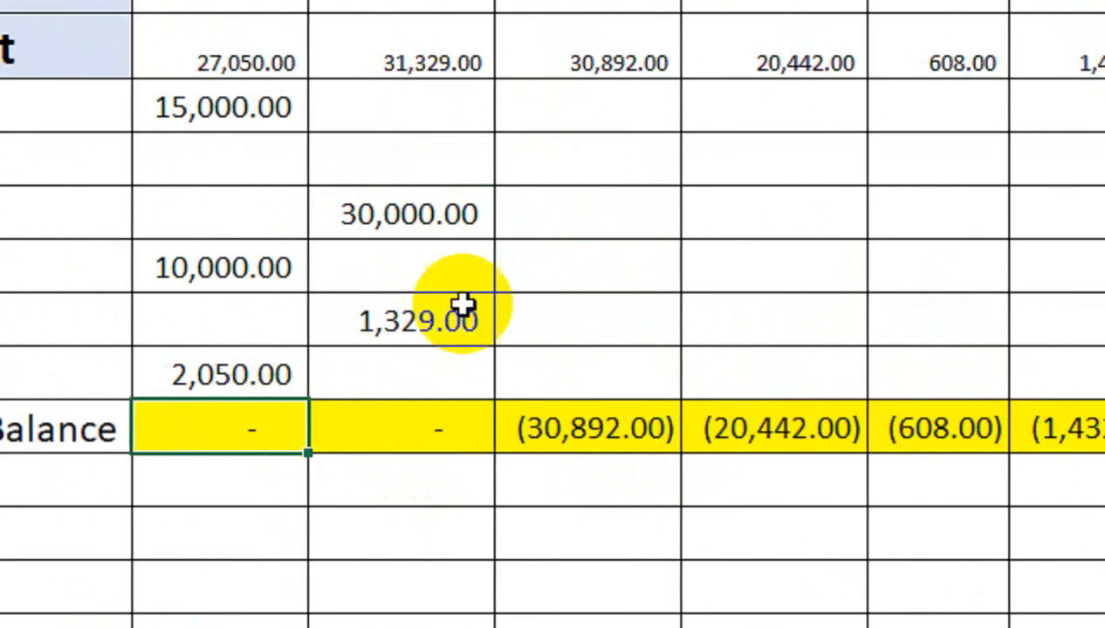
click(611, 113)
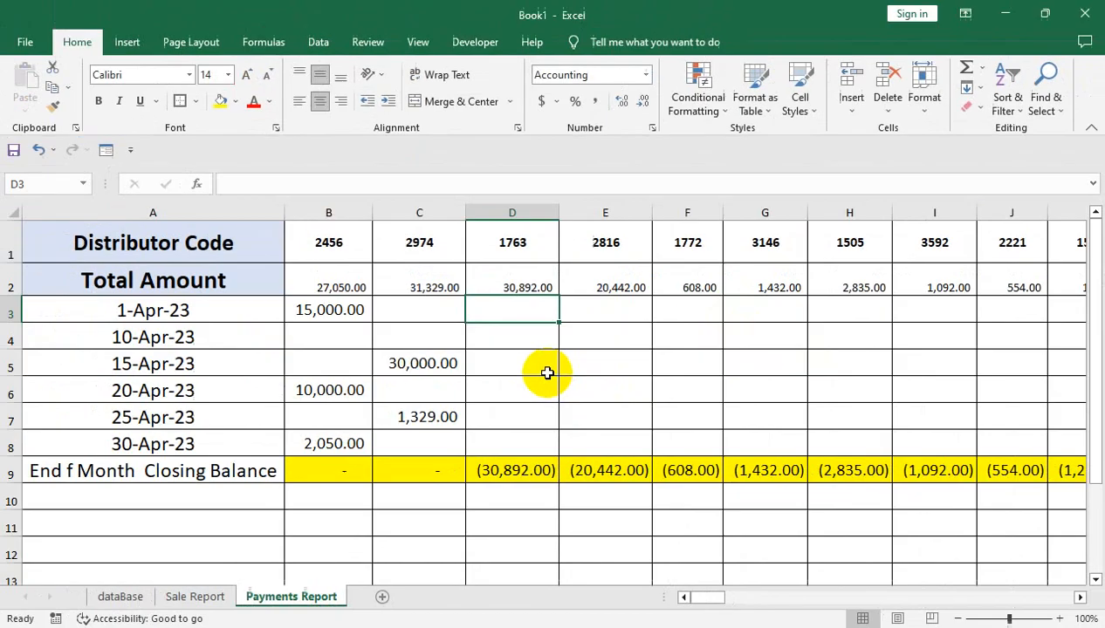
drag(426, 306, 273, 204)
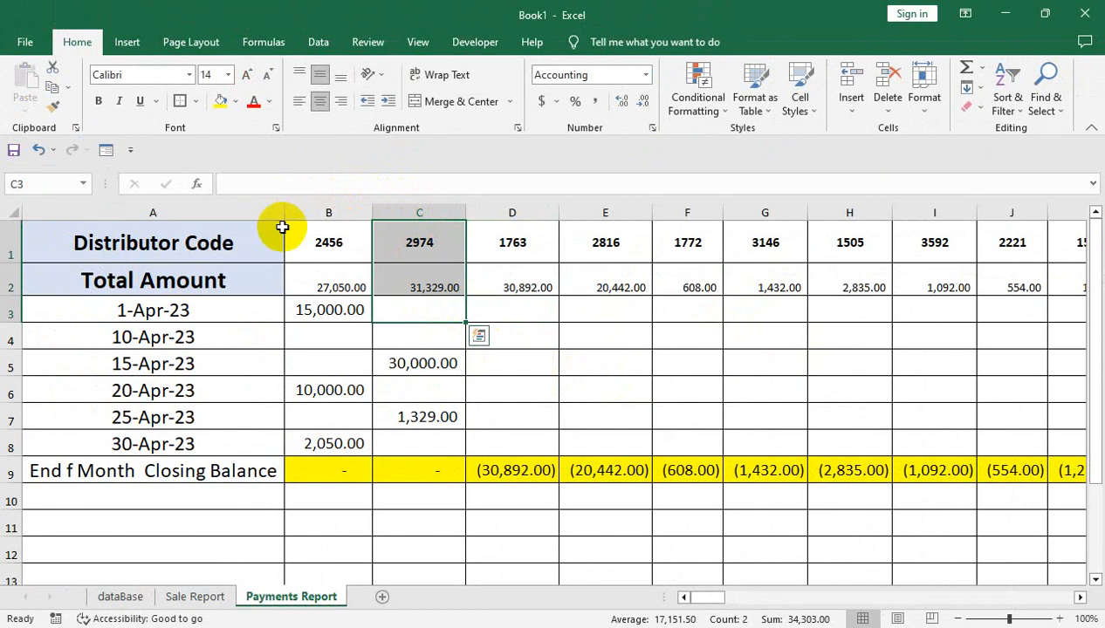
click(312, 233)
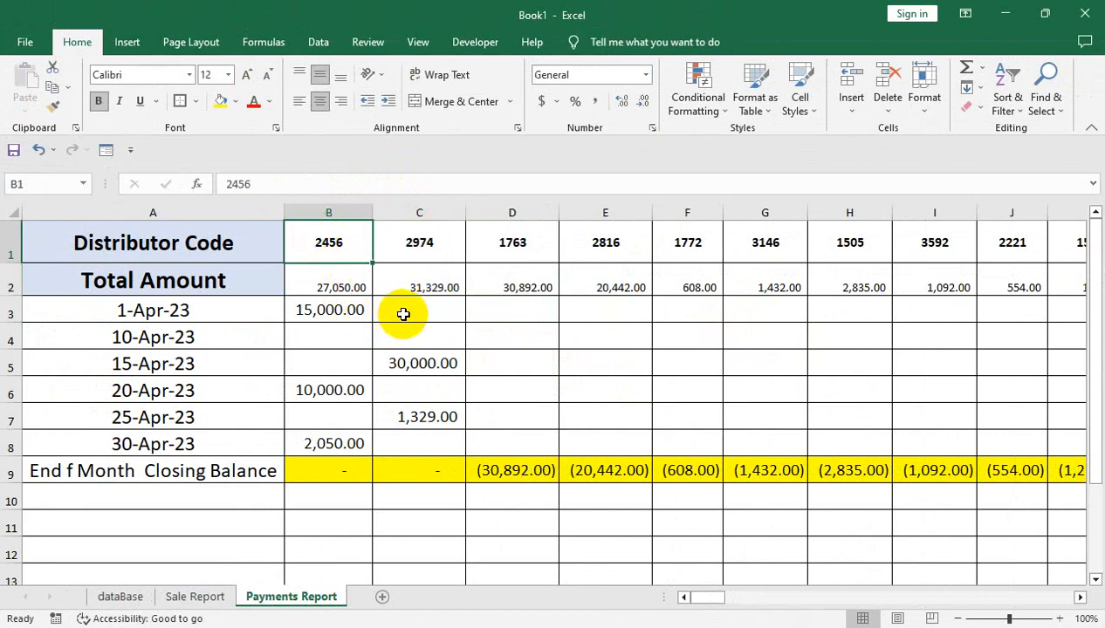